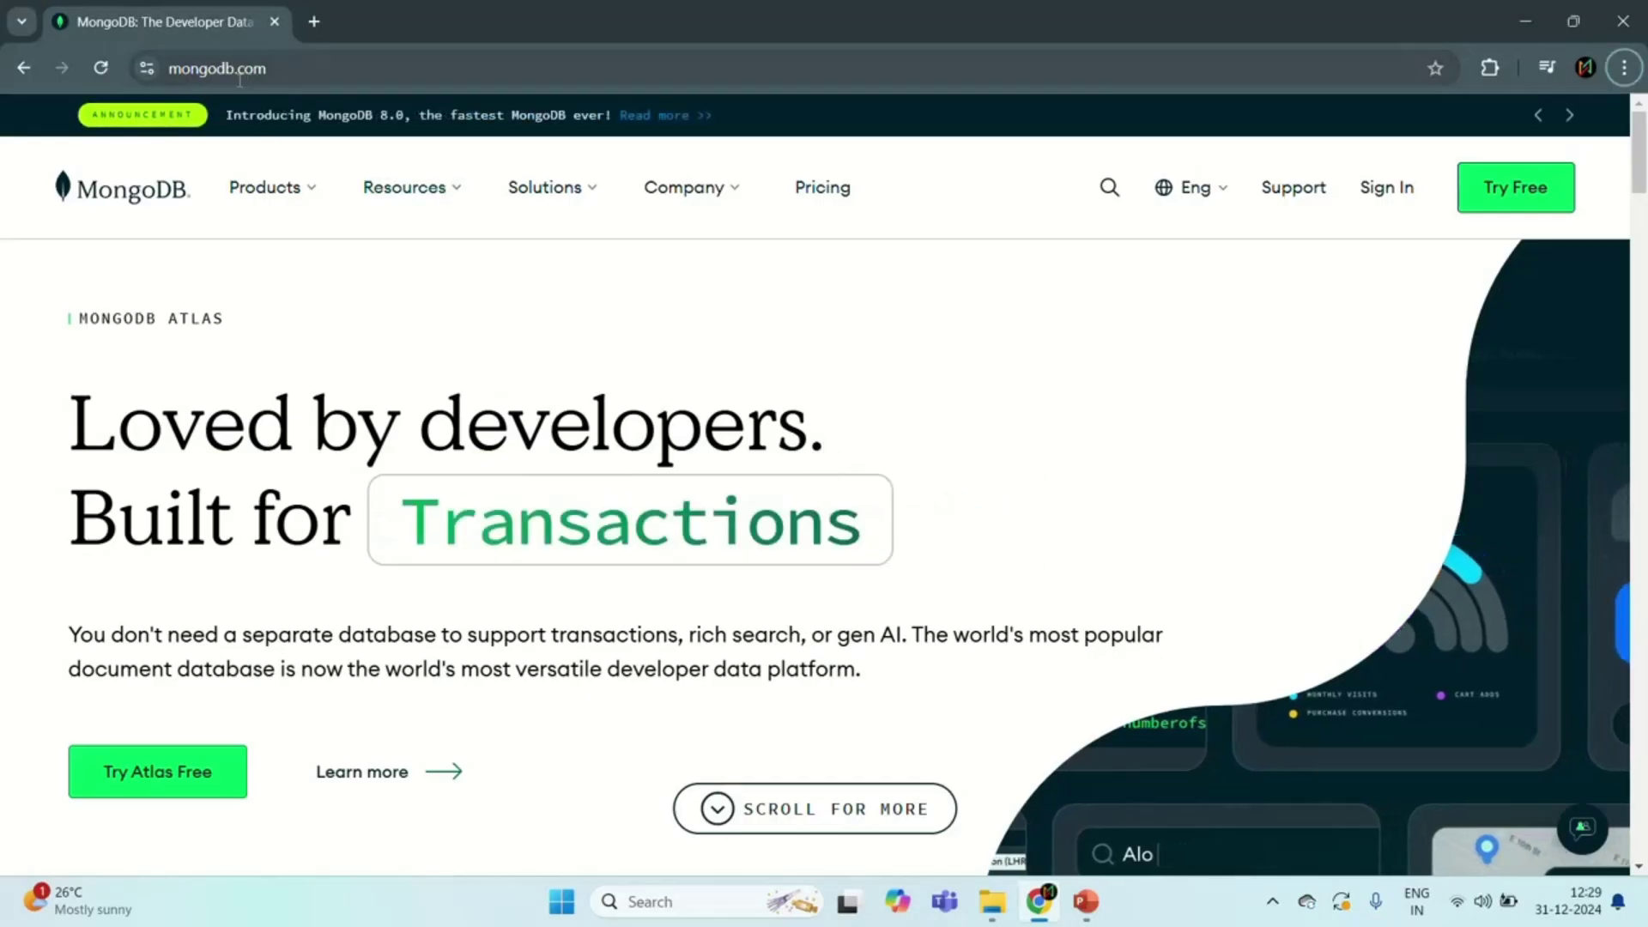
- Open the MongoDB Community Server download page from the Community Edition product page
click(310, 190)
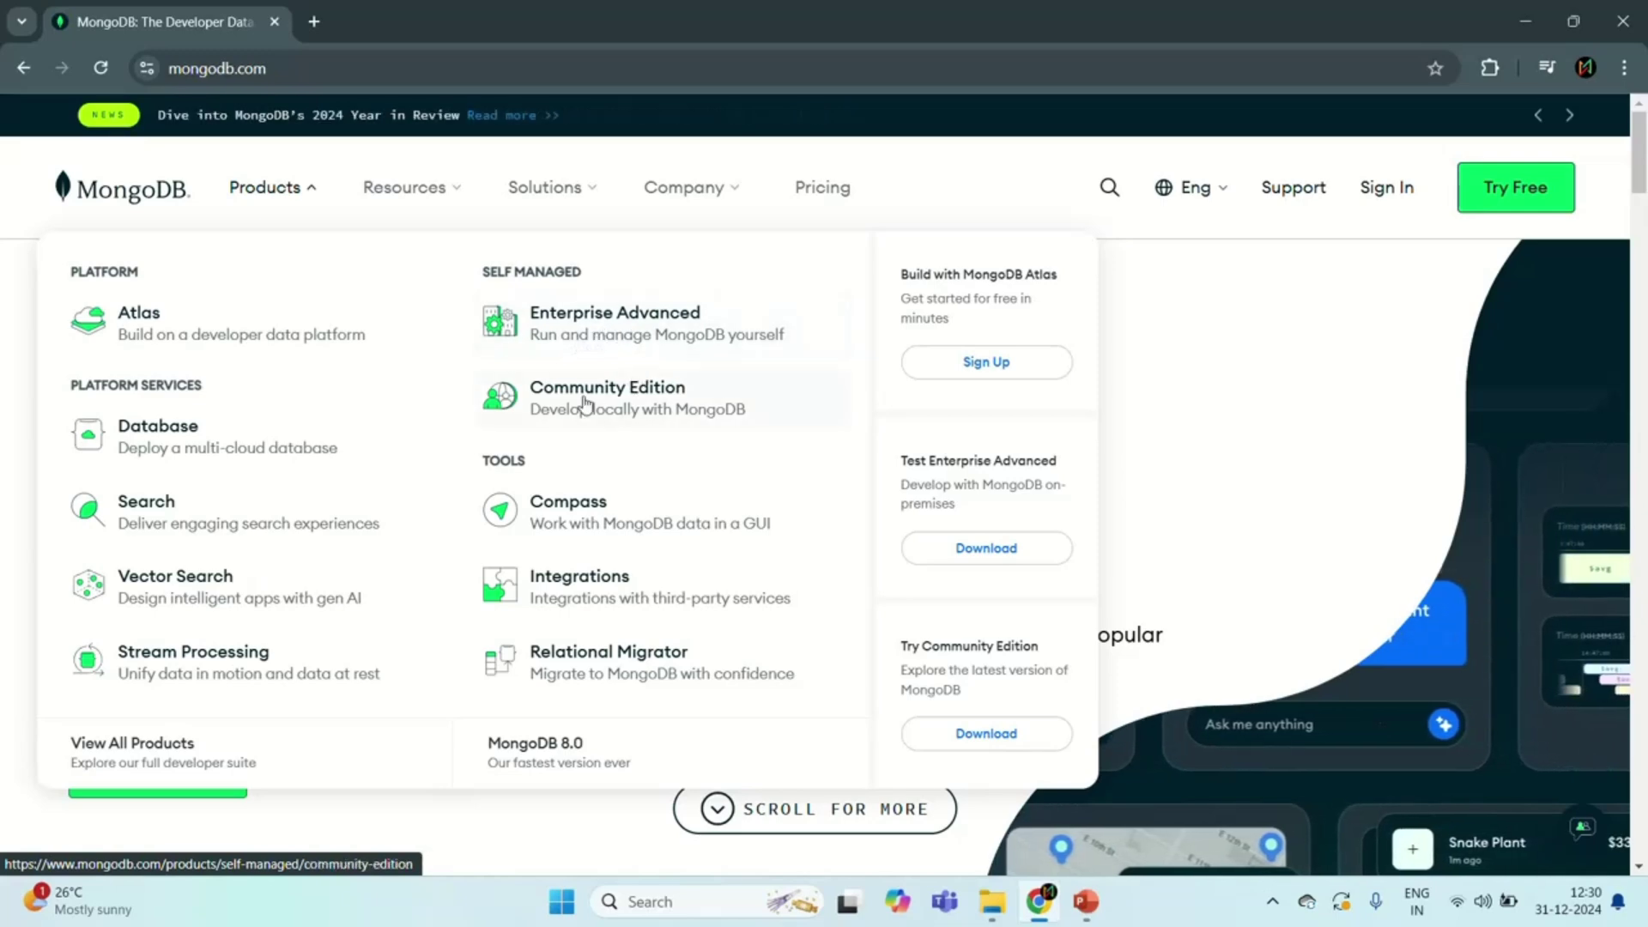
click(628, 391)
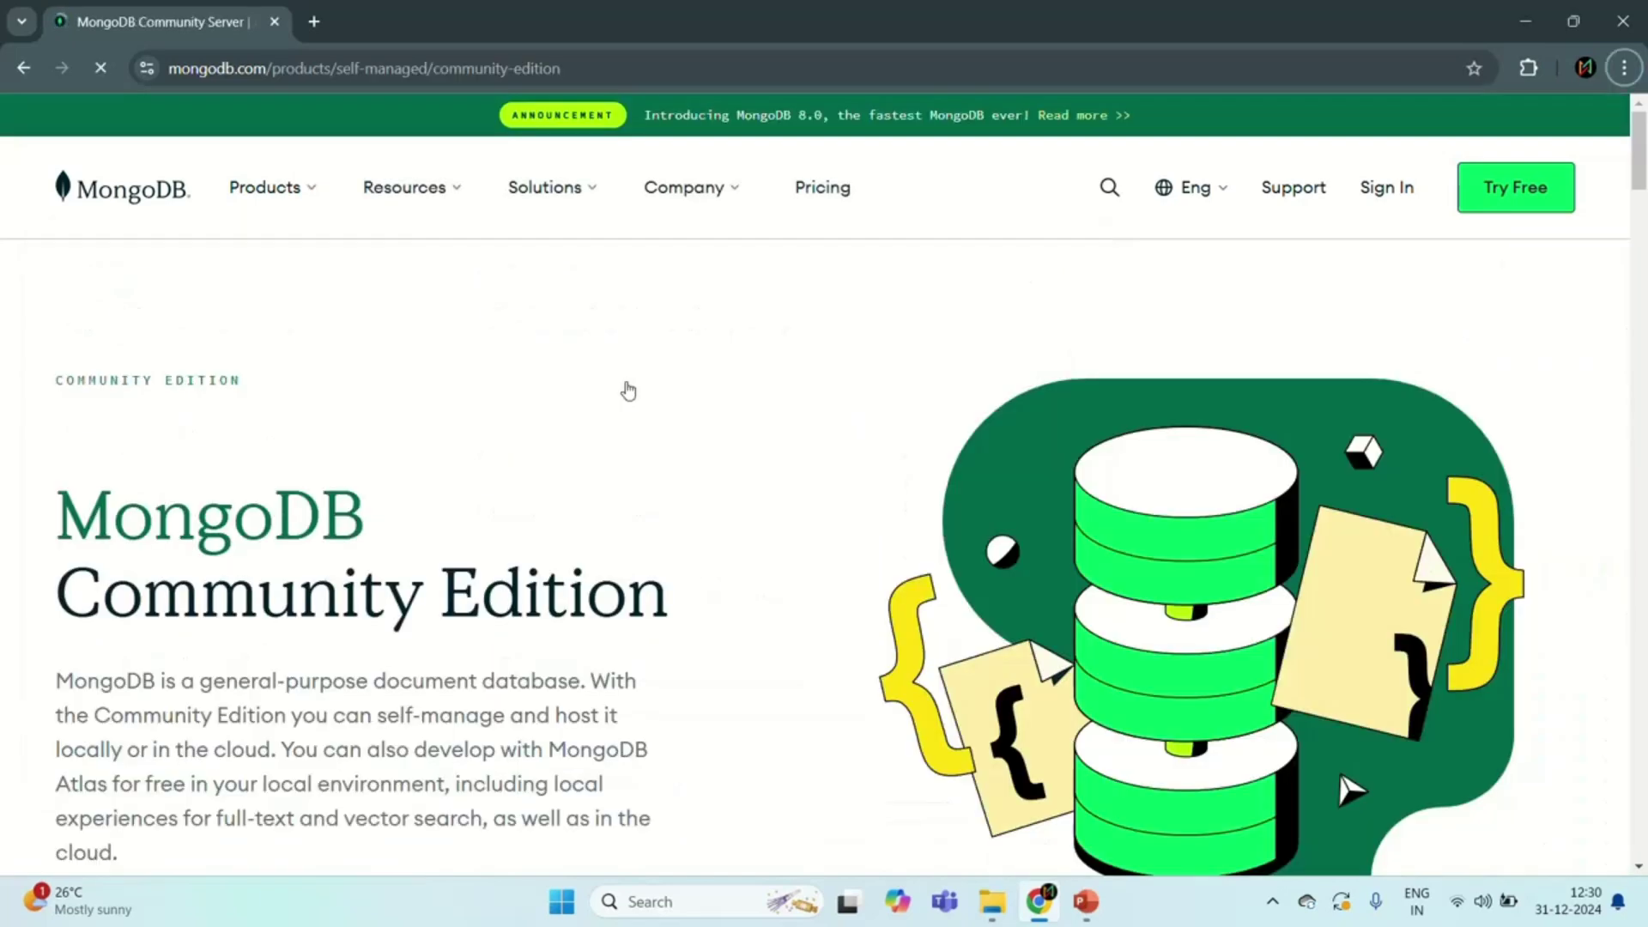
scroll(772, 430, down, 7)
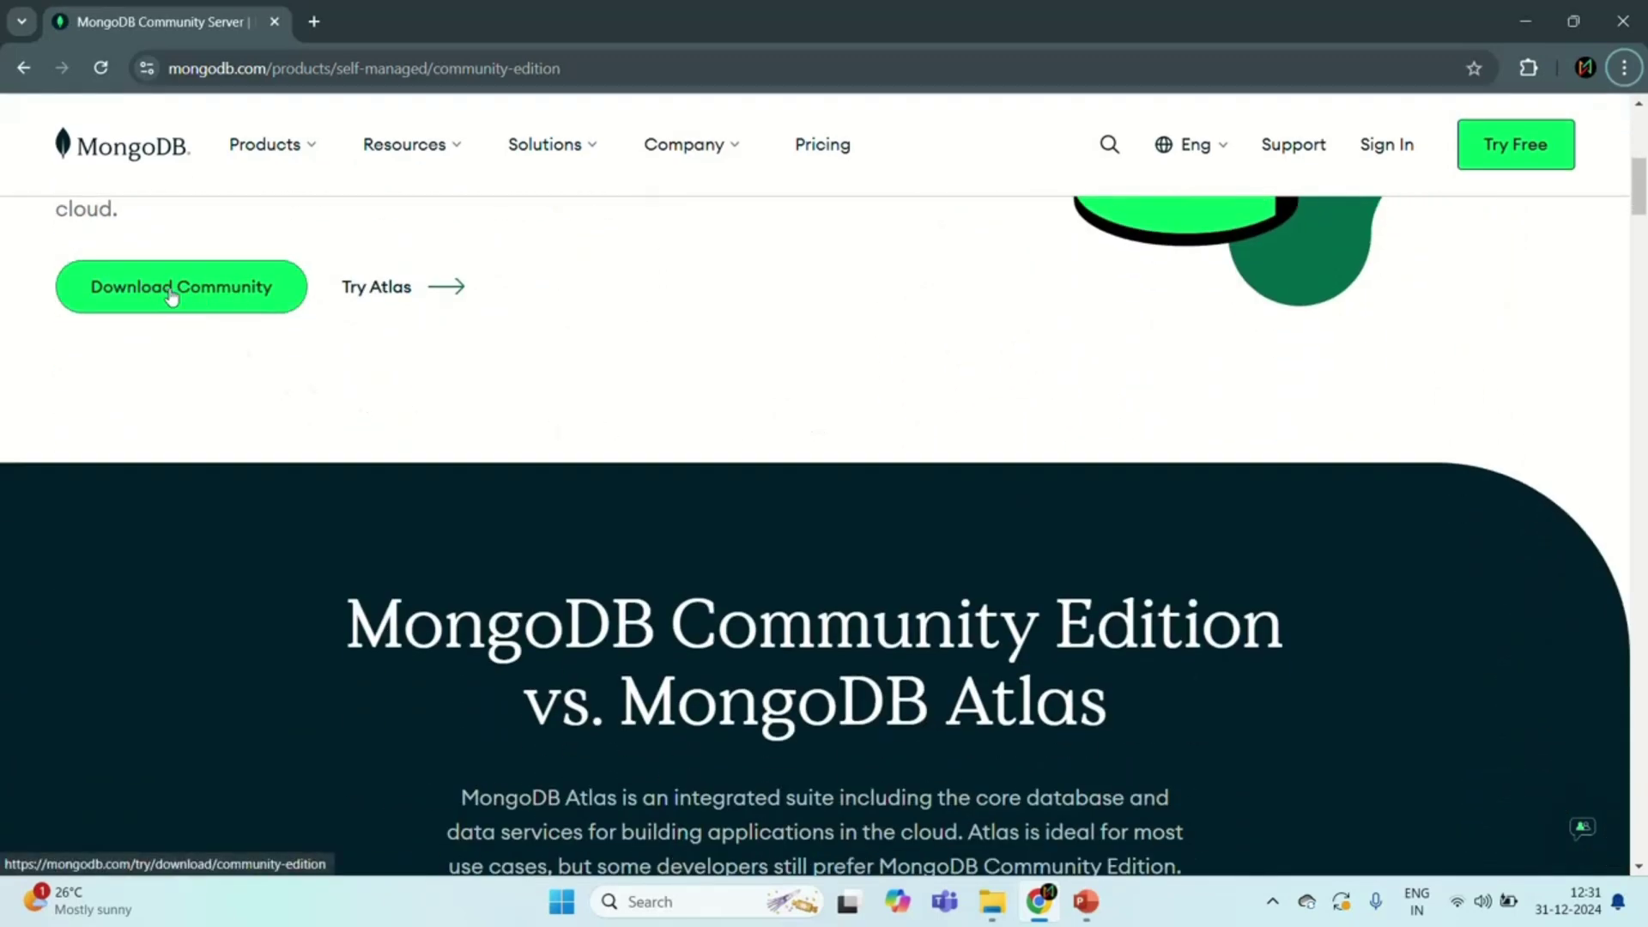
click(231, 292)
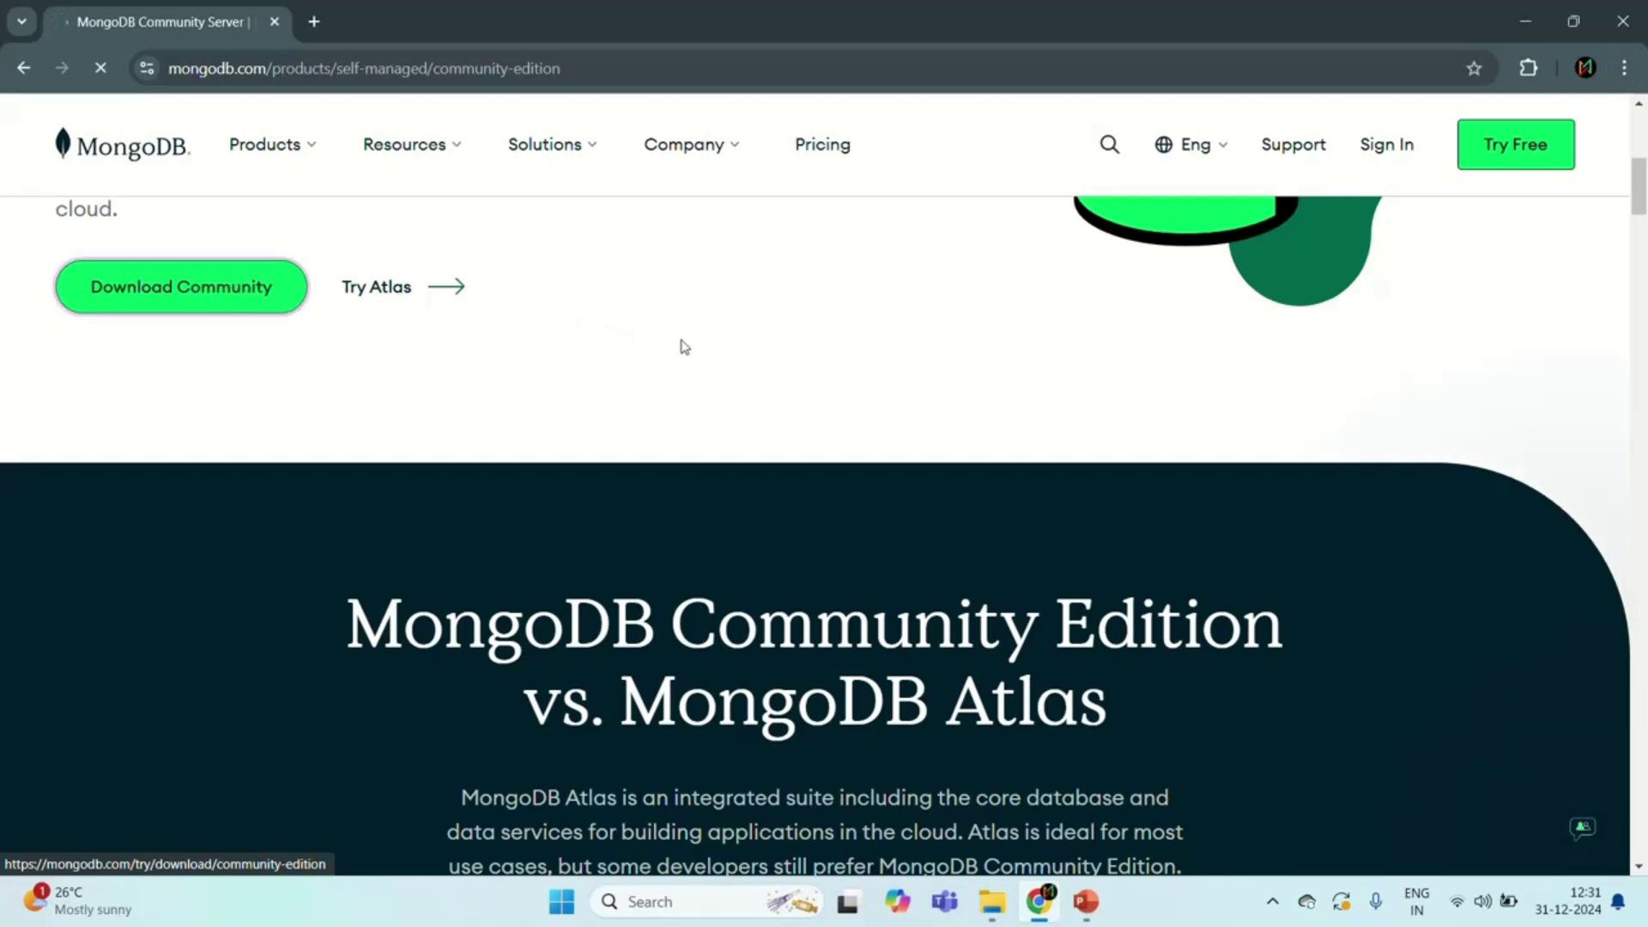
scroll(773, 353, down, 7)
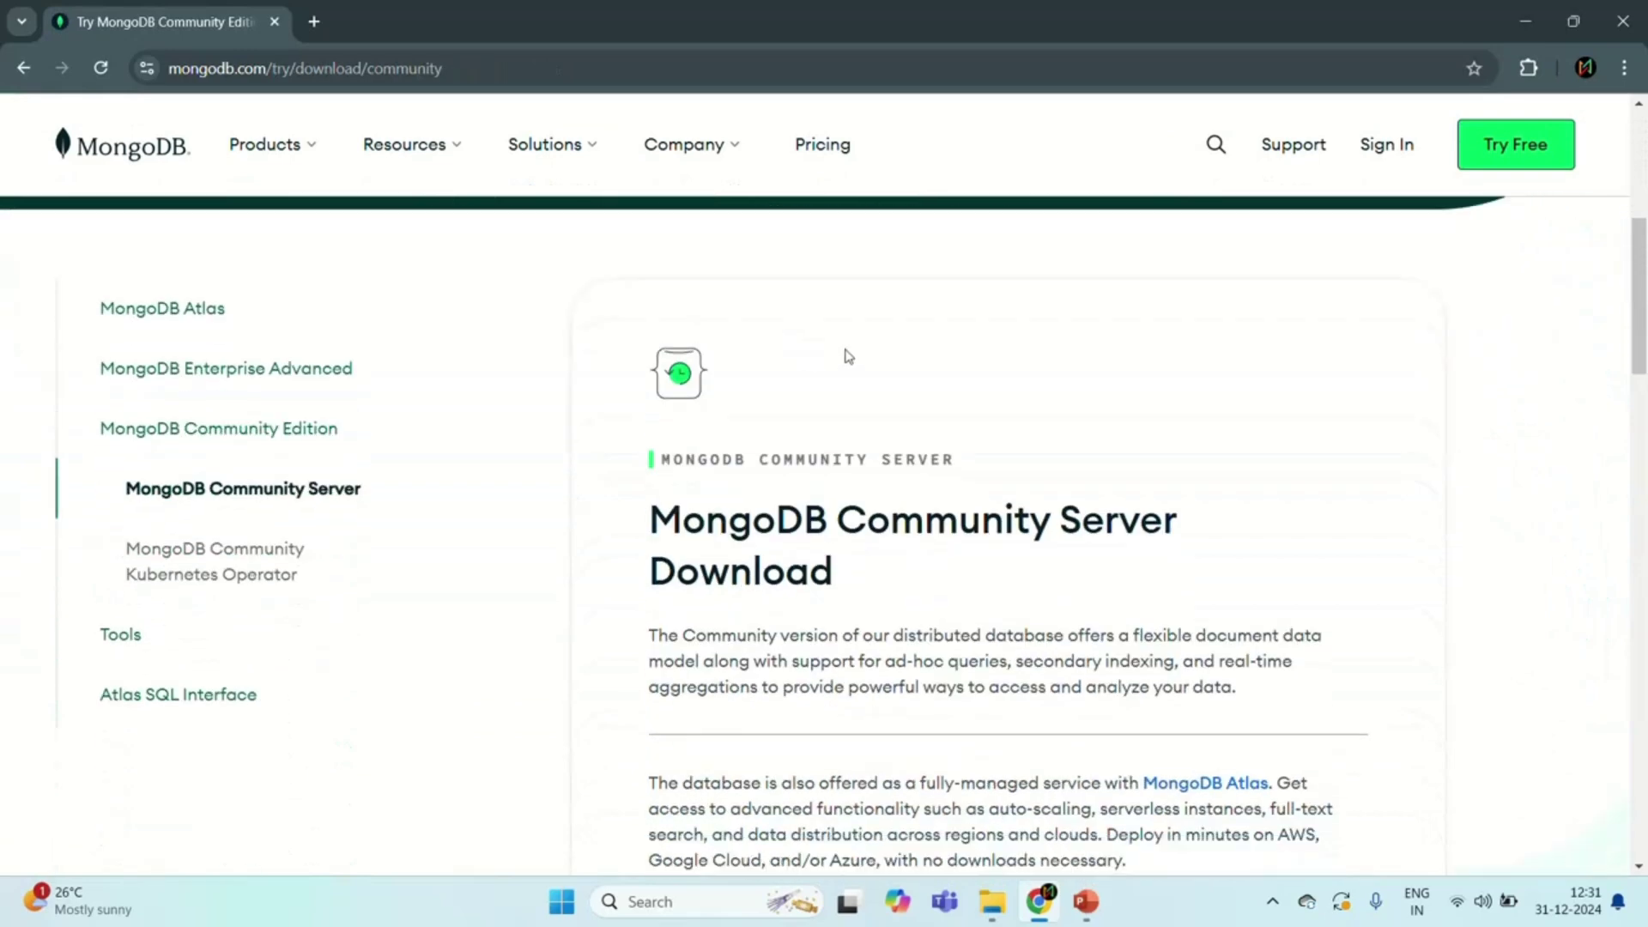
- Download MongoDB Community Server version 8.0.4 (current) for Windows x64 as an msi package
scroll(994, 383, down, 10)
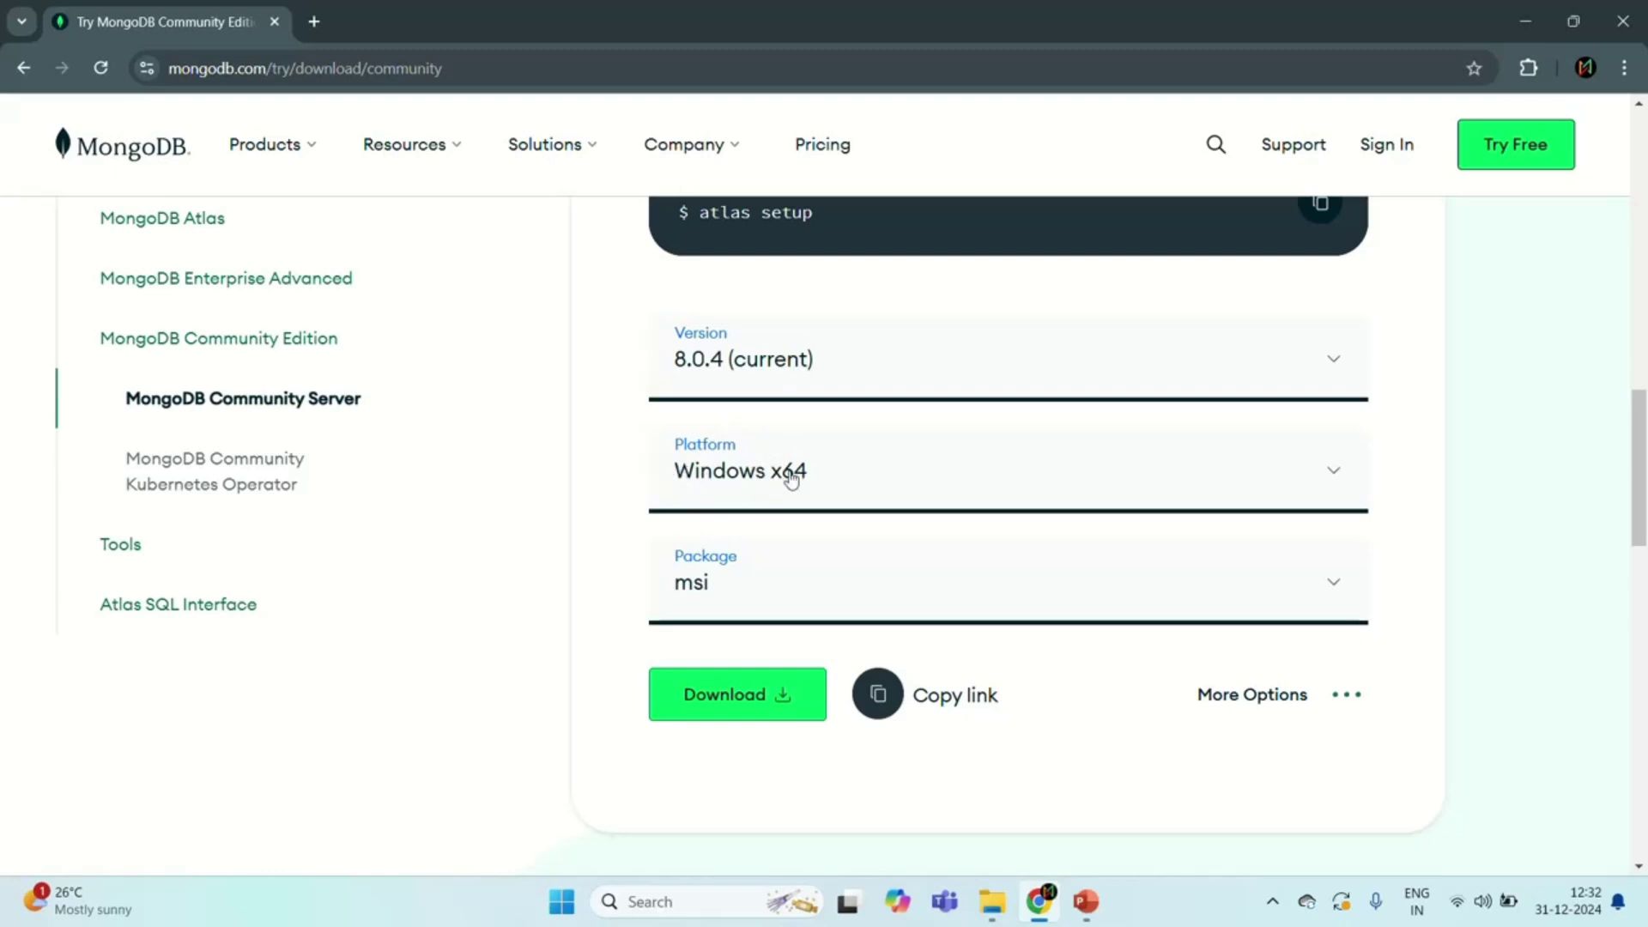
key(alt)
click(1336, 474)
click(1335, 474)
click(1336, 474)
click(1336, 587)
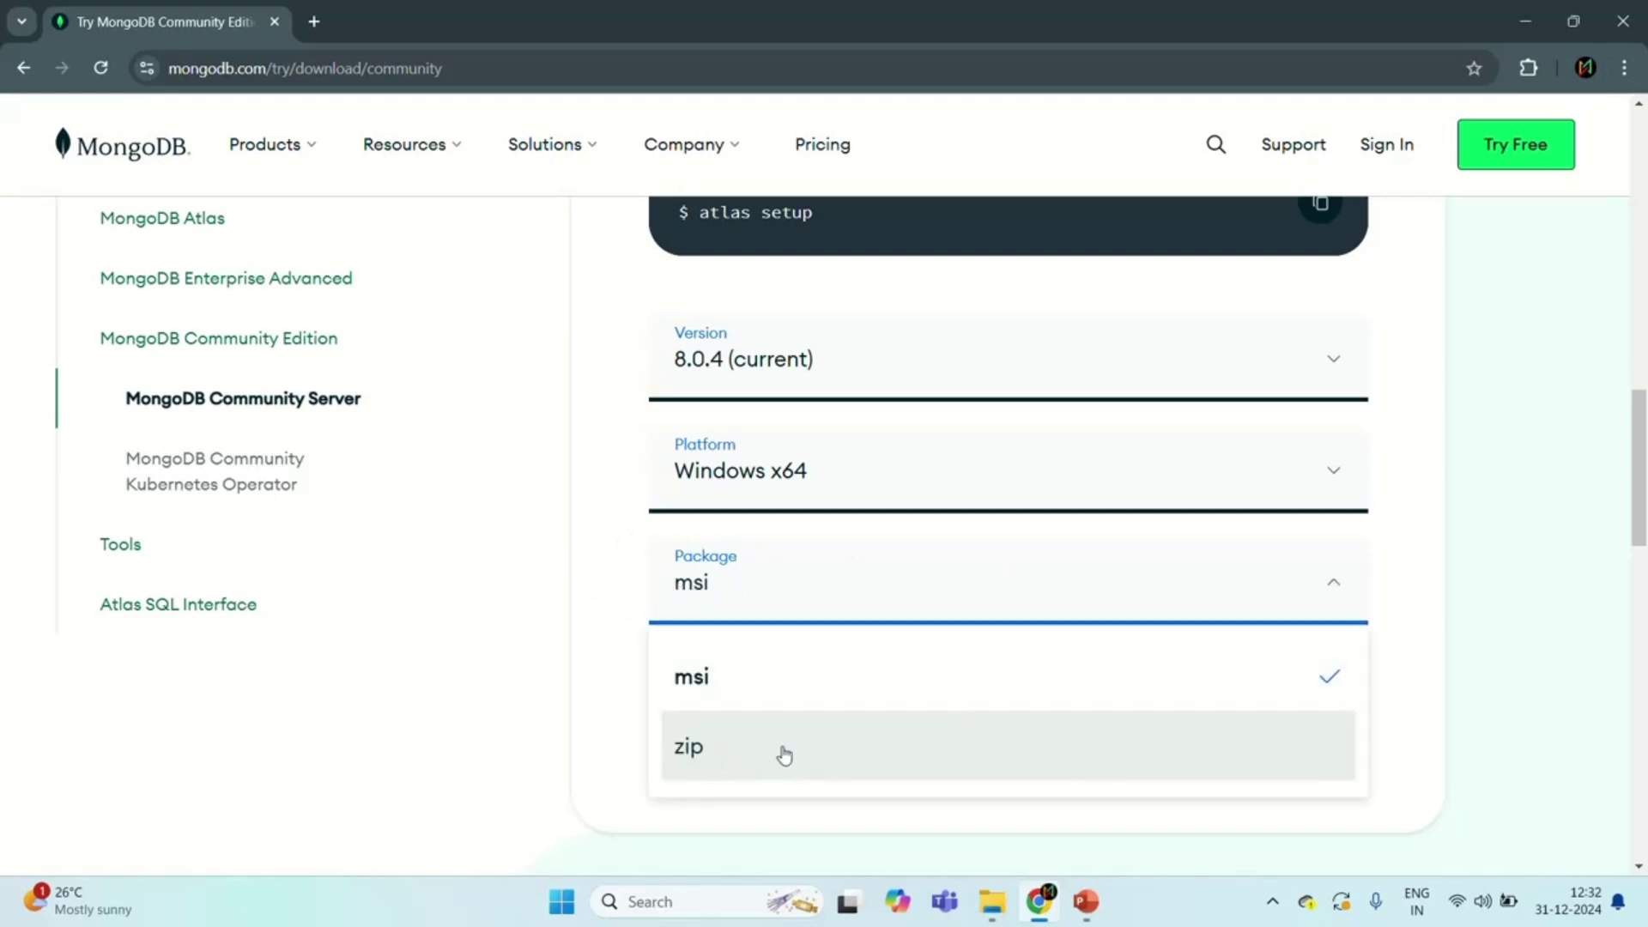
click(1339, 585)
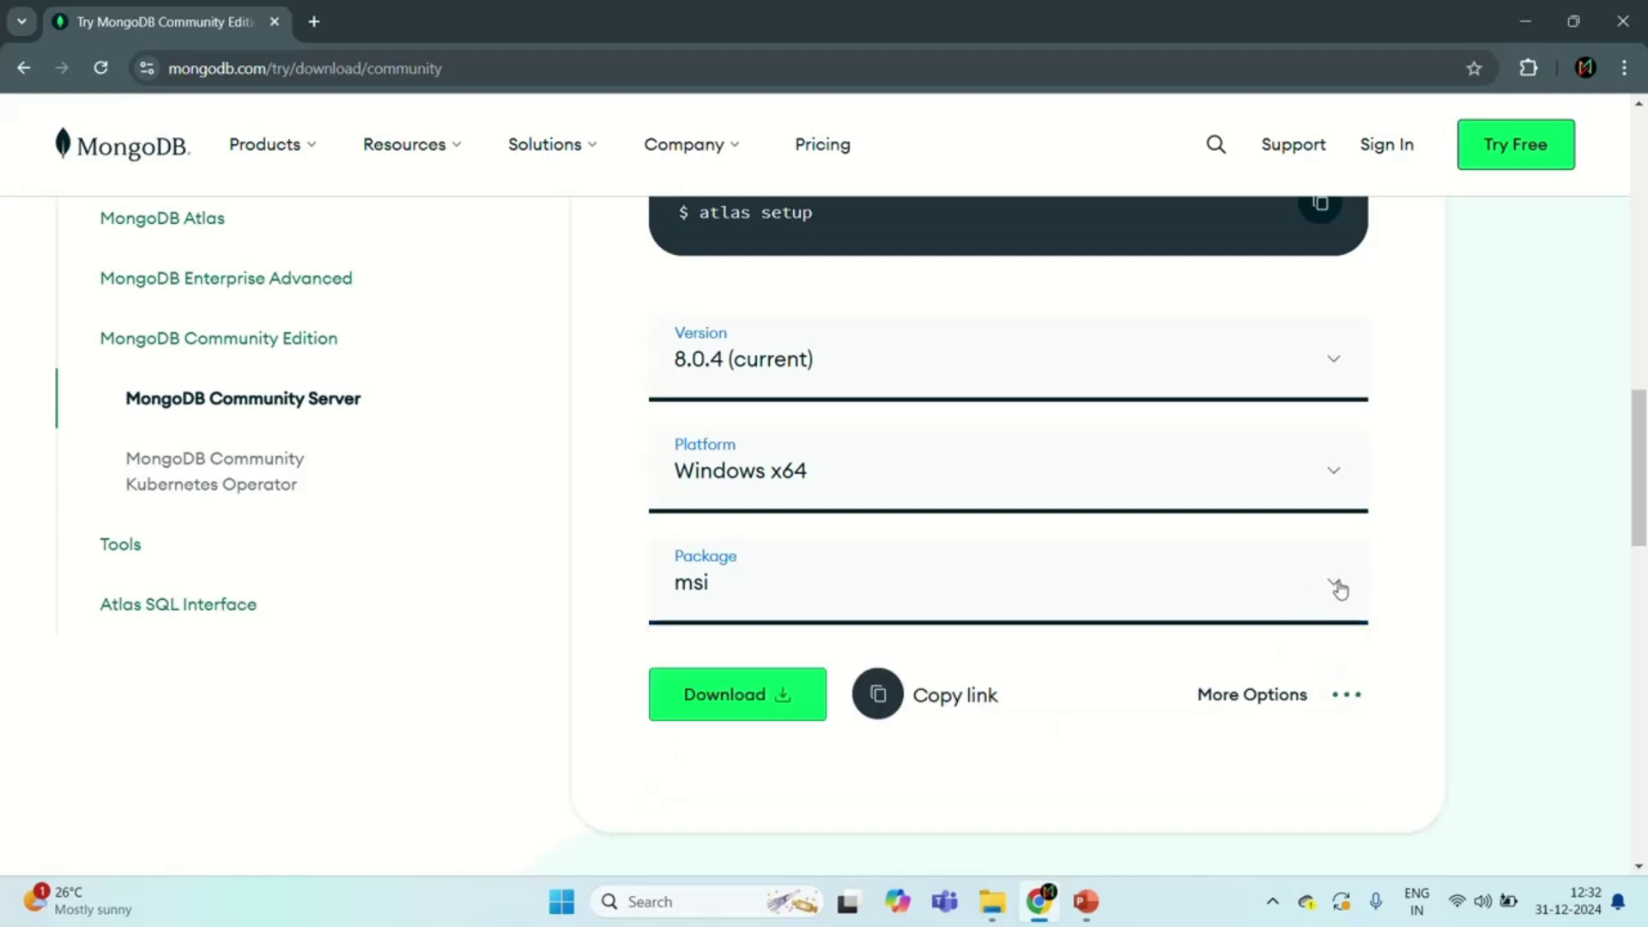
click(728, 699)
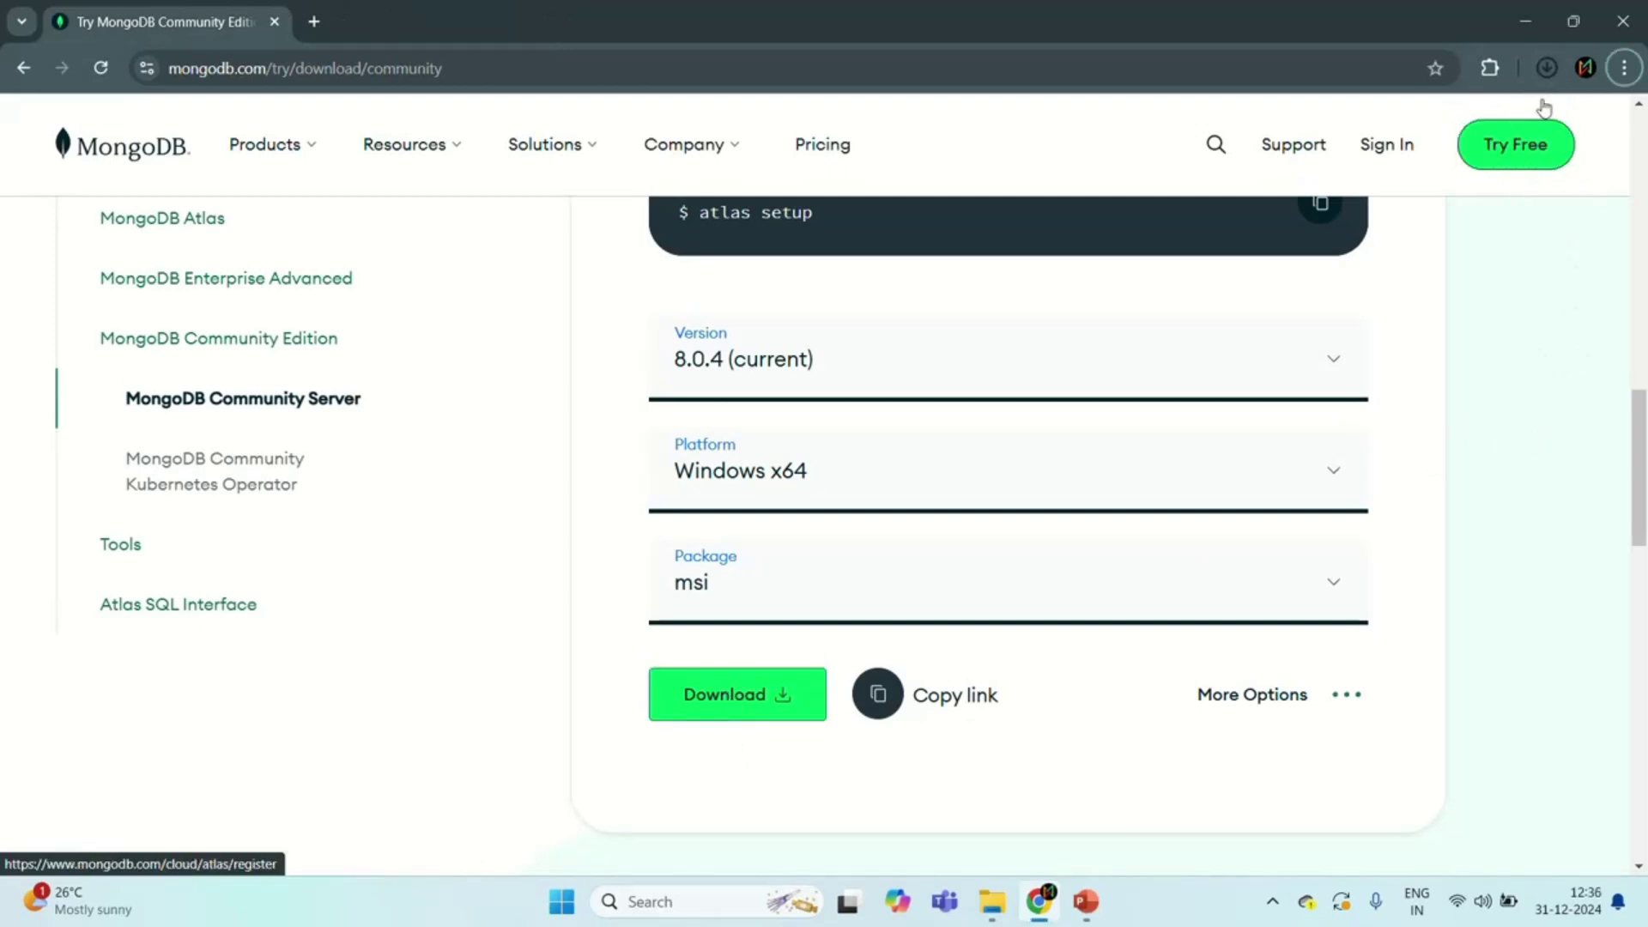
- Launch the downloaded MongoDB msi installer and accept the terms of its license agreement
mouse_move(1440, 140)
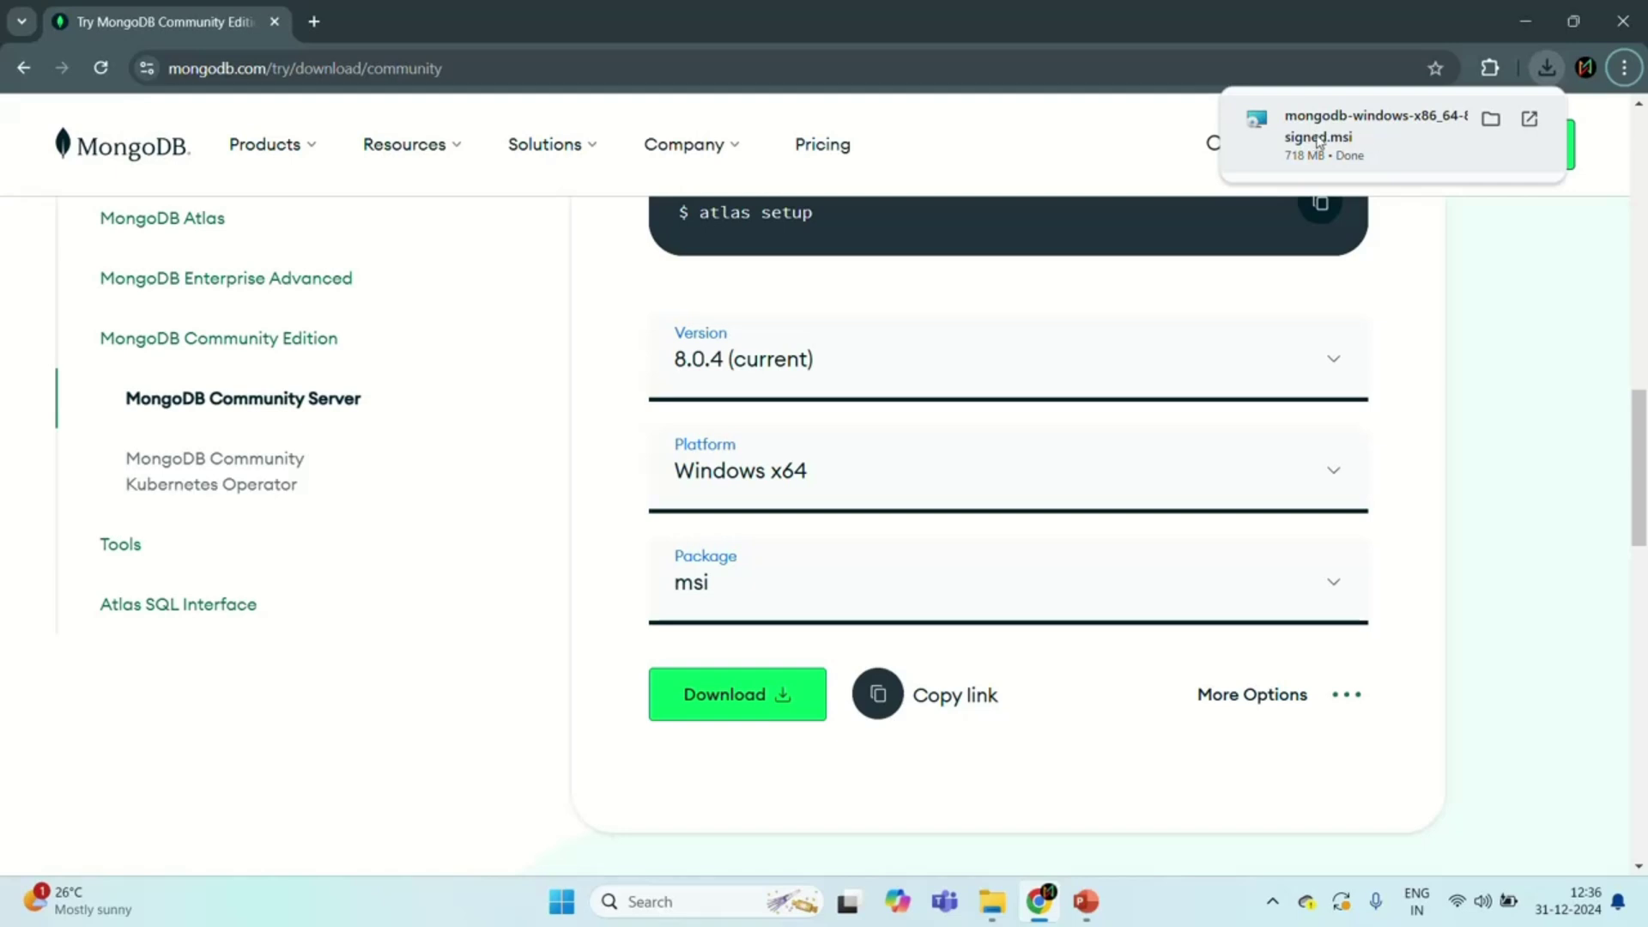
click(1374, 141)
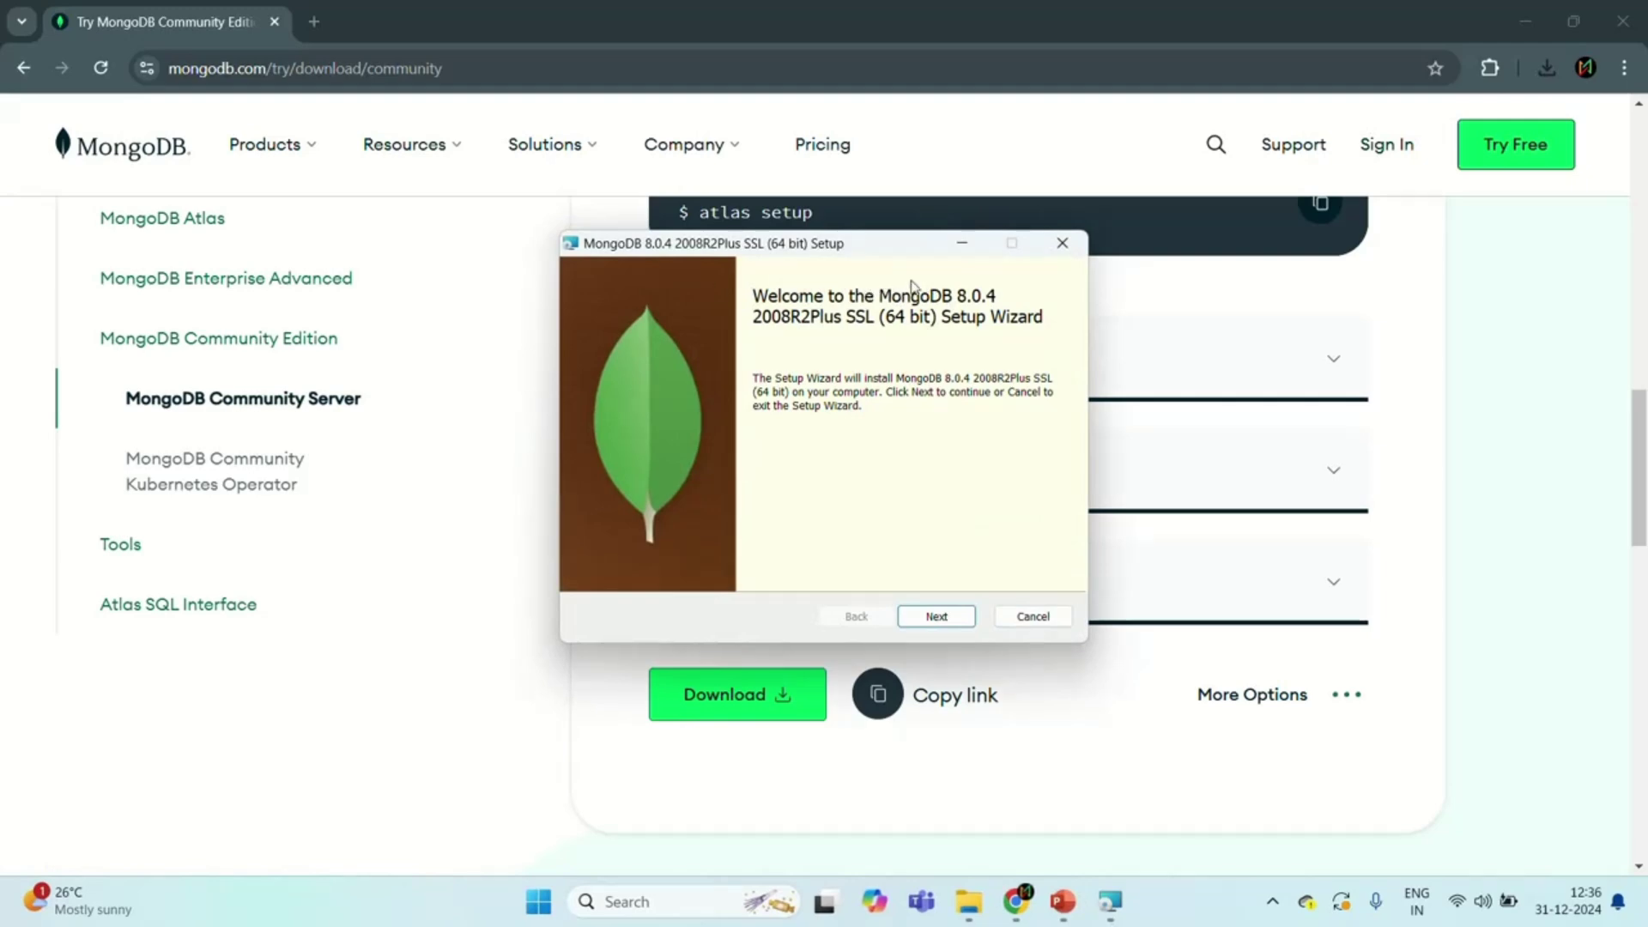
click(946, 618)
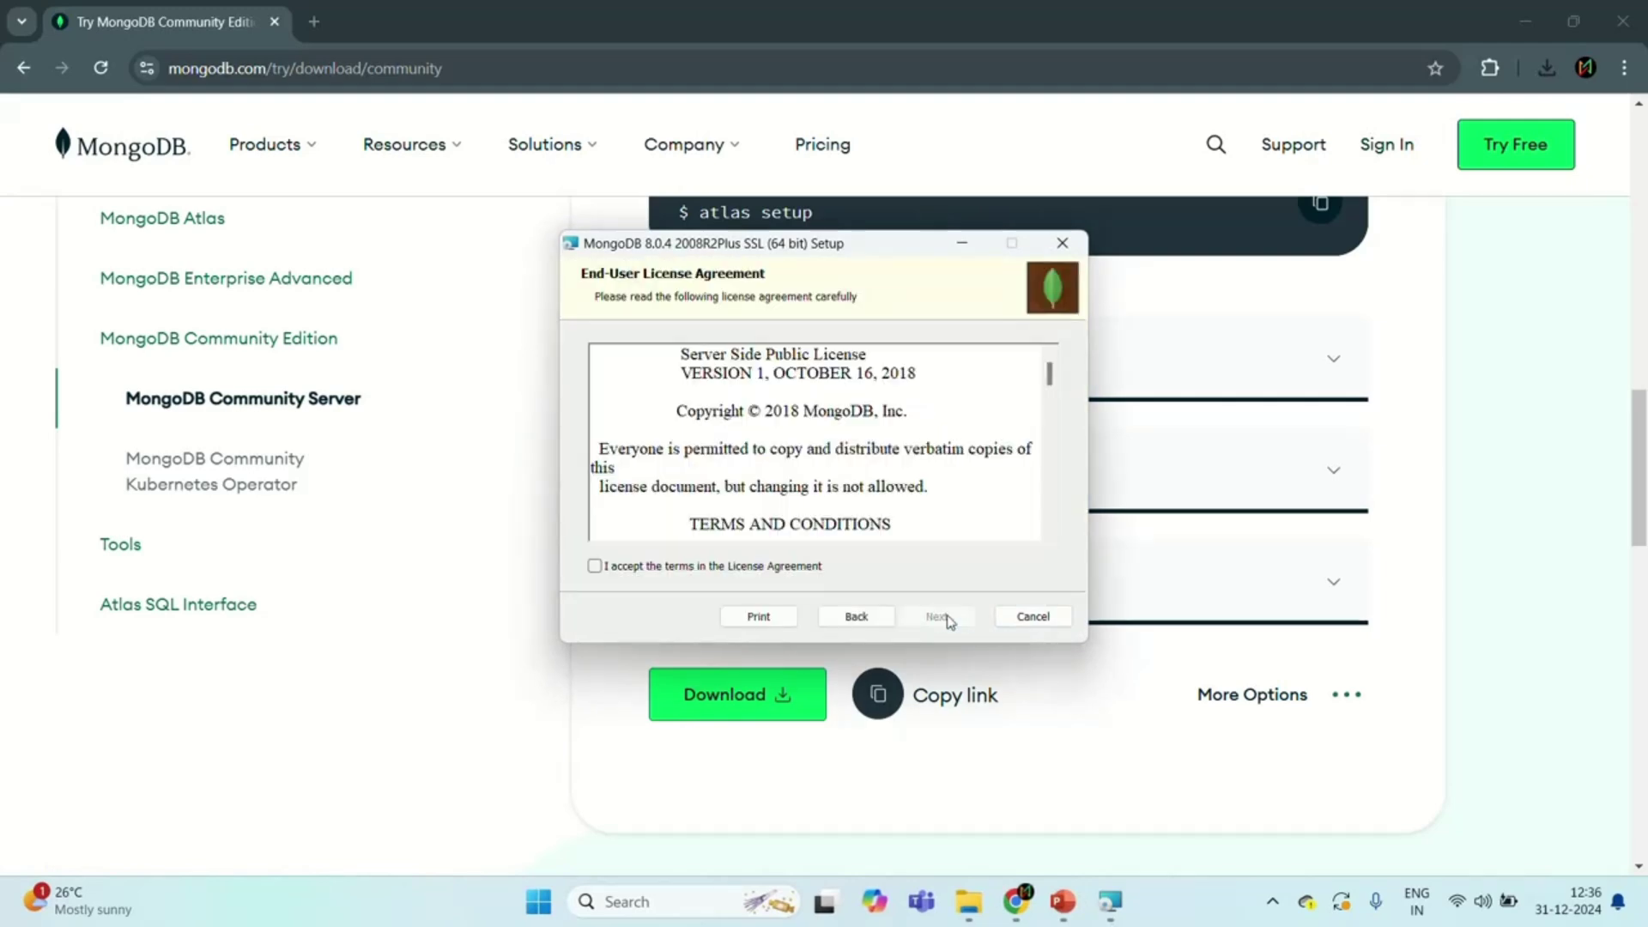
click(593, 568)
click(938, 620)
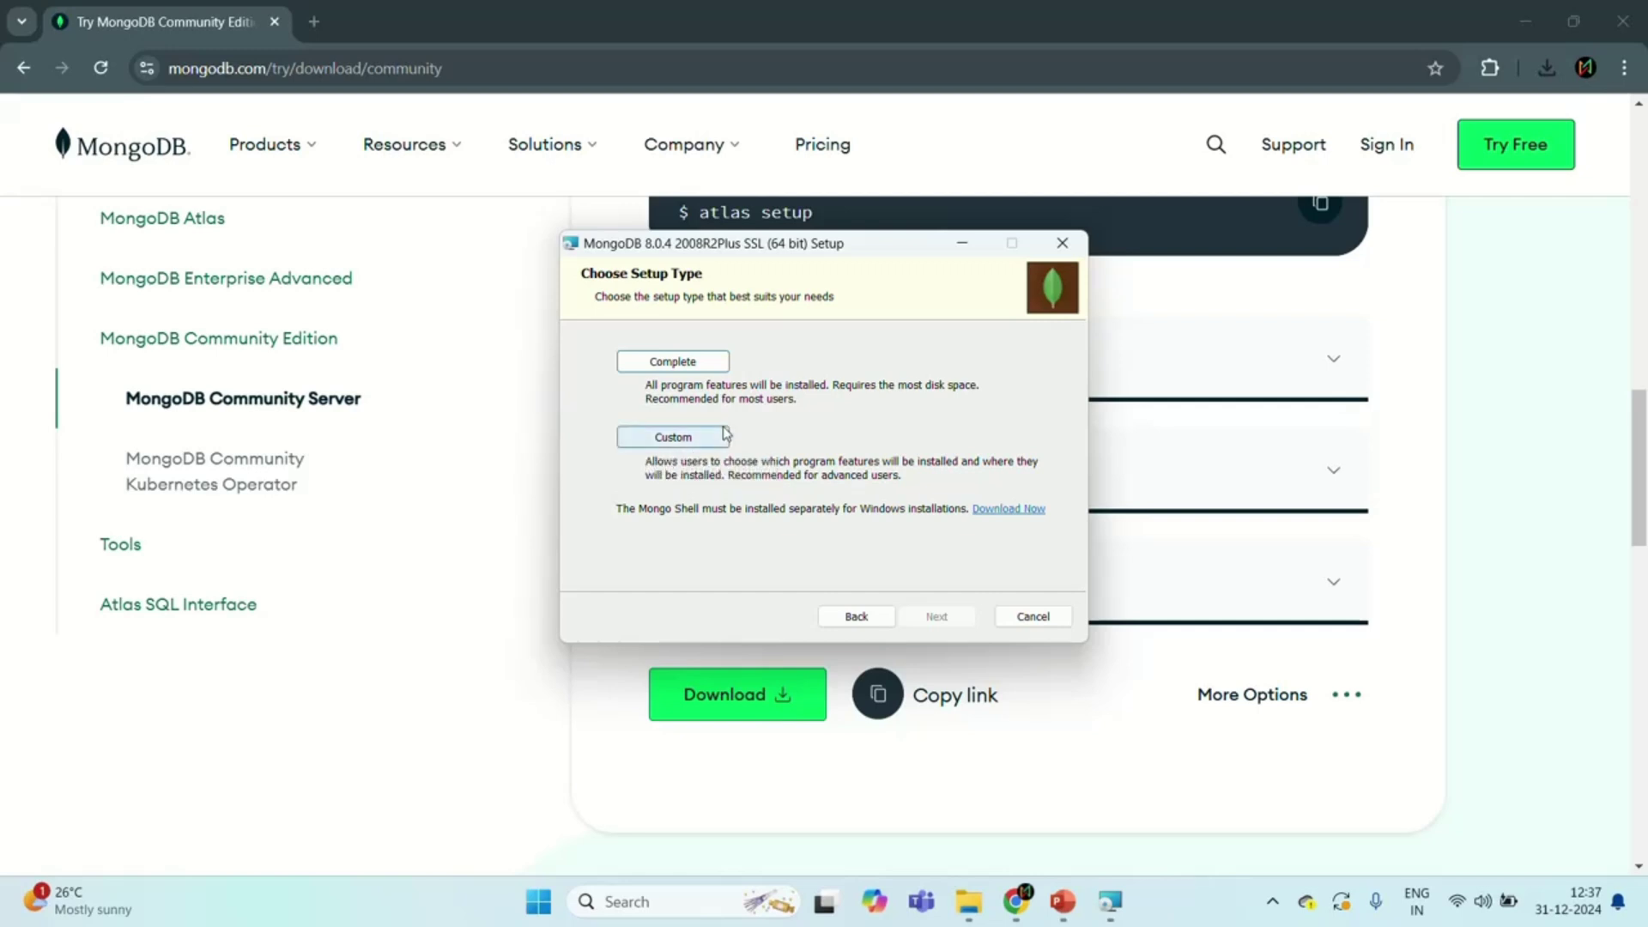
- Choose the Complete setup type and accept the default service configuration after reviewing the data and log directories
click(687, 369)
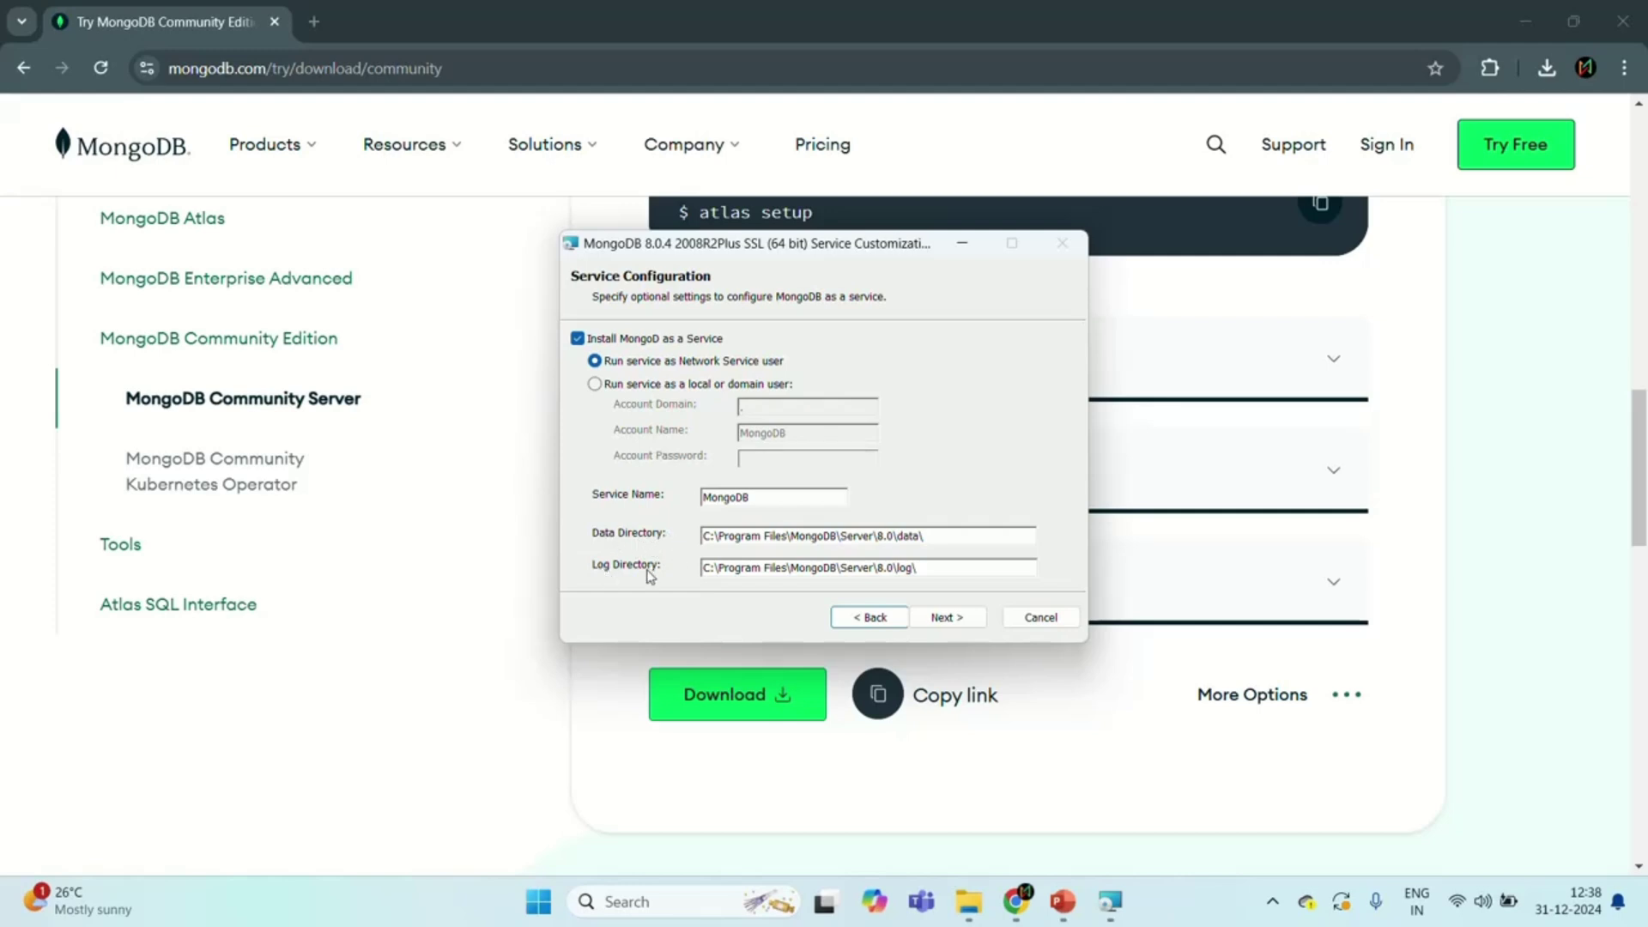
drag(842, 536, 702, 536)
click(837, 535)
drag(872, 535, 698, 535)
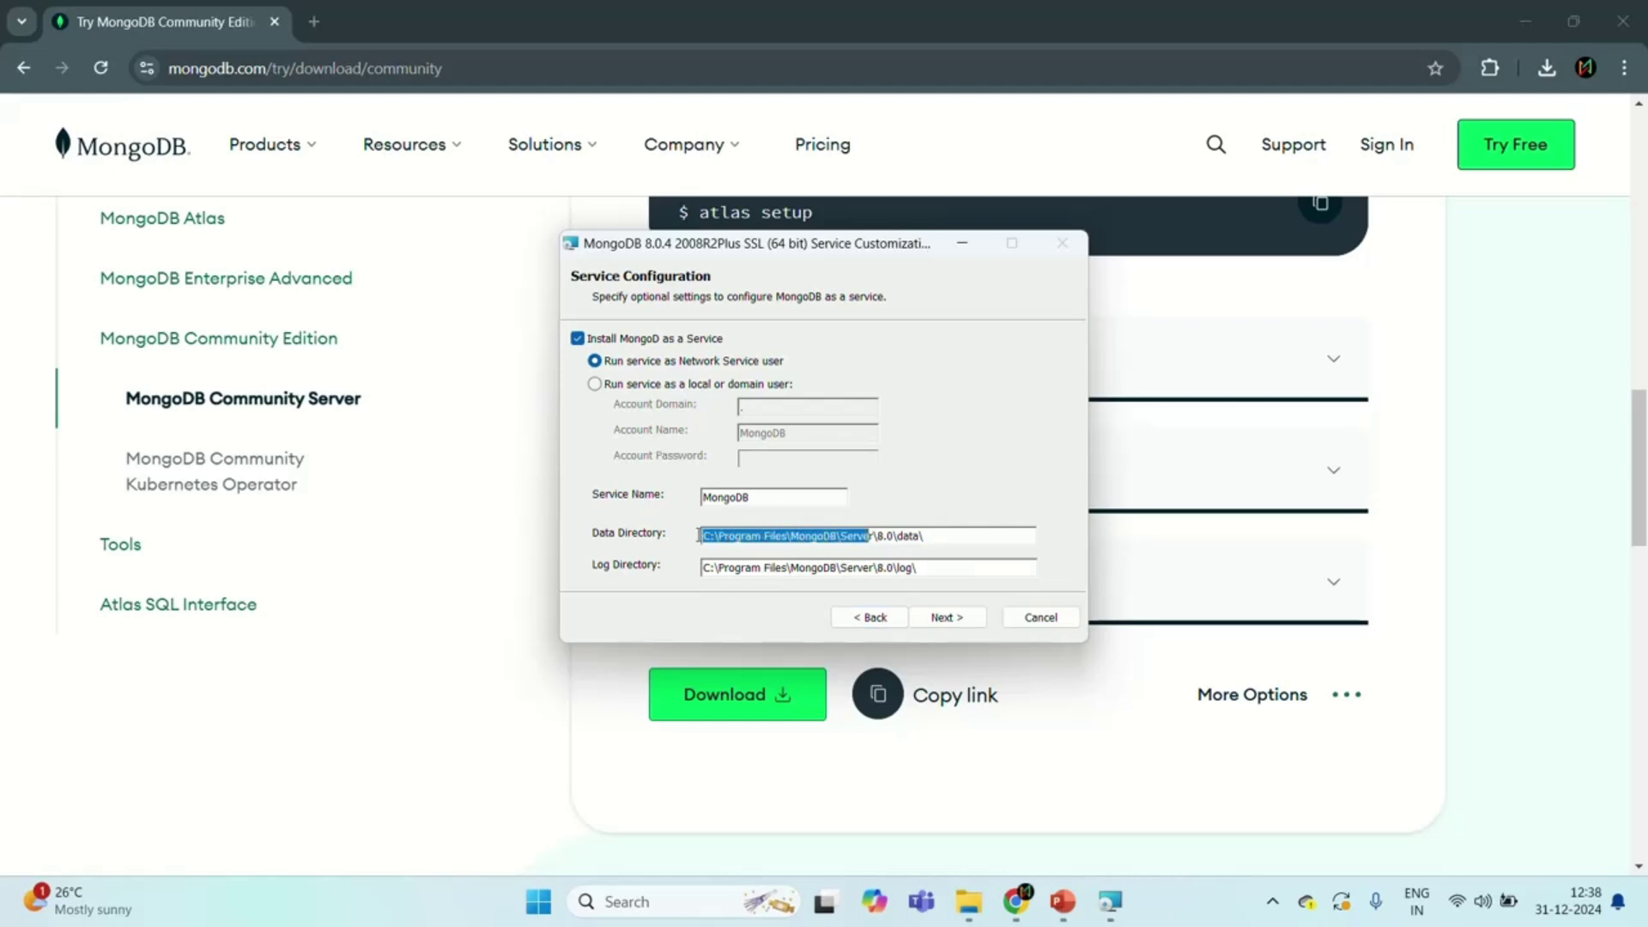
click(895, 537)
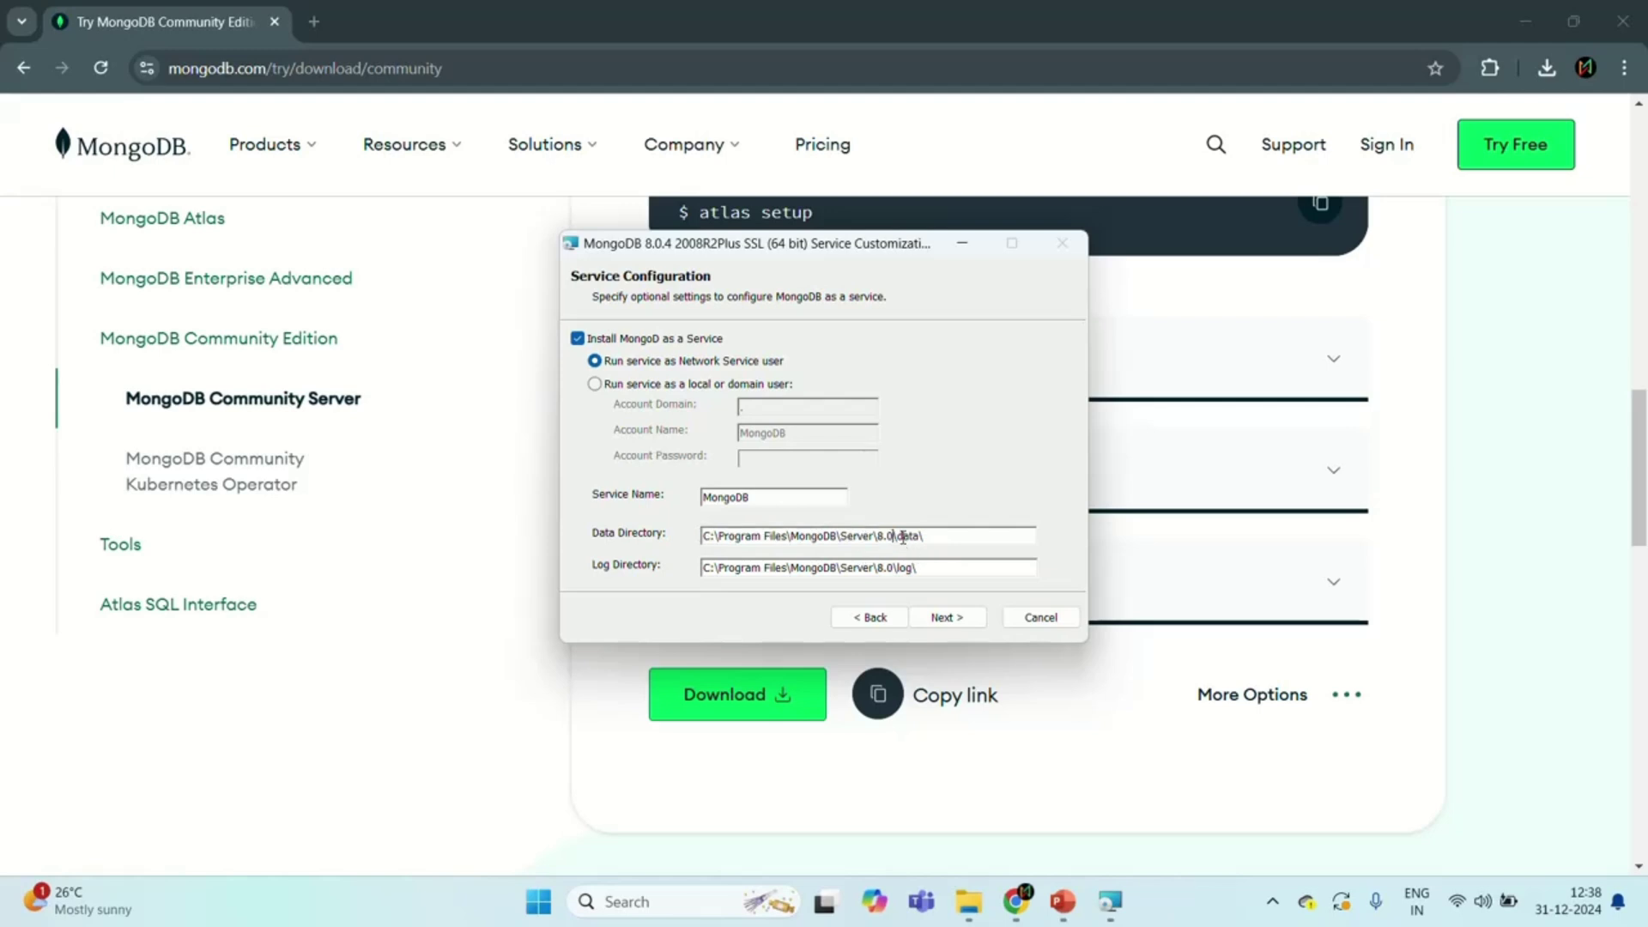
drag(917, 538, 900, 537)
click(913, 571)
click(926, 571)
drag(927, 567, 678, 566)
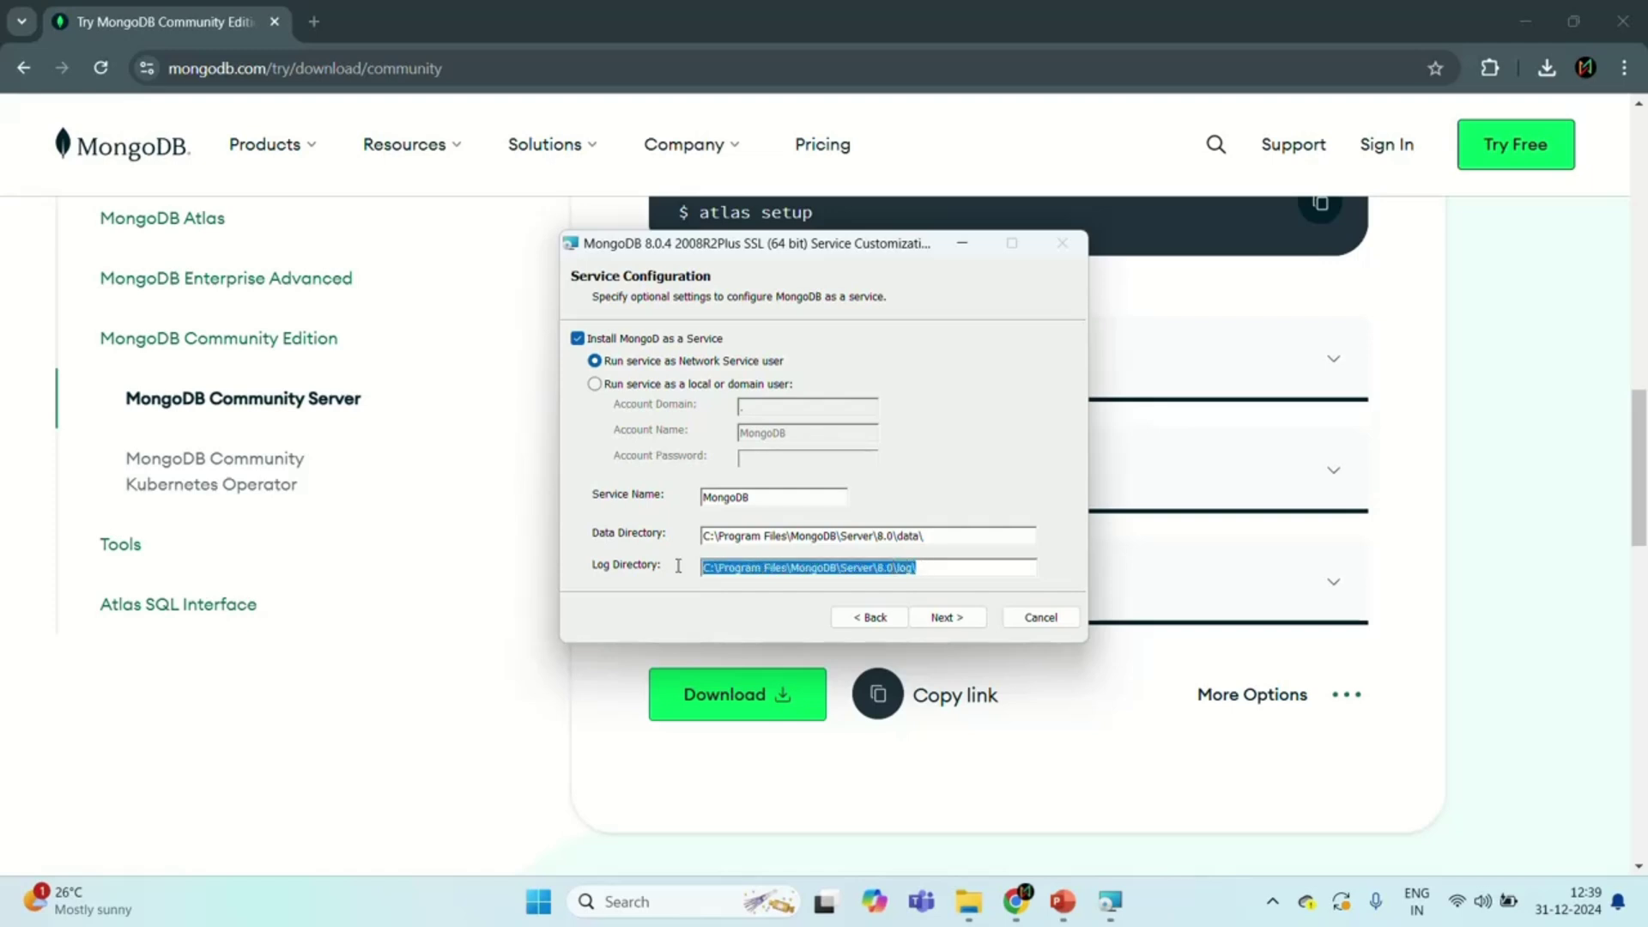
drag(928, 536, 684, 536)
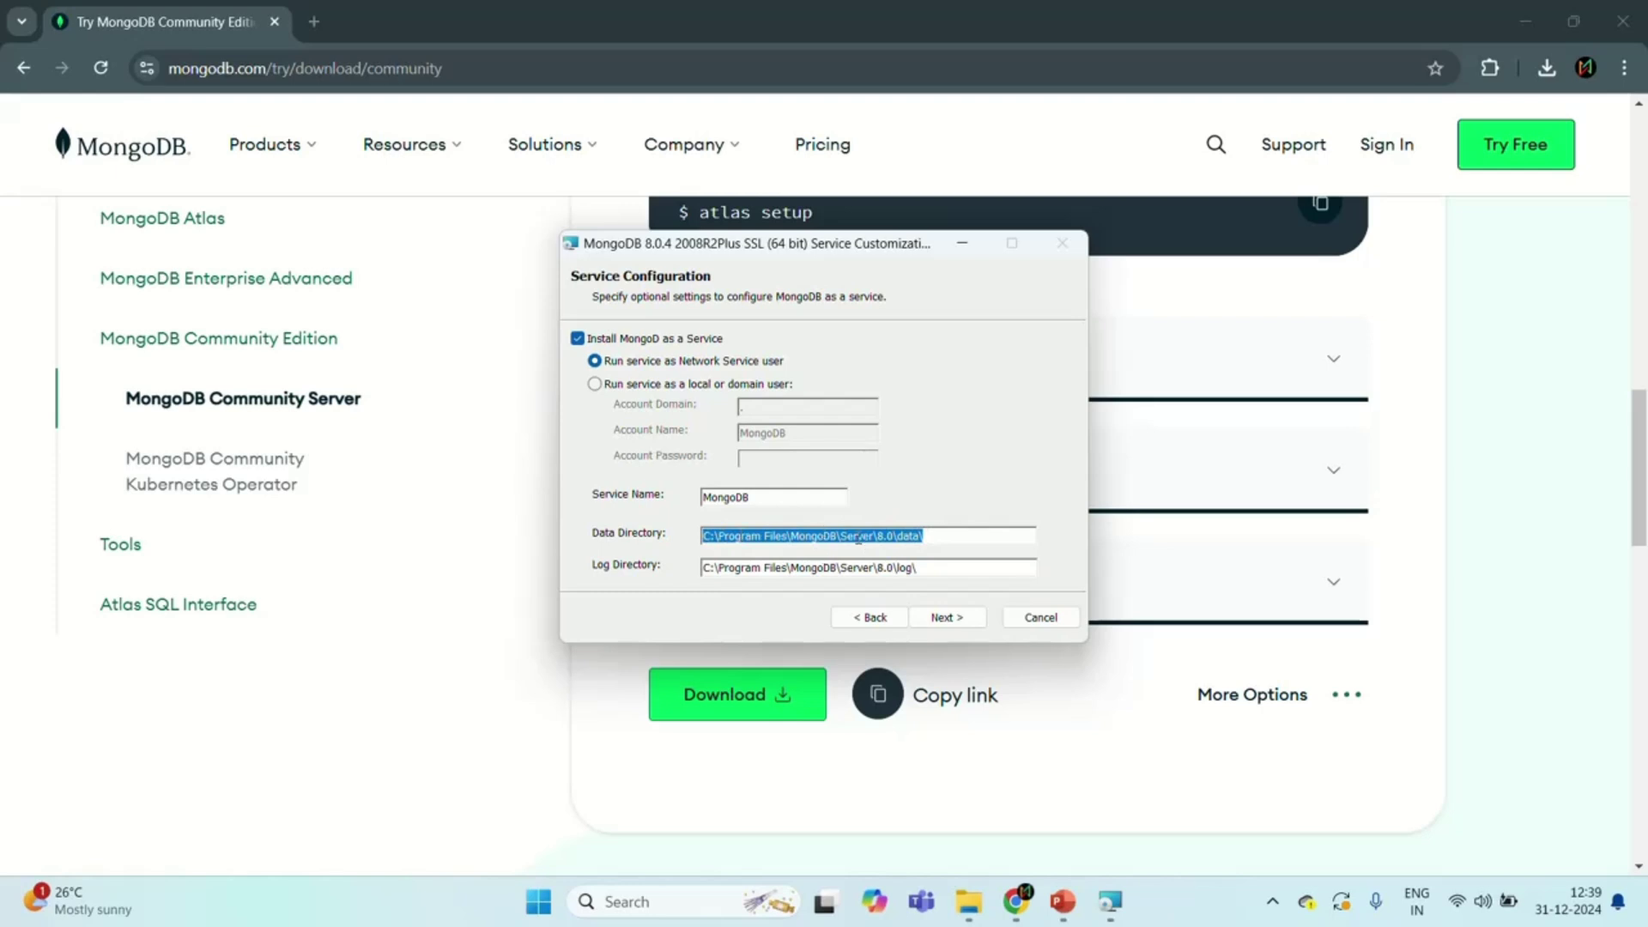
click(928, 567)
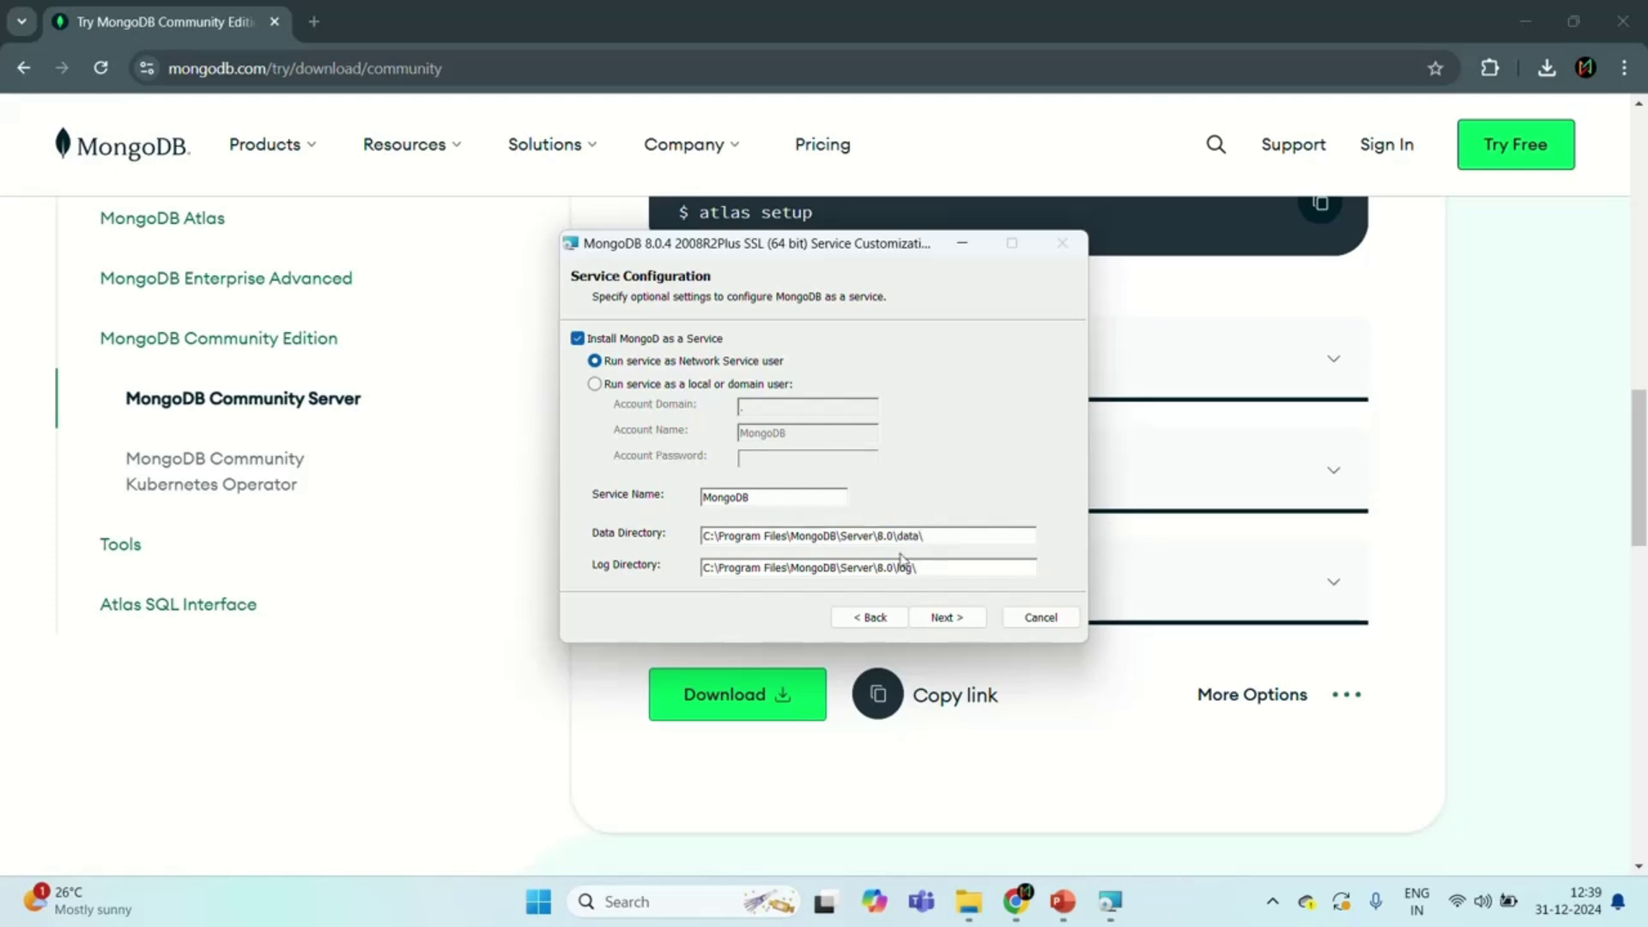
click(962, 620)
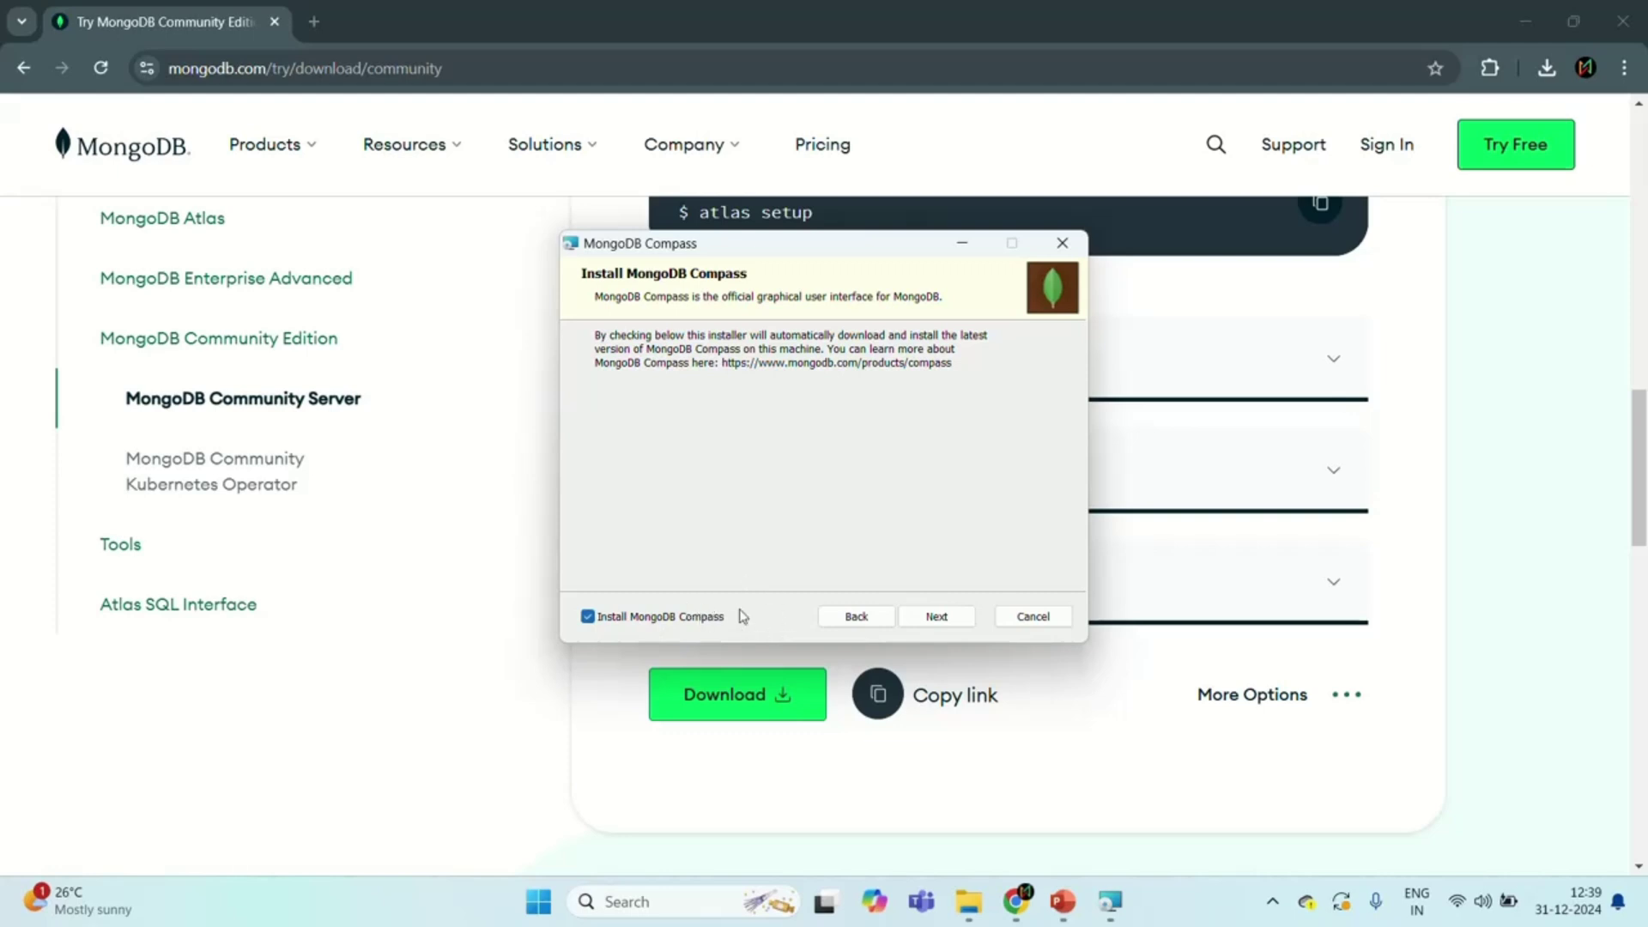
- Exclude MongoDB Compass from the setup and run the MongoDB 8.0.4 installation through to the end of the wizard
click(588, 617)
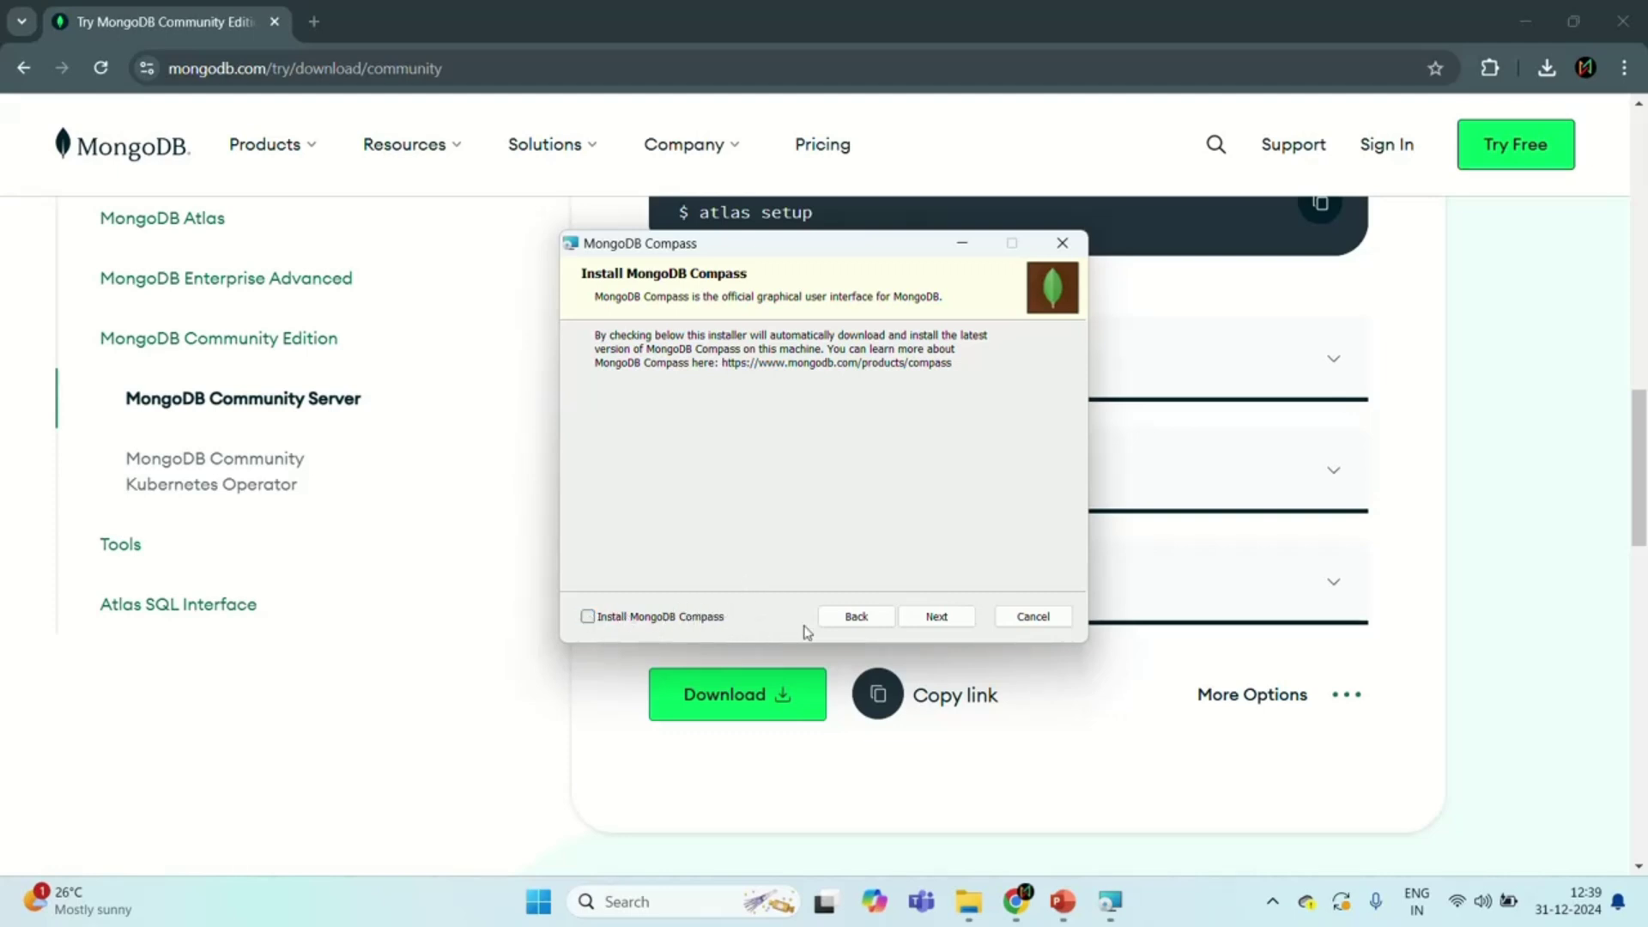
click(939, 617)
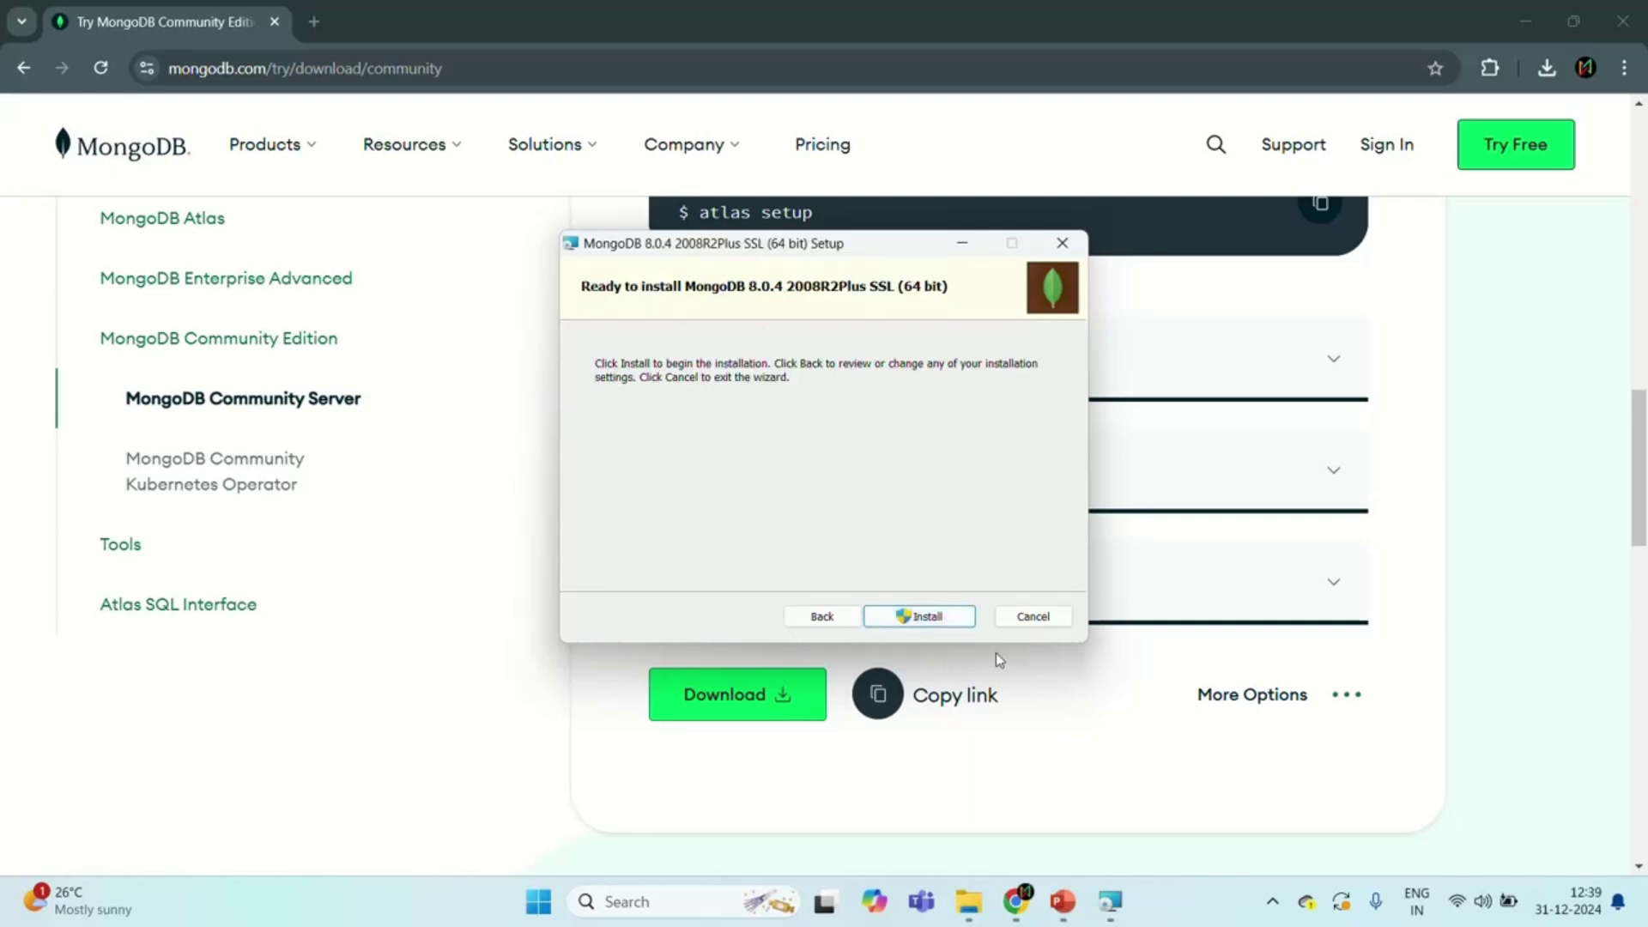
click(932, 618)
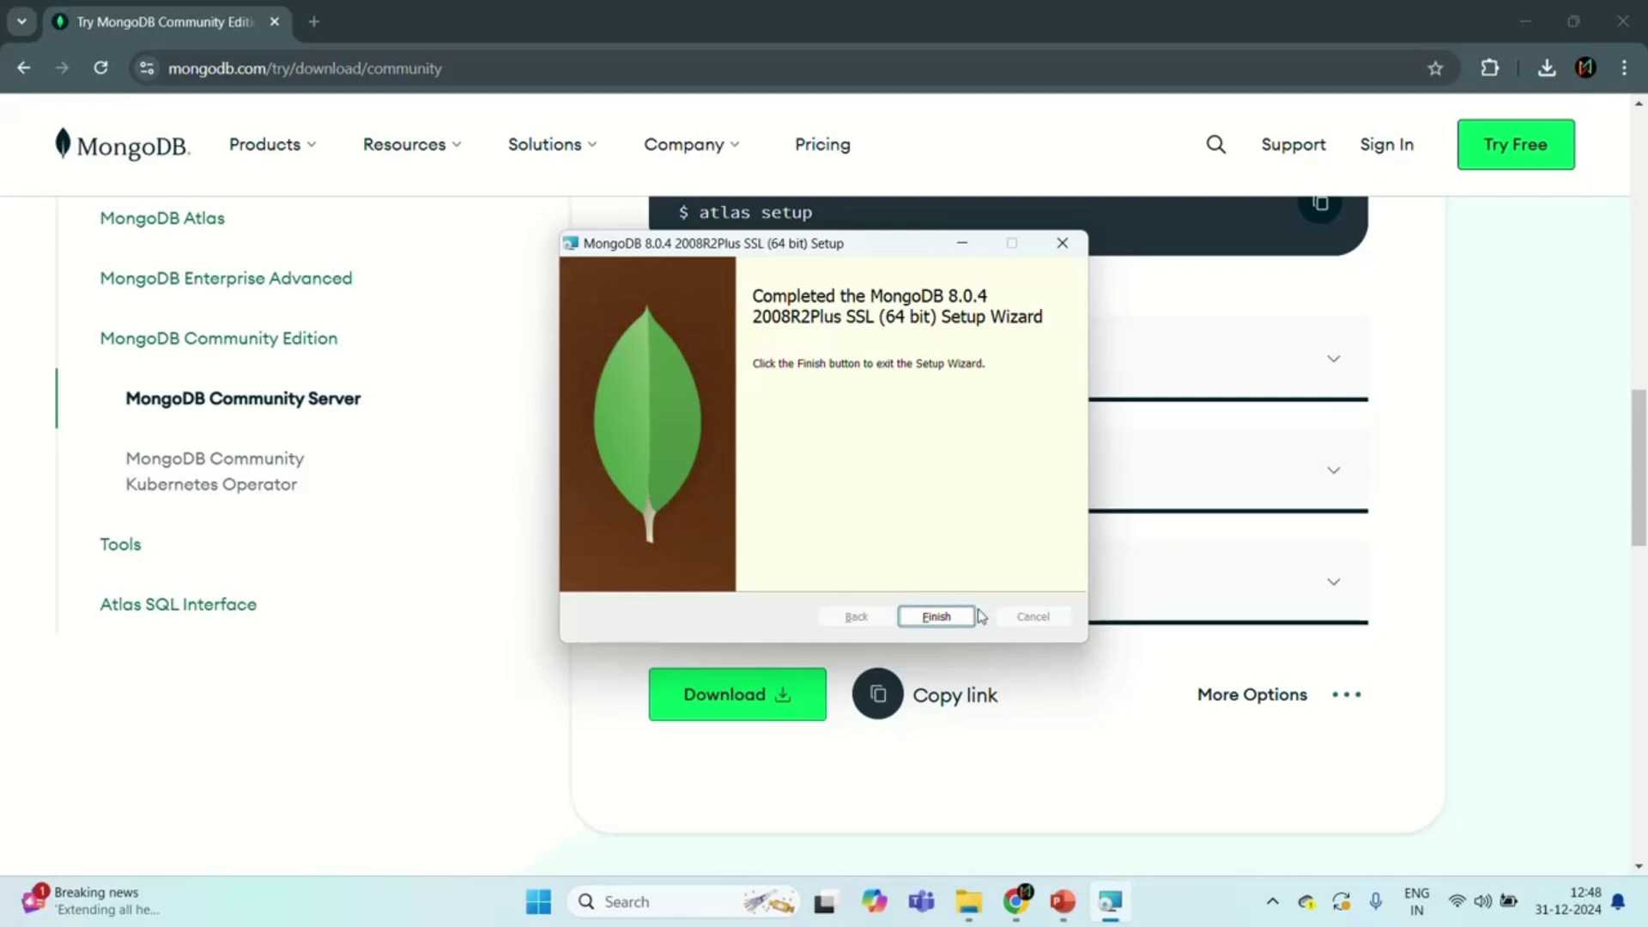
click(936, 617)
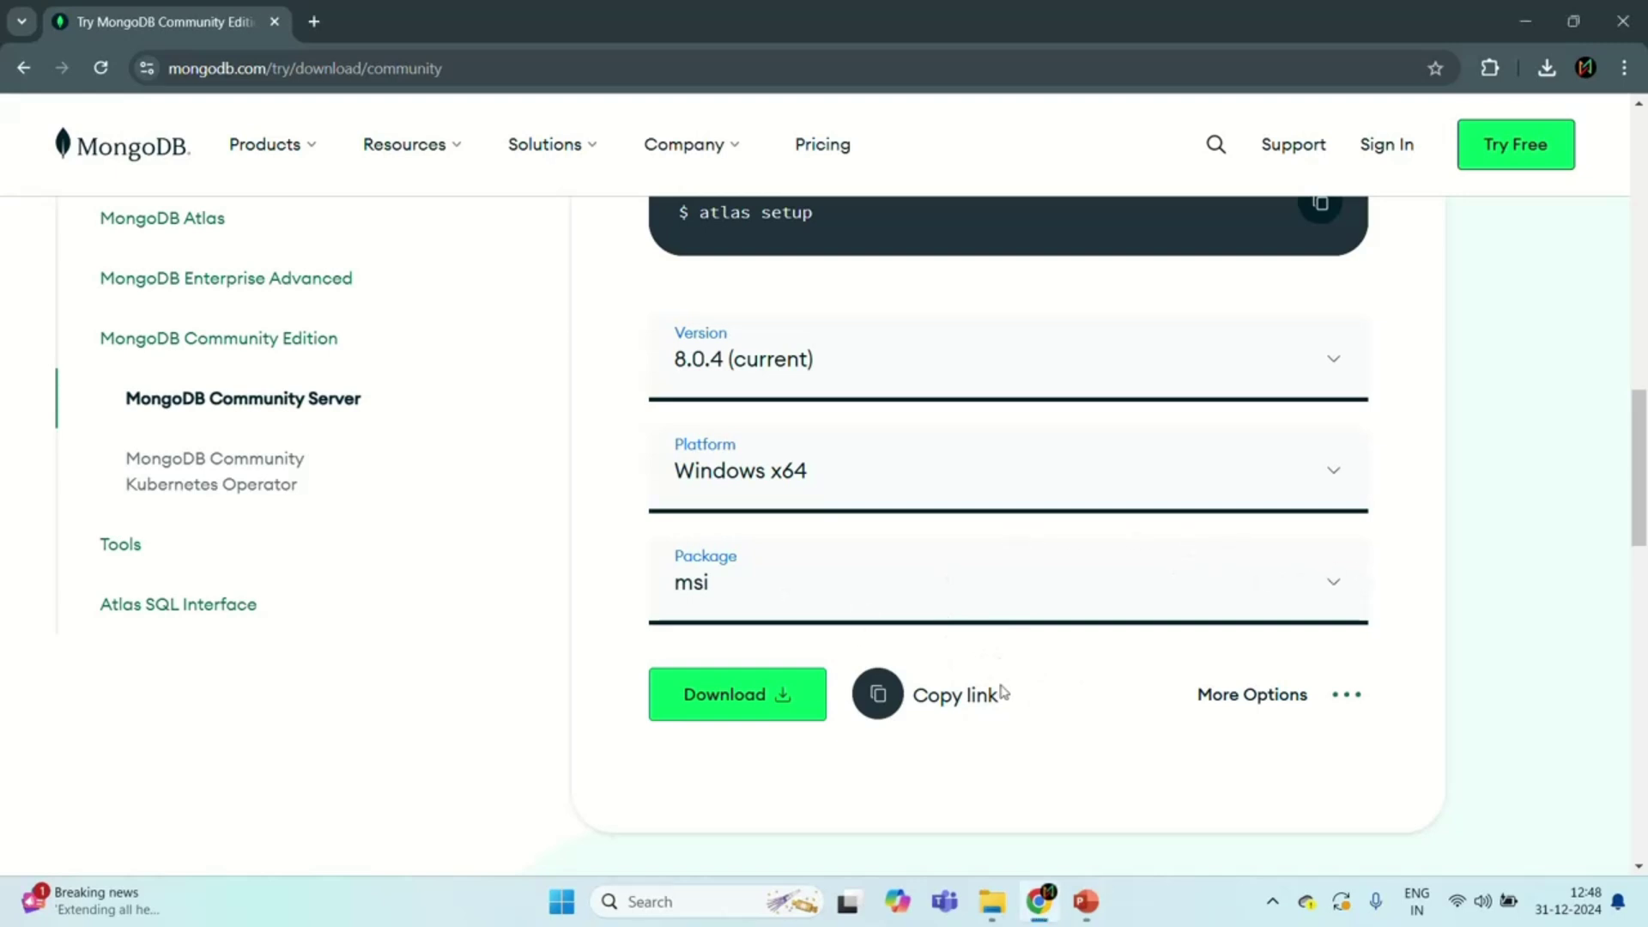
- Open Windows Services and select the MongoDB Server (MongoDB) service to check its status
click(666, 901)
text(services)
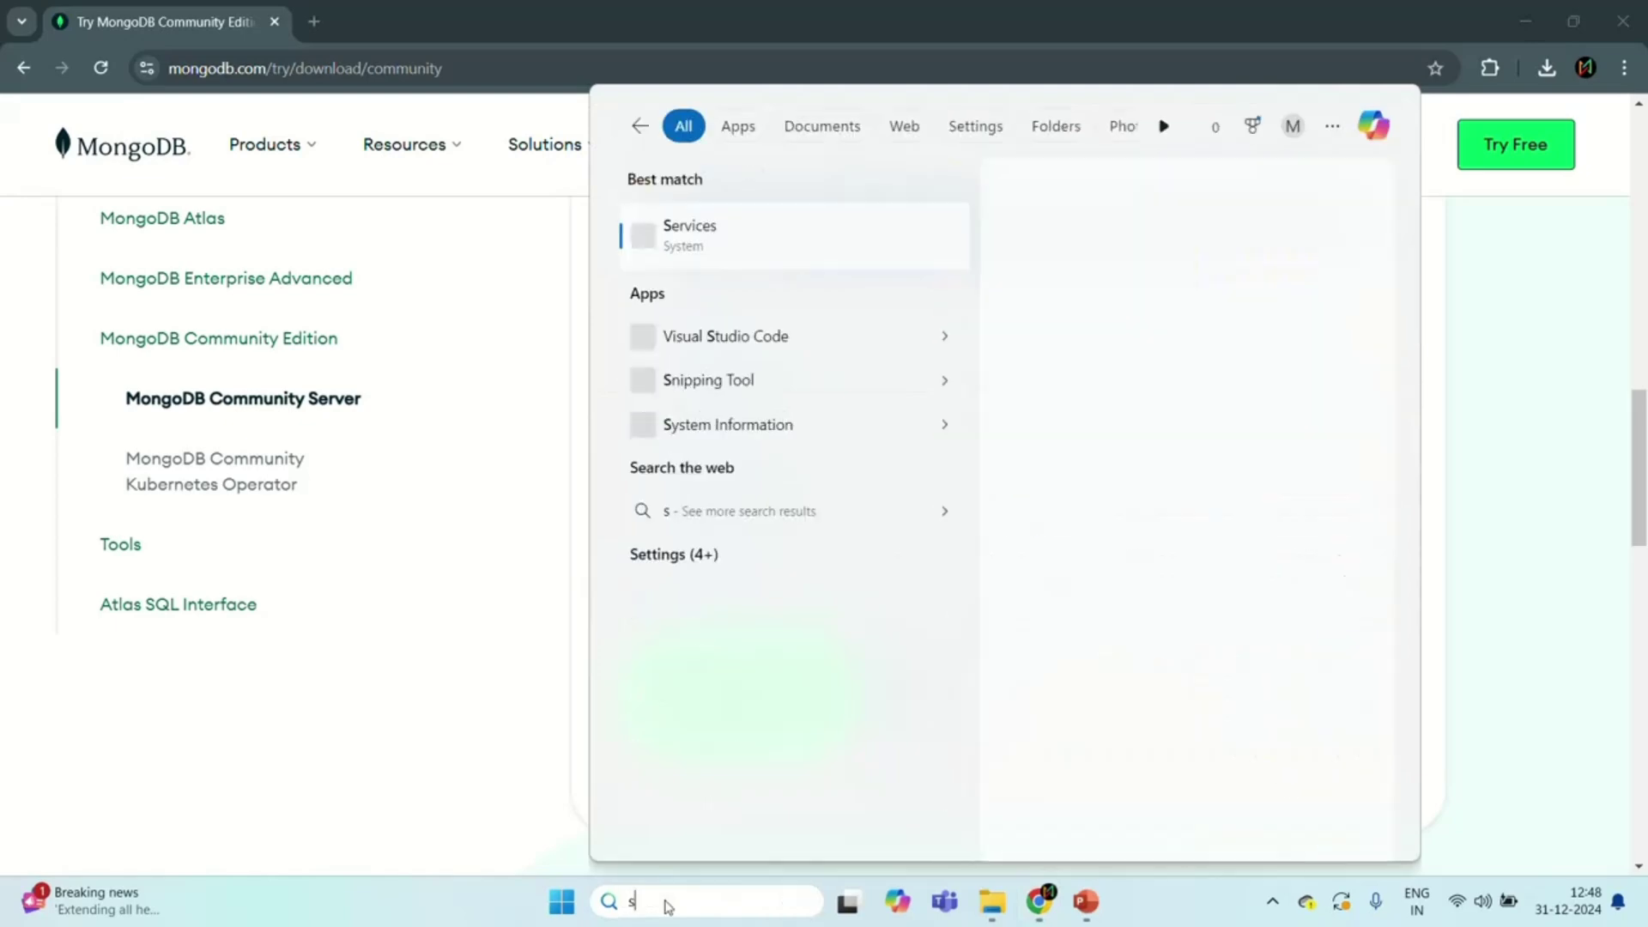
key(Return)
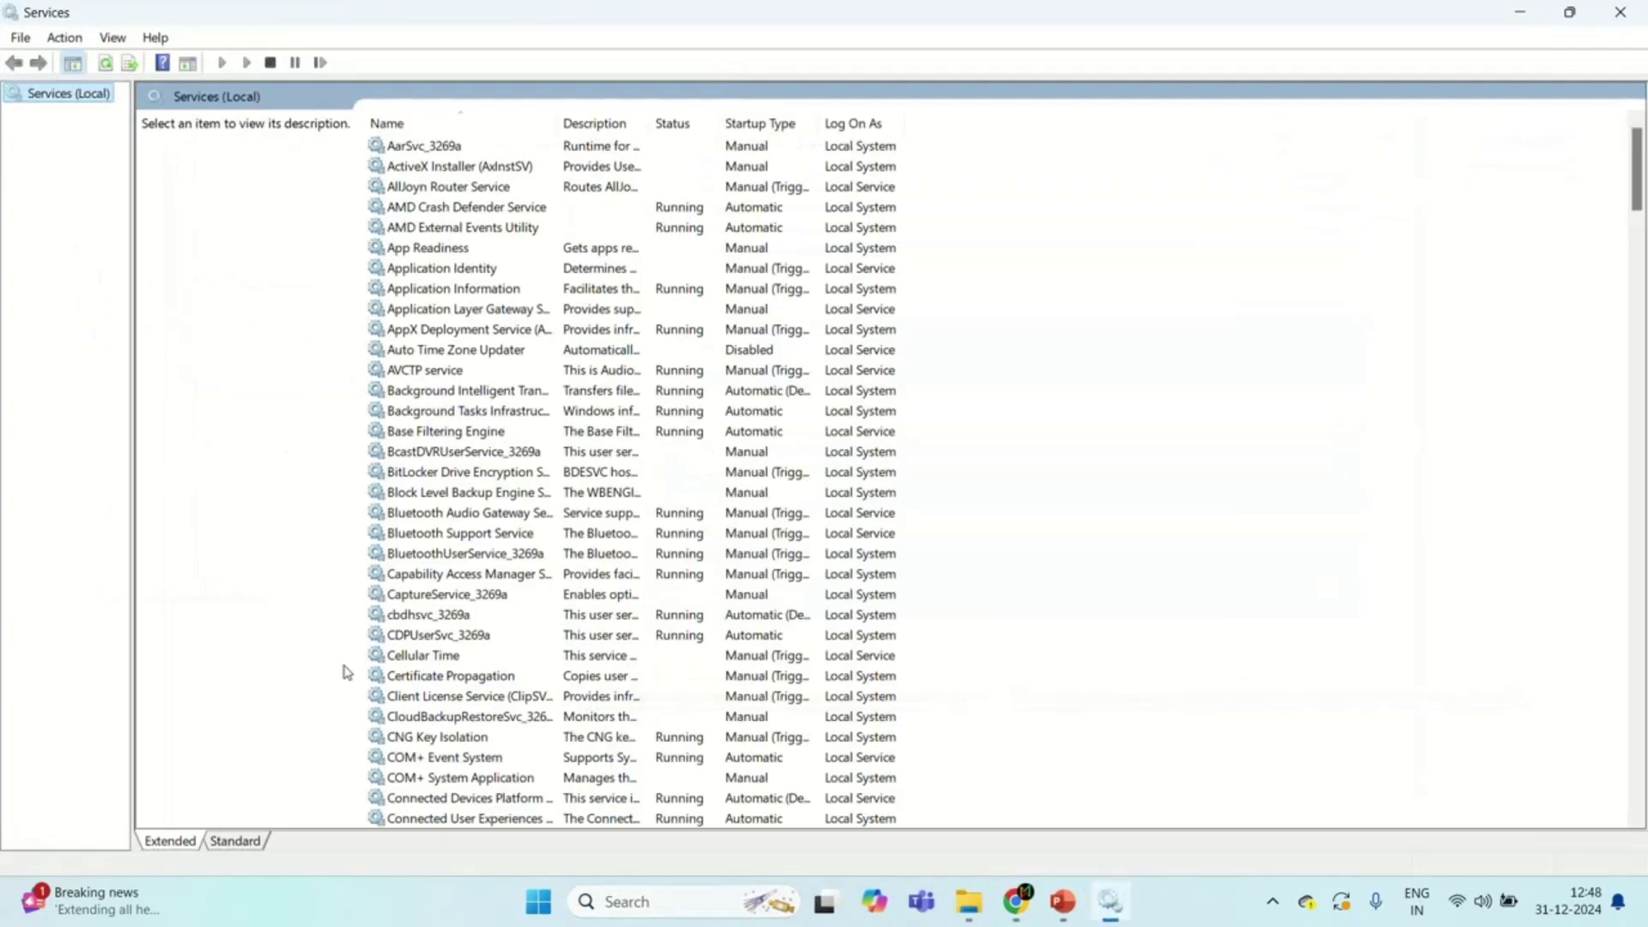
click(437, 479)
key(m)
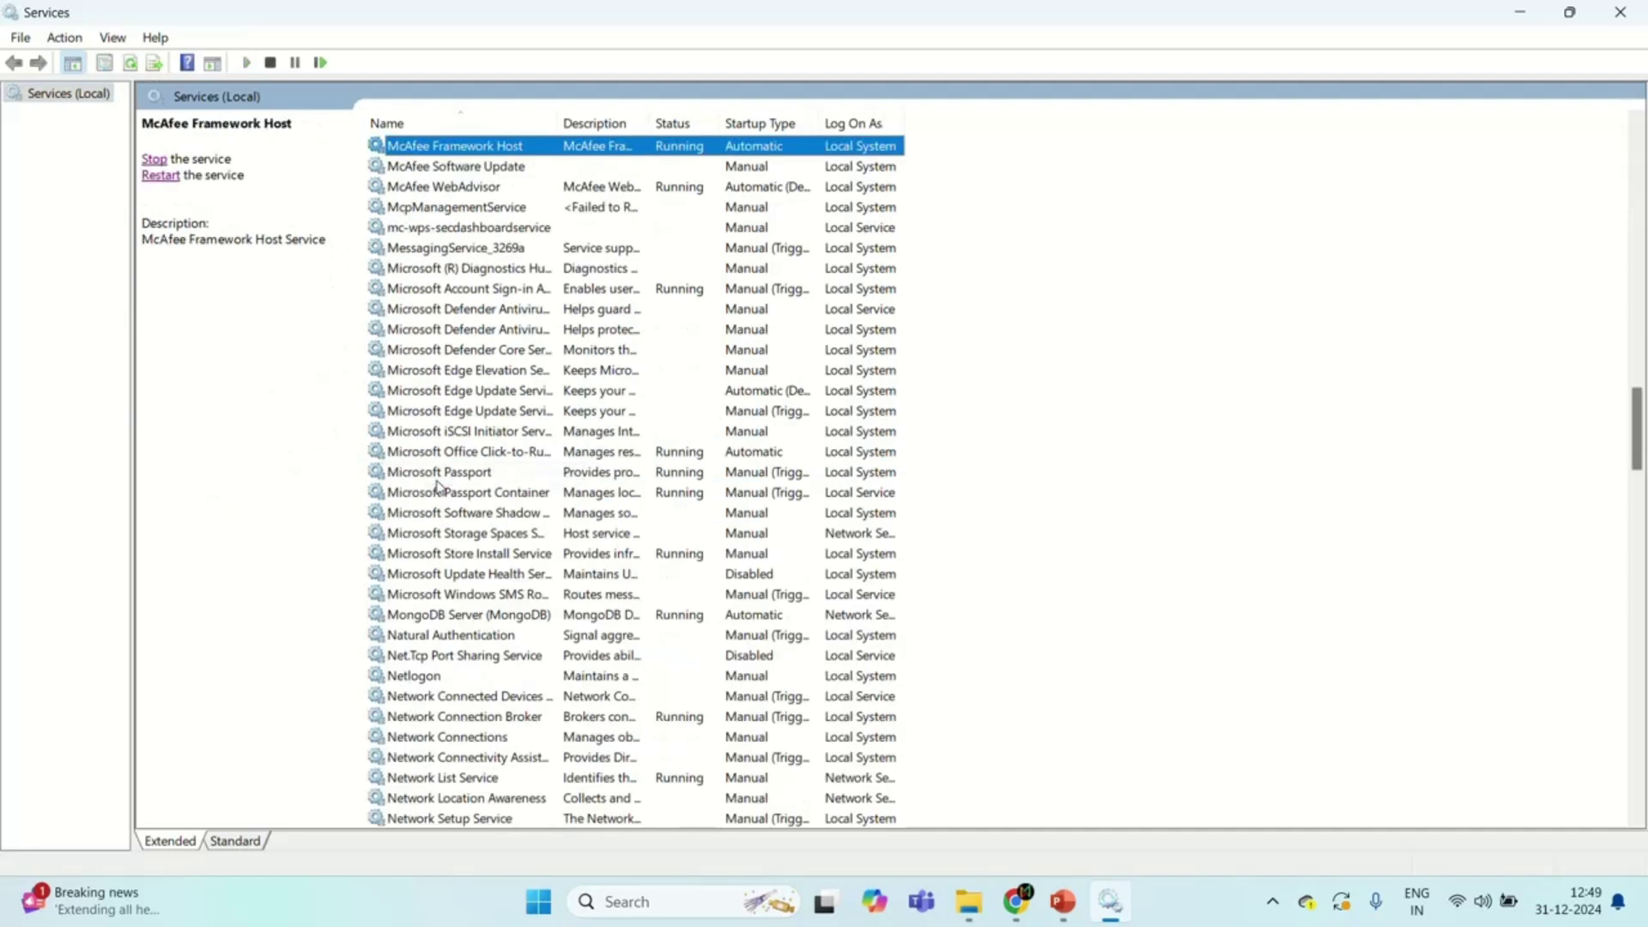
click(434, 616)
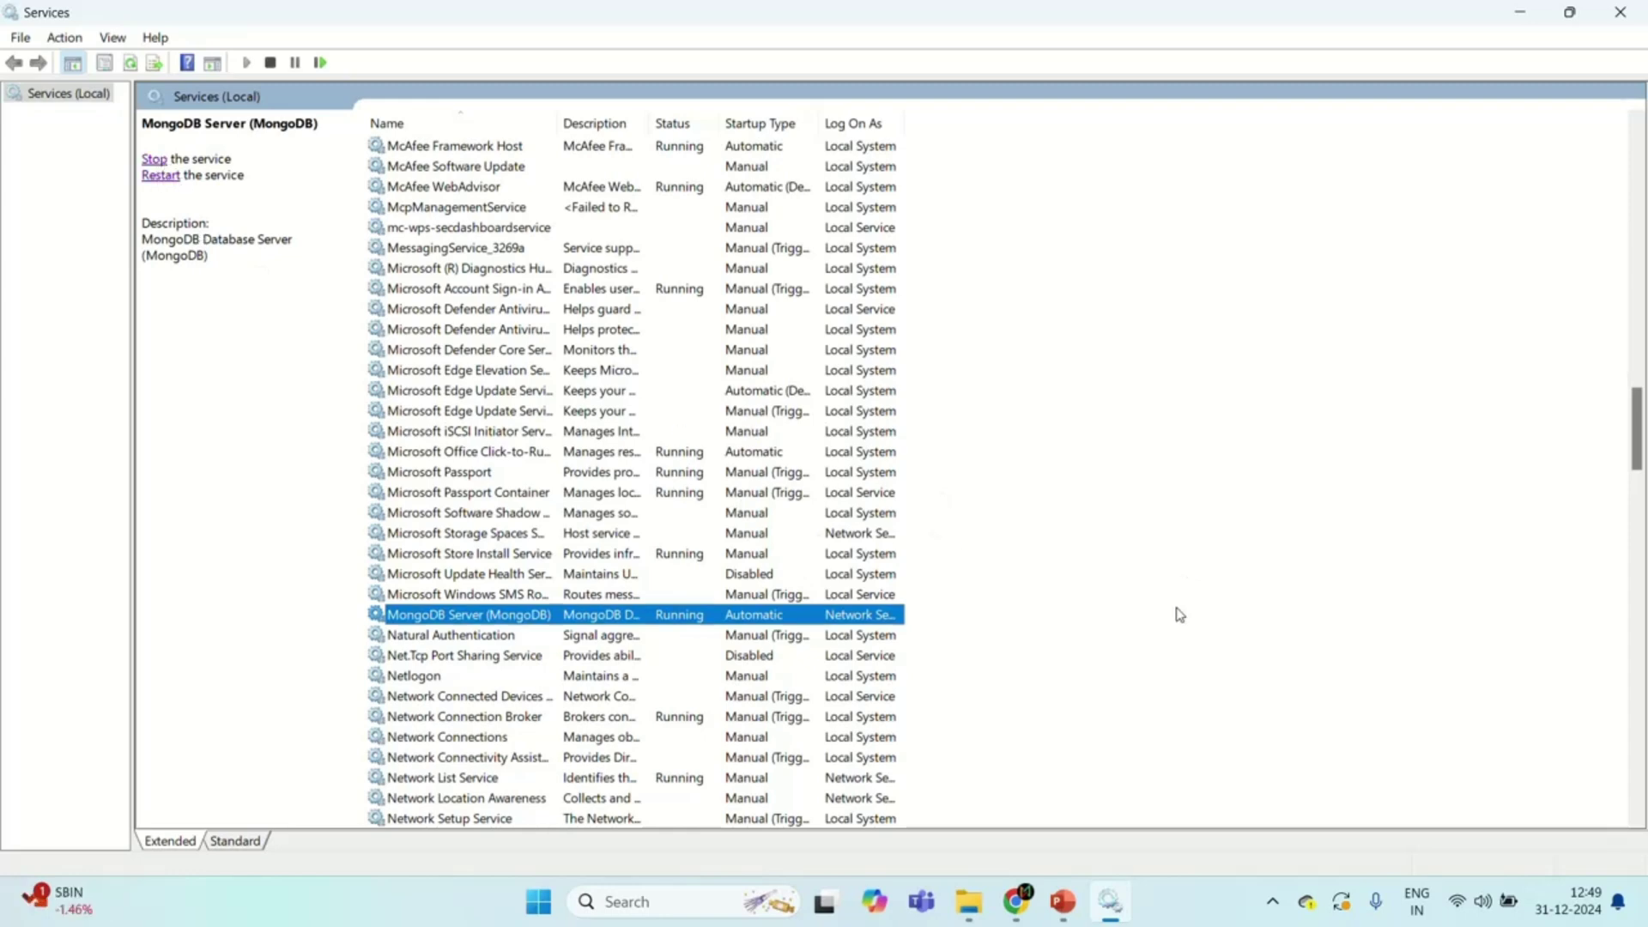
- Switch to File Explorer and open the log folder in C:\Program Files\MongoDB\Server\8.0 to examine the installed files
click(971, 903)
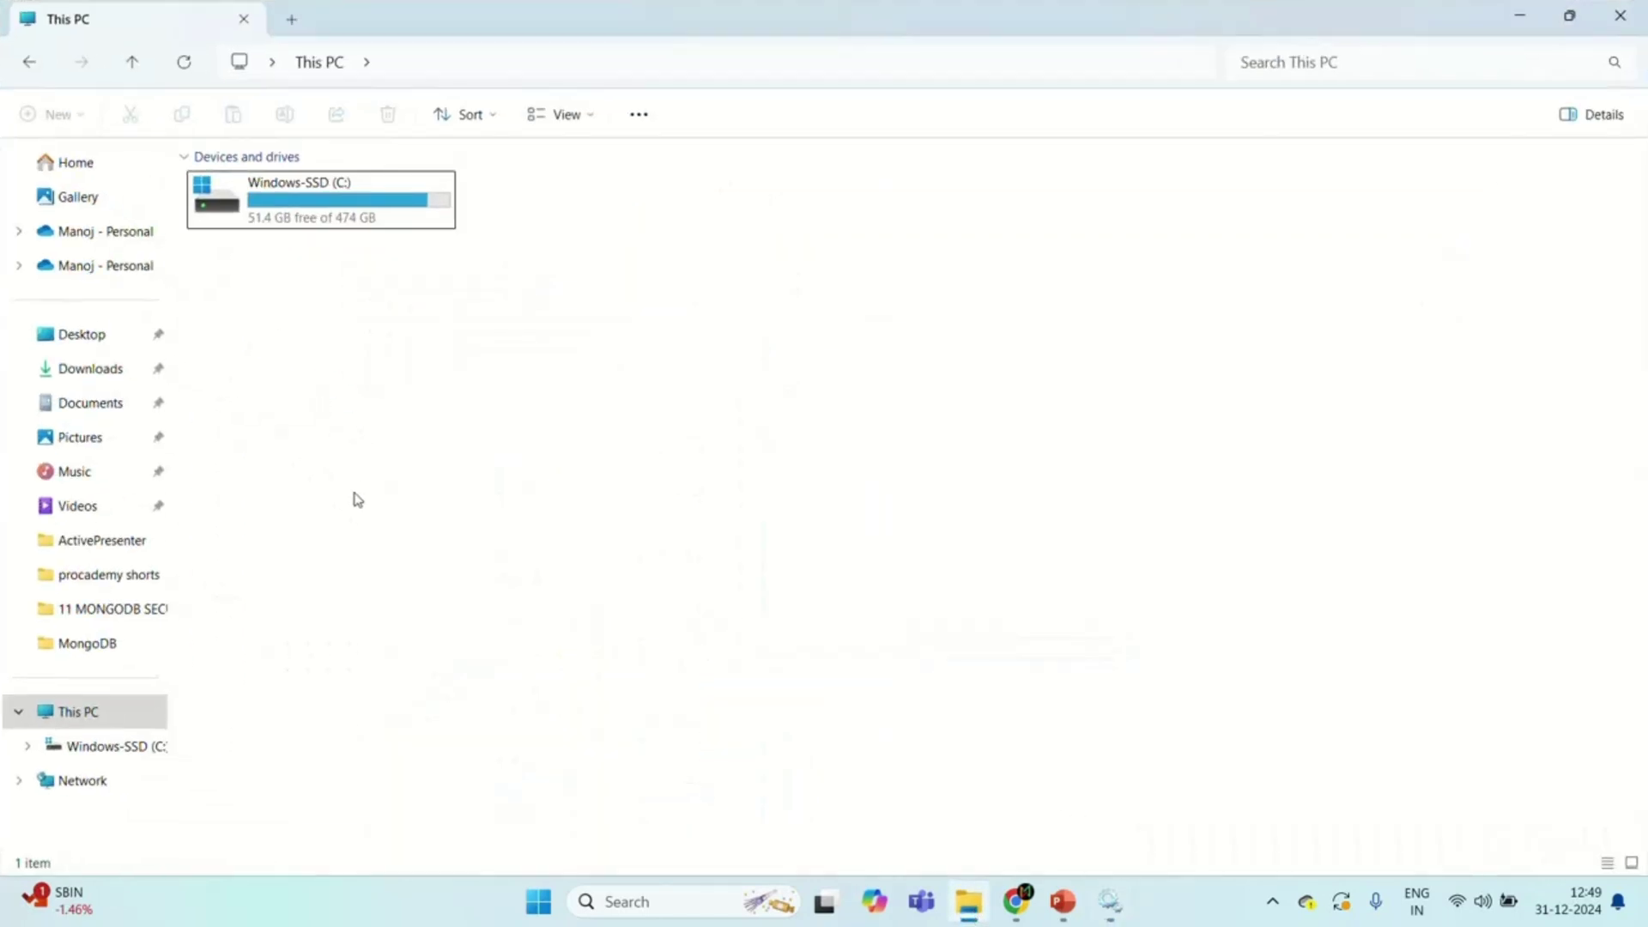
double_click(332, 212)
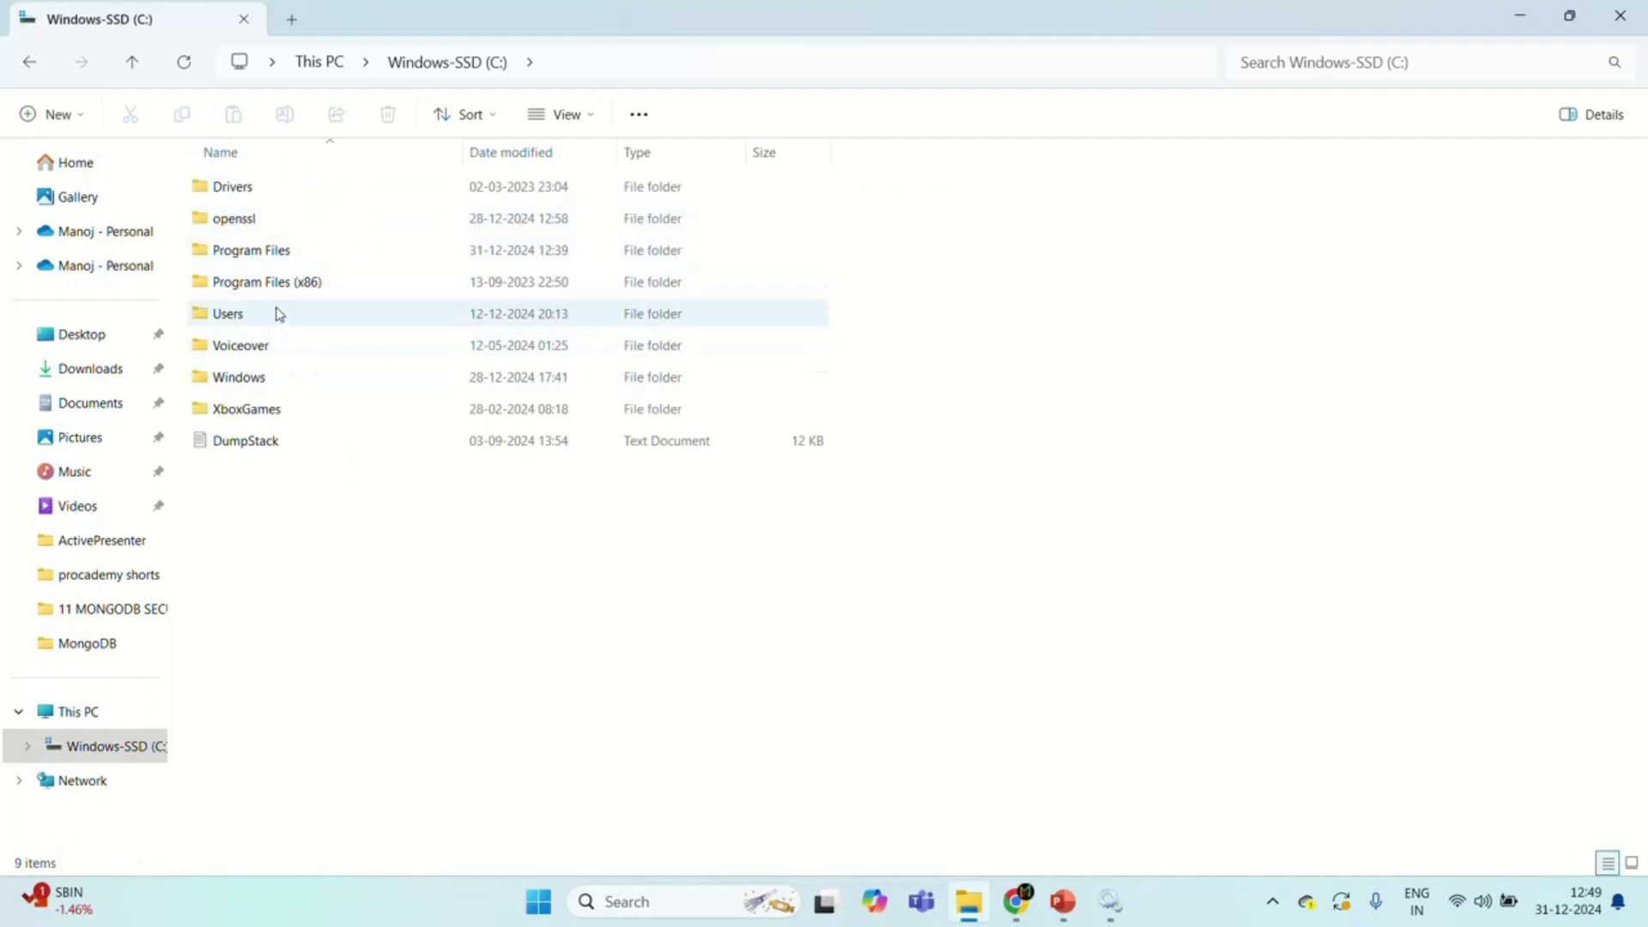
double_click(279, 254)
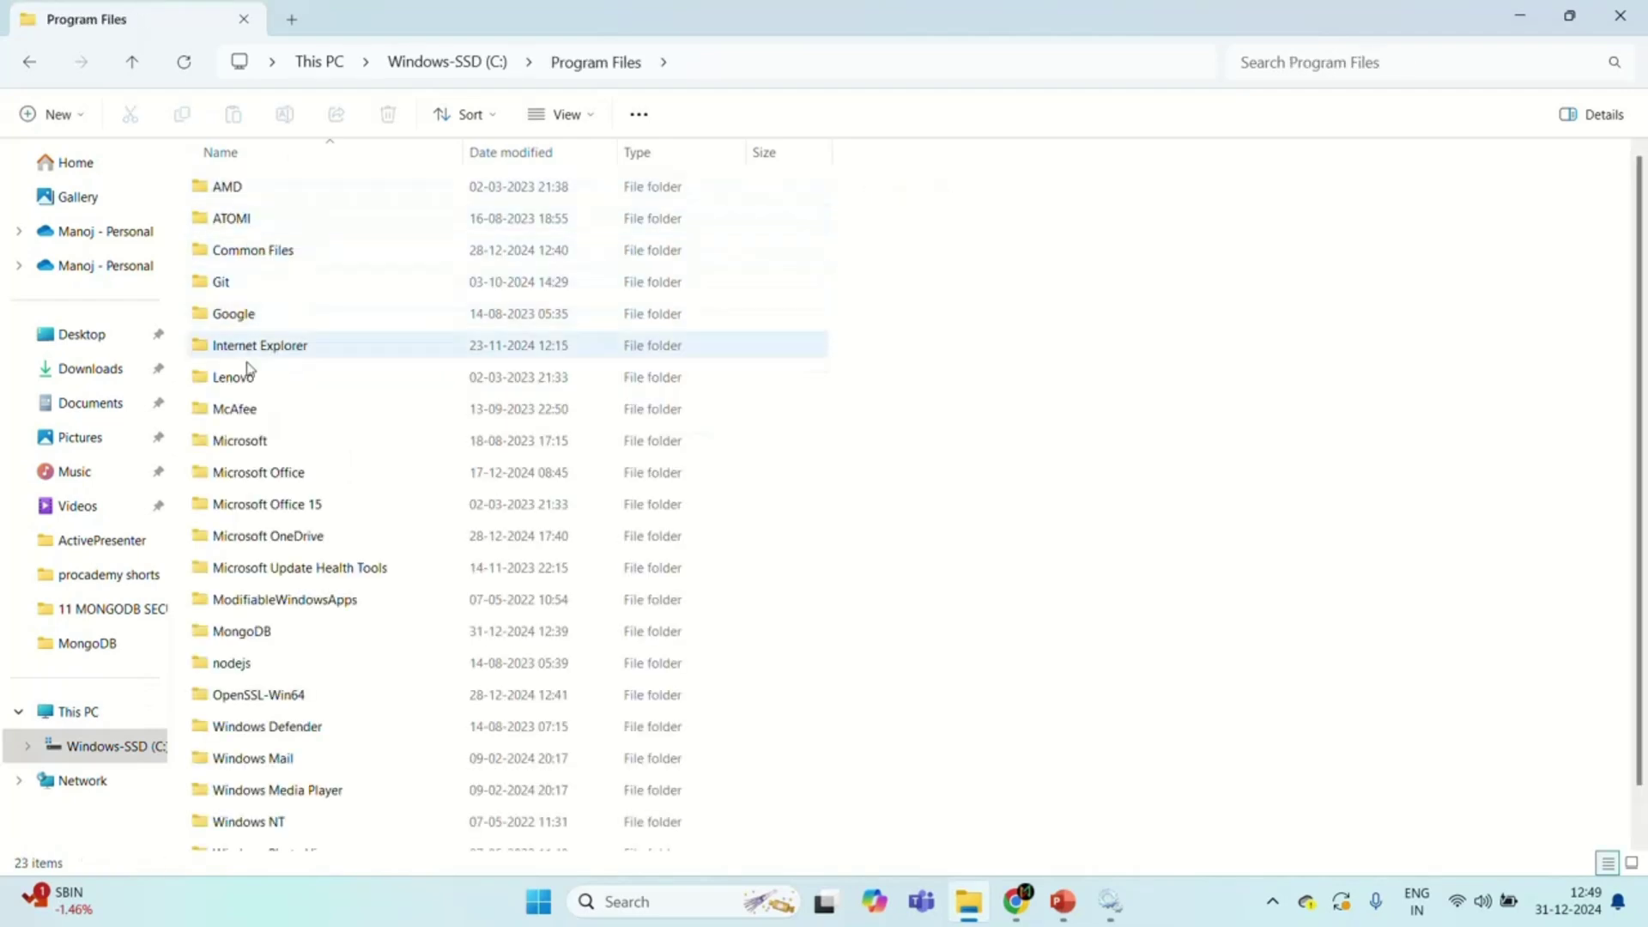
double_click(265, 632)
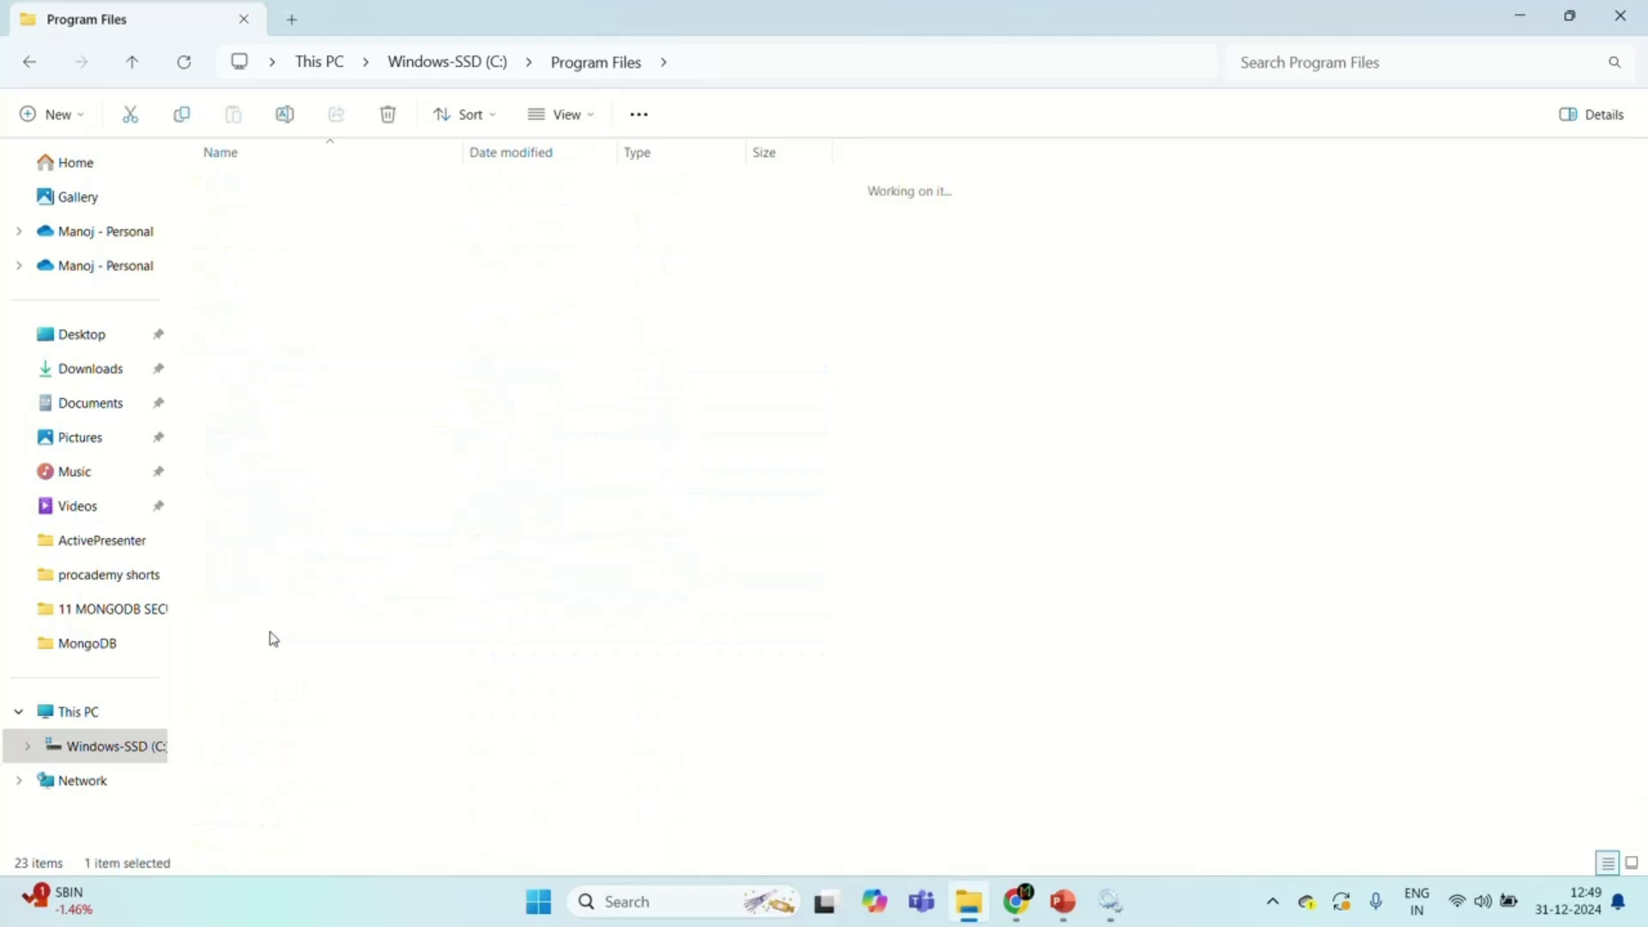
click(260, 193)
double_click(260, 194)
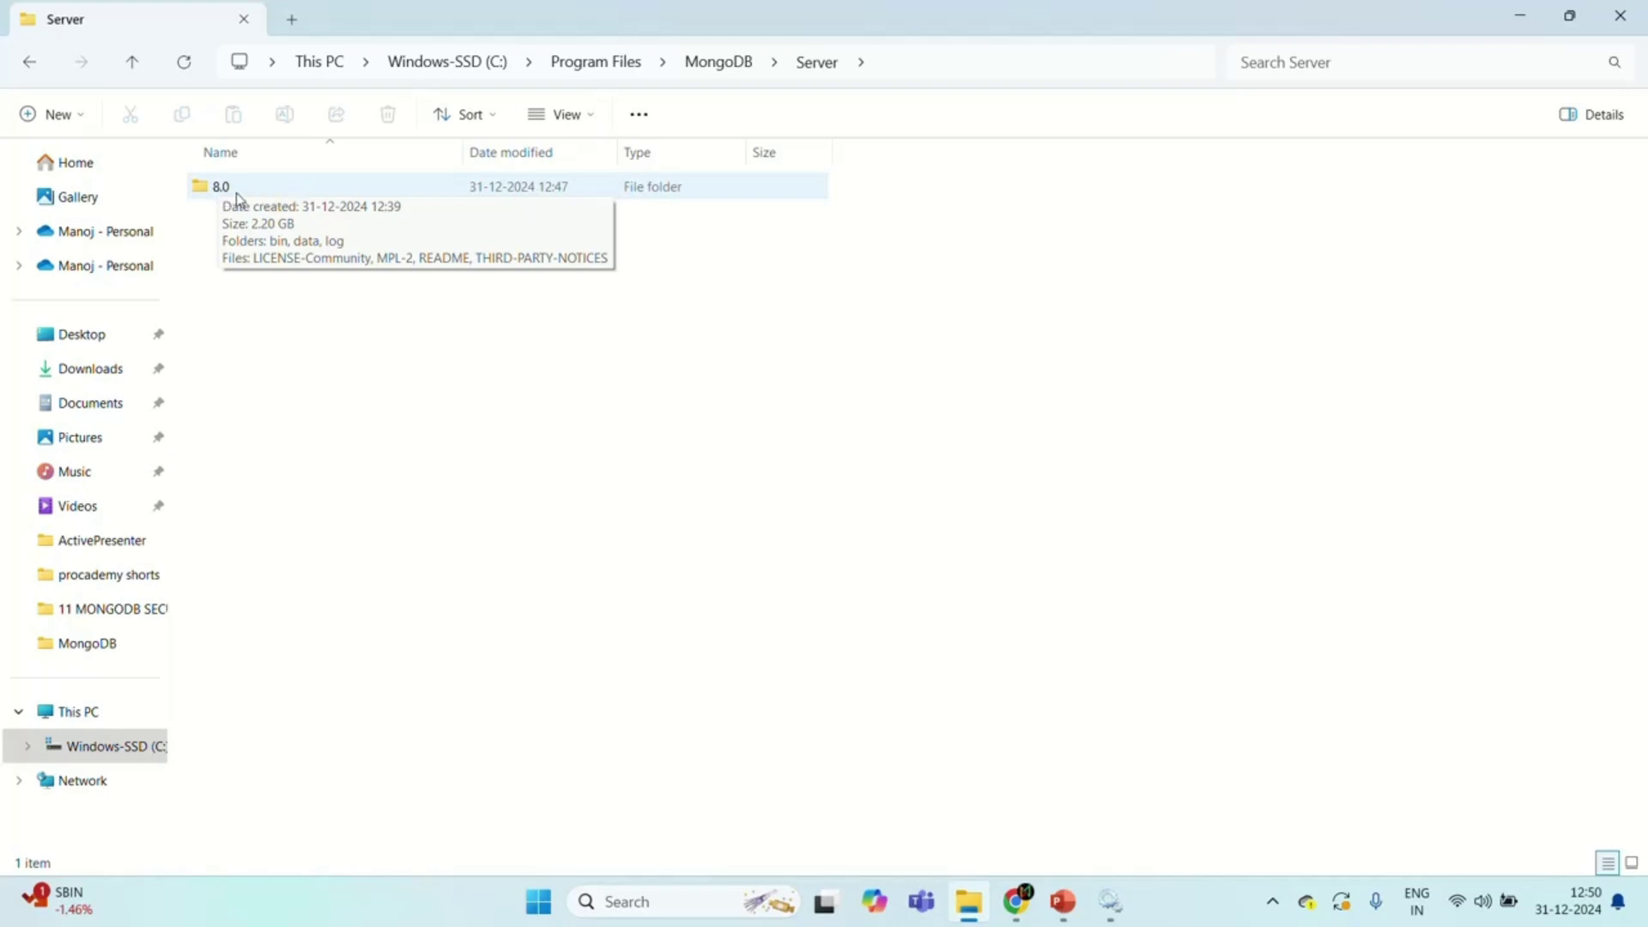
double_click(296, 188)
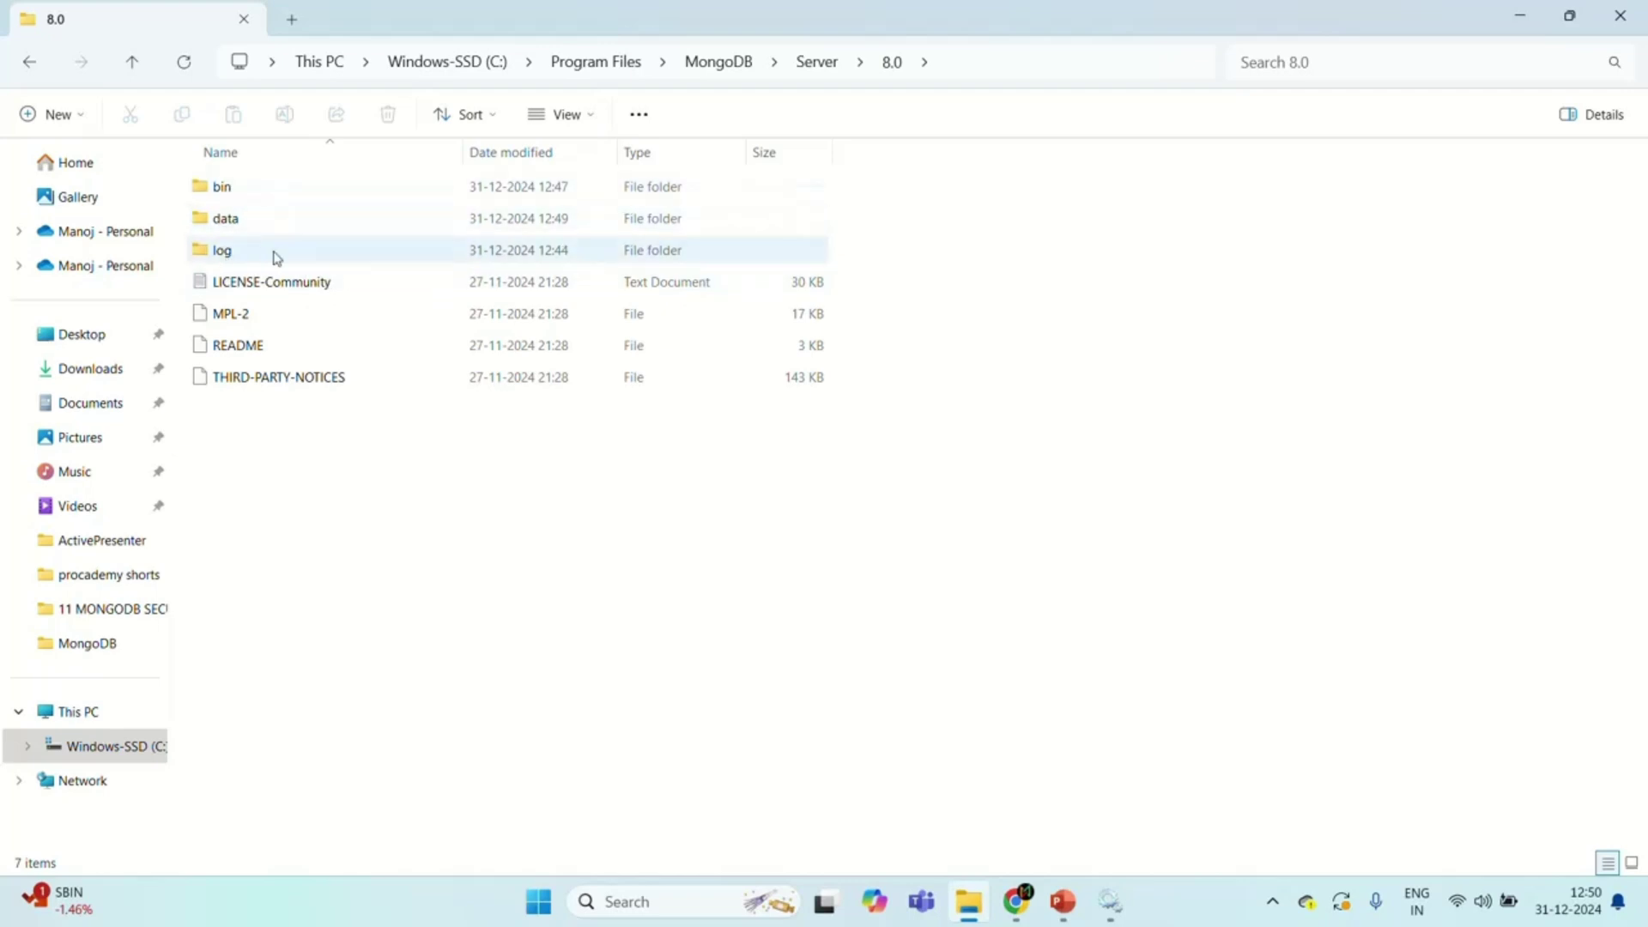
double_click(283, 251)
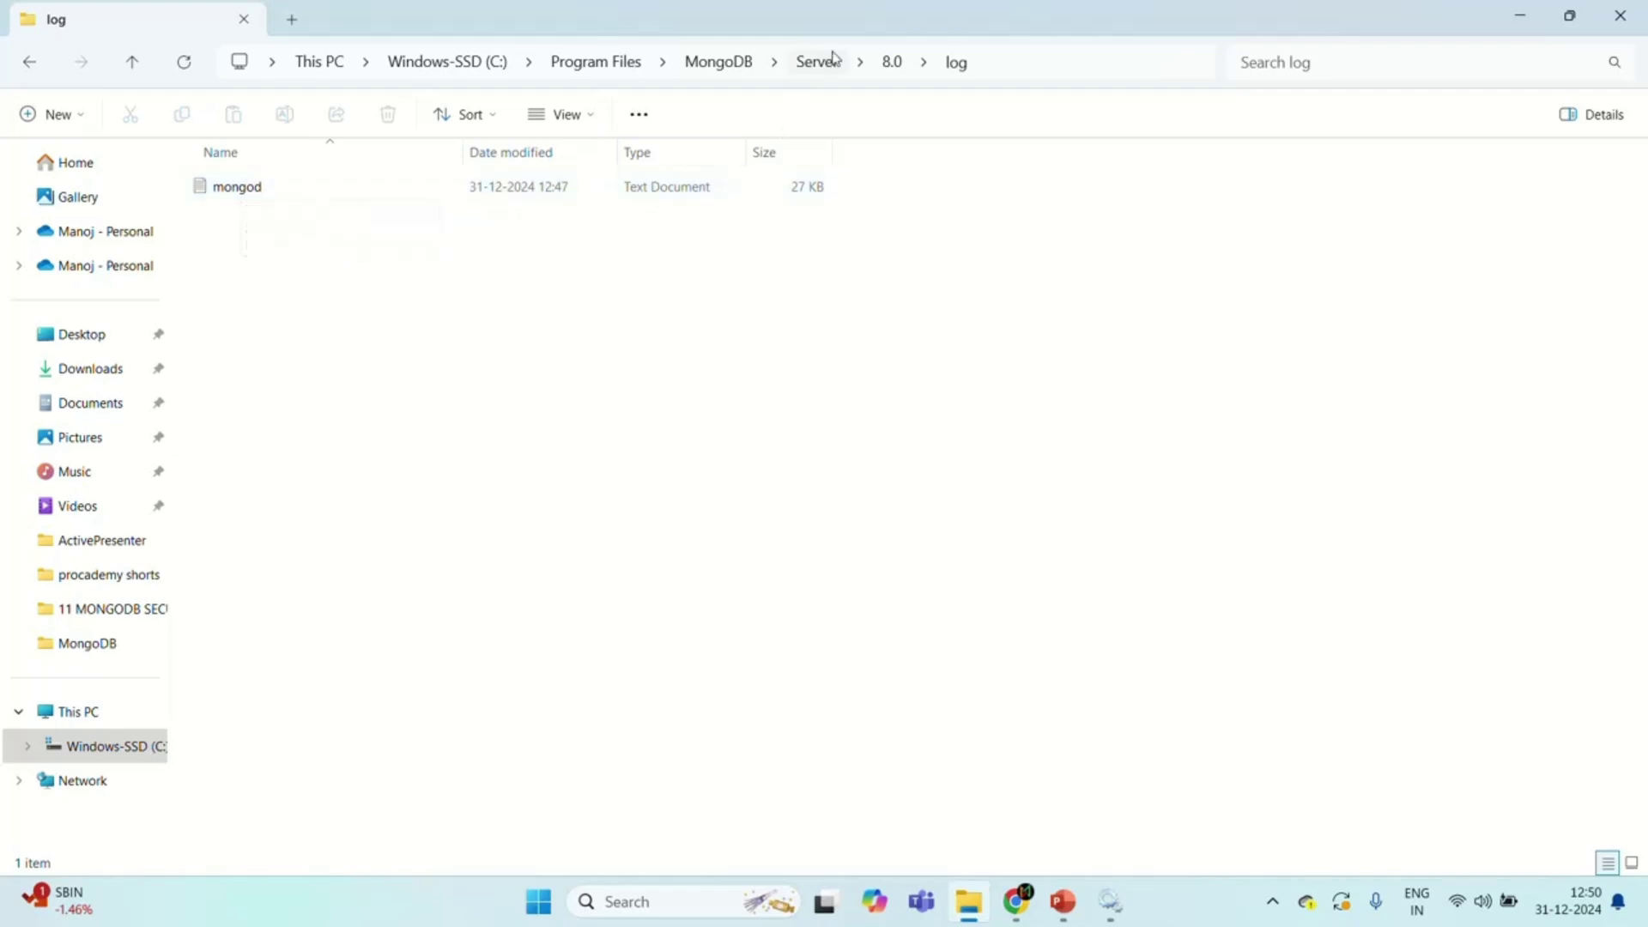
- Examine the data and bin folders in C:\Program Files\MongoDB\Server\8.0 and select the mongod application in bin
click(892, 63)
double_click(297, 218)
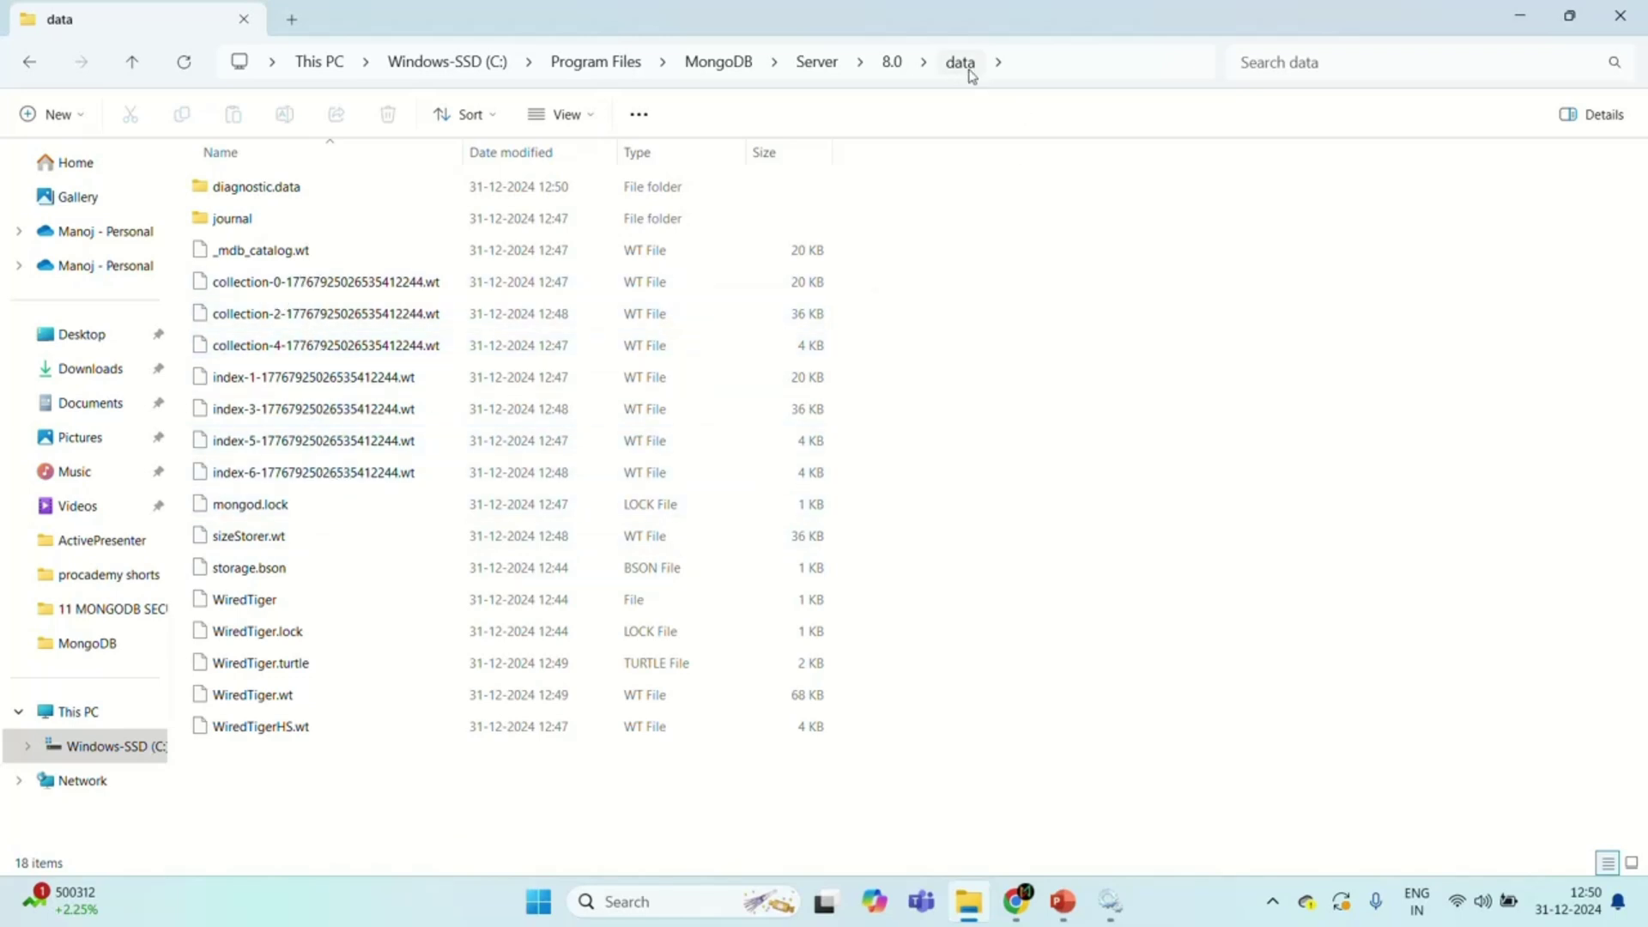
click(892, 61)
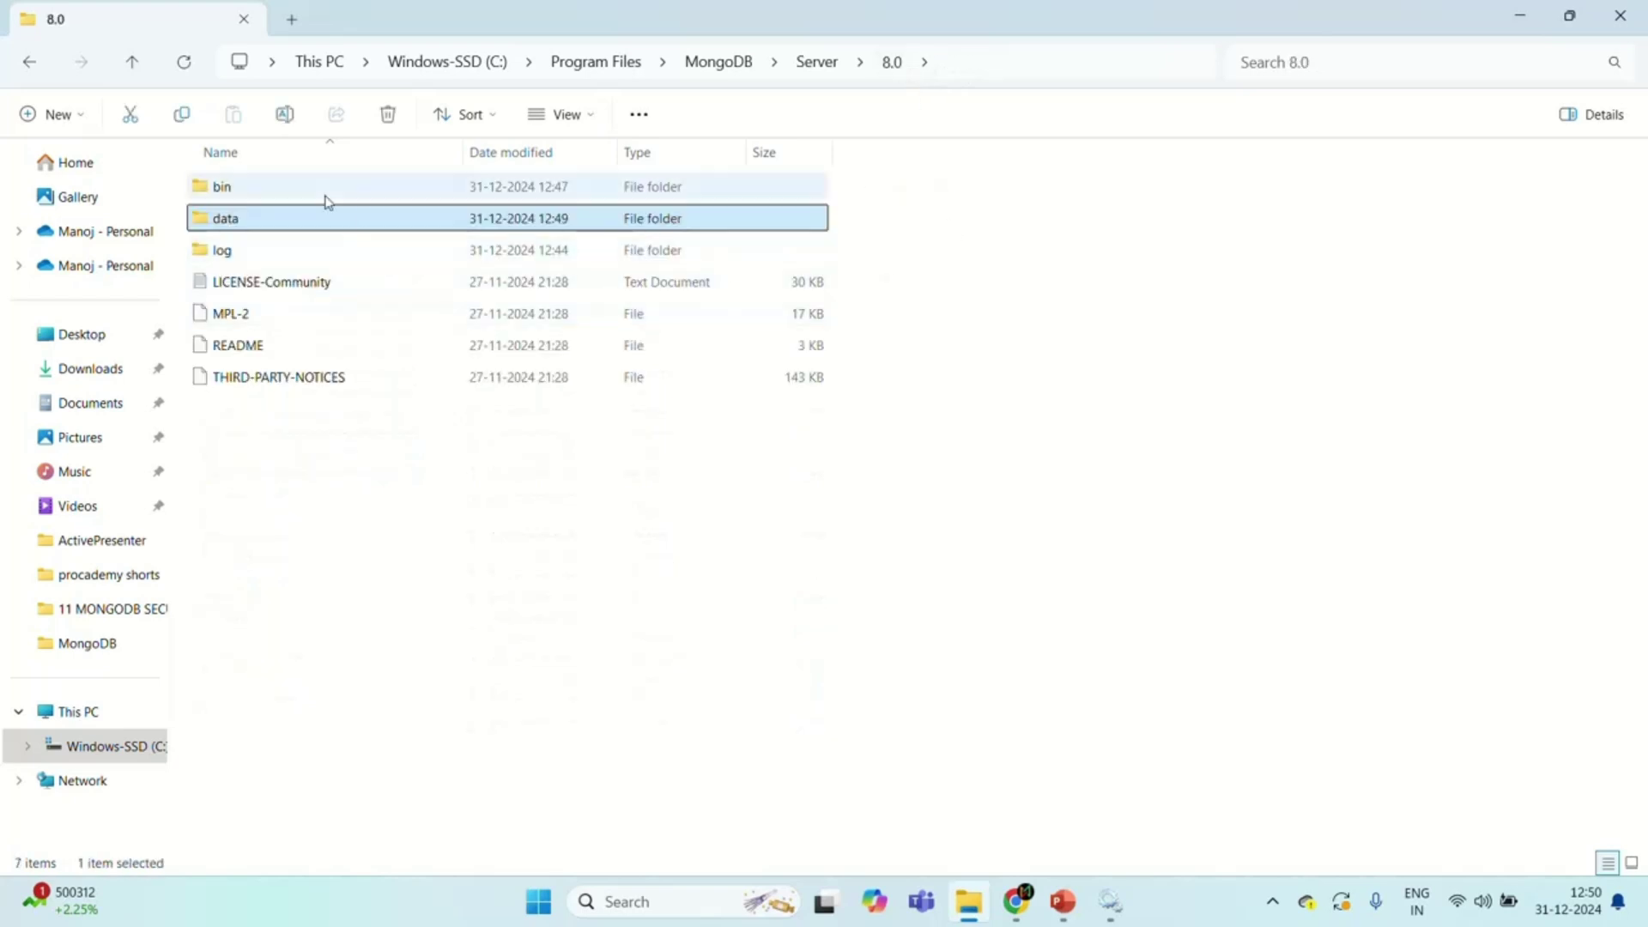
double_click(310, 187)
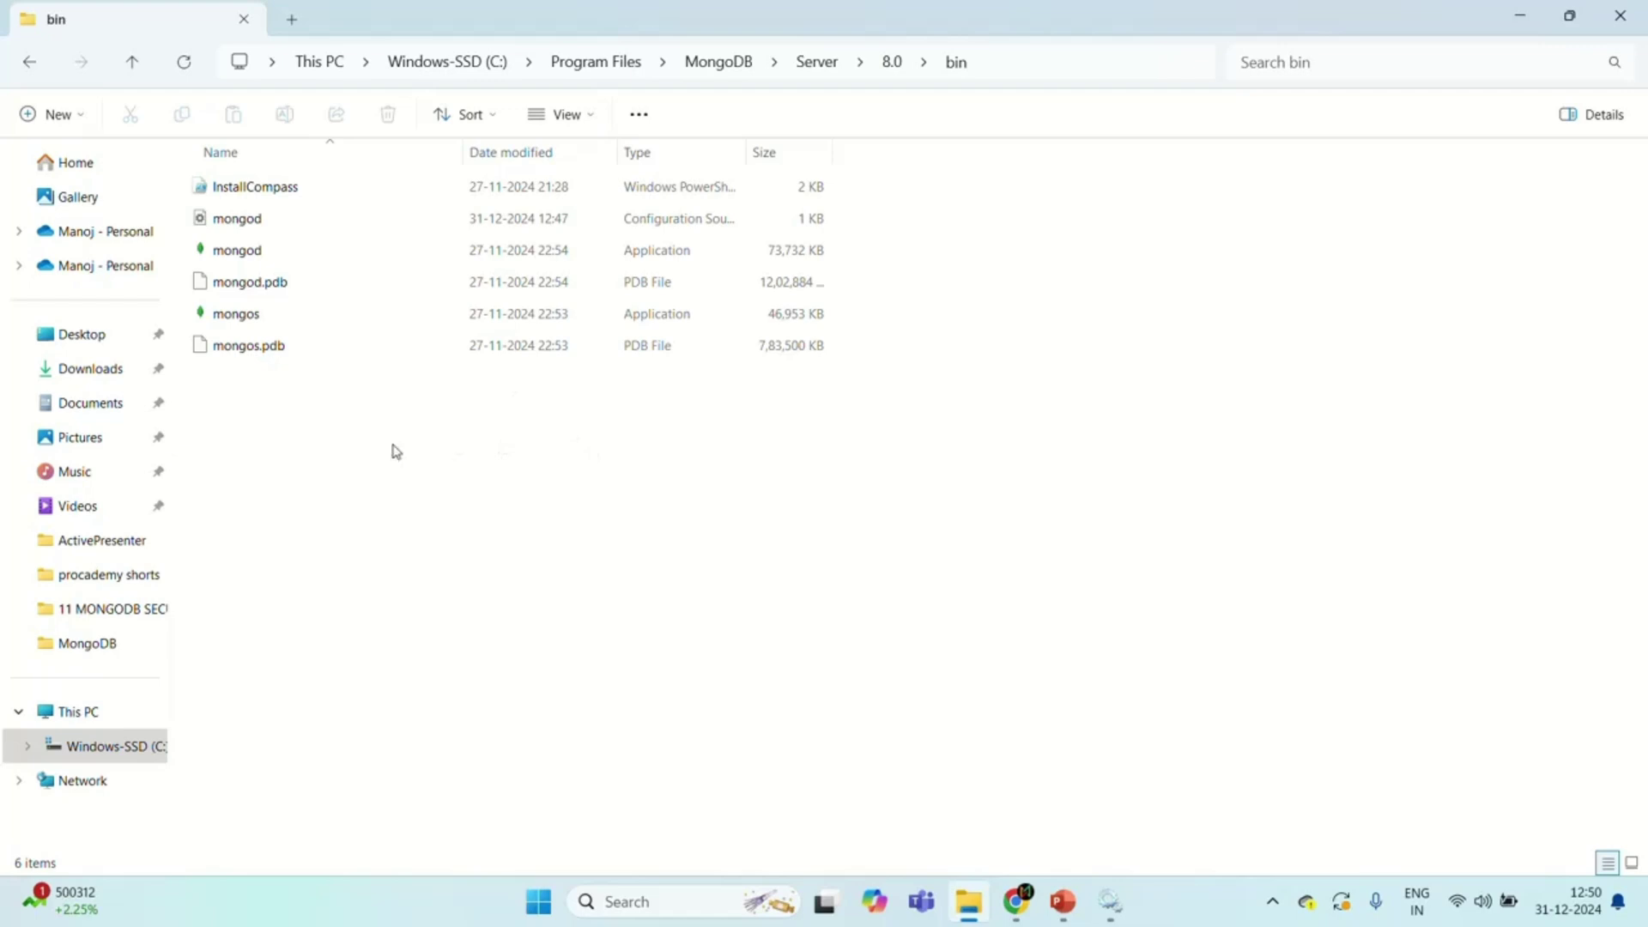
click(269, 254)
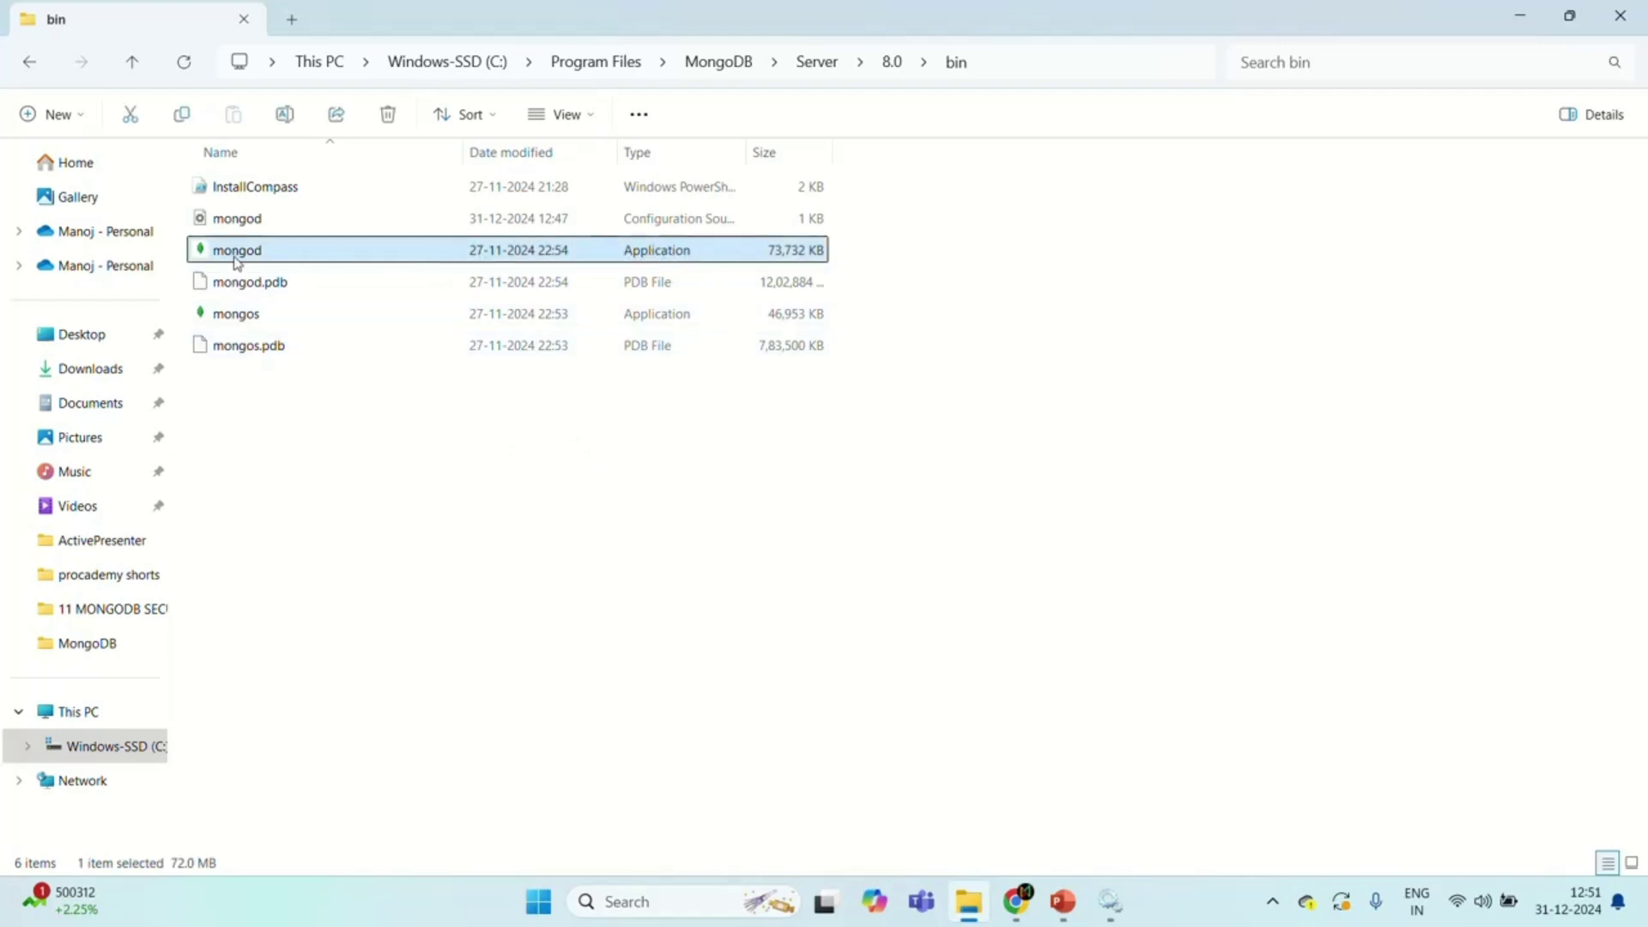
mouse_move(339, 259)
- Switch to Windows Services, stop the MongoDB Server (MongoDB) service, and minimize the window
click(1111, 905)
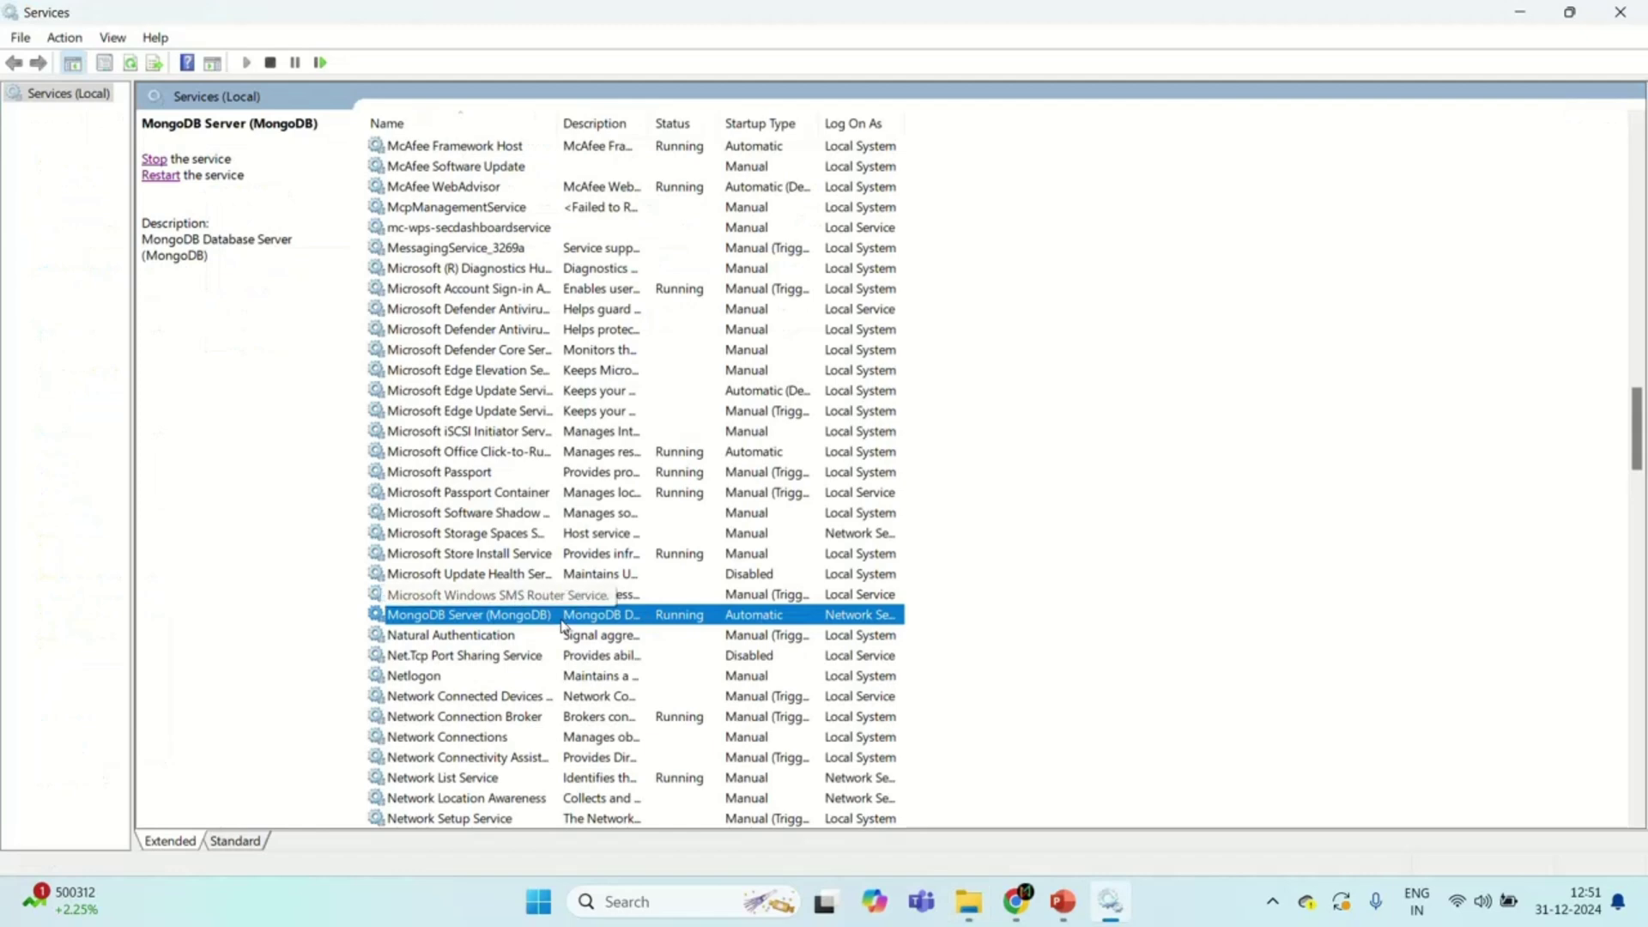
click(156, 163)
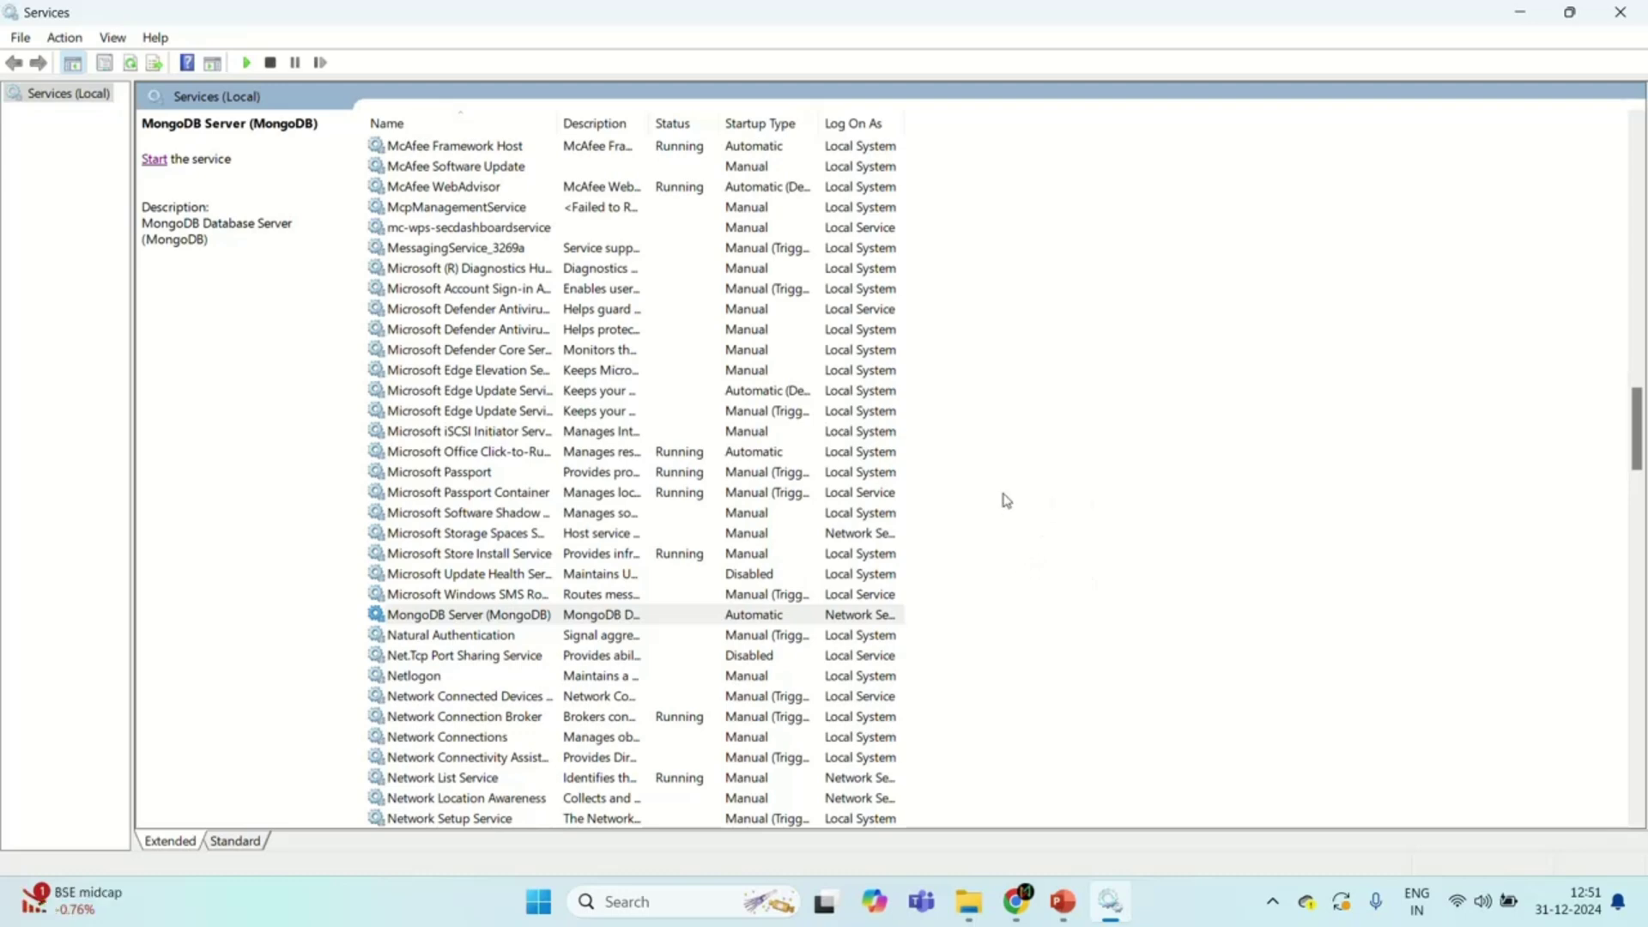
click(1518, 14)
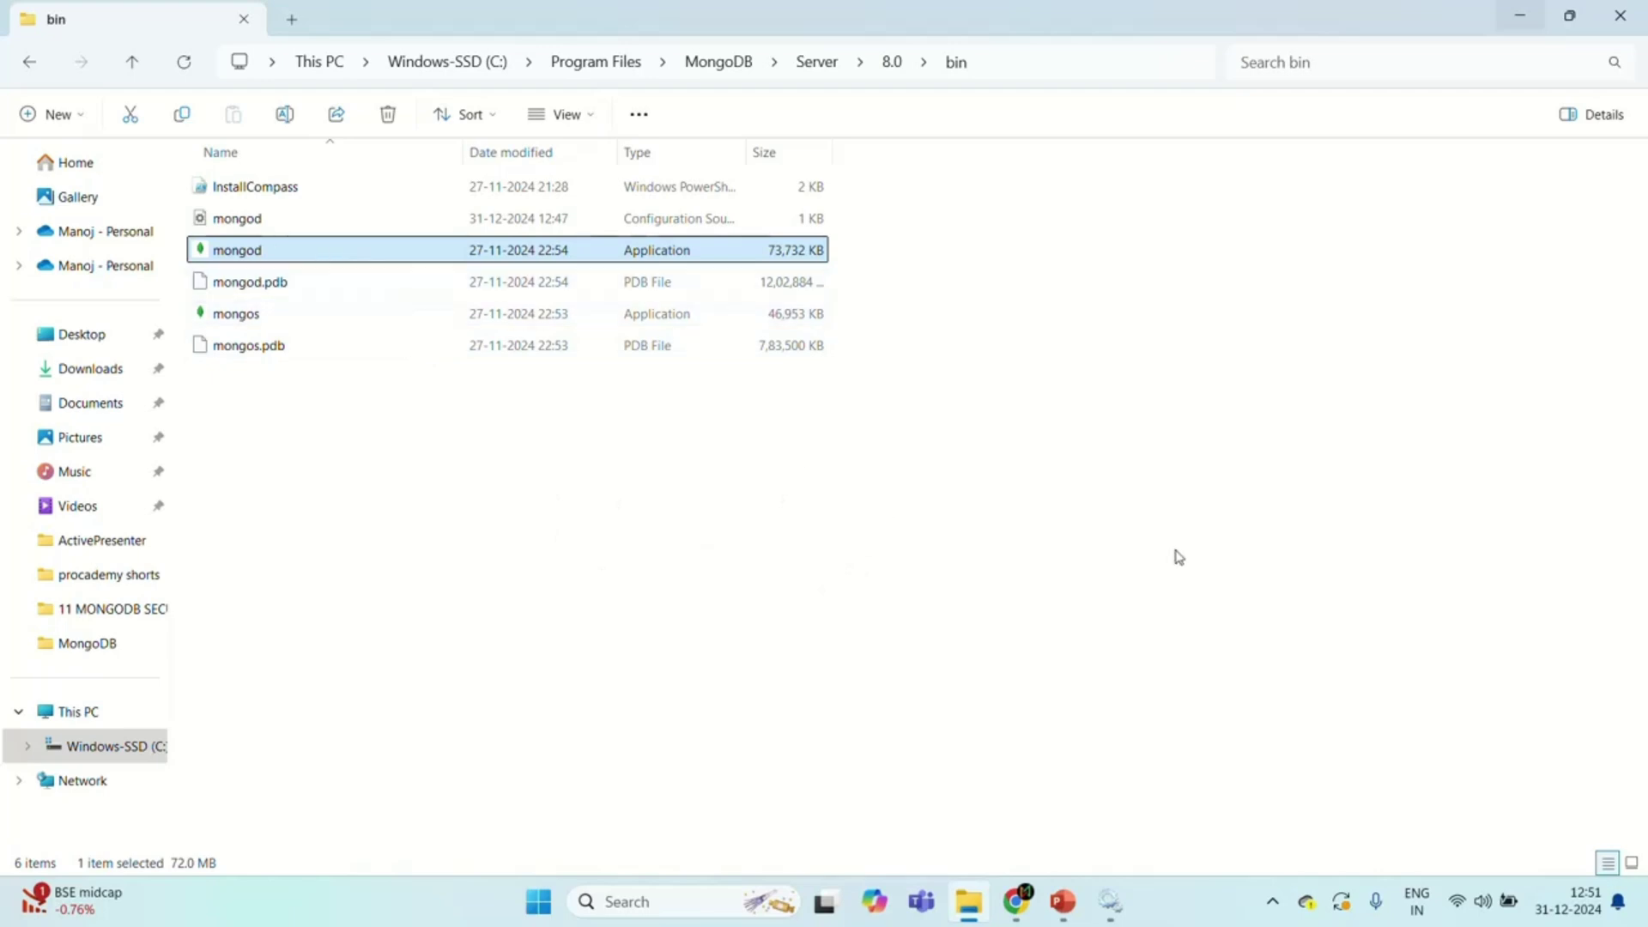
- Find Command Prompt through a Windows search for cmd, open it, and maximize its window
key(Tab)
click(664, 897)
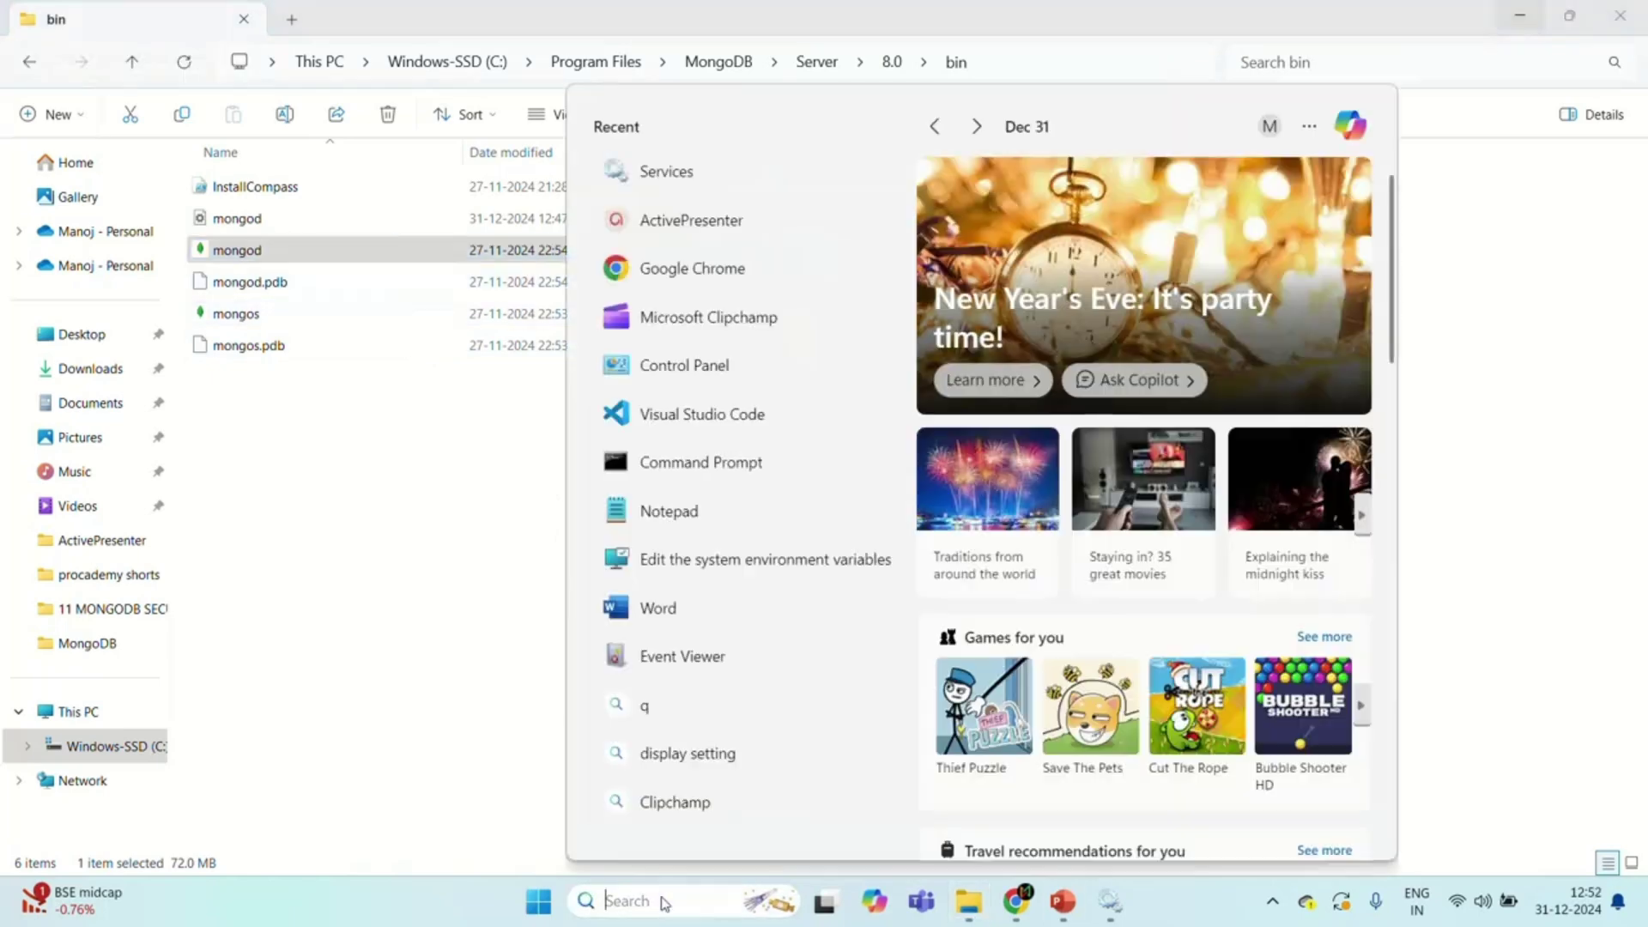
text(cmd)
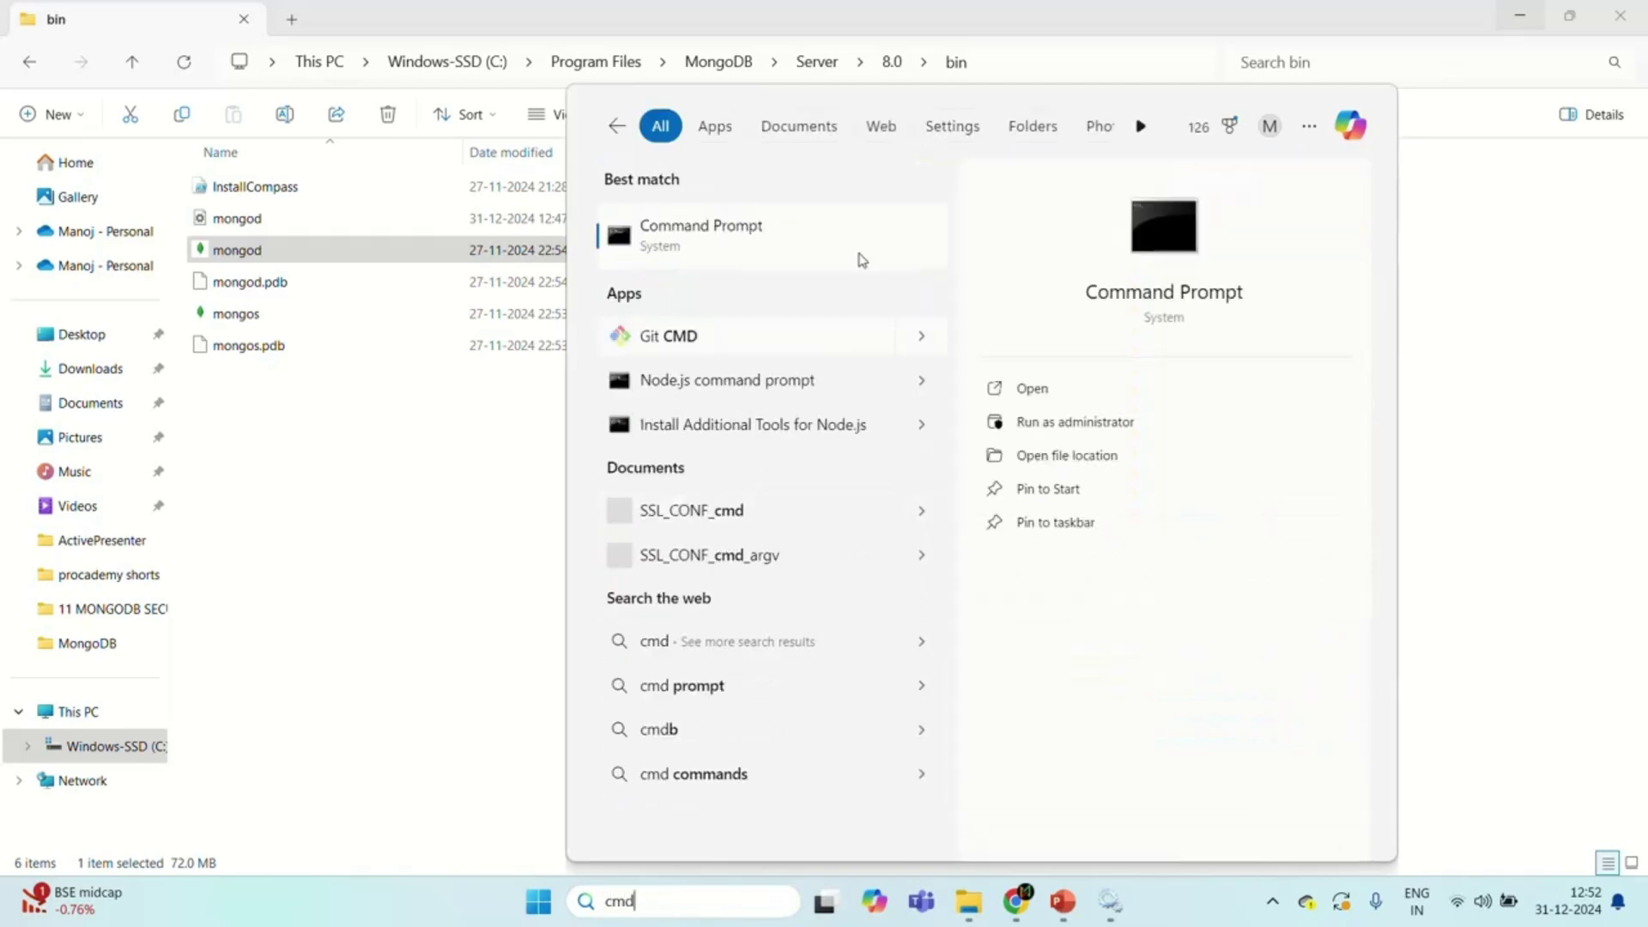
click(807, 223)
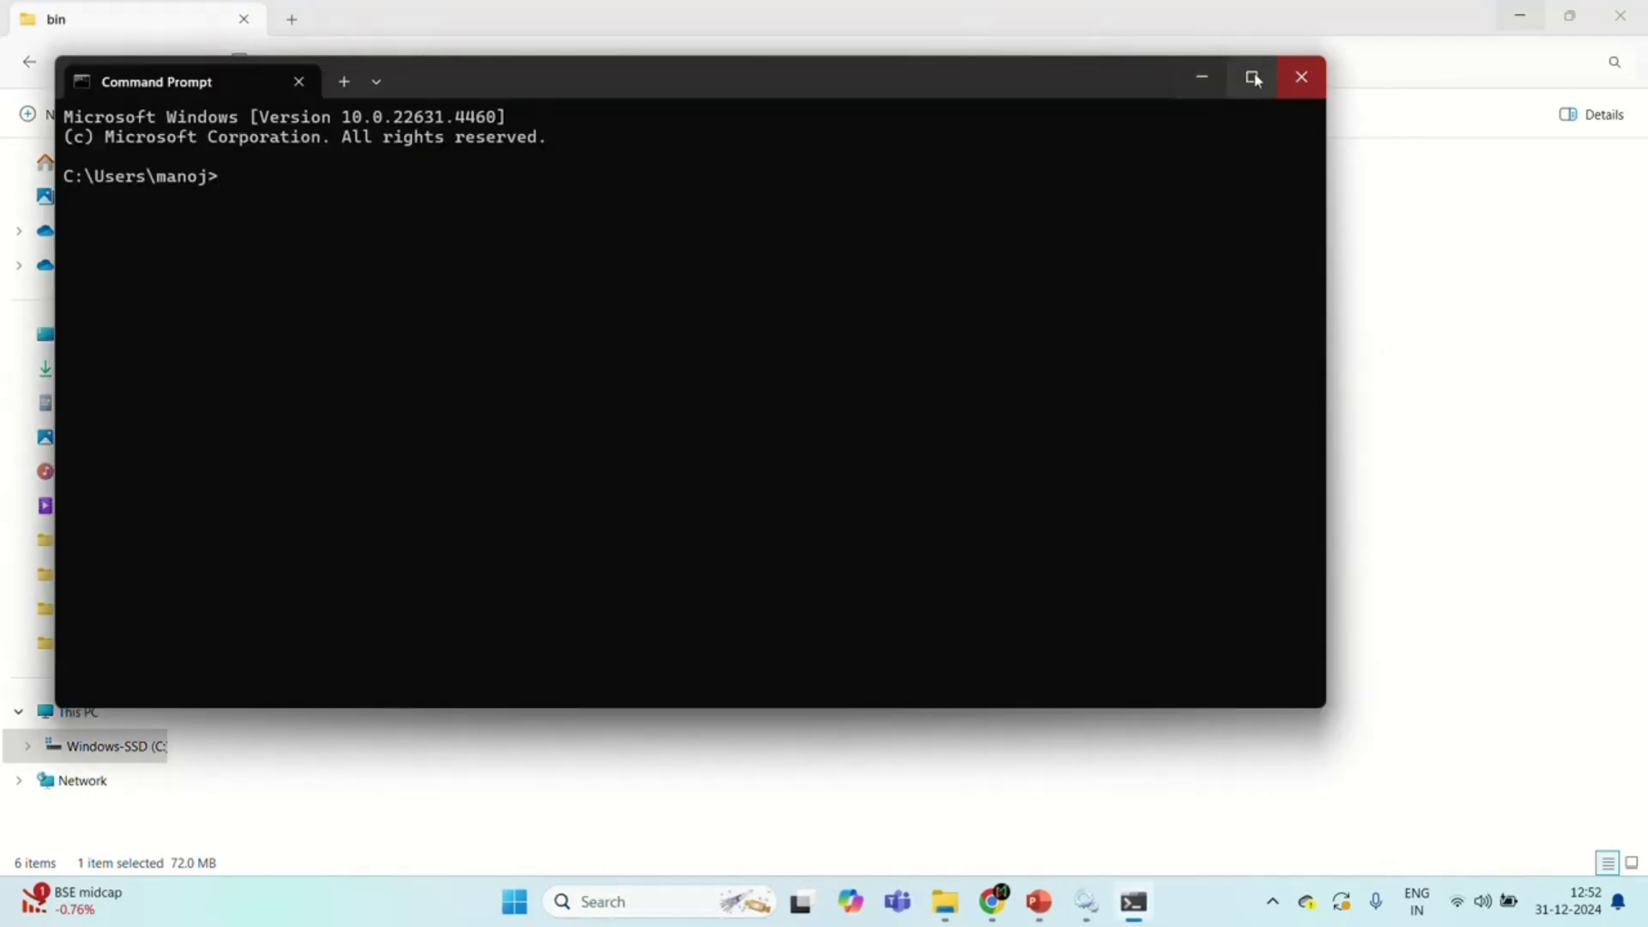
click(1251, 77)
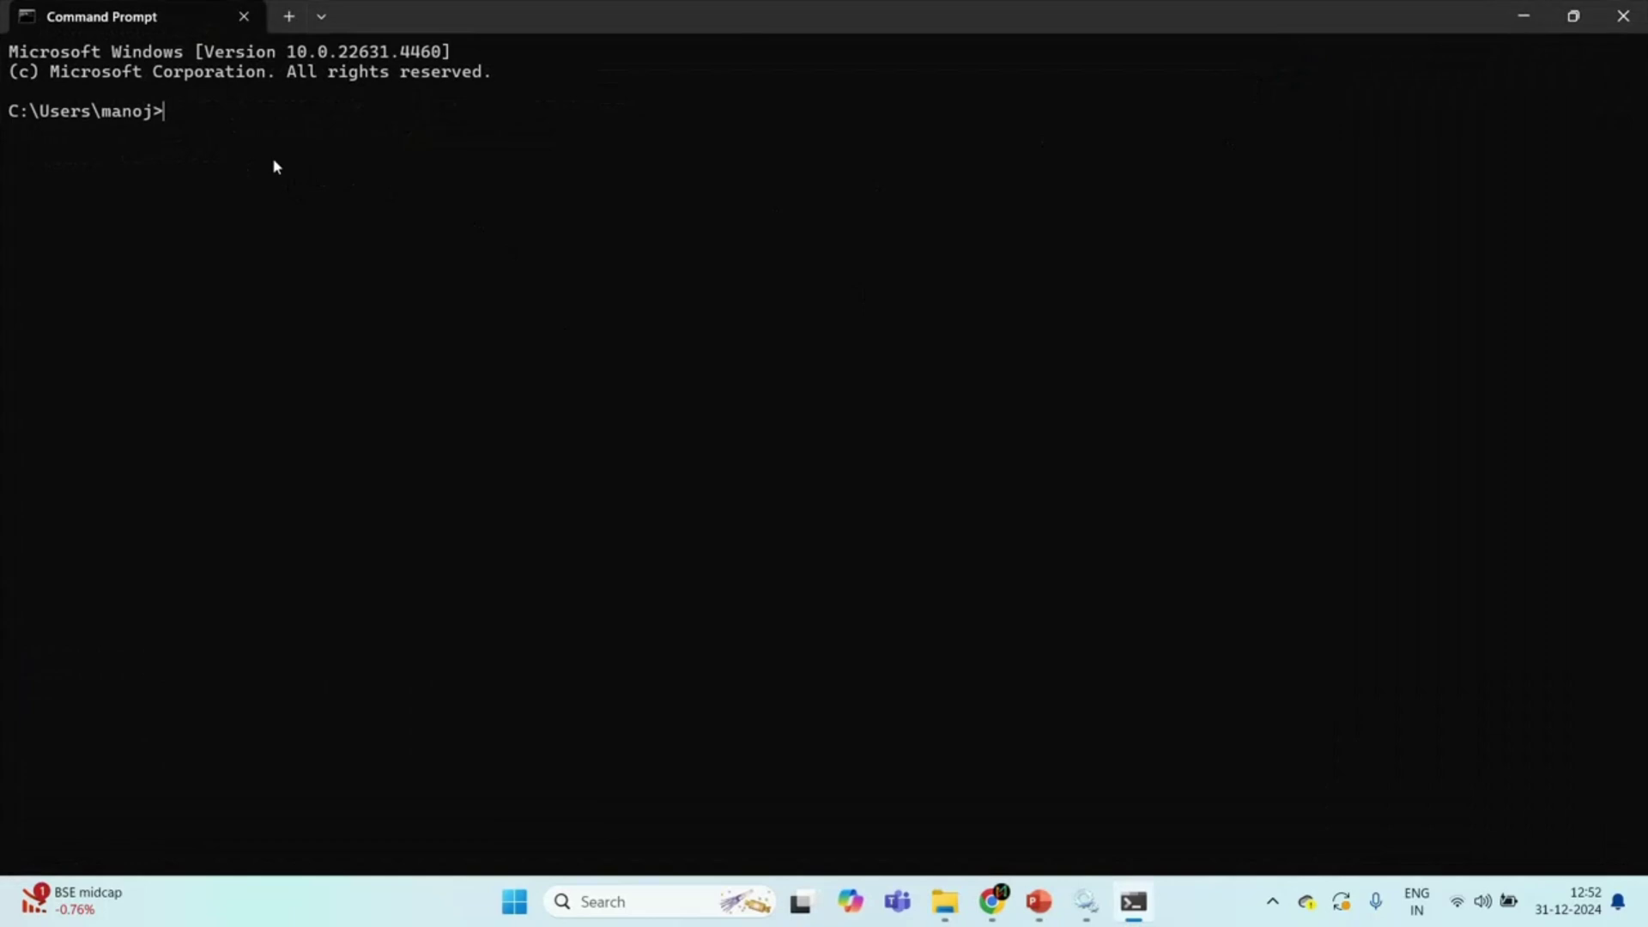
- Try to run mongod from the user's home directory
text(mongod)
drag(150, 113, 9, 112)
click(262, 106)
key(Return)
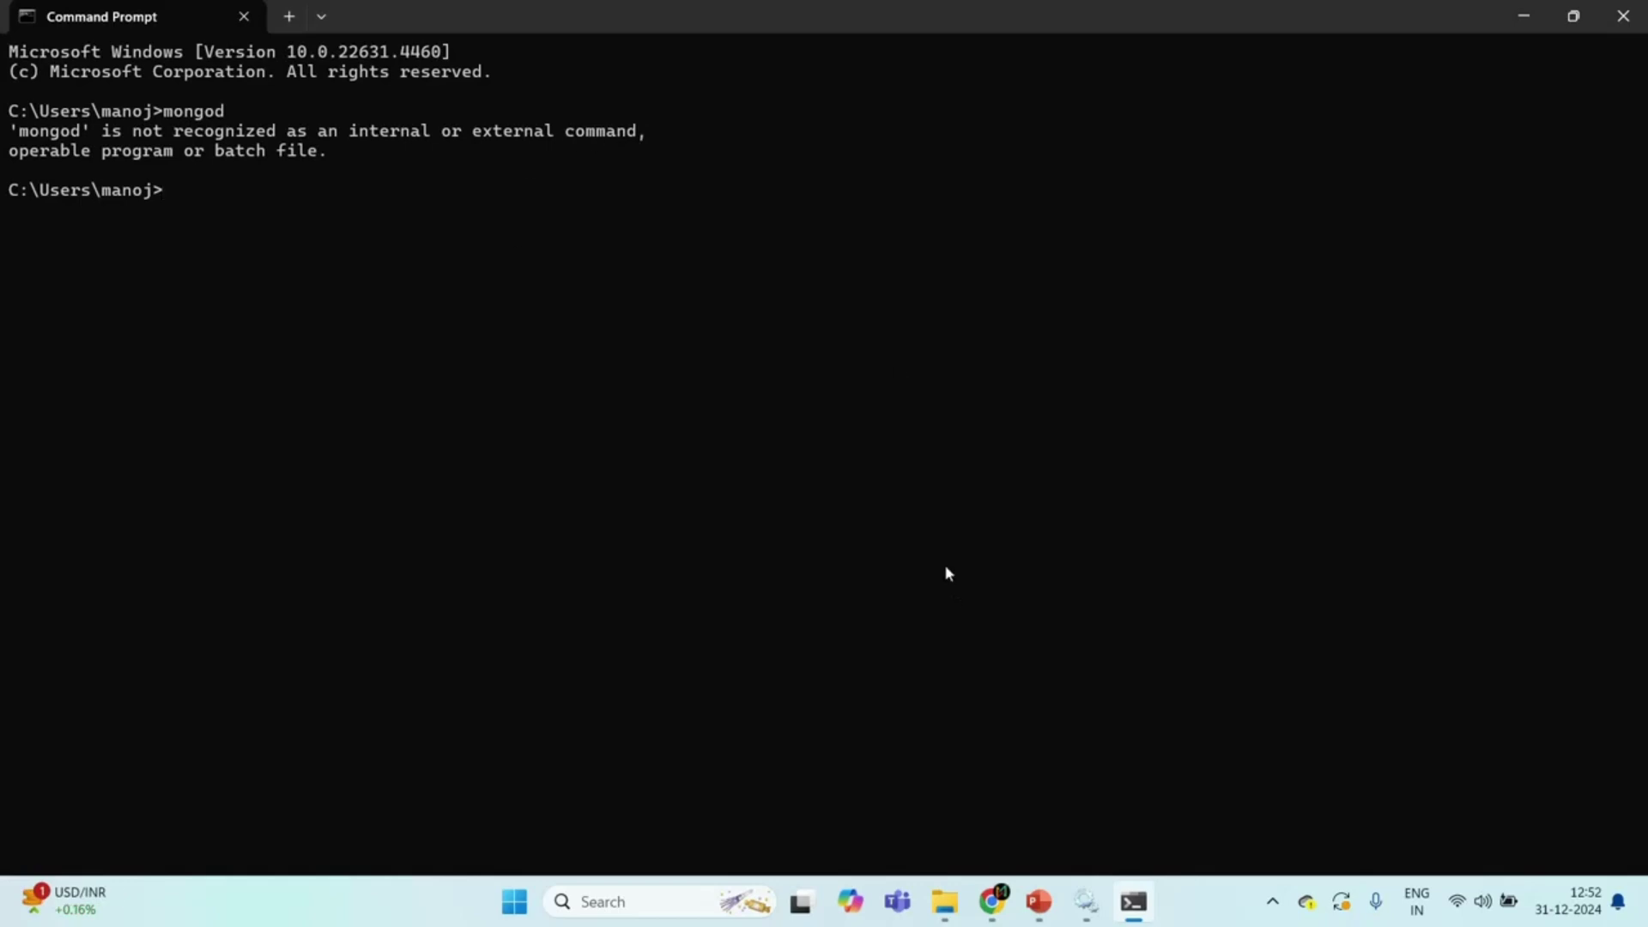
- Switch to File Explorer and copy the full path of the MongoDB 8.0 bin folder
click(945, 901)
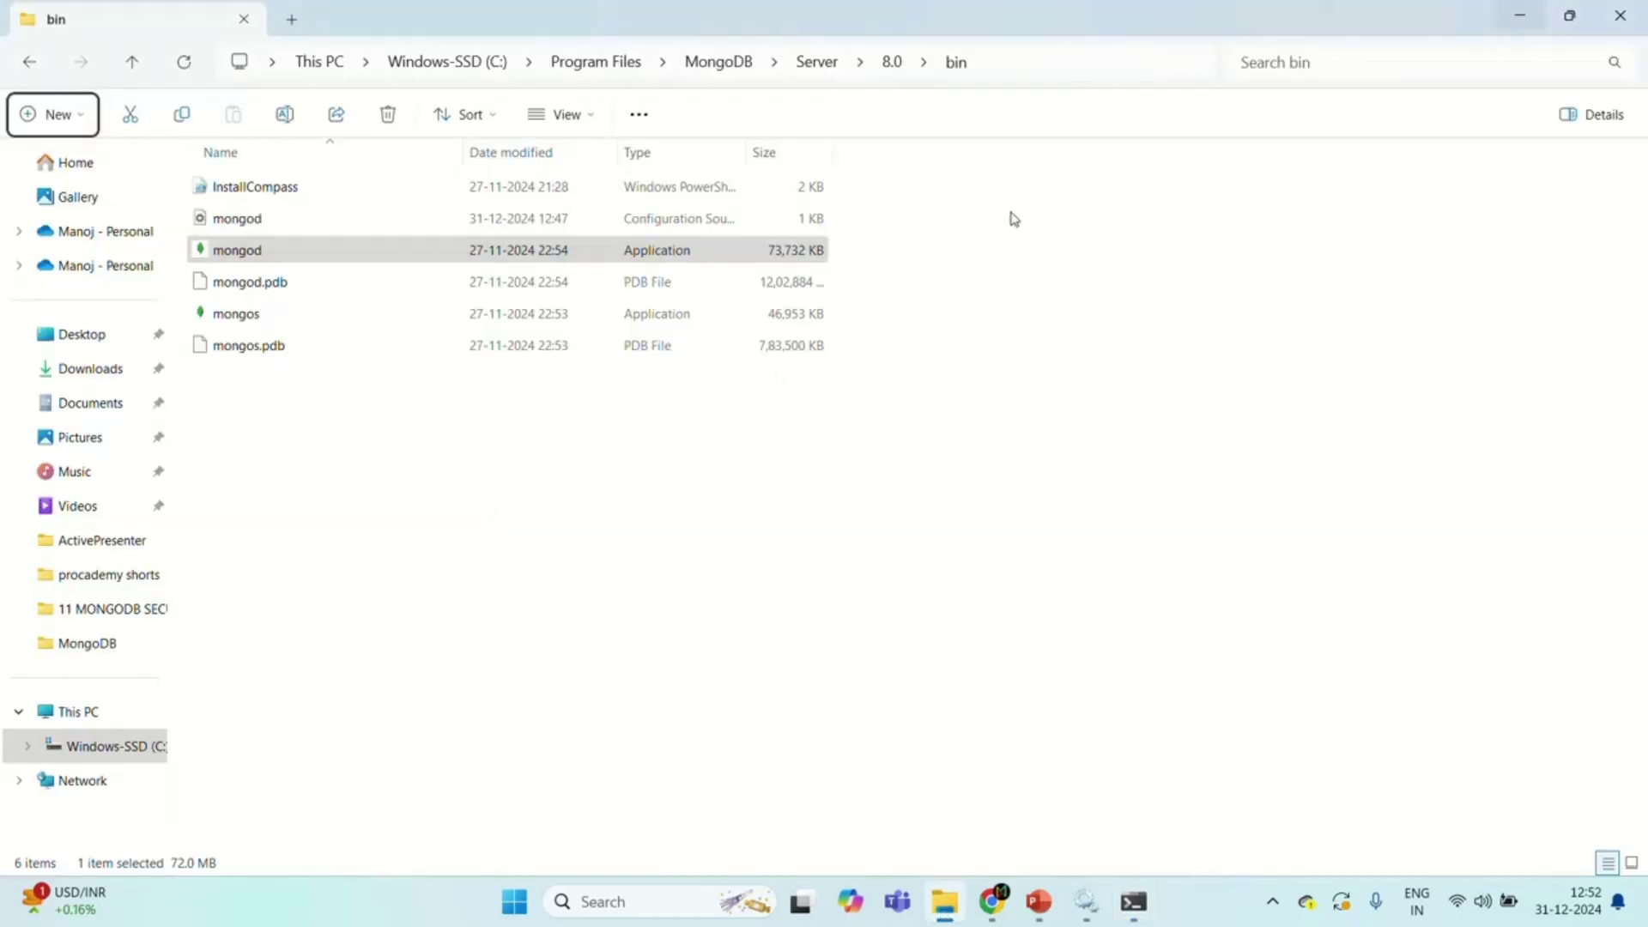
click(1013, 62)
key(ctrl+c)
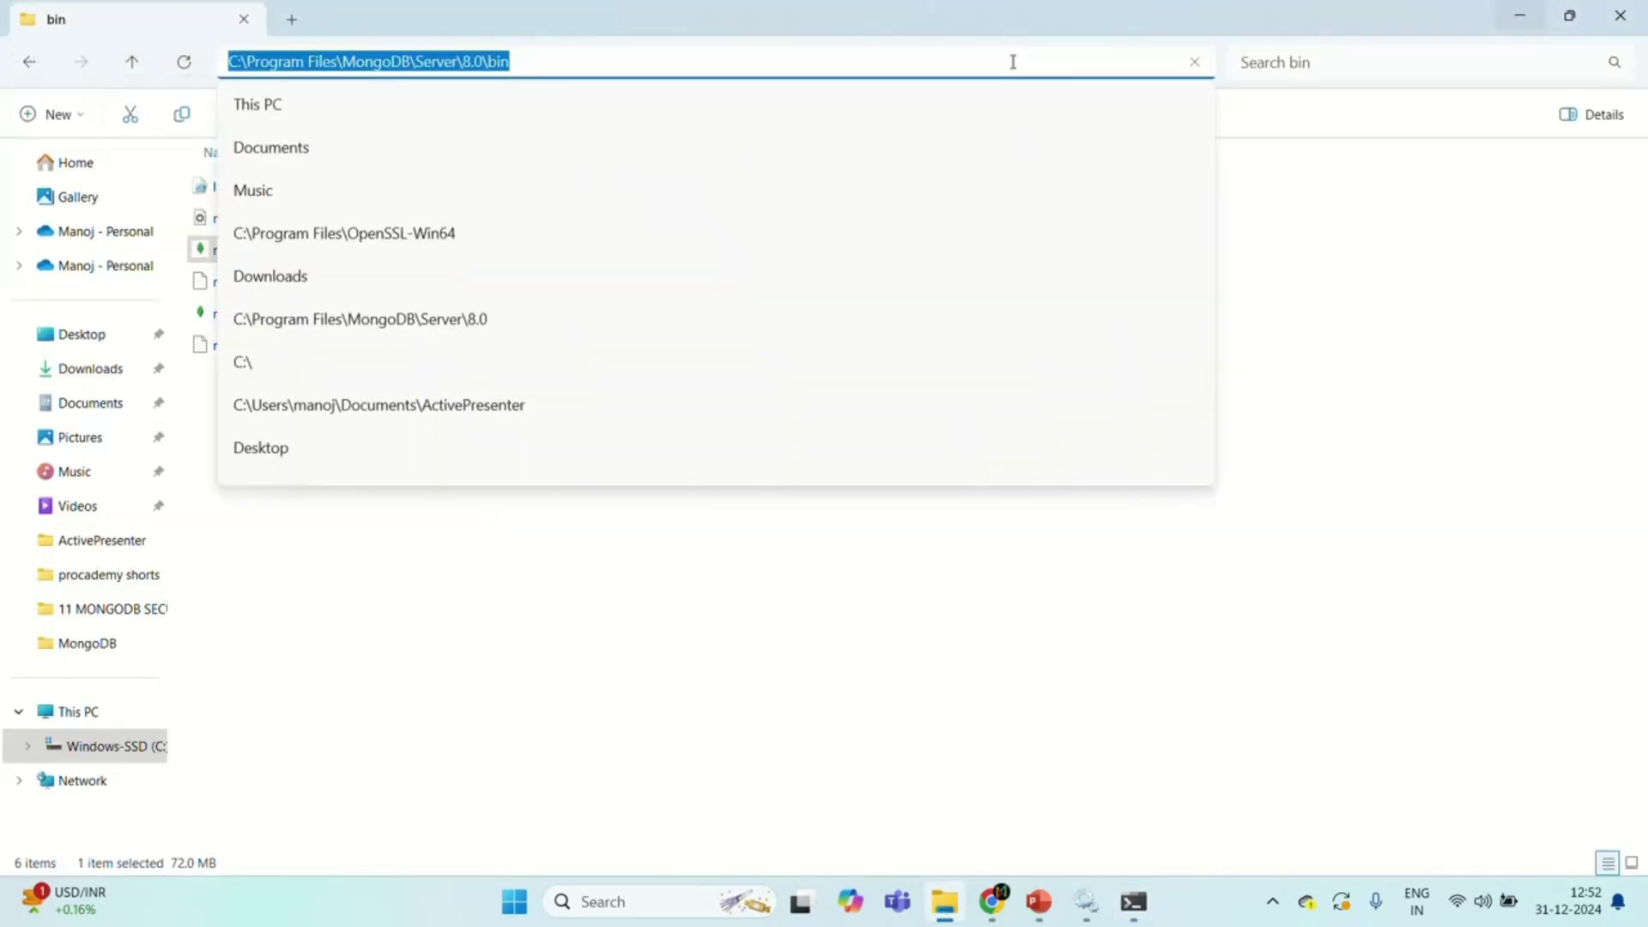
click(699, 662)
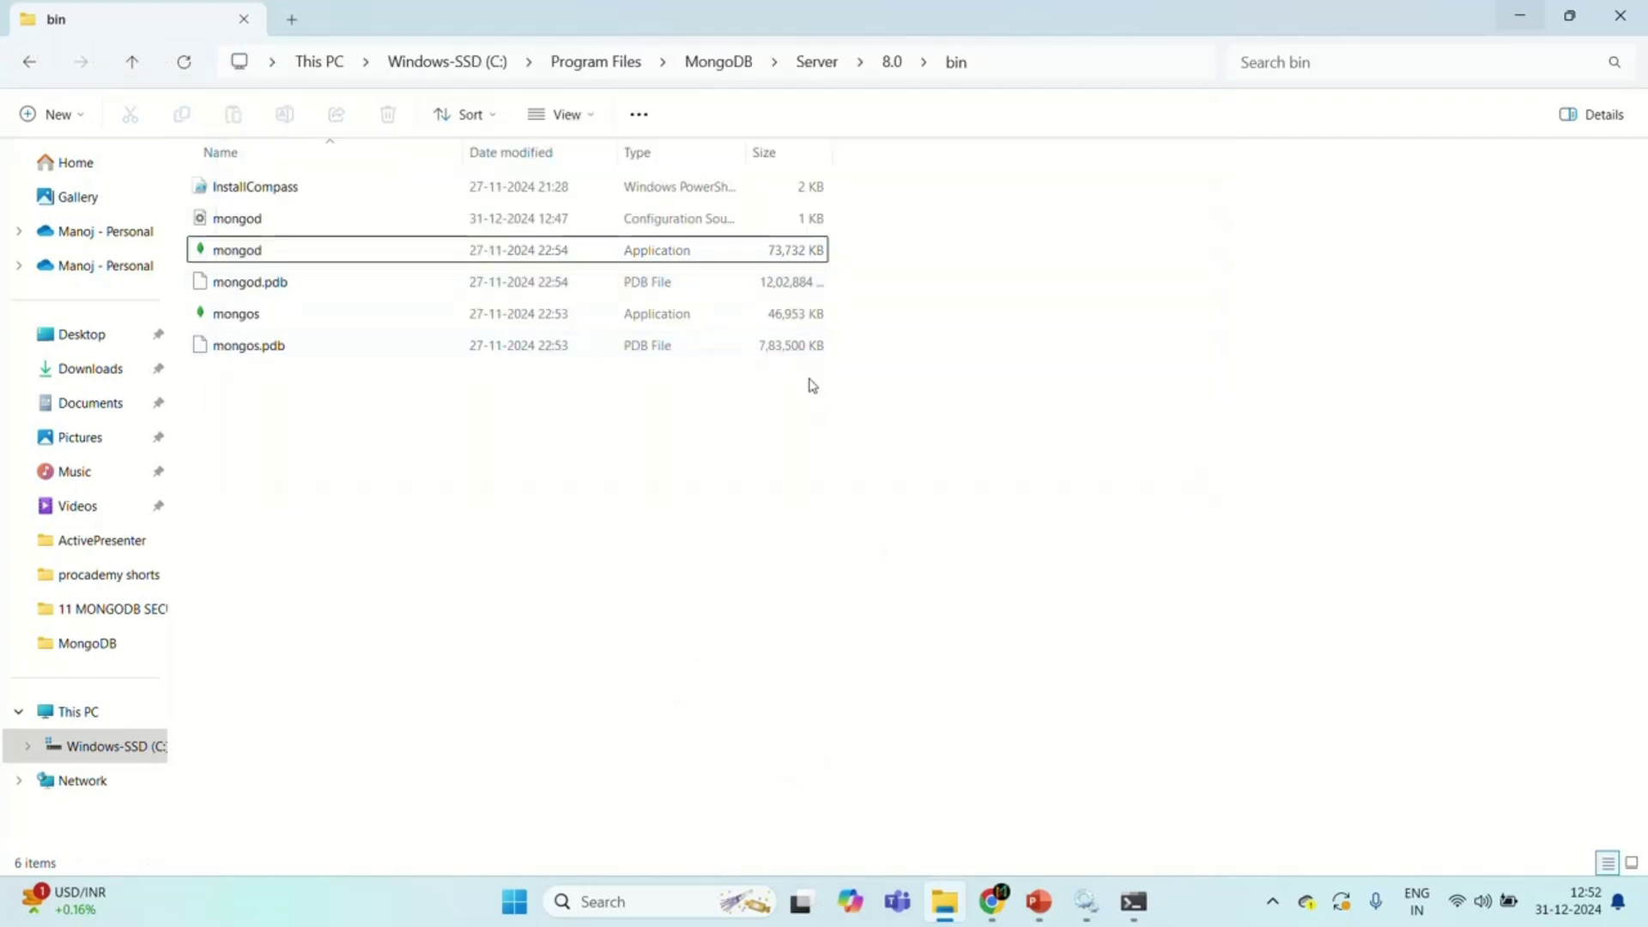
- Switch to Command Prompt, change the directory to C:\Program Files\MongoDB\Server\8.0\bin, and run mongod there
click(1133, 902)
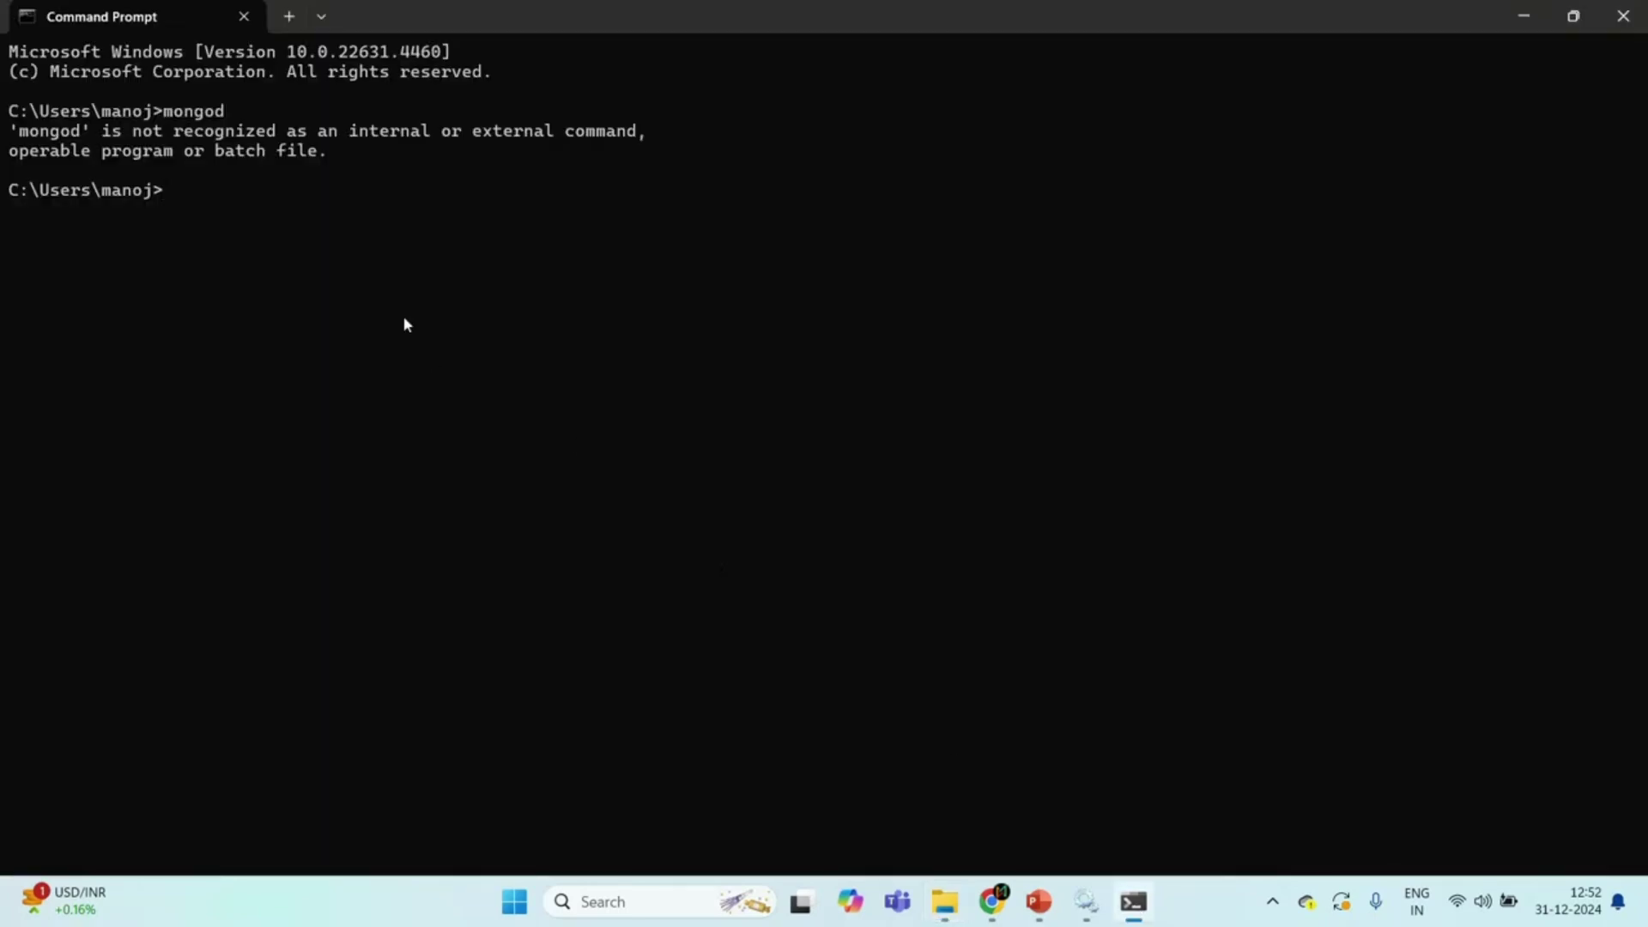
text(cd)
key(ctrl+v)
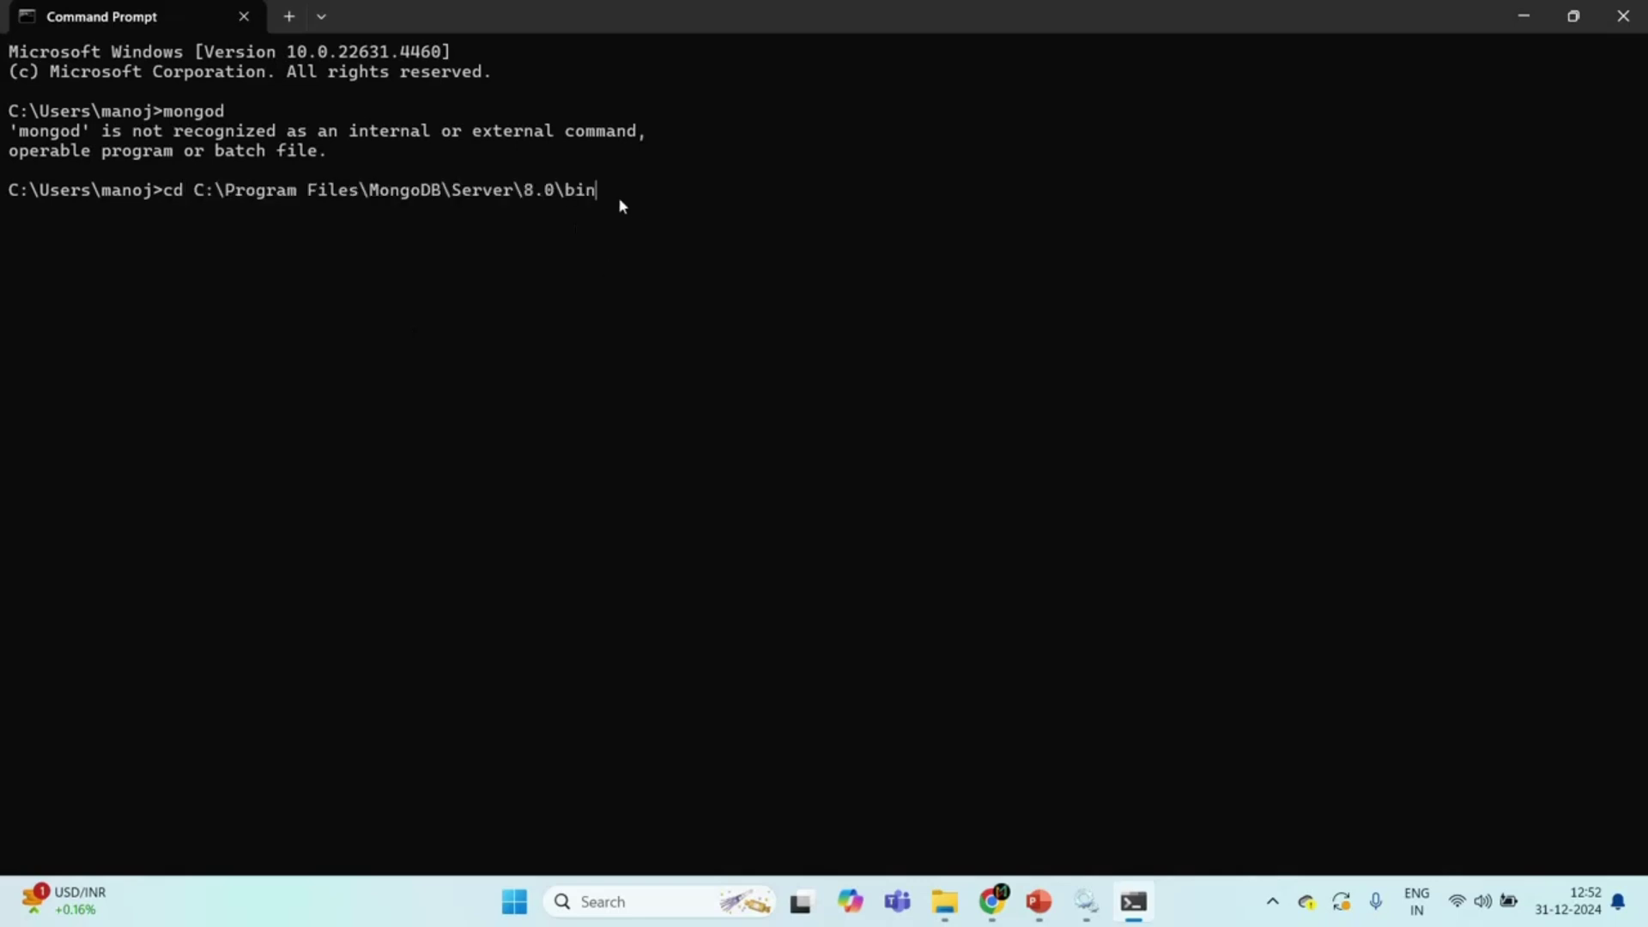
key(Return)
text(mongod)
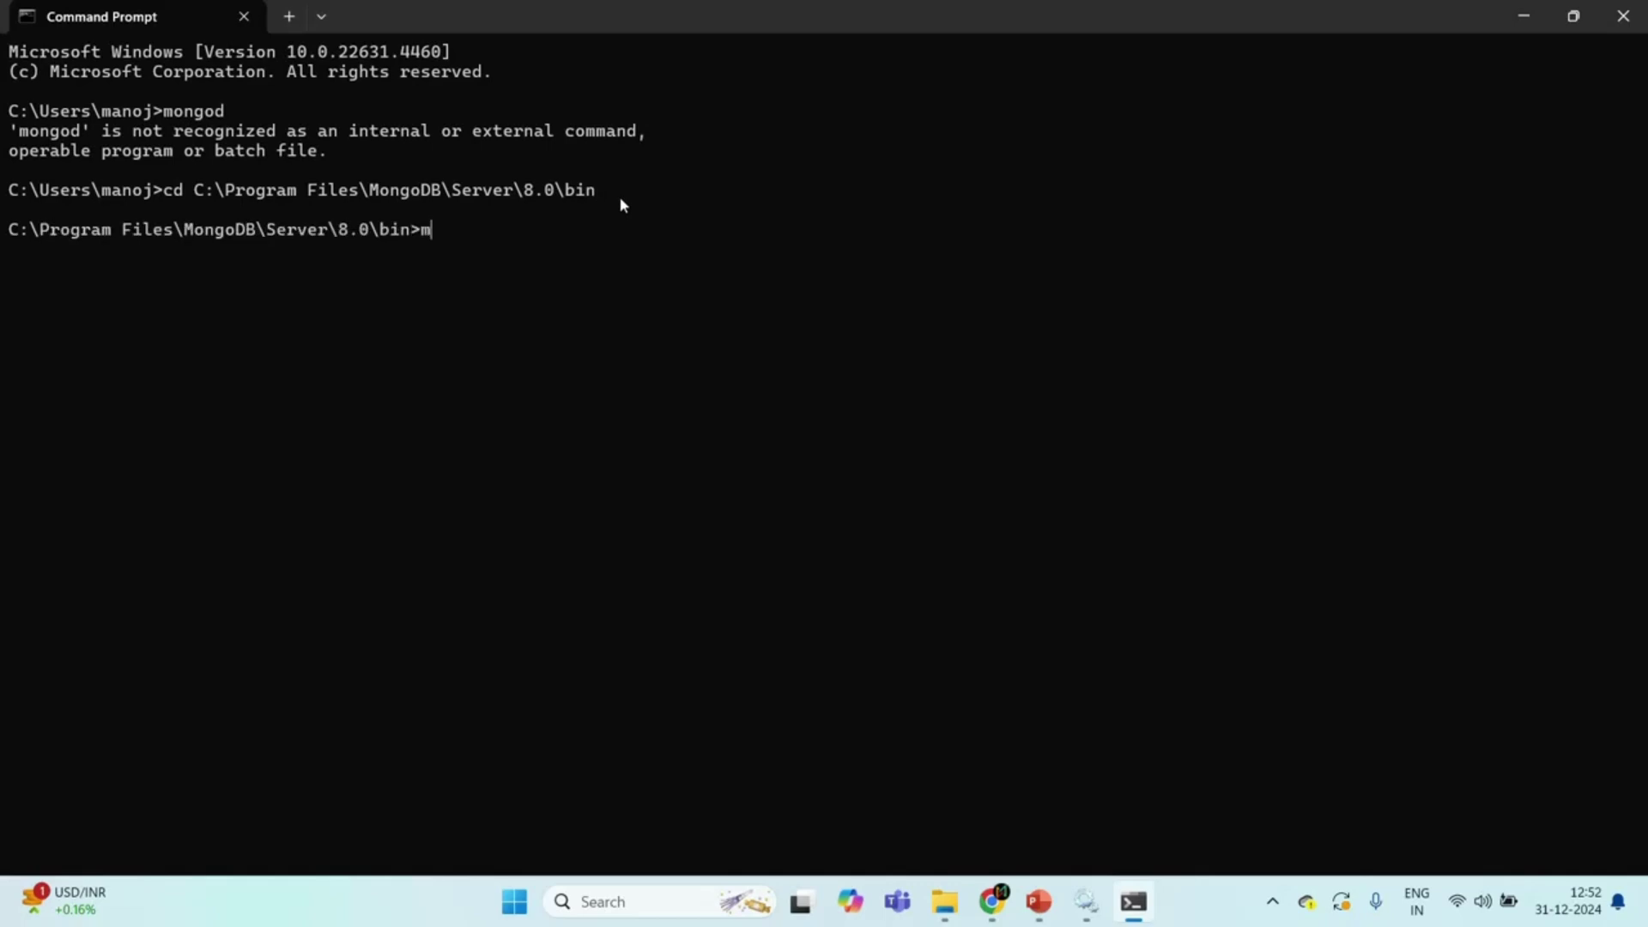
key(Return)
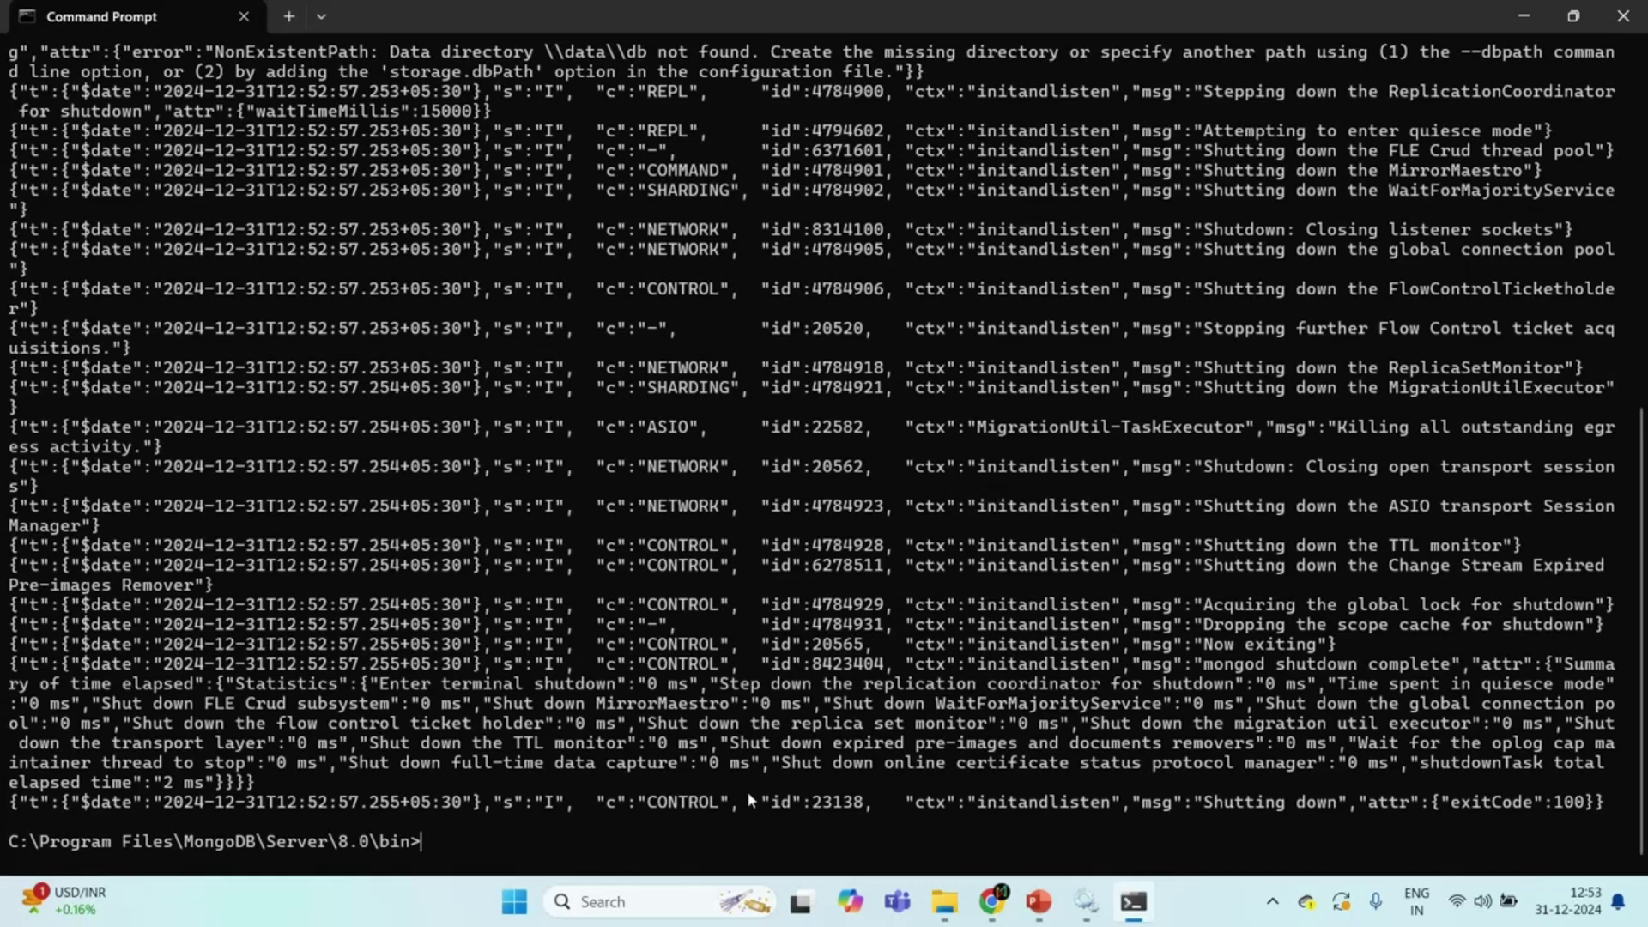
- Return to File Explorer and check the full path of the bin folder and the details of the mongod application
click(946, 897)
click(990, 54)
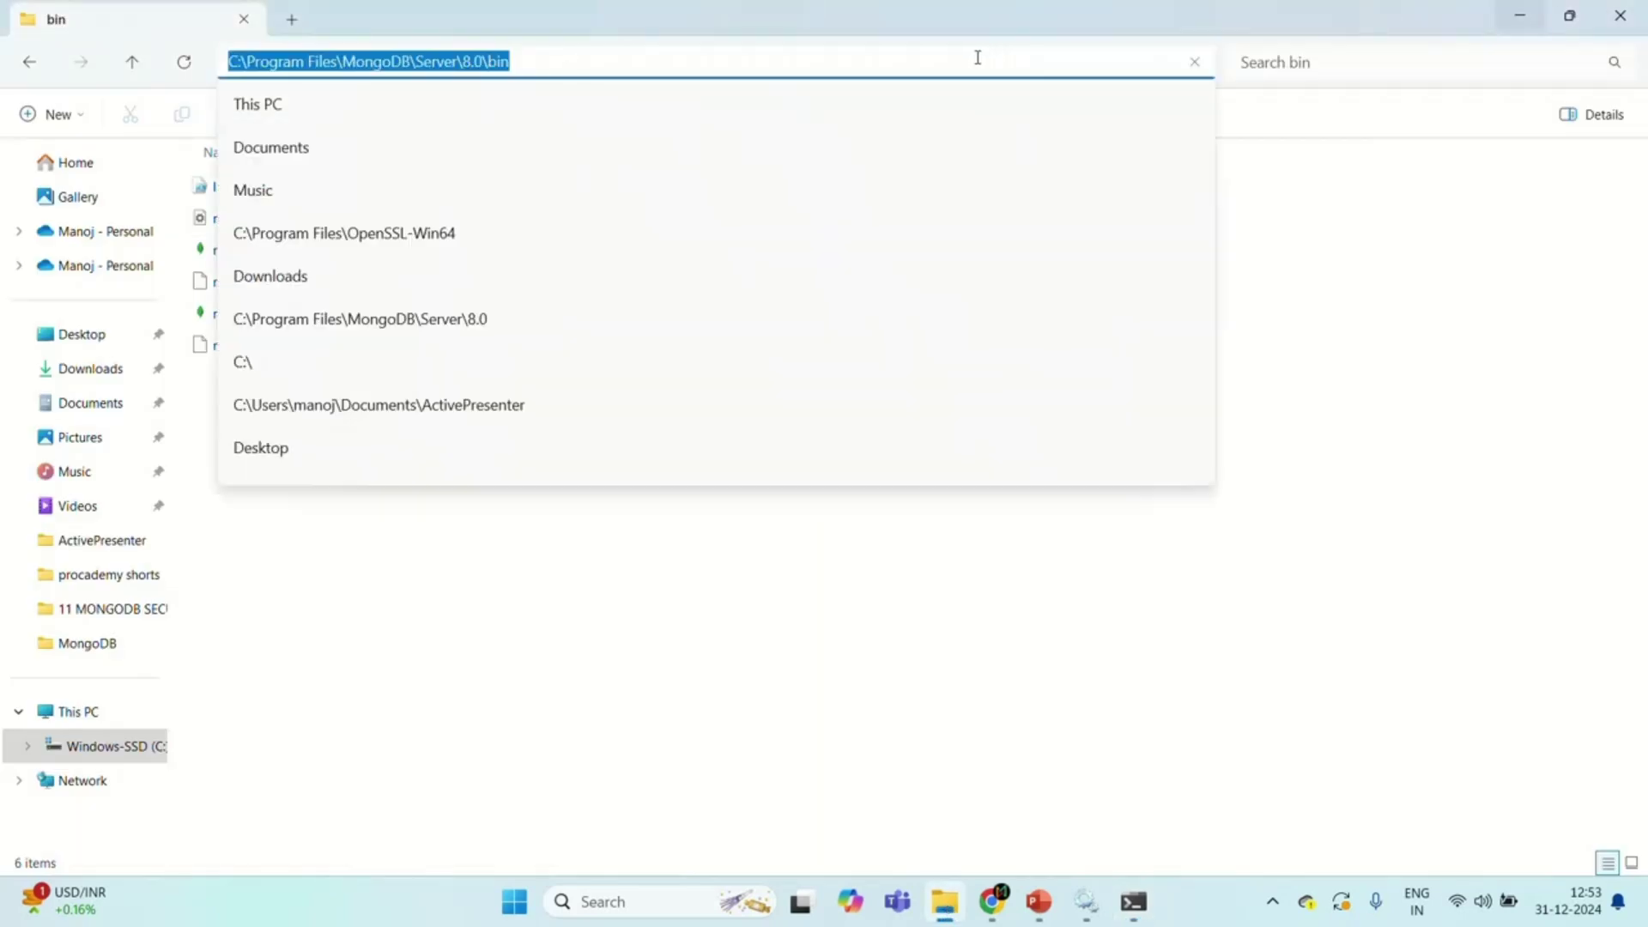
click(799, 599)
mouse_move(312, 249)
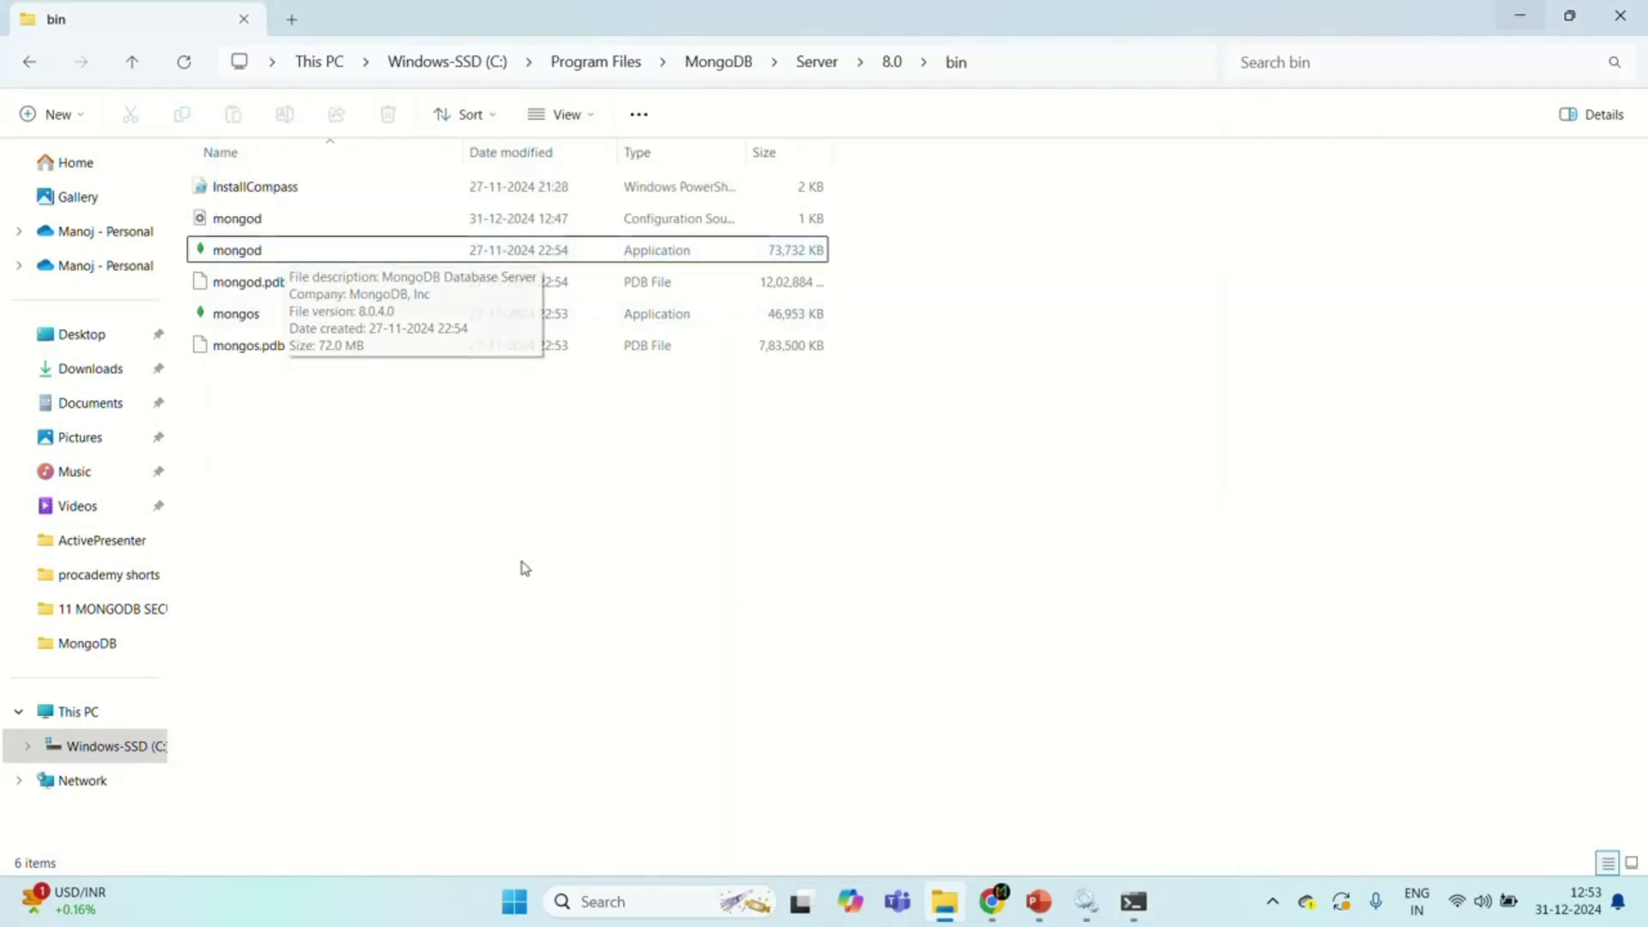
- Search Windows for envi, open the system environment variable settings, and bring up the Environment Variables dialog
click(615, 898)
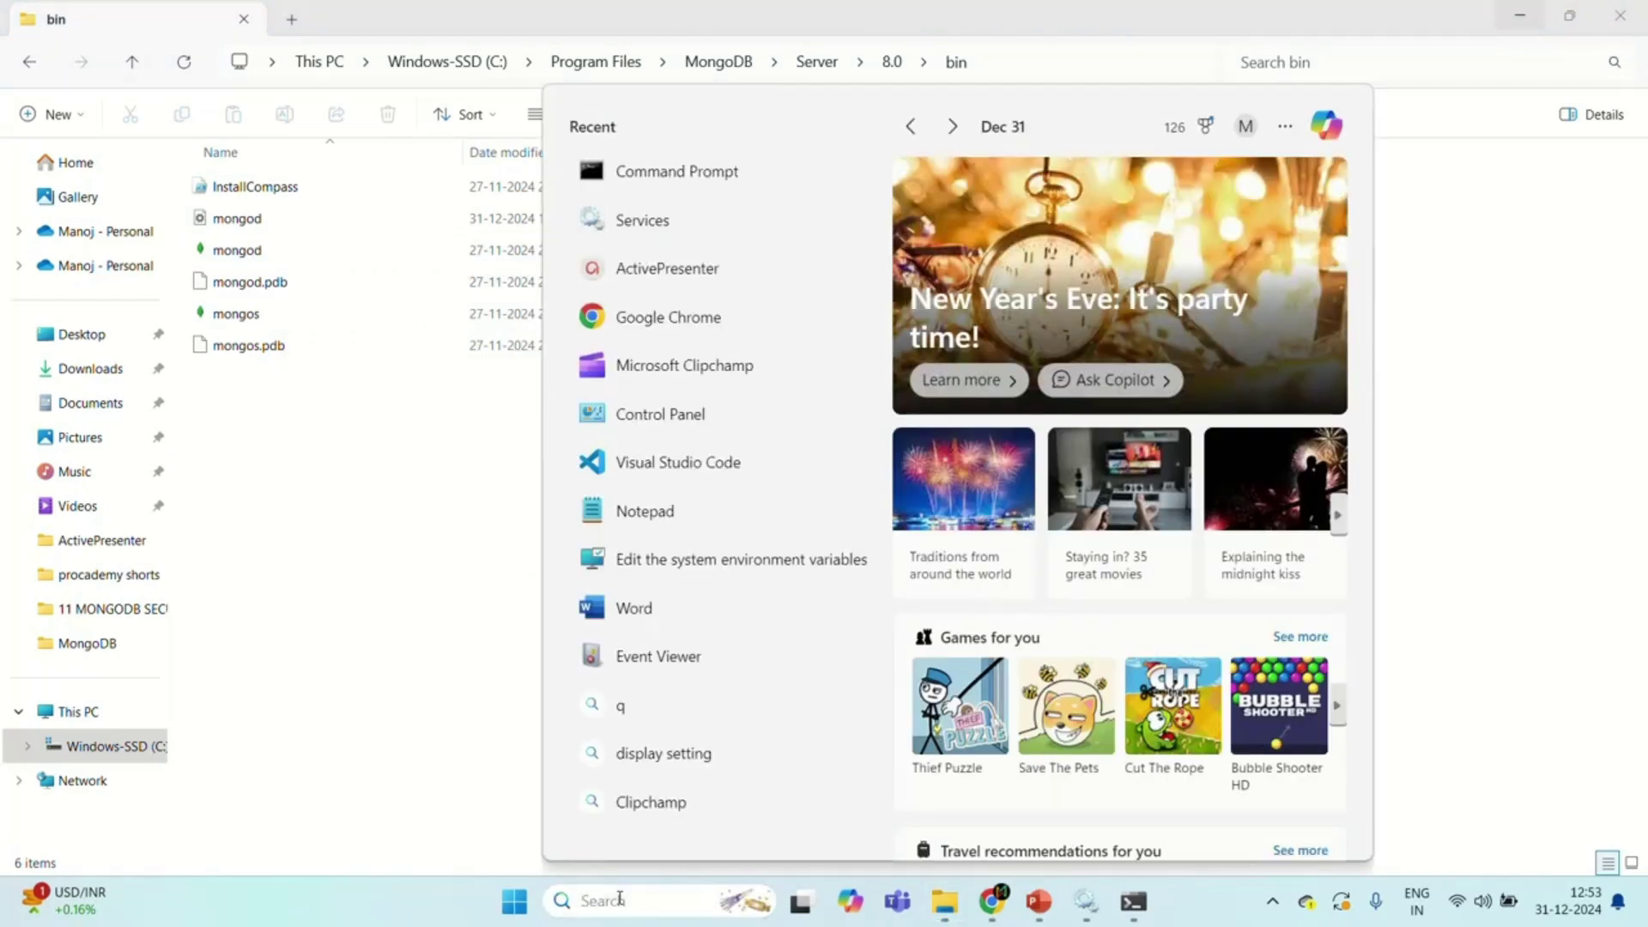
text(envi)
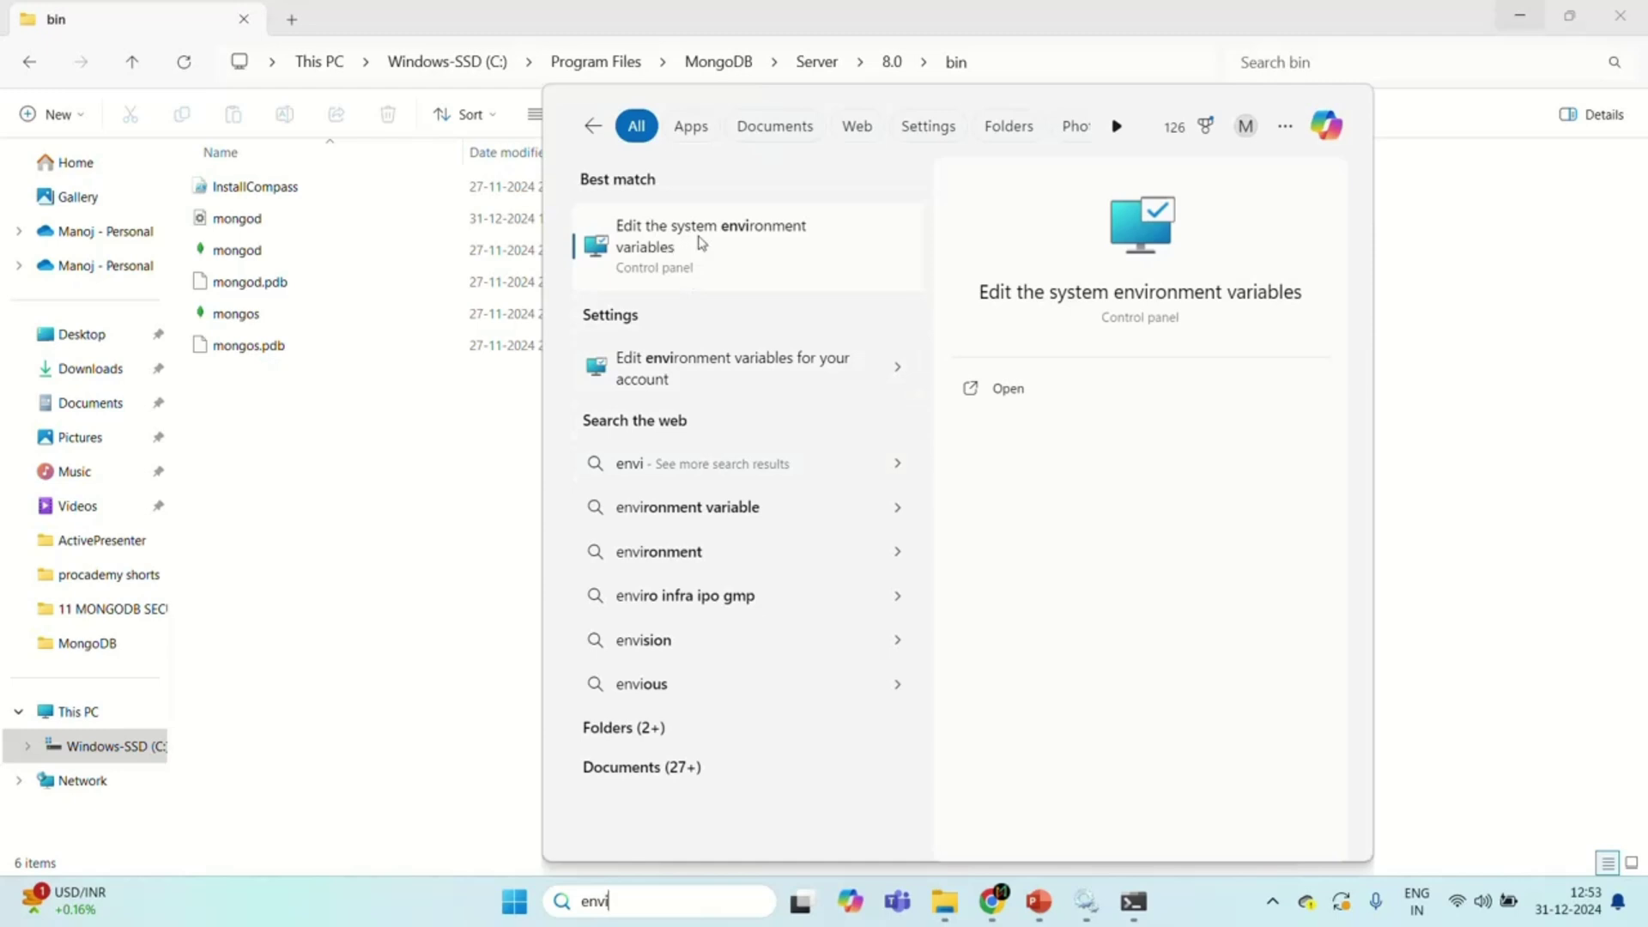
click(731, 245)
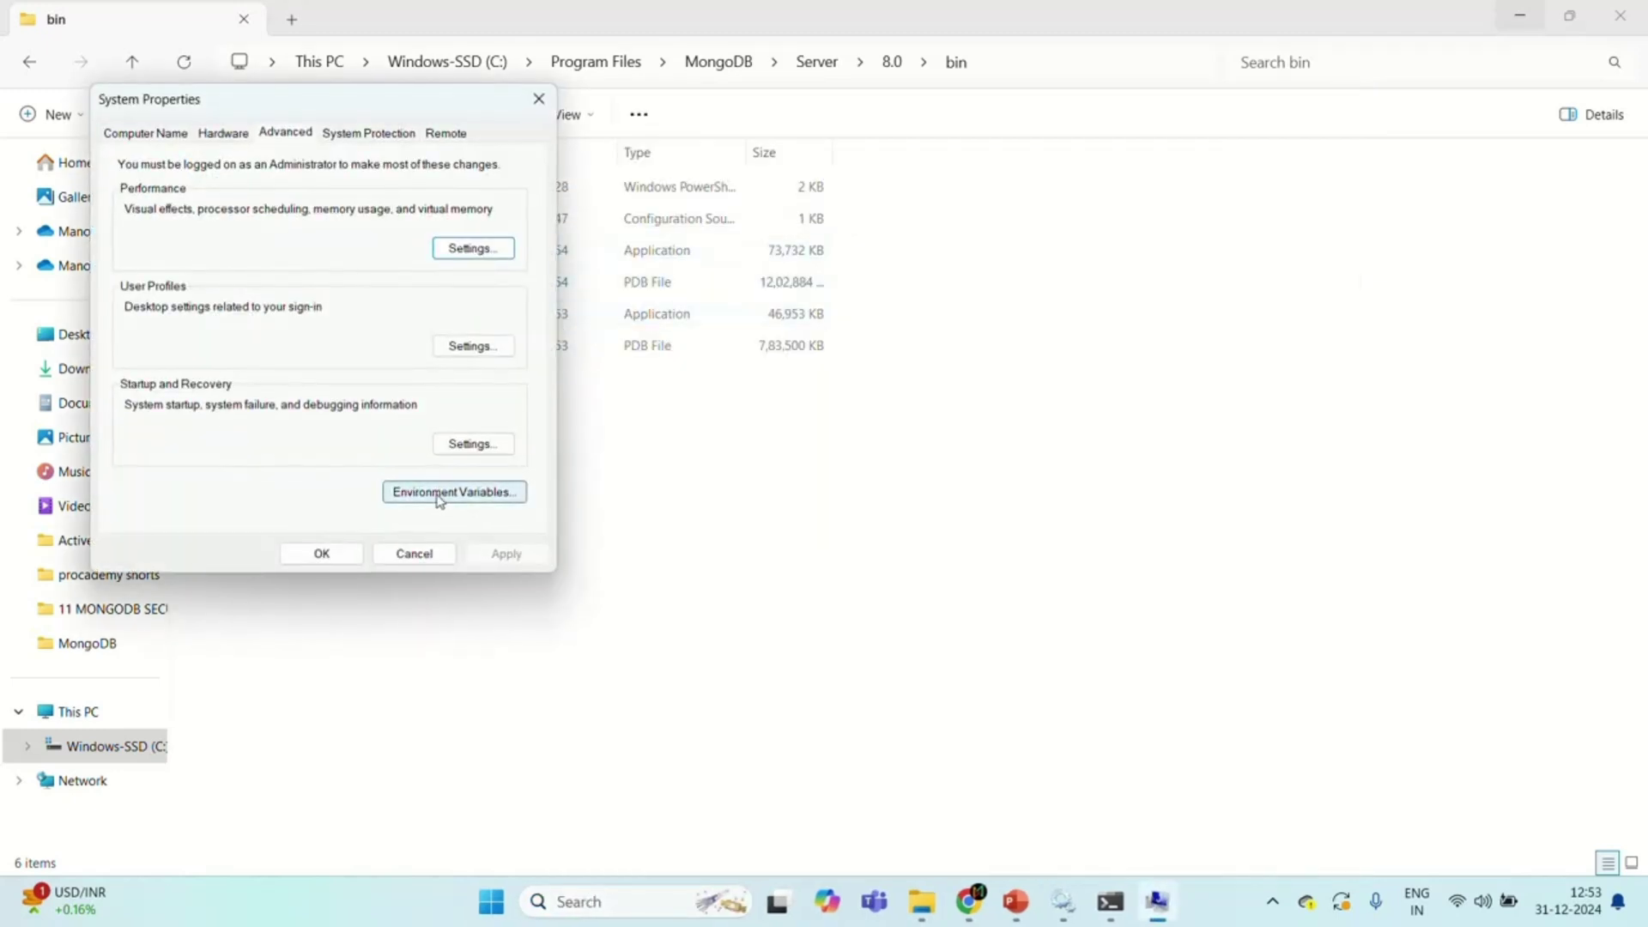
click(440, 496)
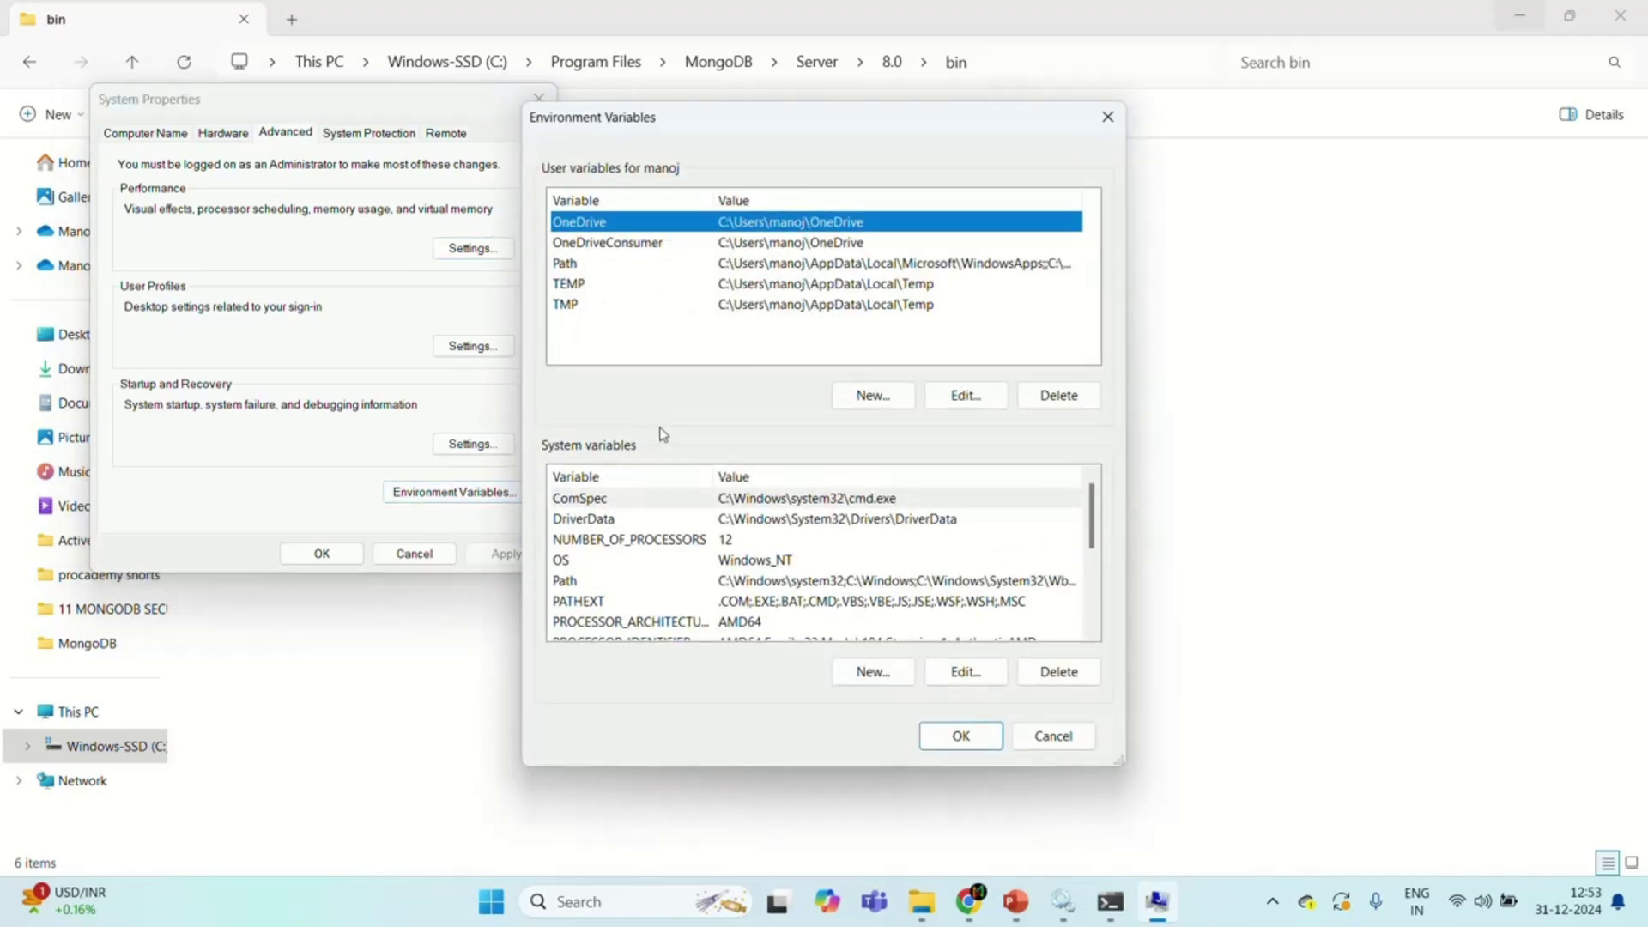
- Add C:\Program Files\MongoDB\Server\8.0\bin as a new entry in the system Path variable and save the changes
click(591, 584)
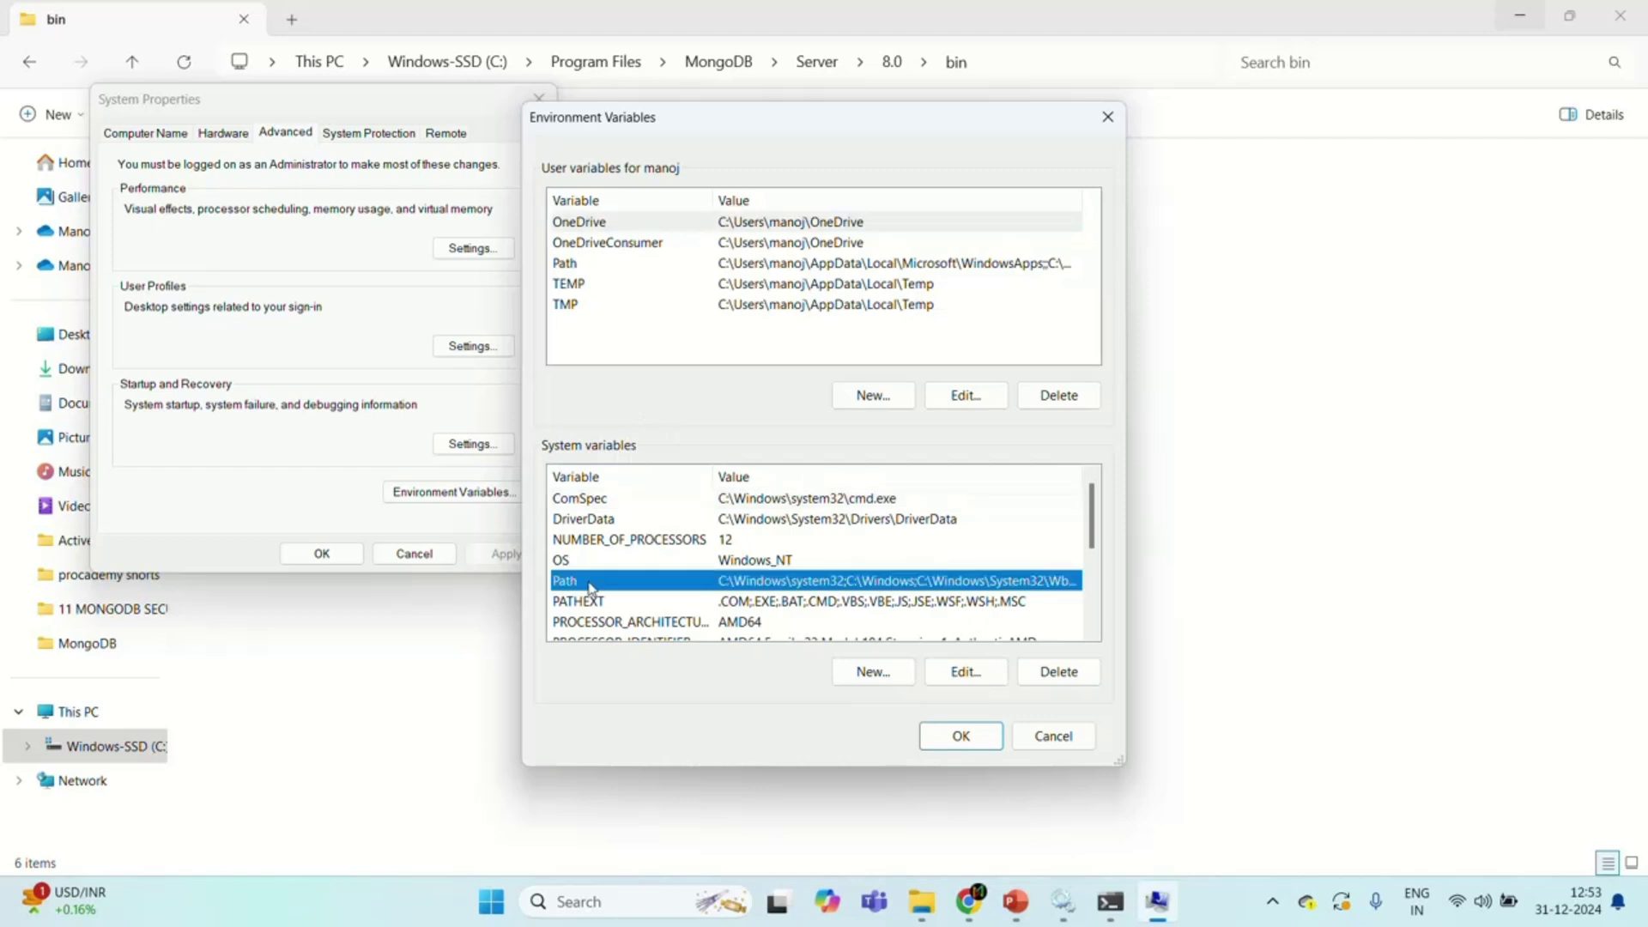
click(974, 678)
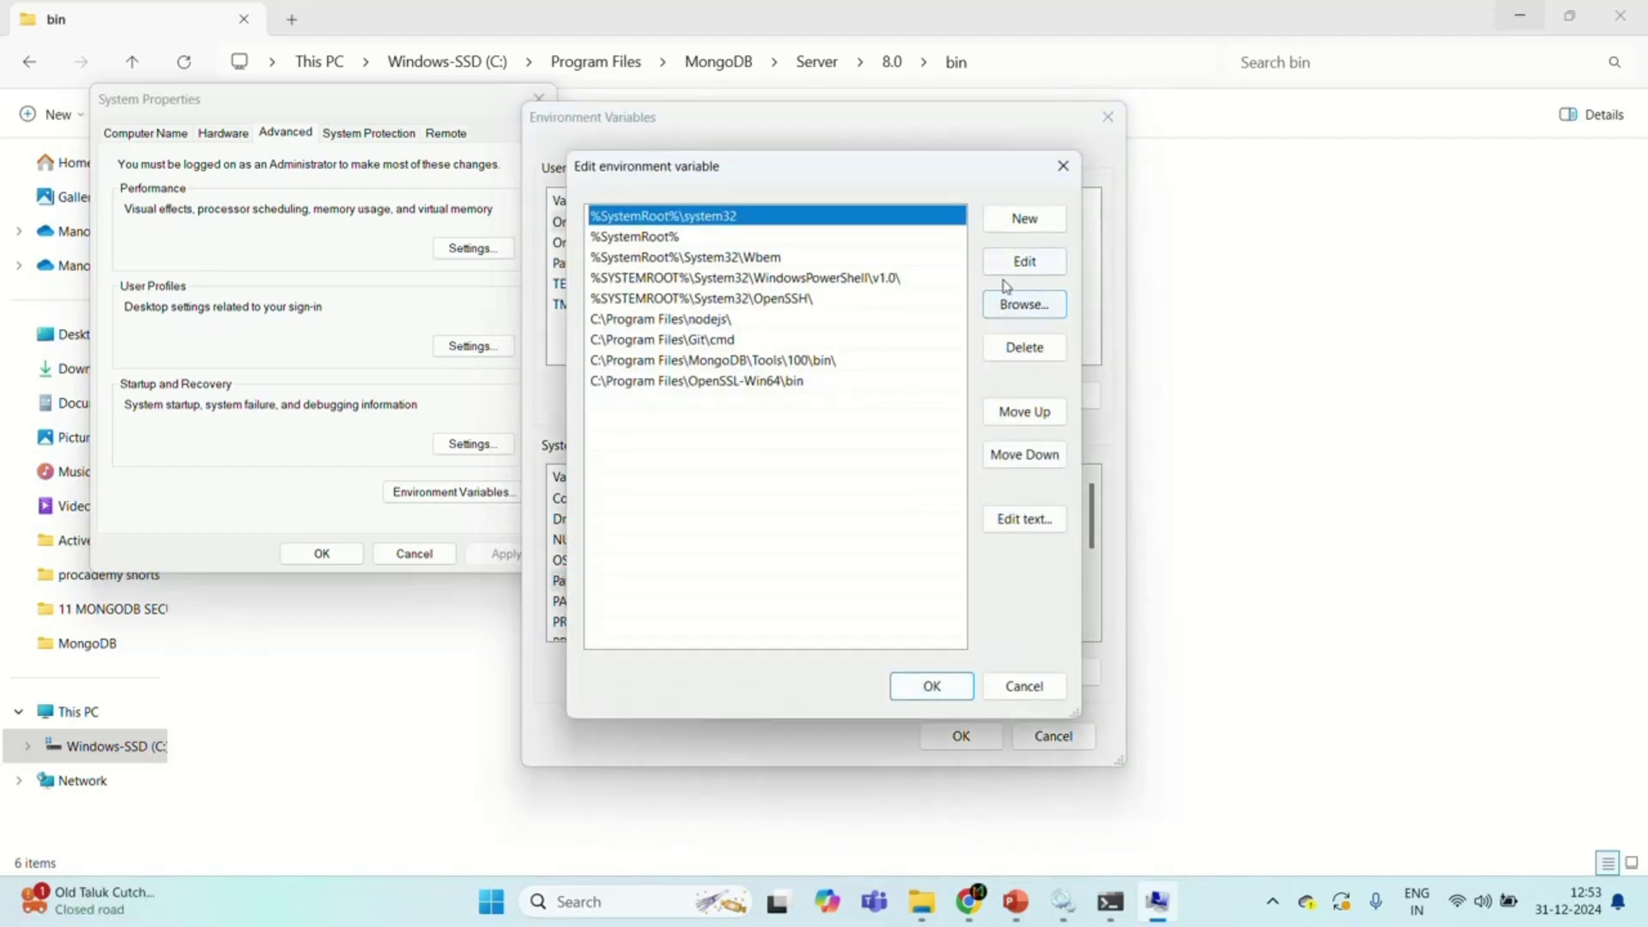
click(1044, 227)
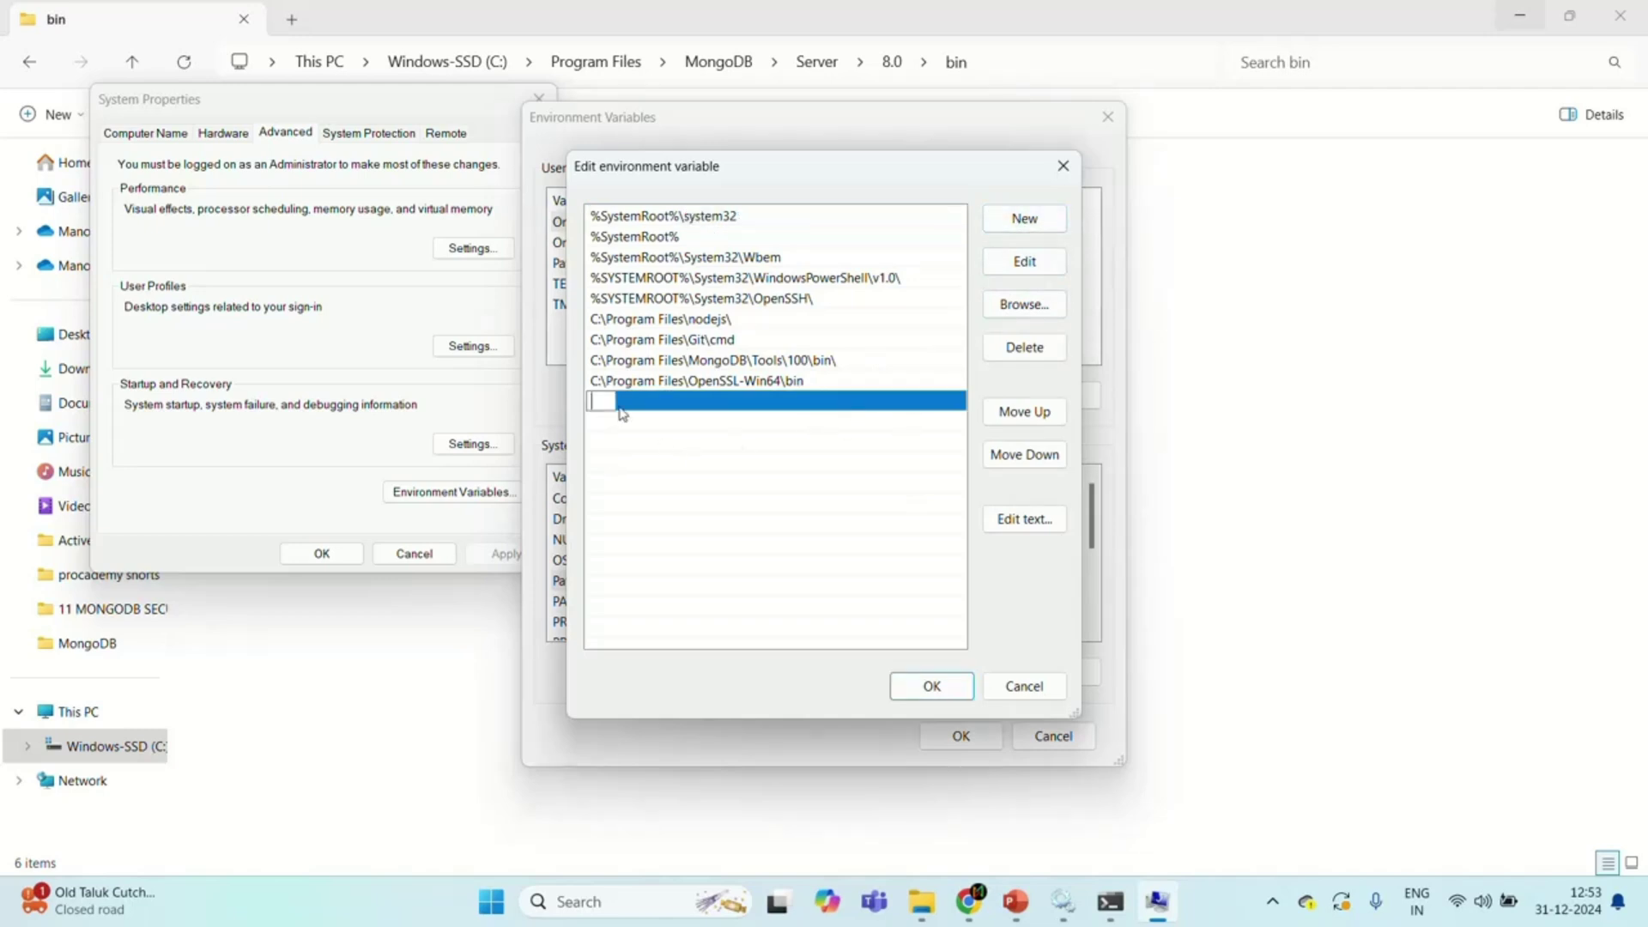
text(C:\Program Files\MongoDB\Server\8.0\bin)
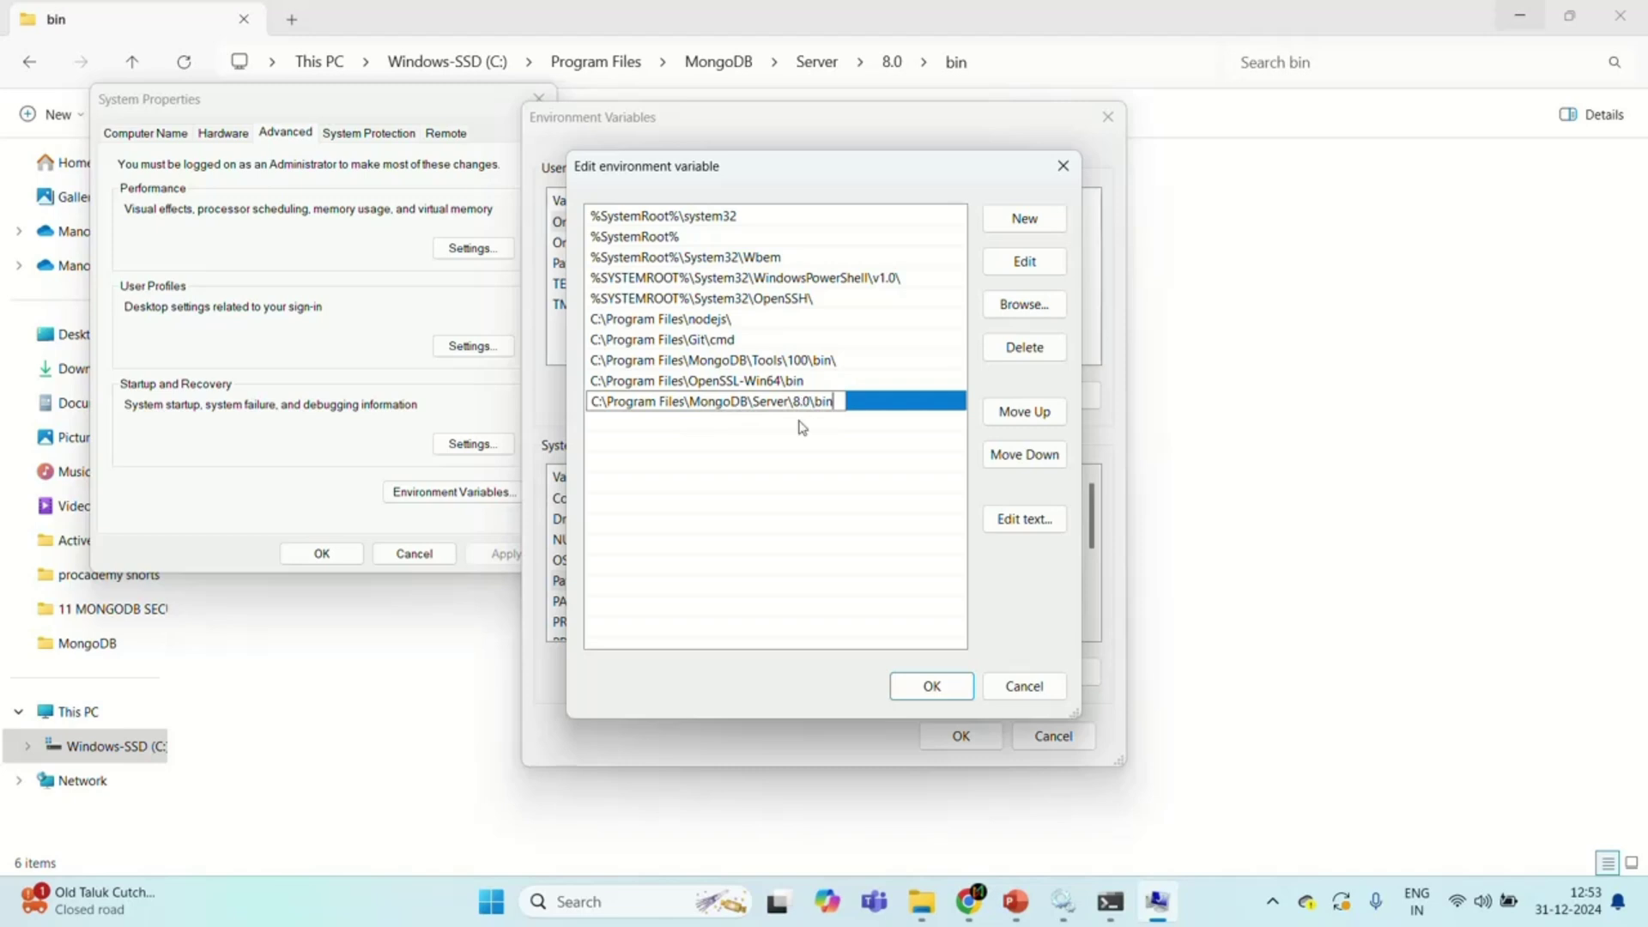
click(946, 688)
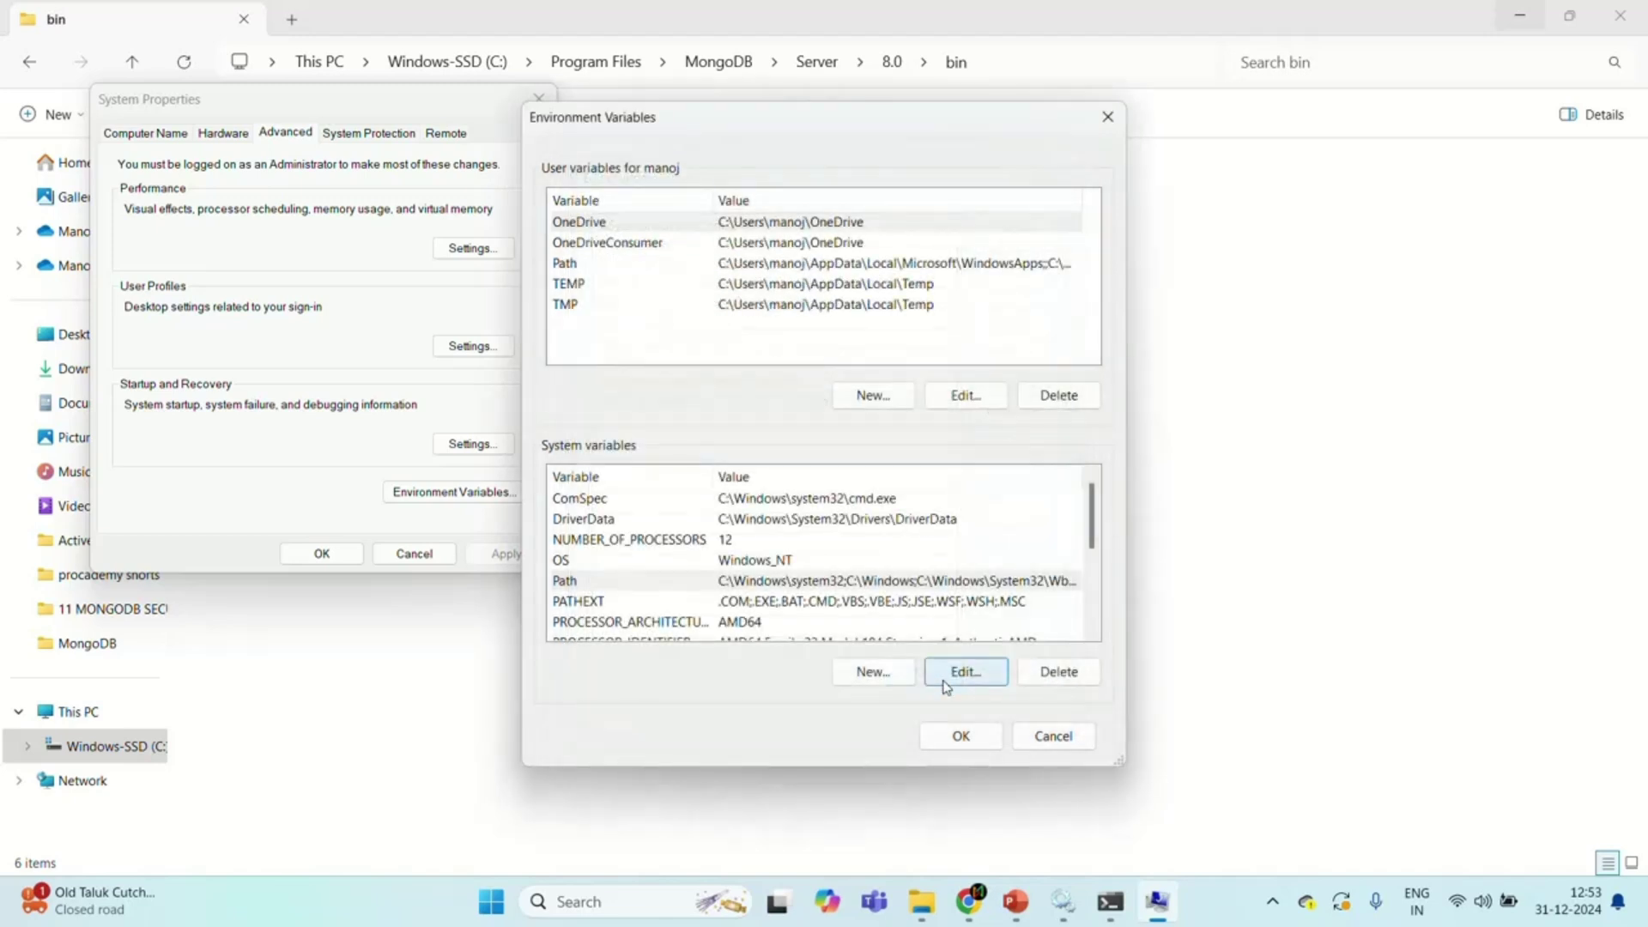
click(970, 738)
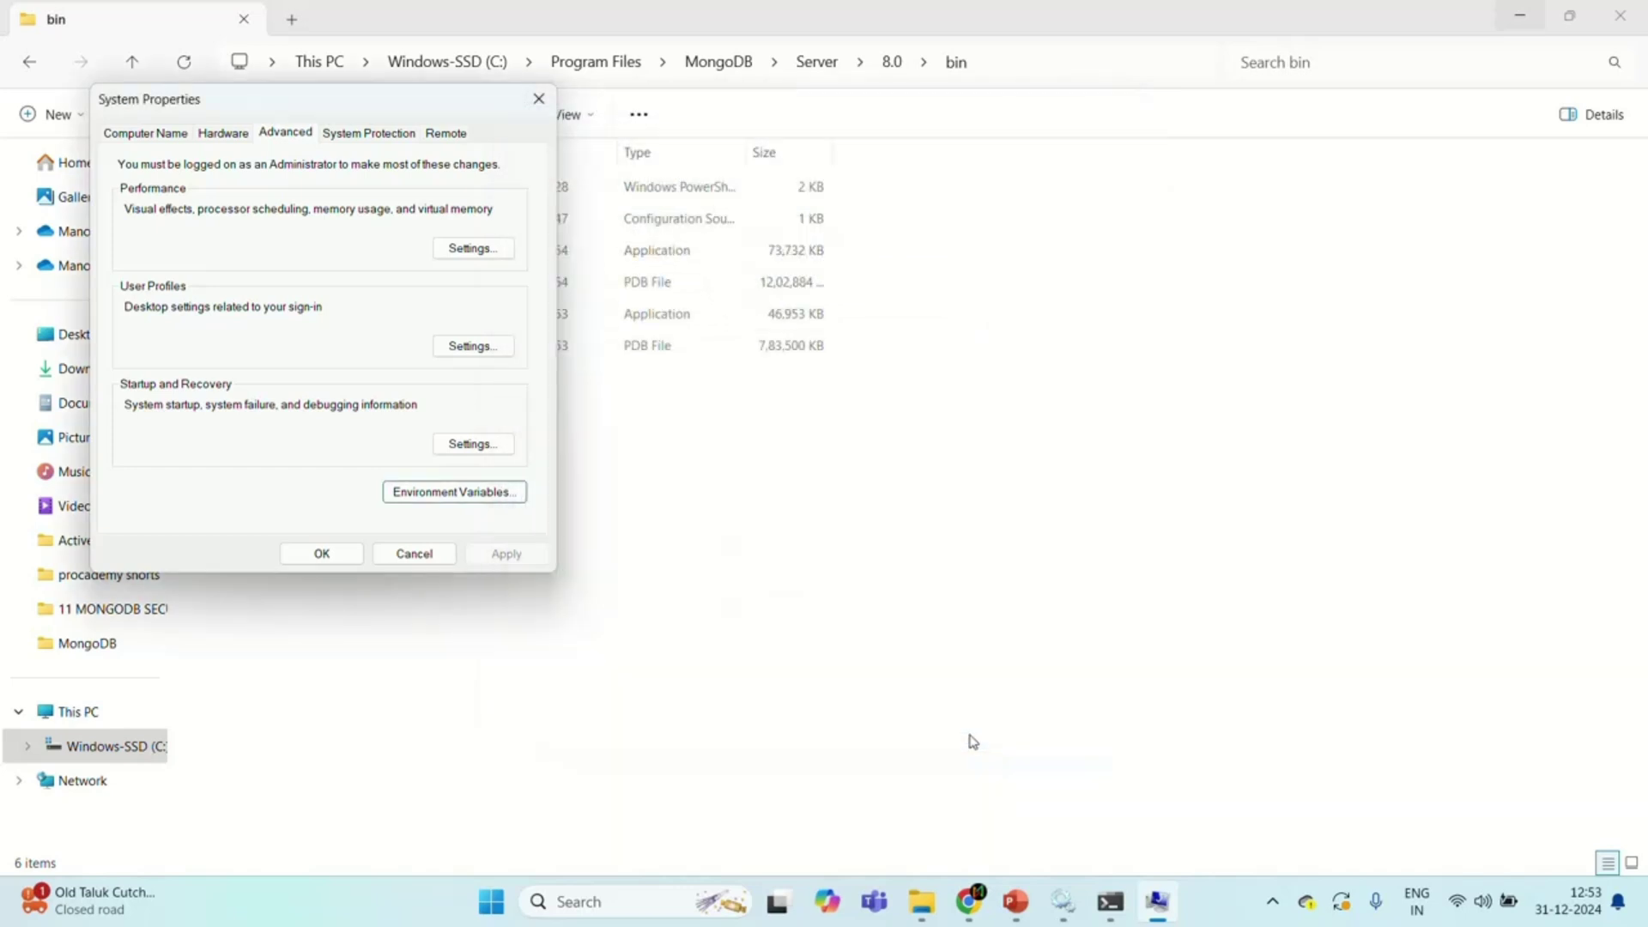
click(344, 565)
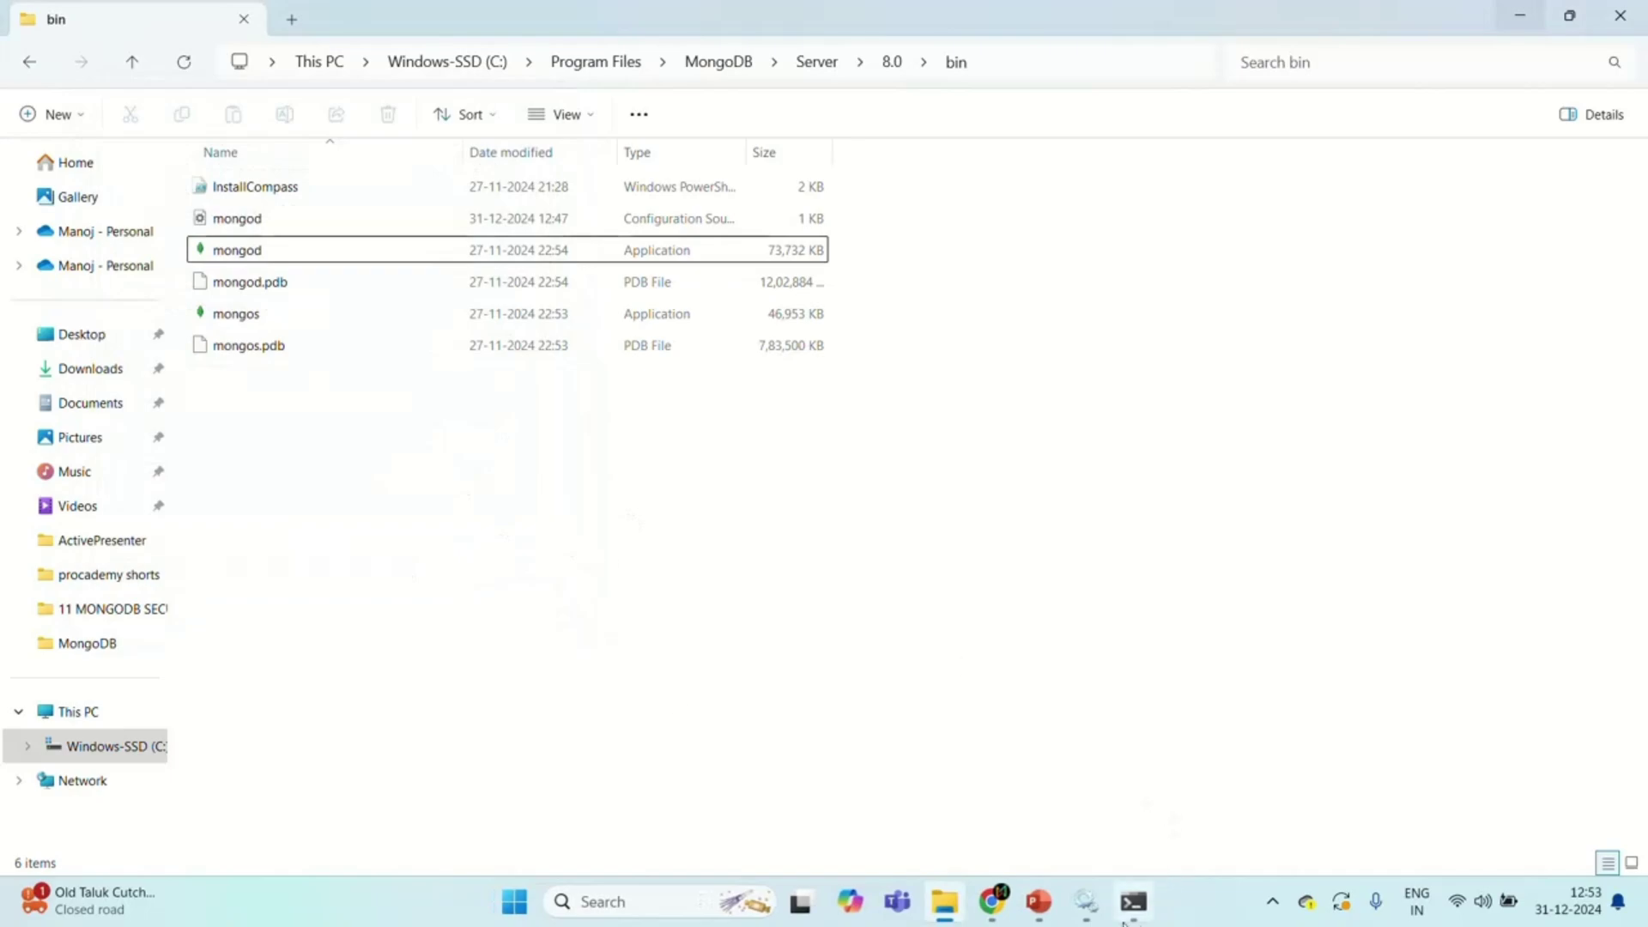
- Switch to the open Command Prompt window and clear its output with cls
click(1130, 916)
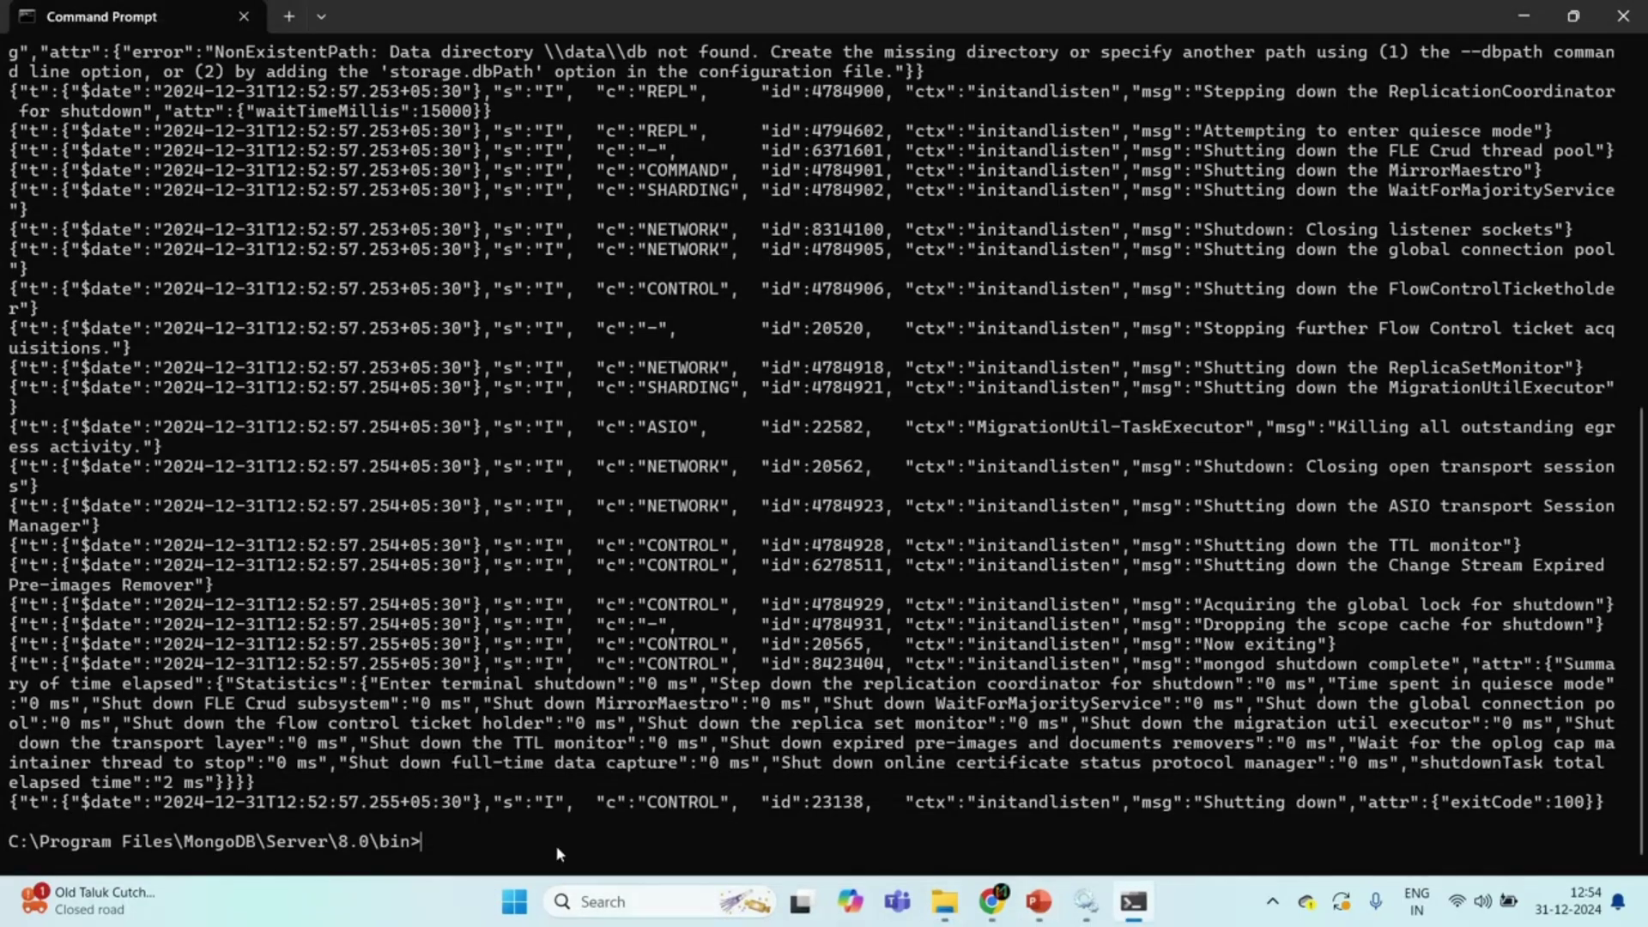
text(cld)
key(BackSpace)
text(s)
key(Return)
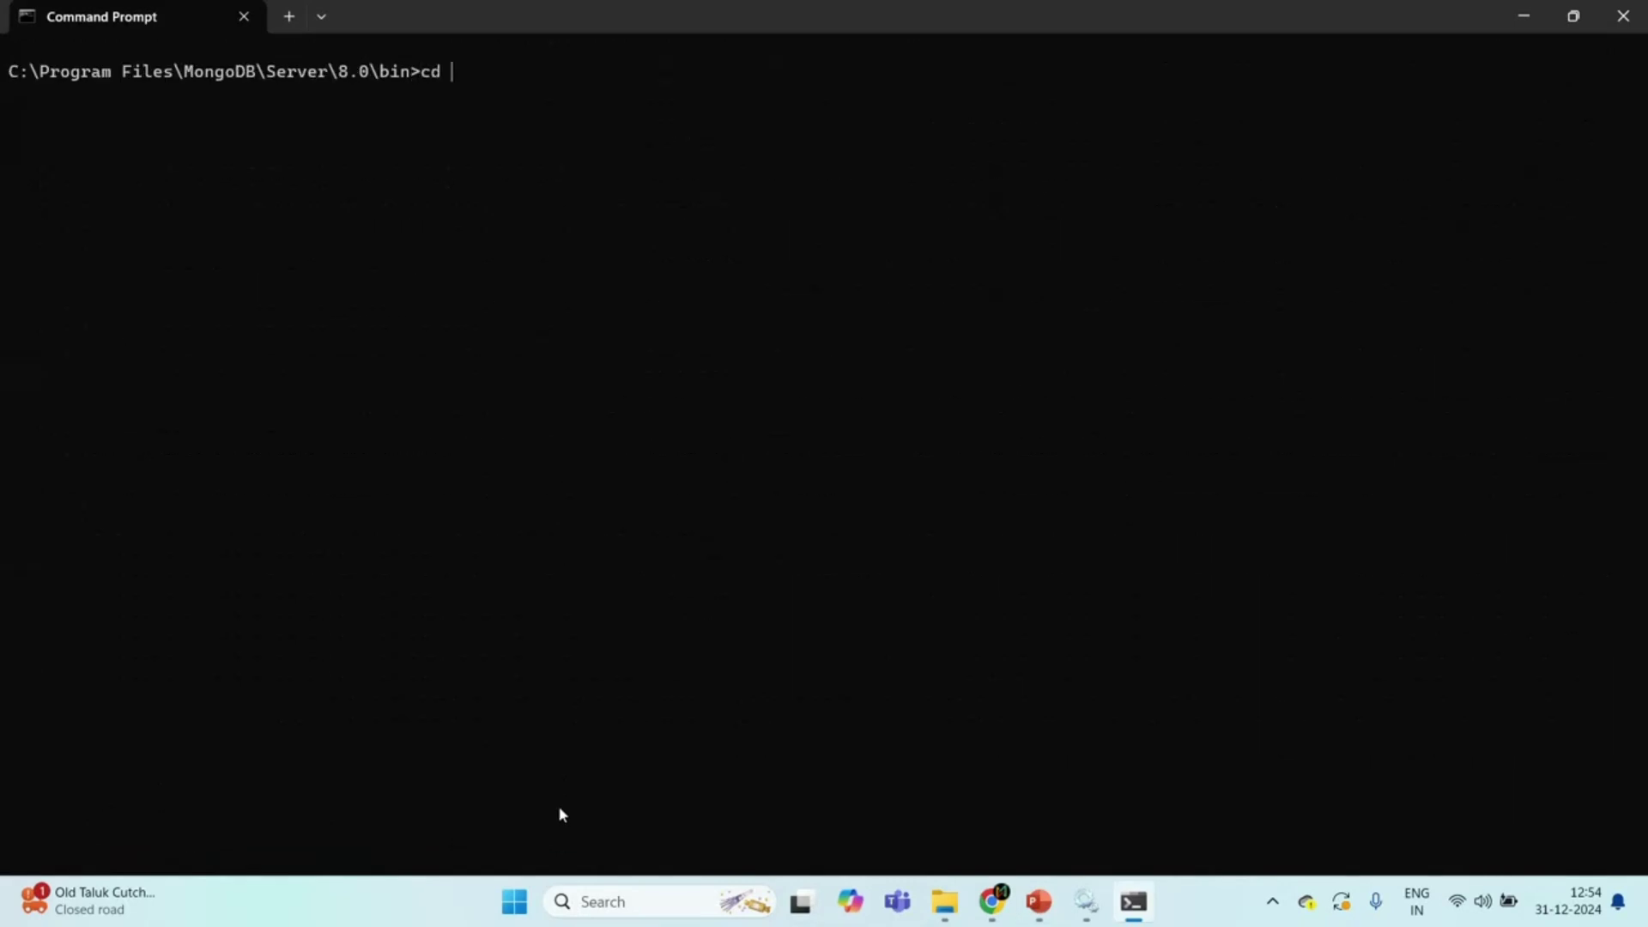
- Change the directory to c:/ and try to run mongod from the drive root
text(cd c:/)
key(Return)
text(mongod)
key(Return)
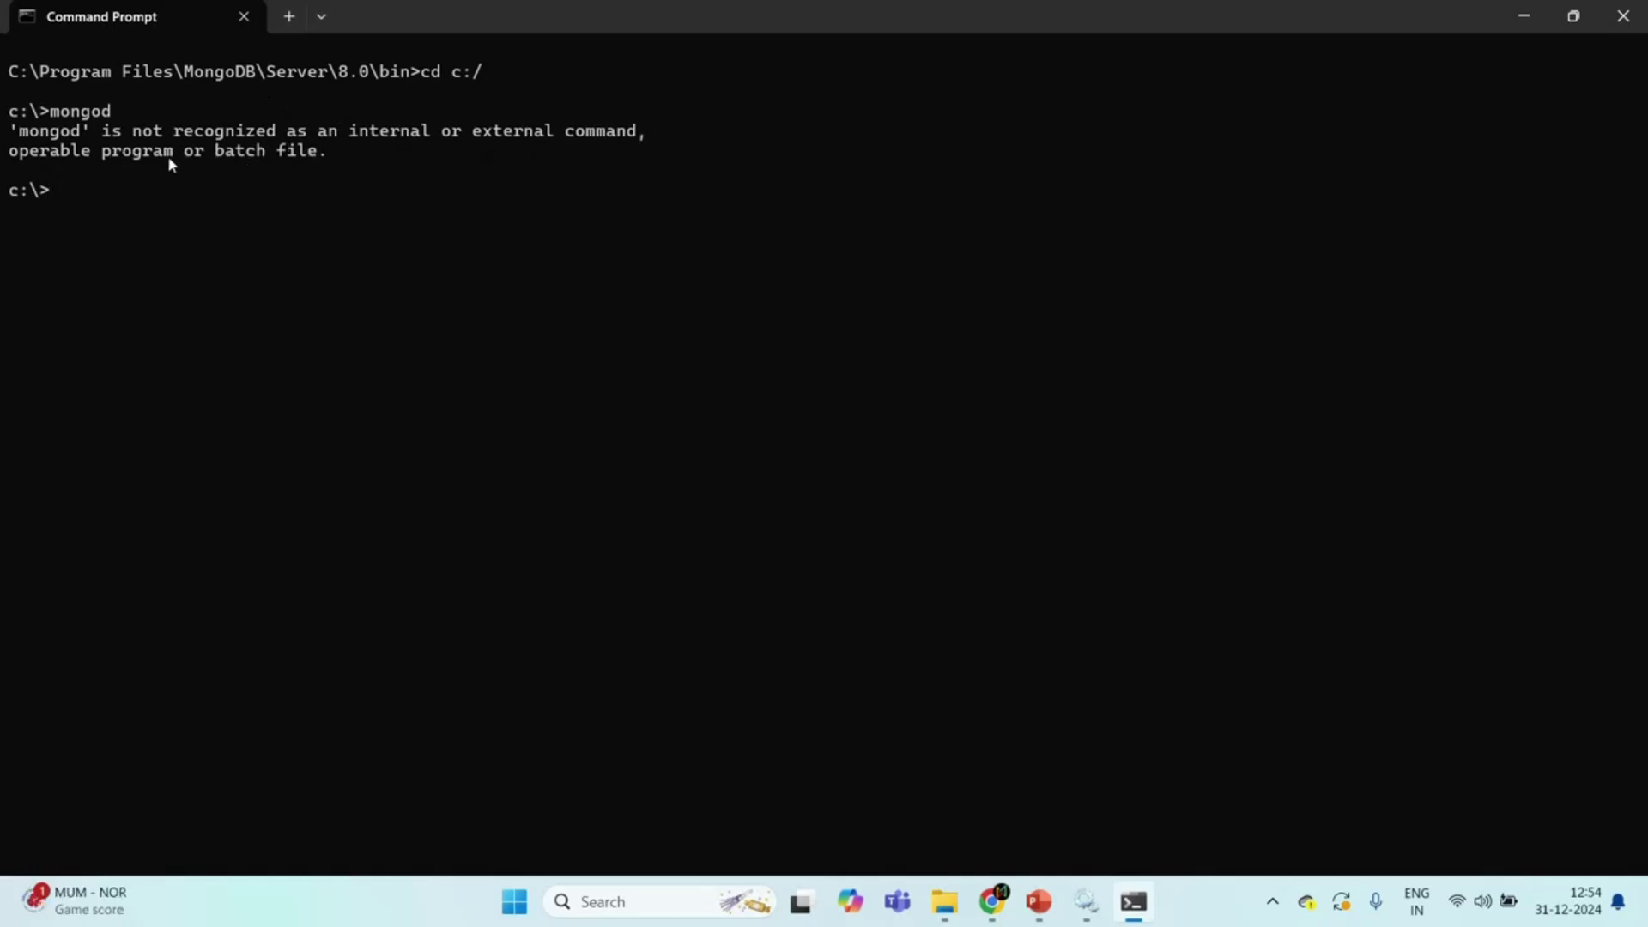
- Search Windows for edit, bring up the Environment Variables dialog, and open the system Path variable for editing
click(623, 904)
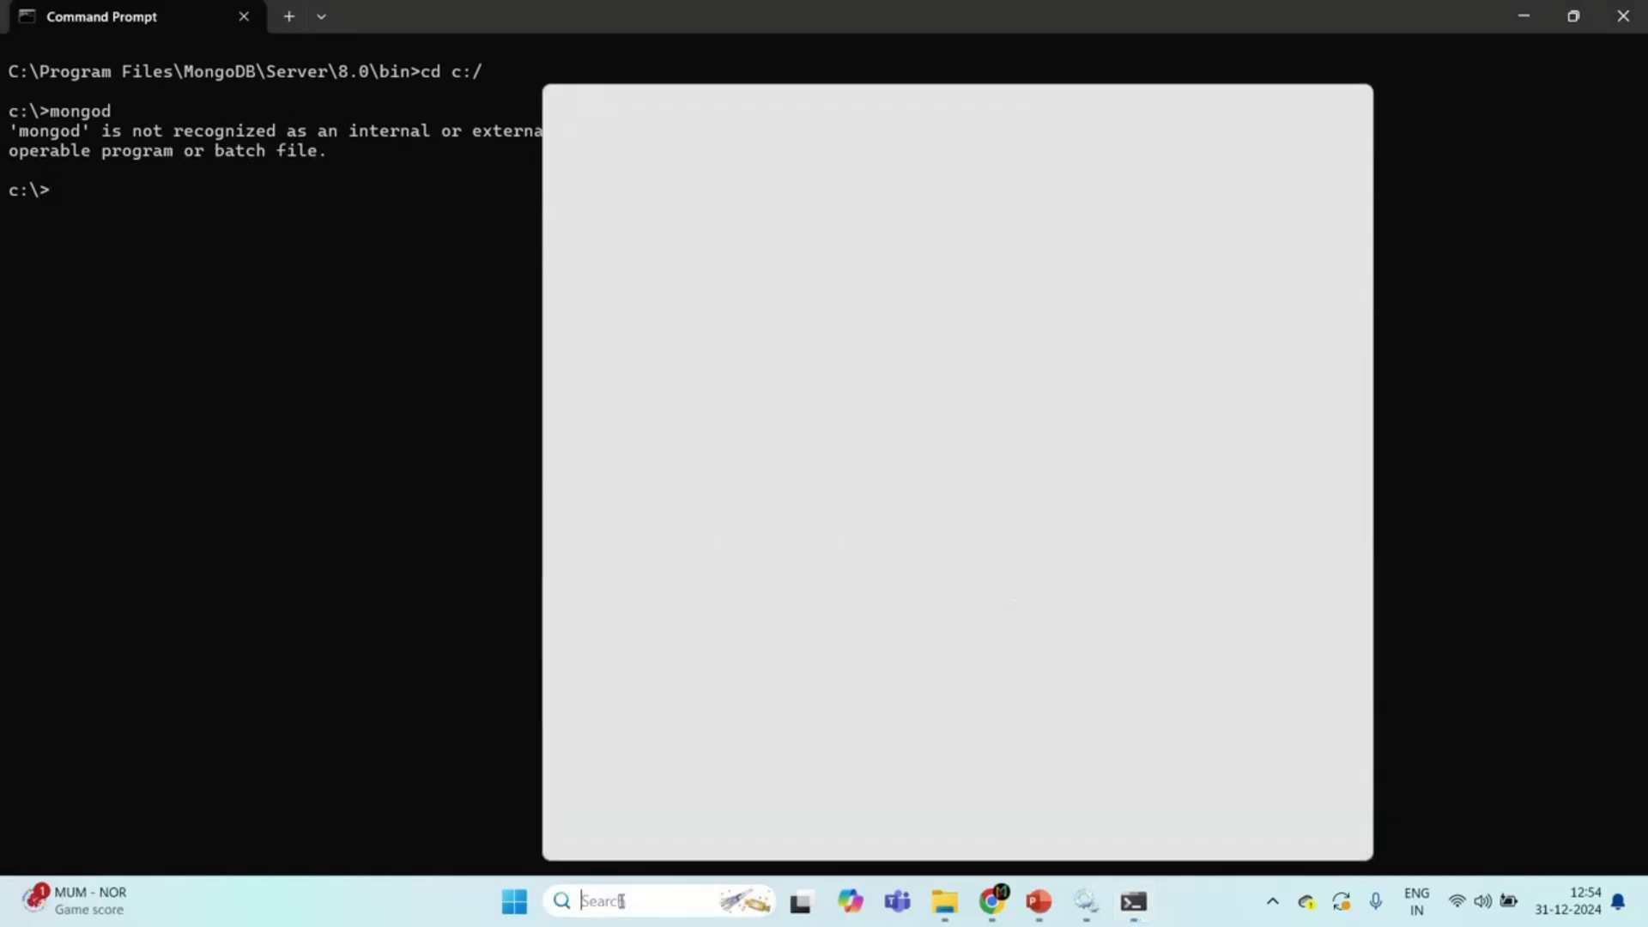
text(edit)
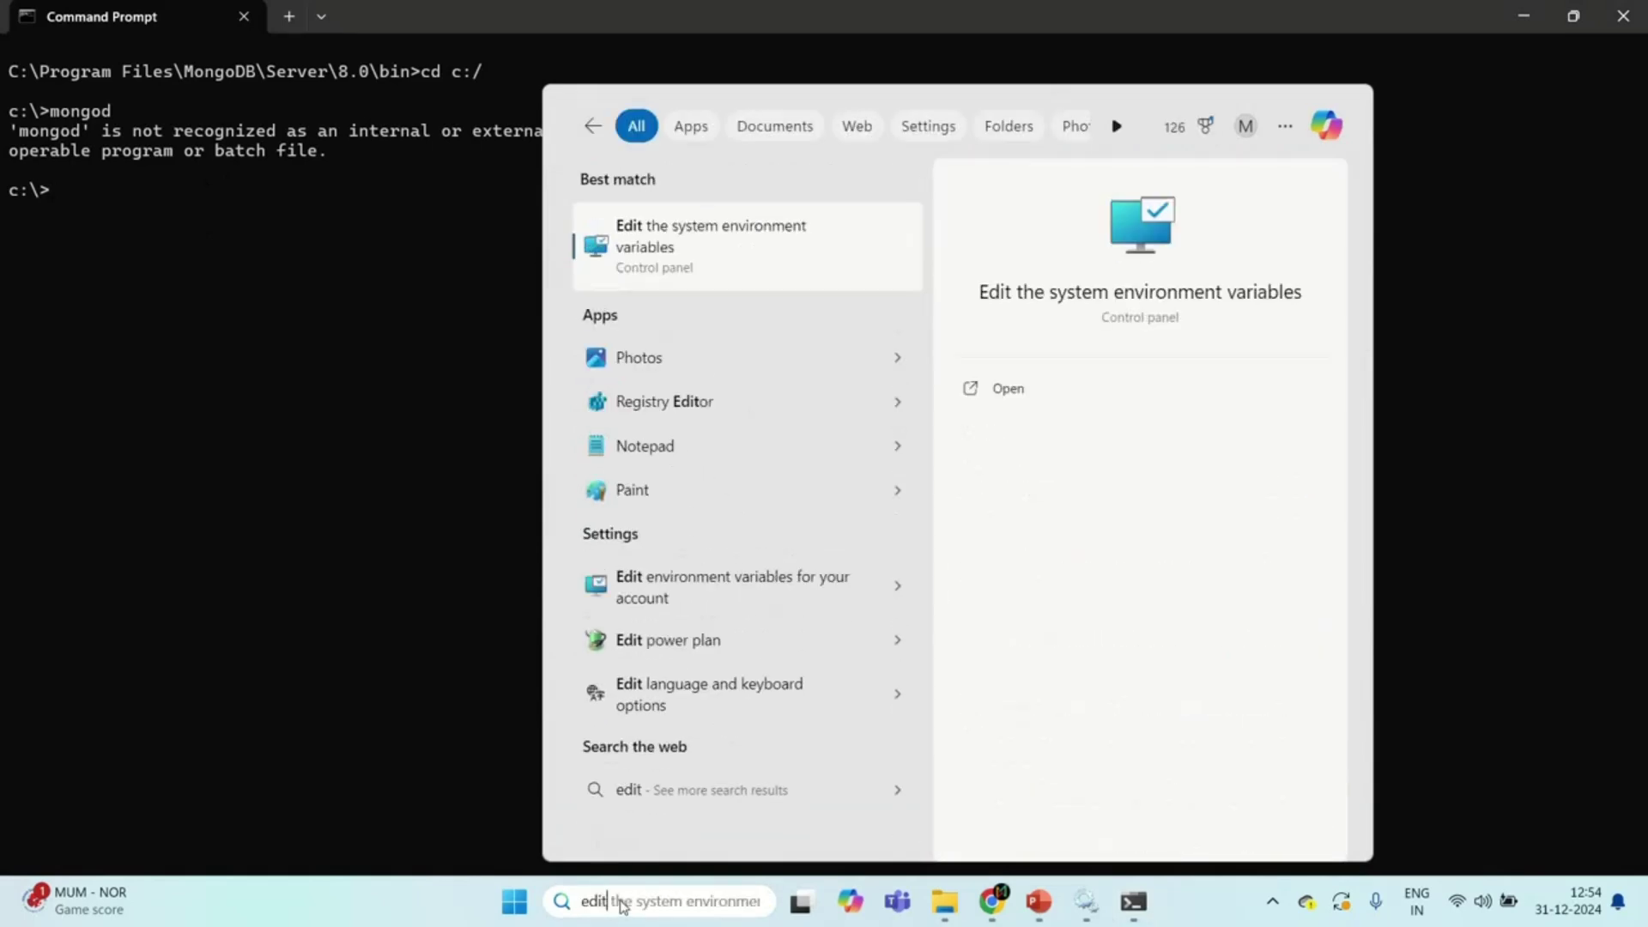
click(740, 258)
click(482, 550)
click(968, 676)
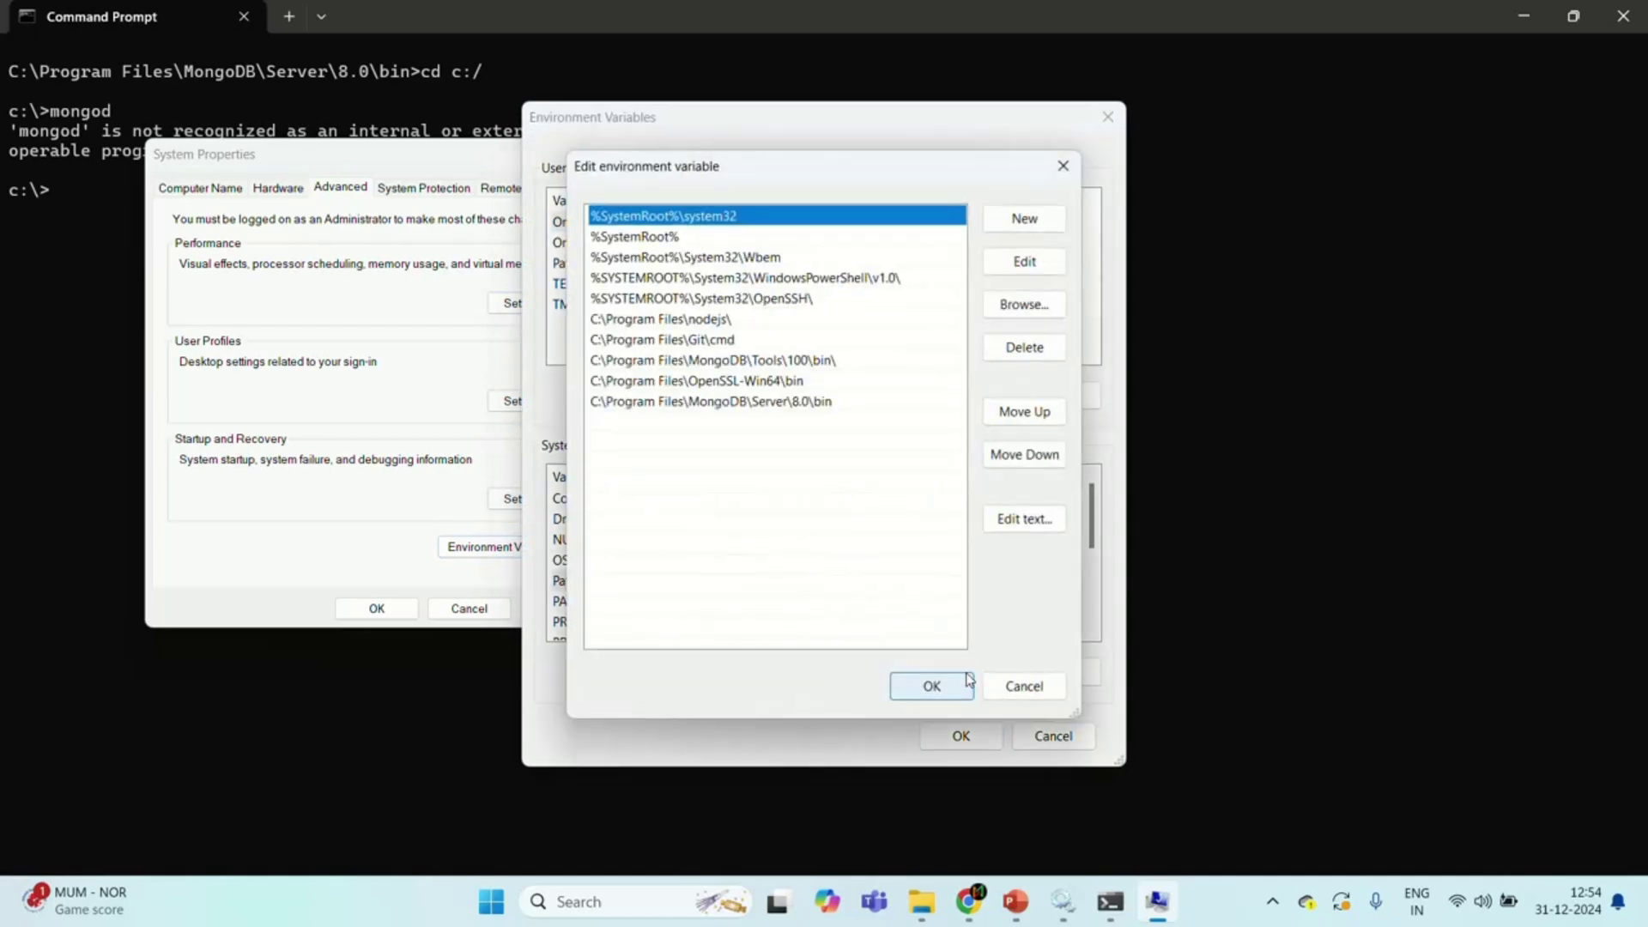
- Check the C:\Program Files\MongoDB\Server\8.0\bin entry in the system Path and close all the environment variable dialogs
click(866, 403)
click(837, 403)
click(876, 404)
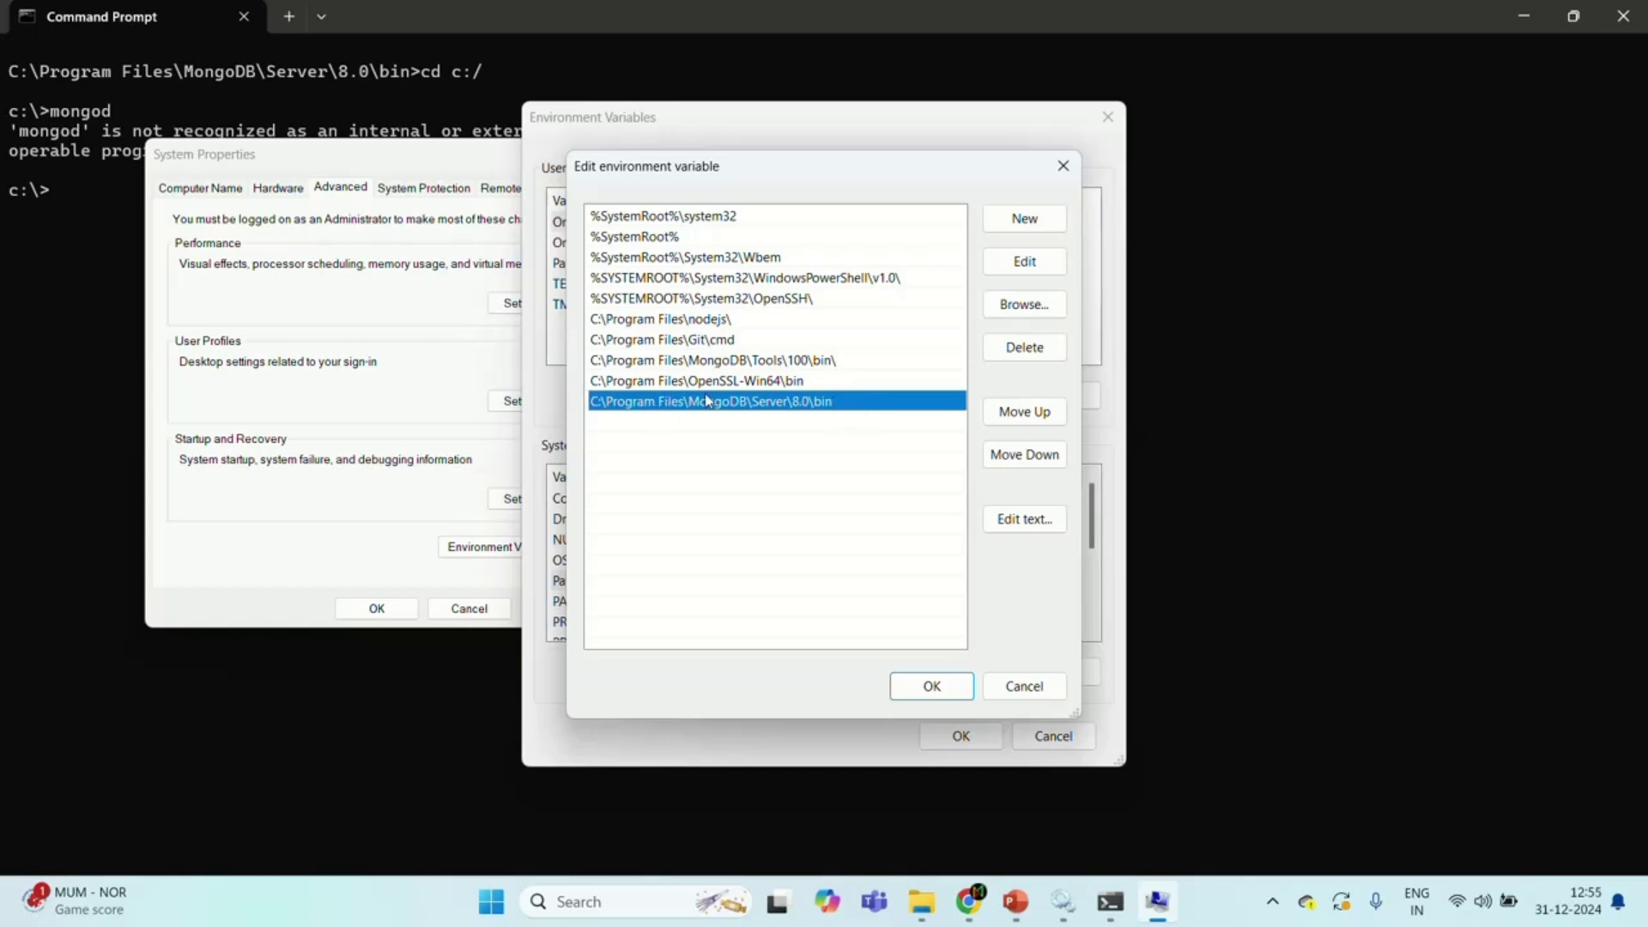
click(840, 403)
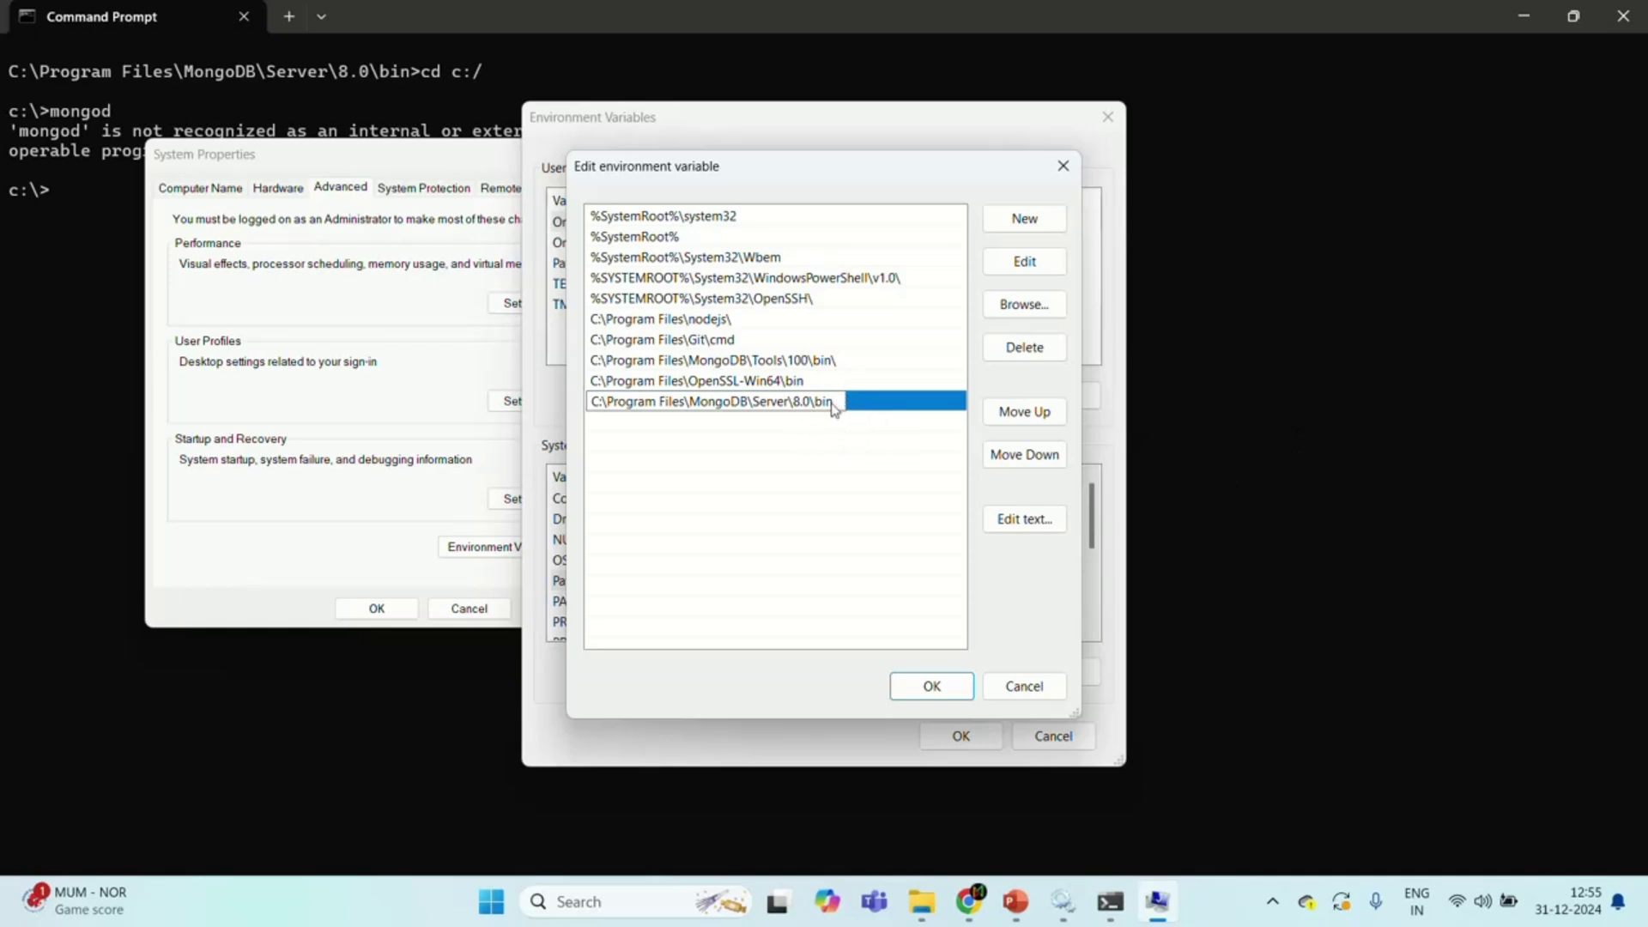
drag(832, 409, 586, 393)
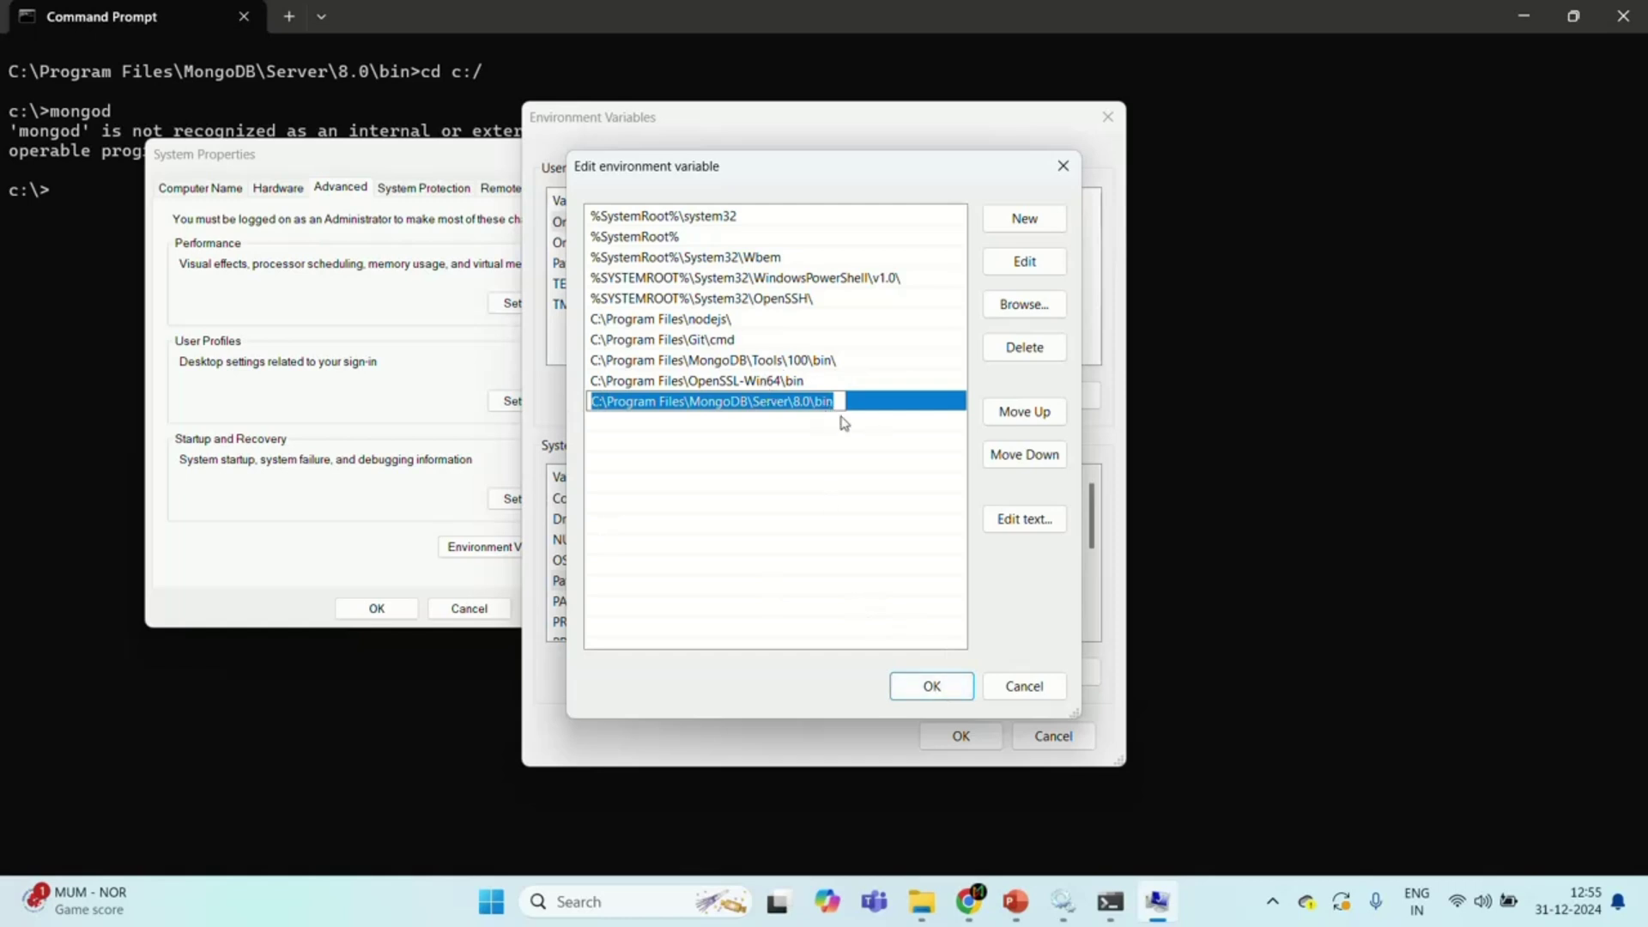
click(931, 687)
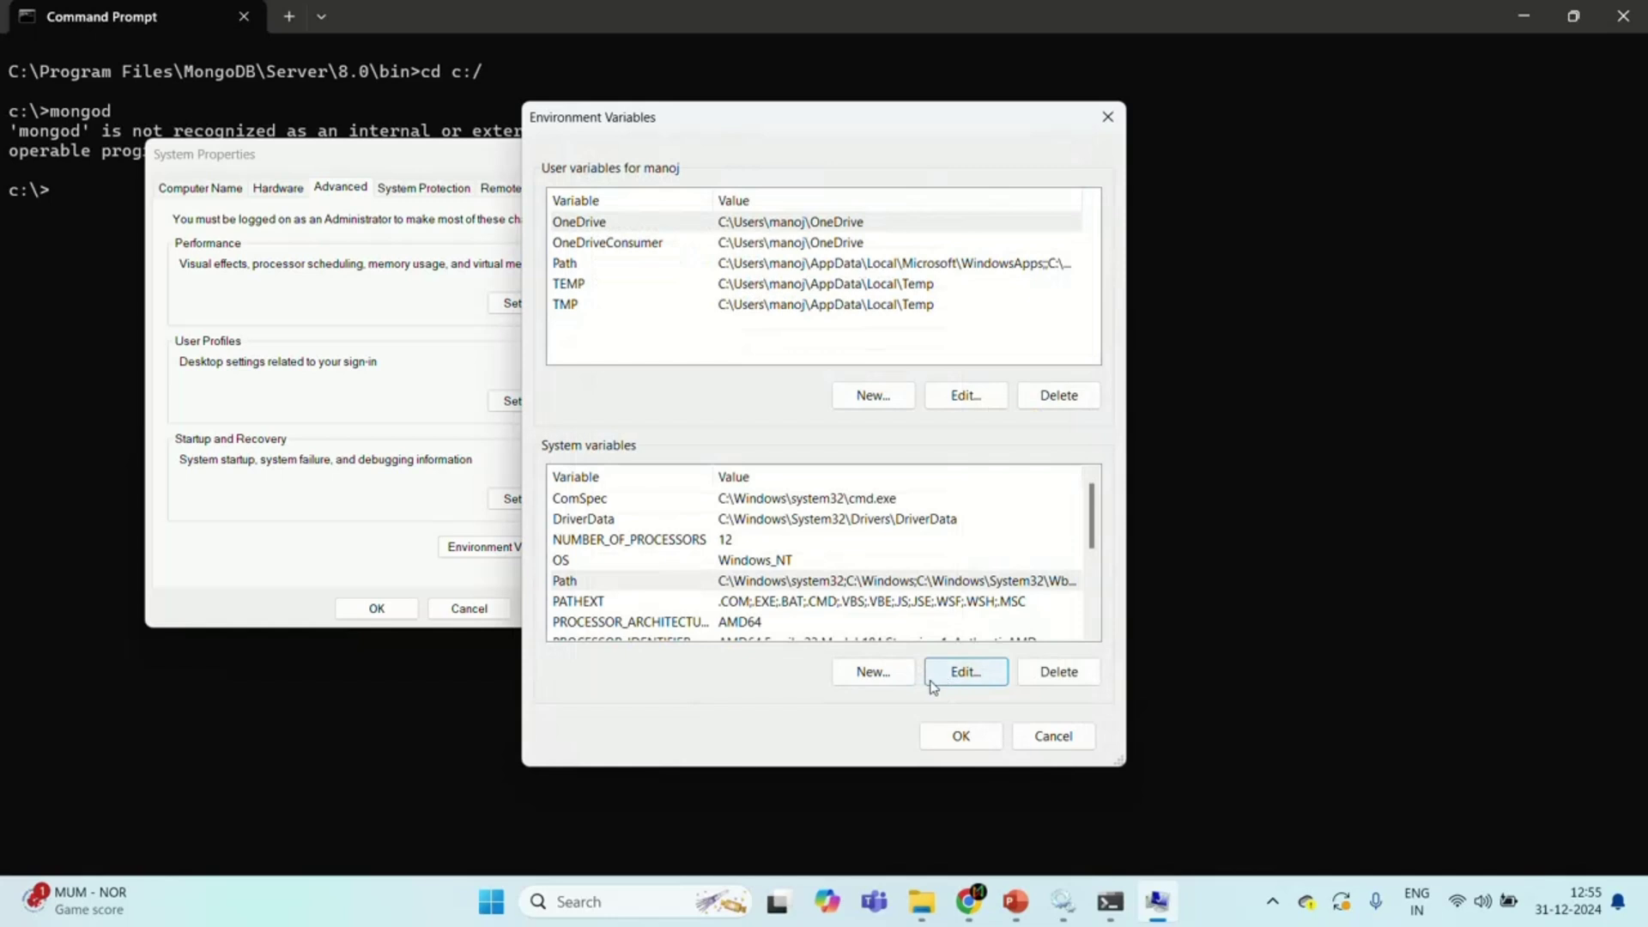
click(961, 737)
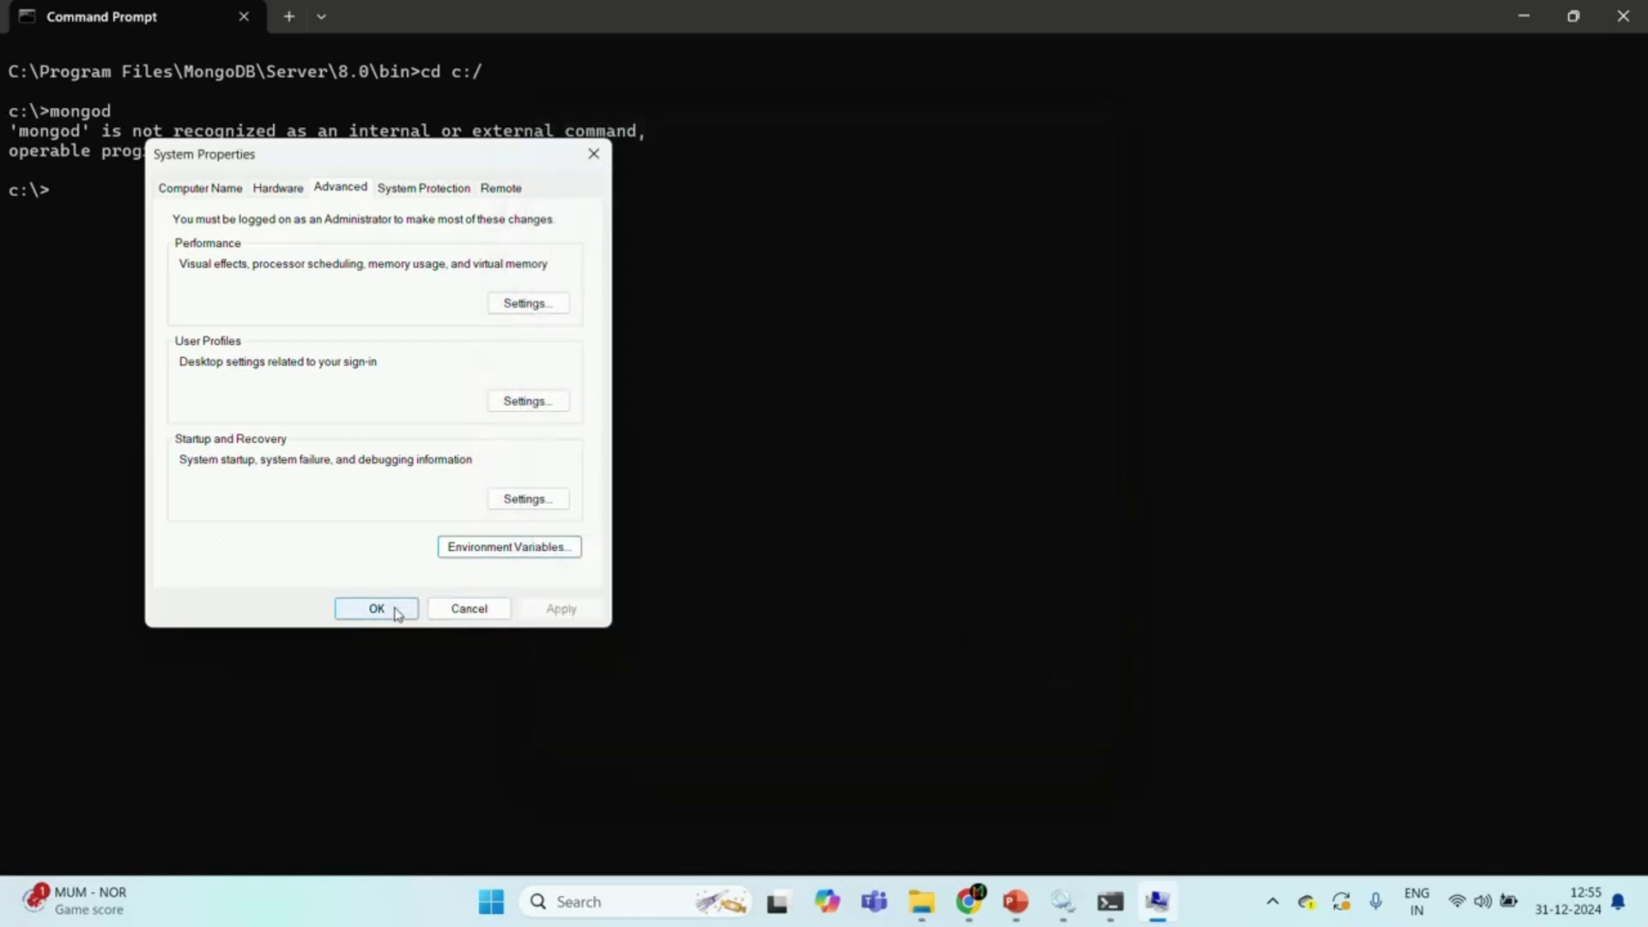
click(390, 610)
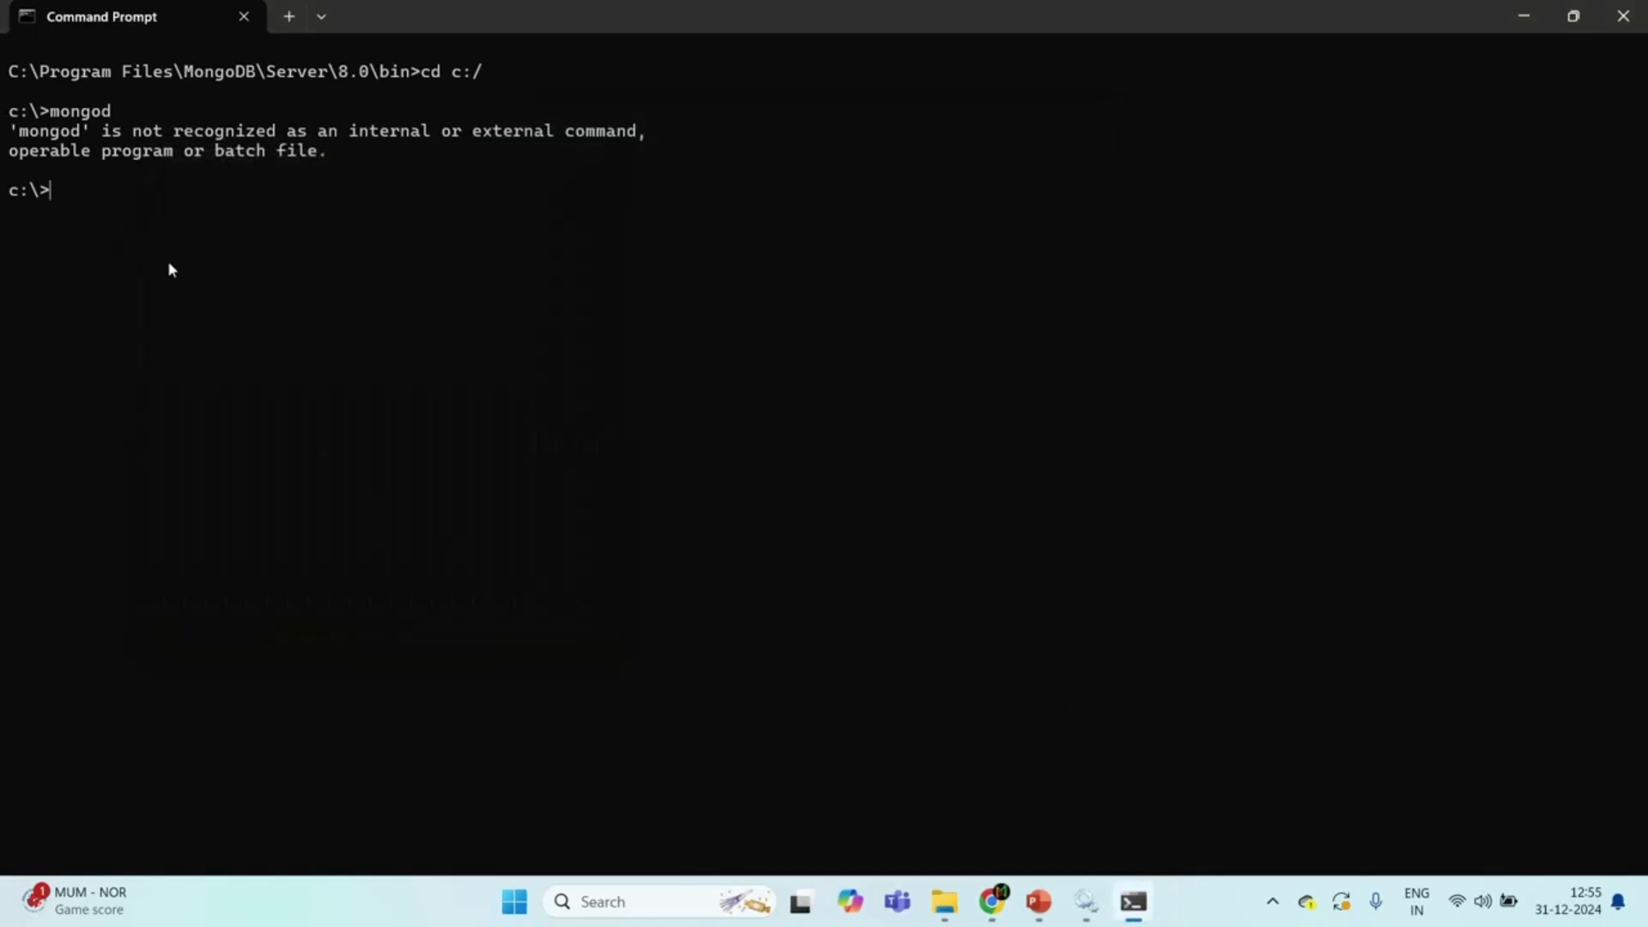
- Change the directory to C:\Program Files\MongoDB\Server\8.0\bin and run mongod from there
key(Up)
key(Up)
key(Up)
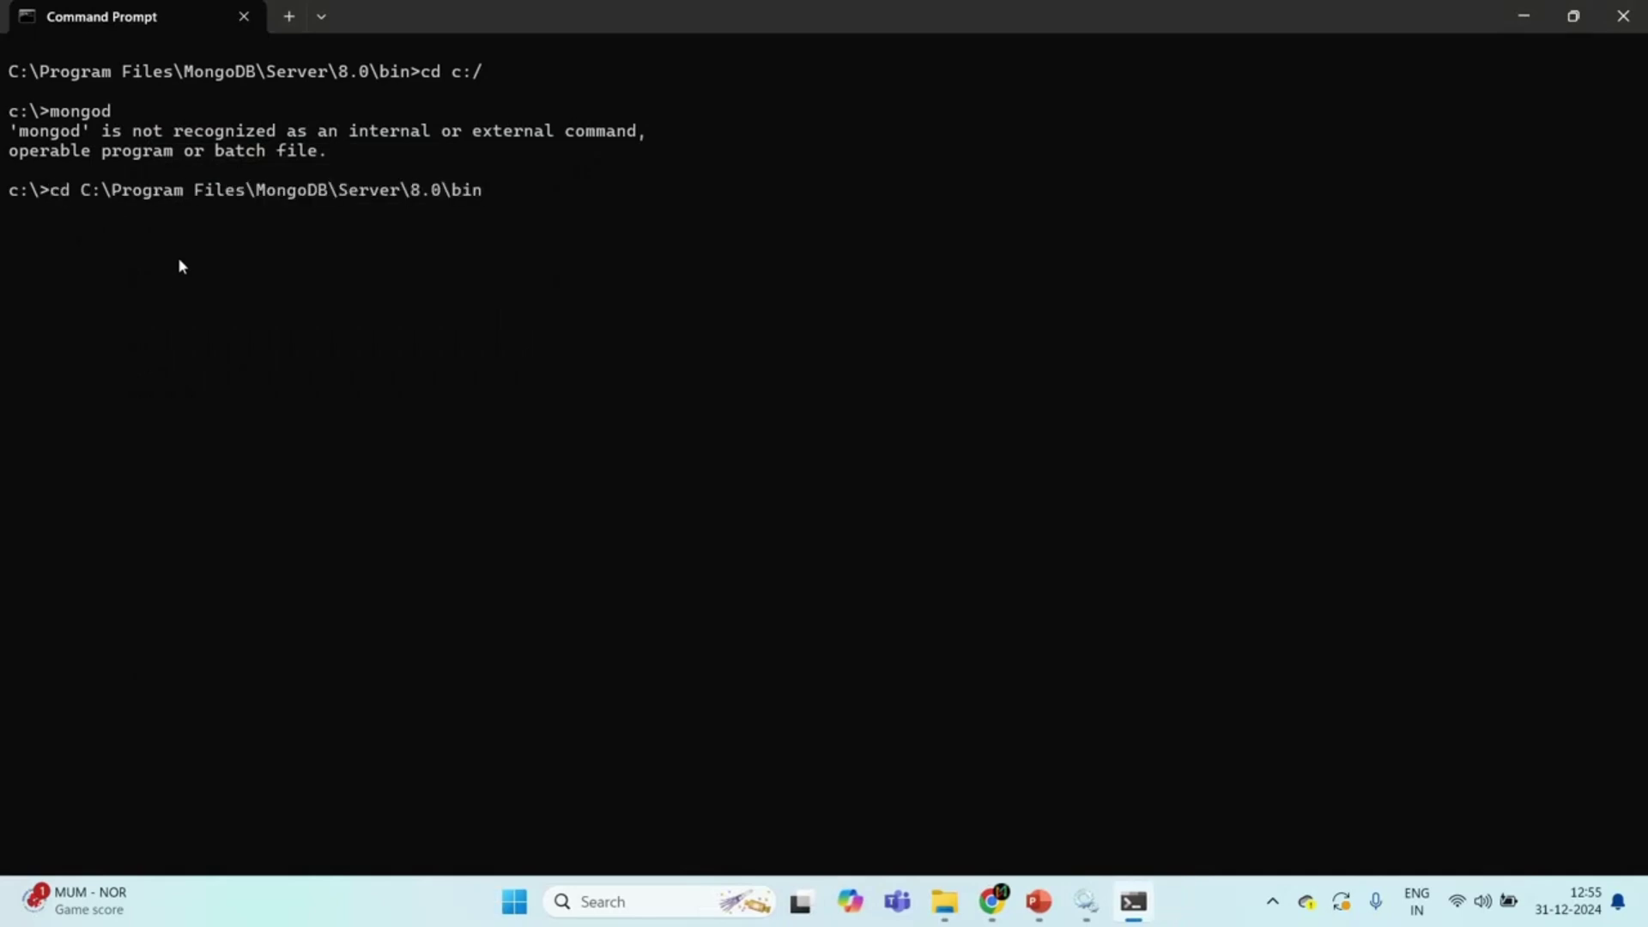
key(Return)
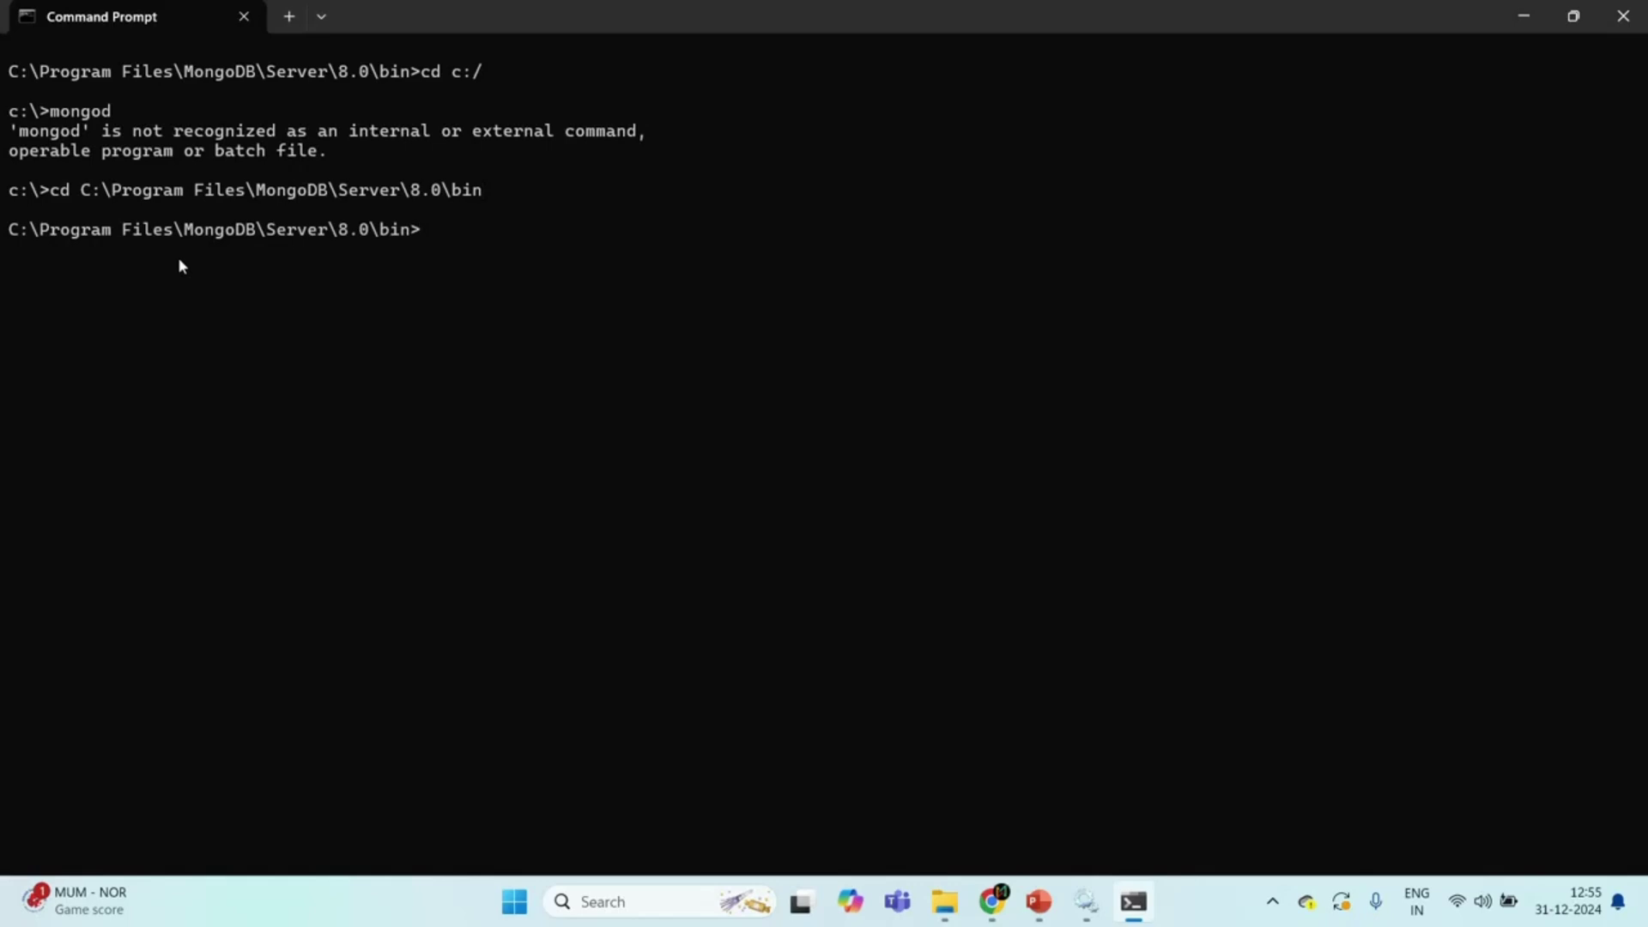
text(mongod)
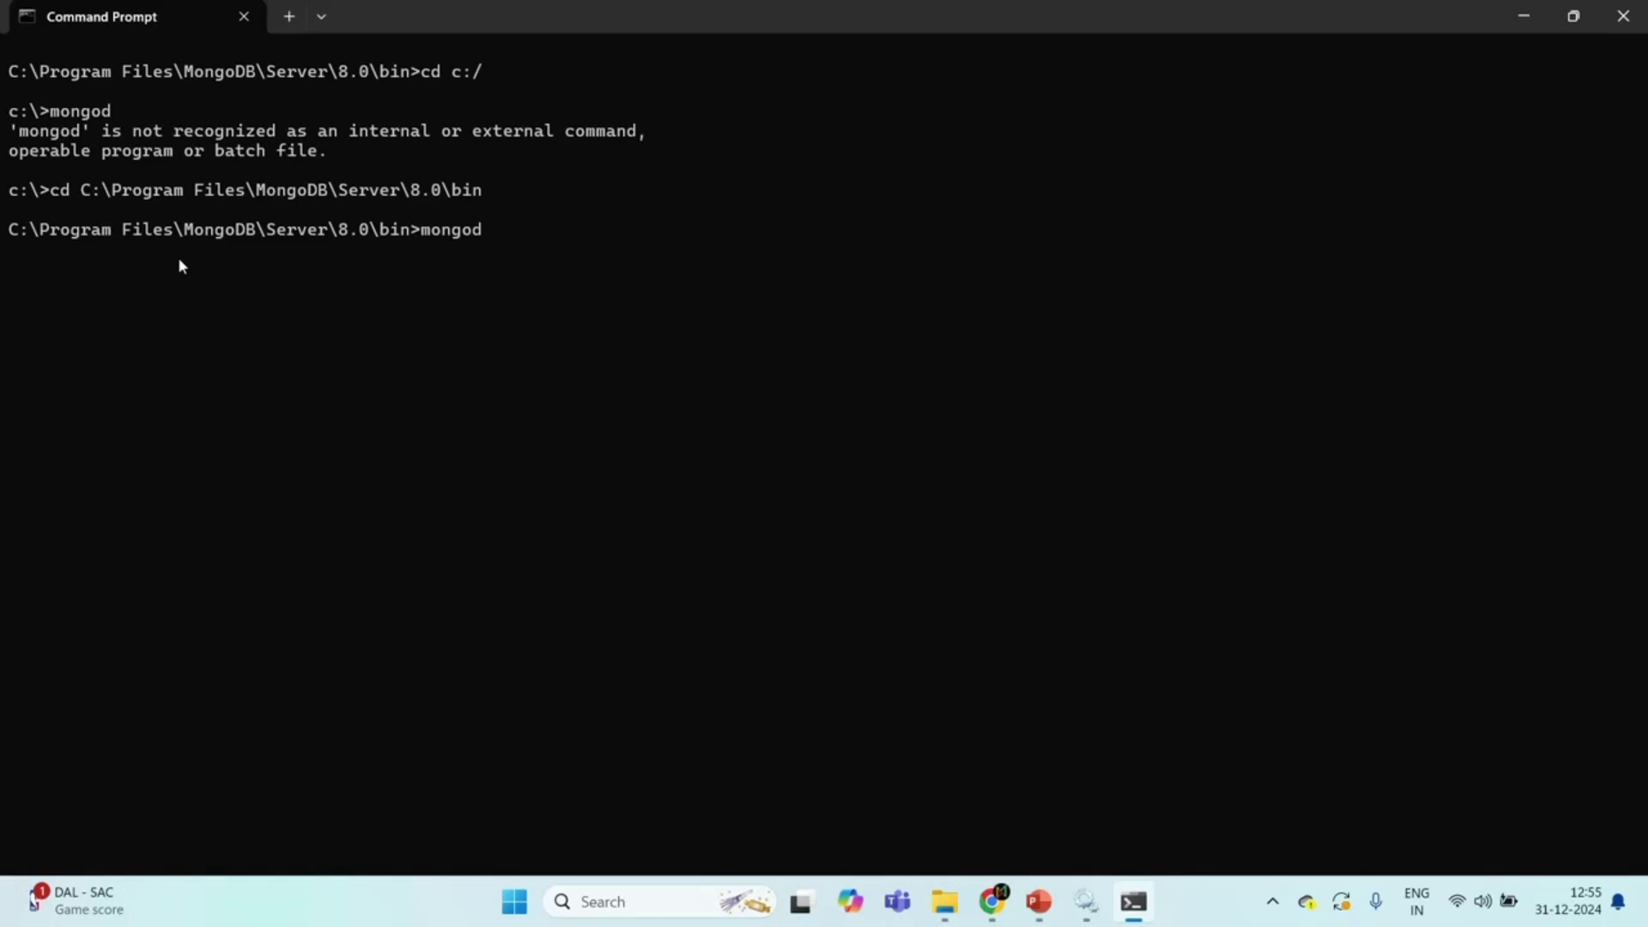
key(Return)
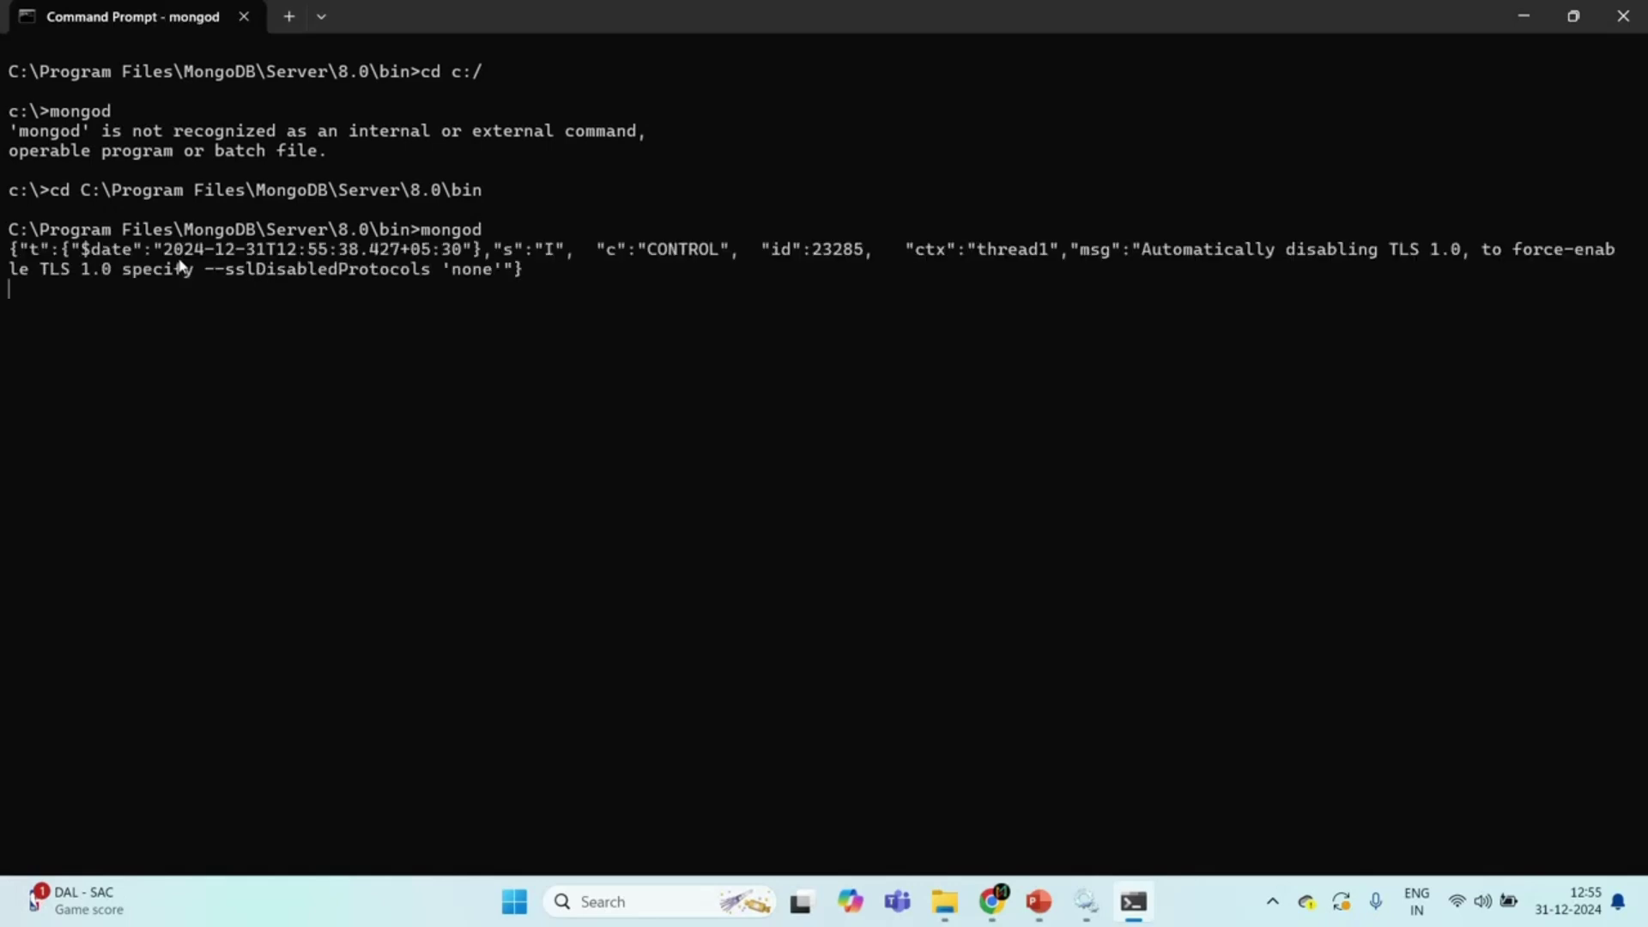
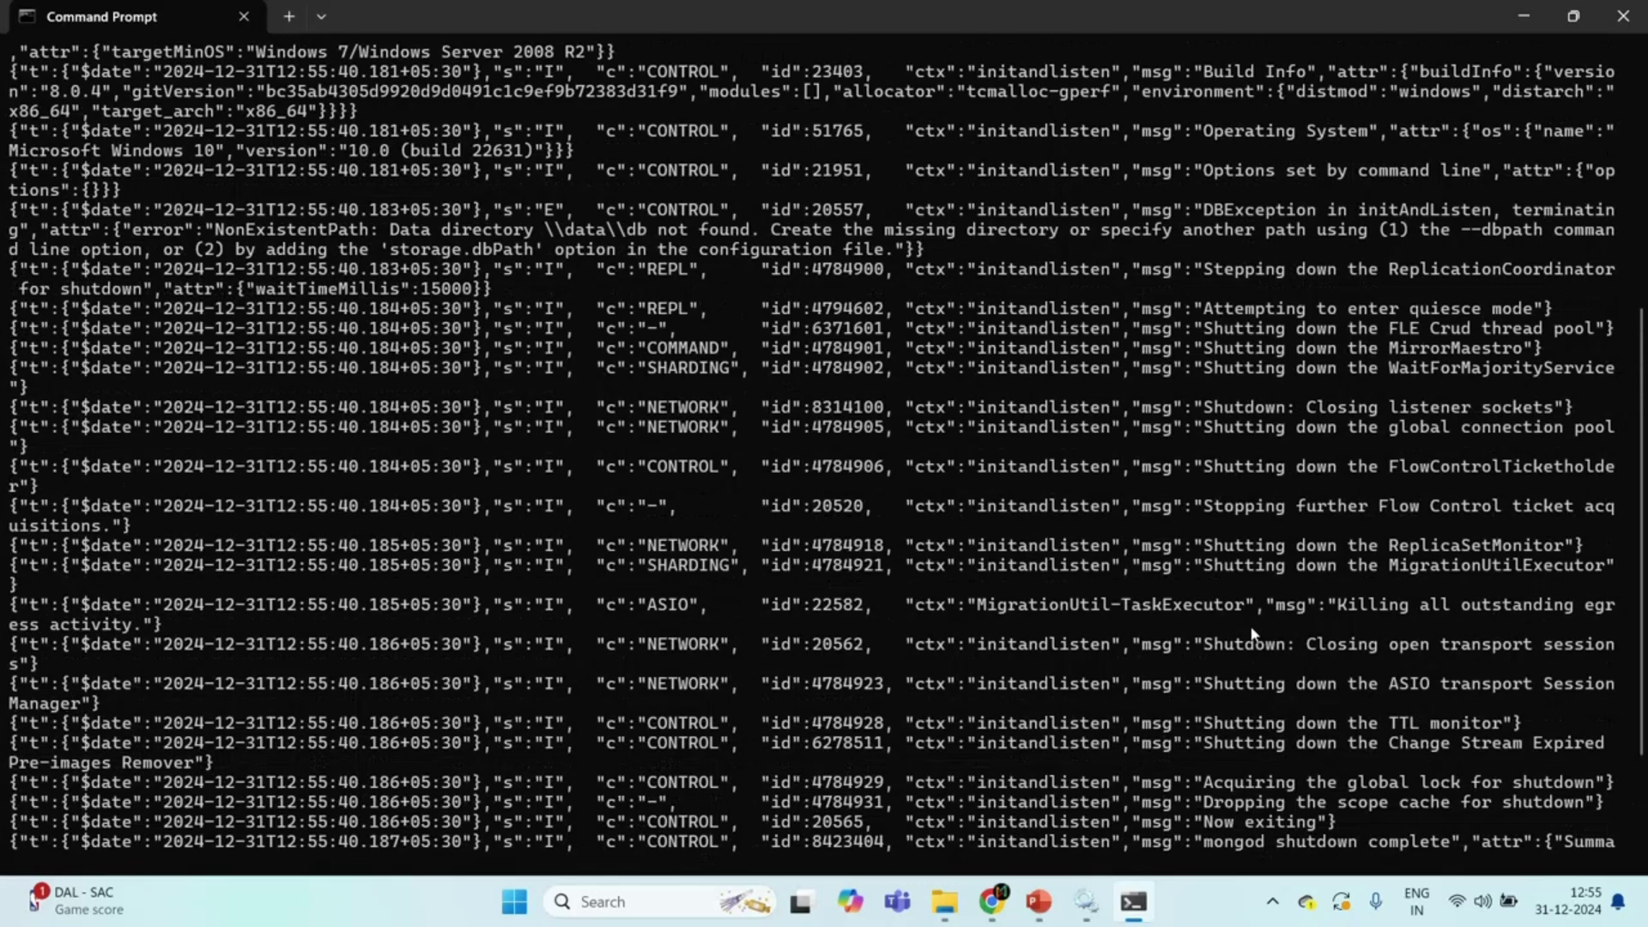
- Examine the error about the data directory in the mongod output and locate the data and log folders under Server\8.0 in File Explorer
scroll(1251, 635, up, 2)
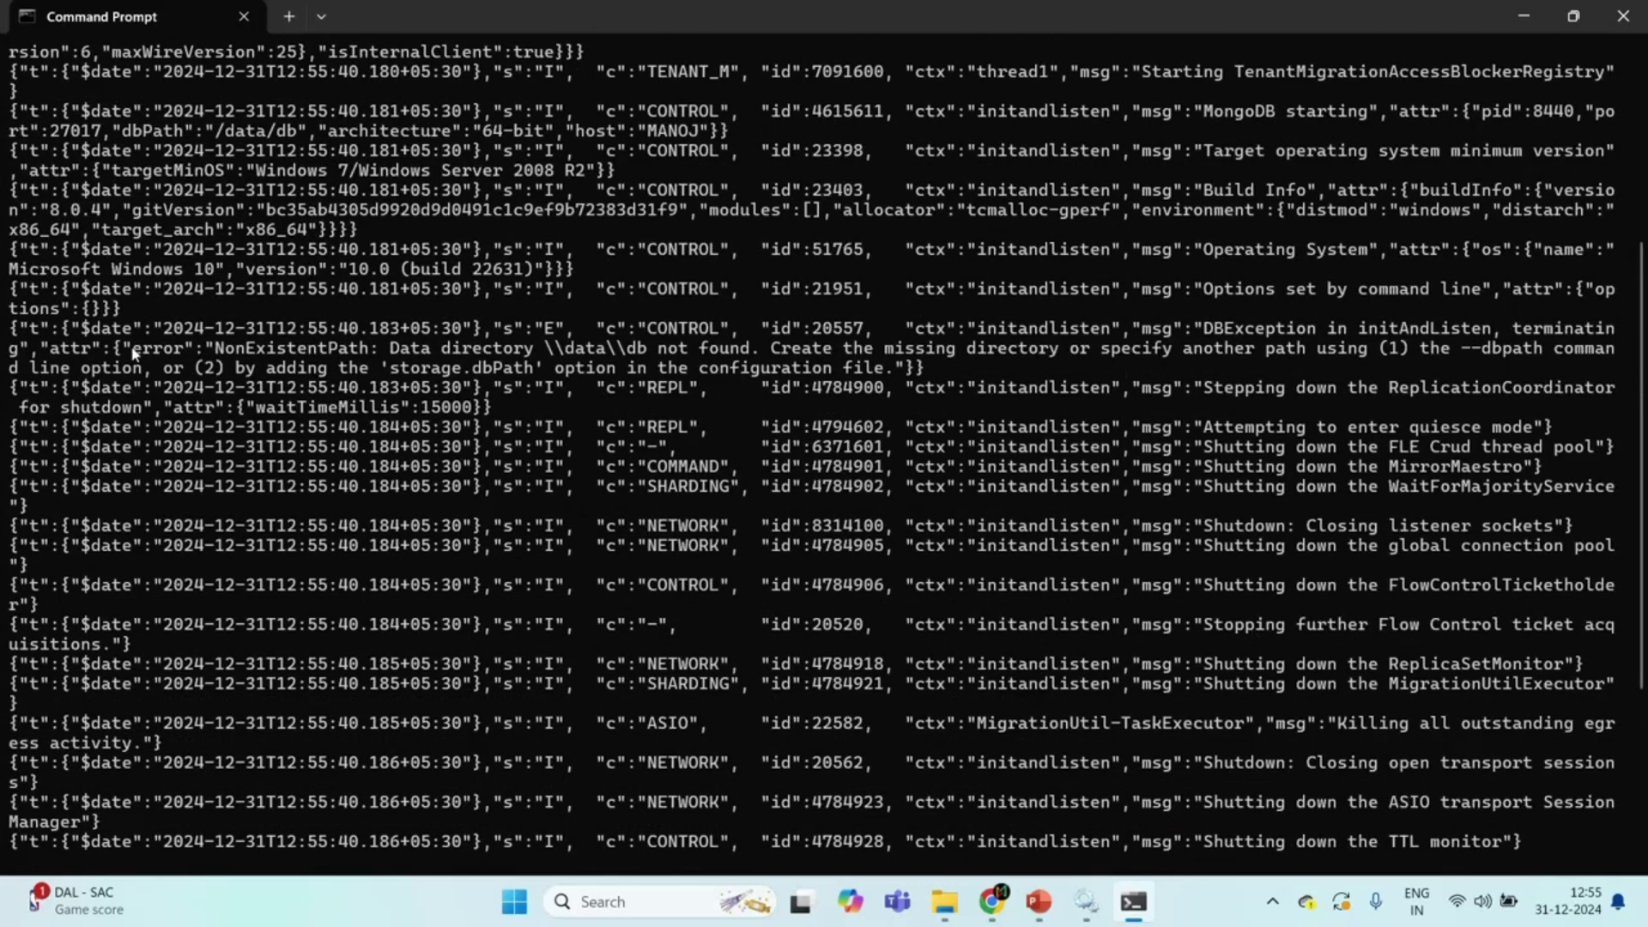
drag(131, 350, 181, 359)
drag(383, 350, 747, 354)
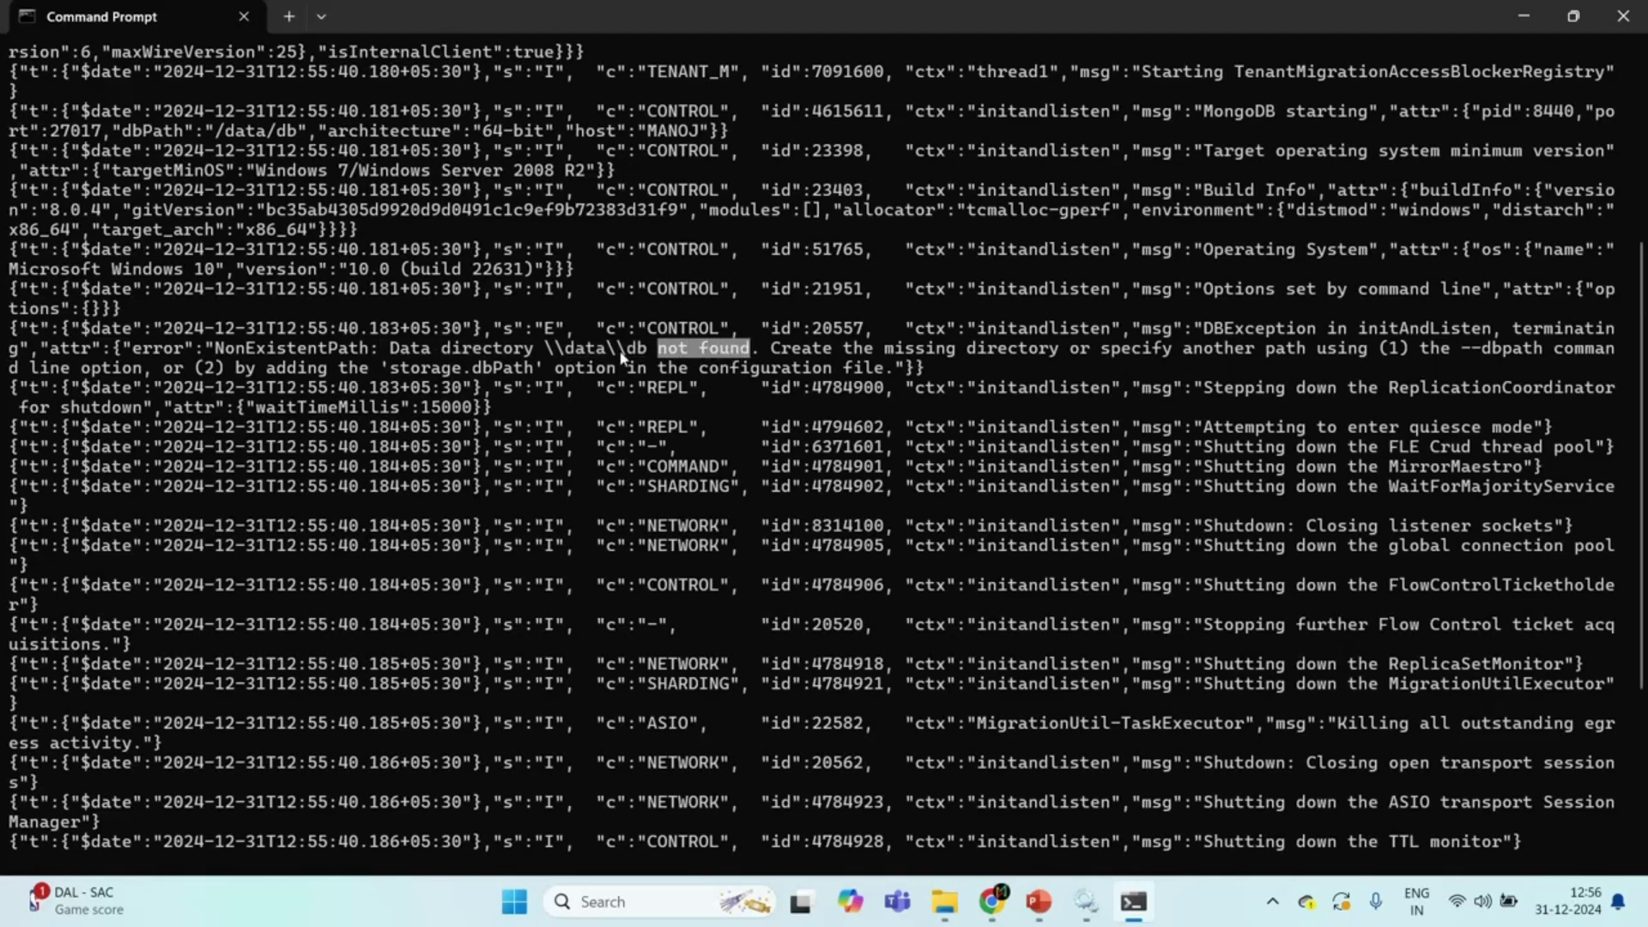
drag(552, 354, 646, 355)
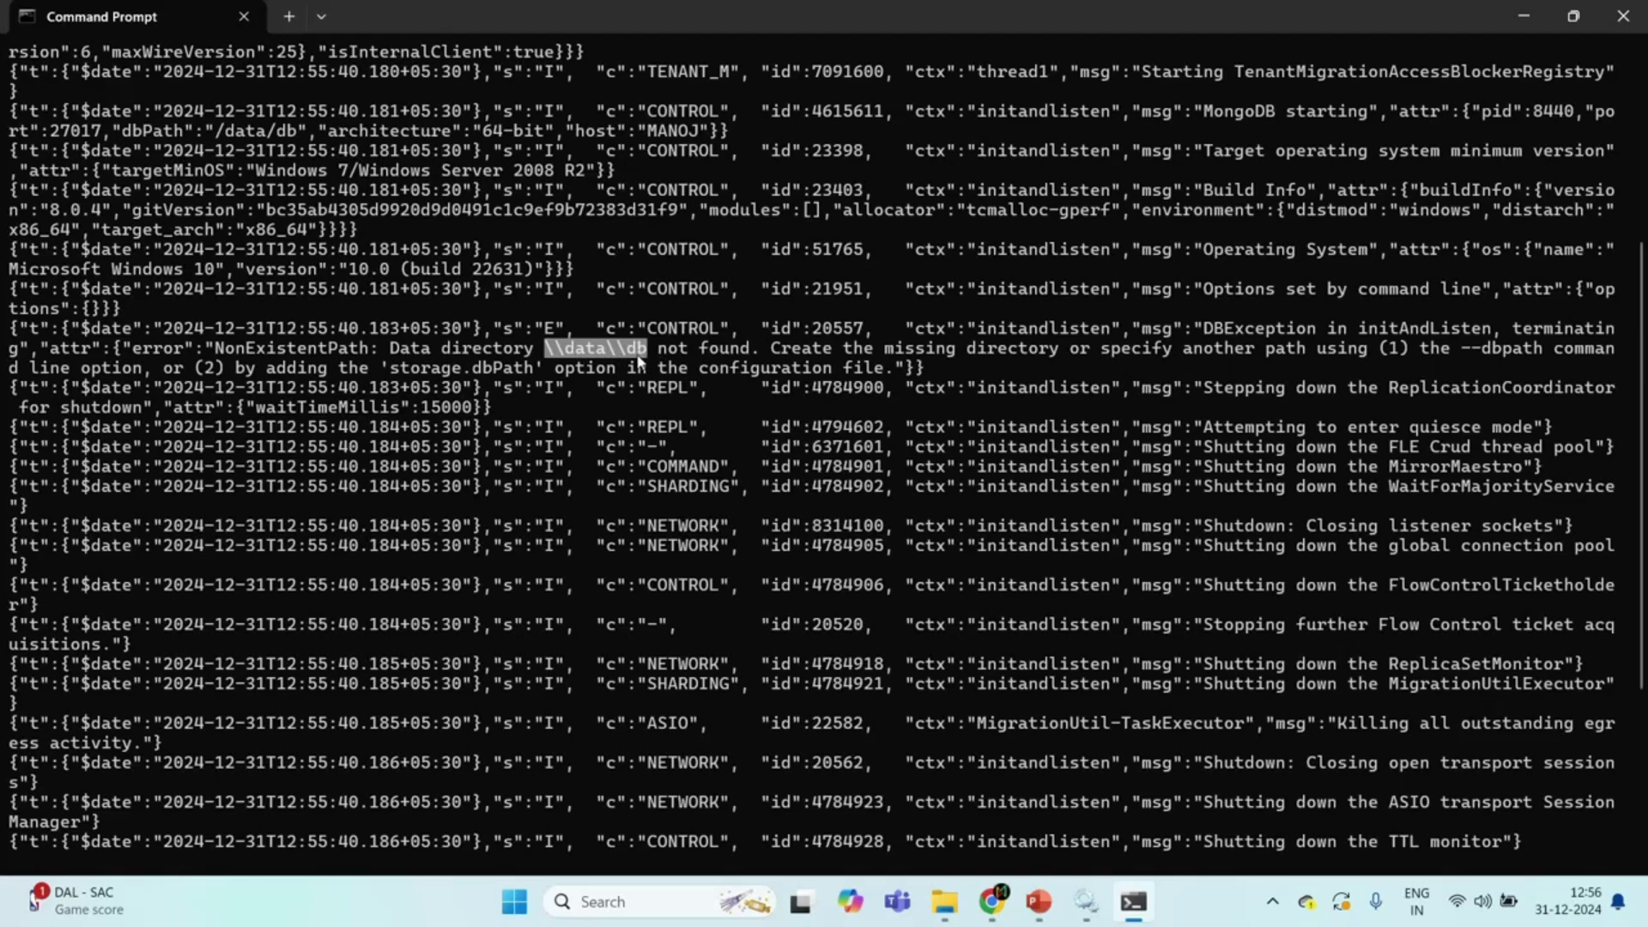
click(948, 906)
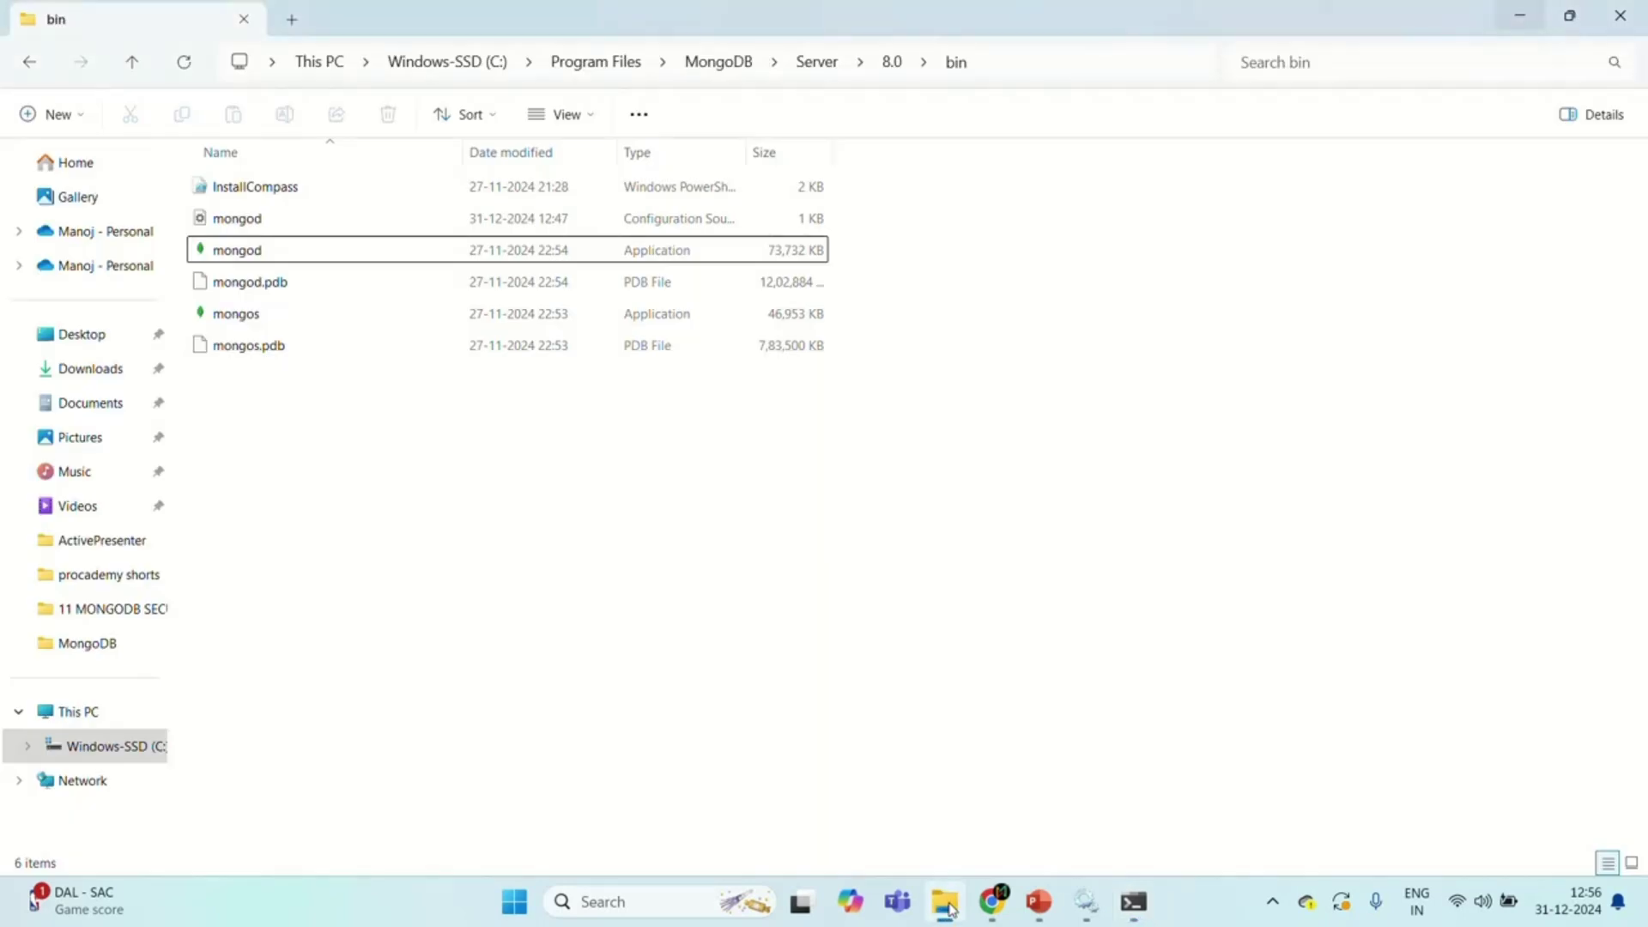
click(894, 64)
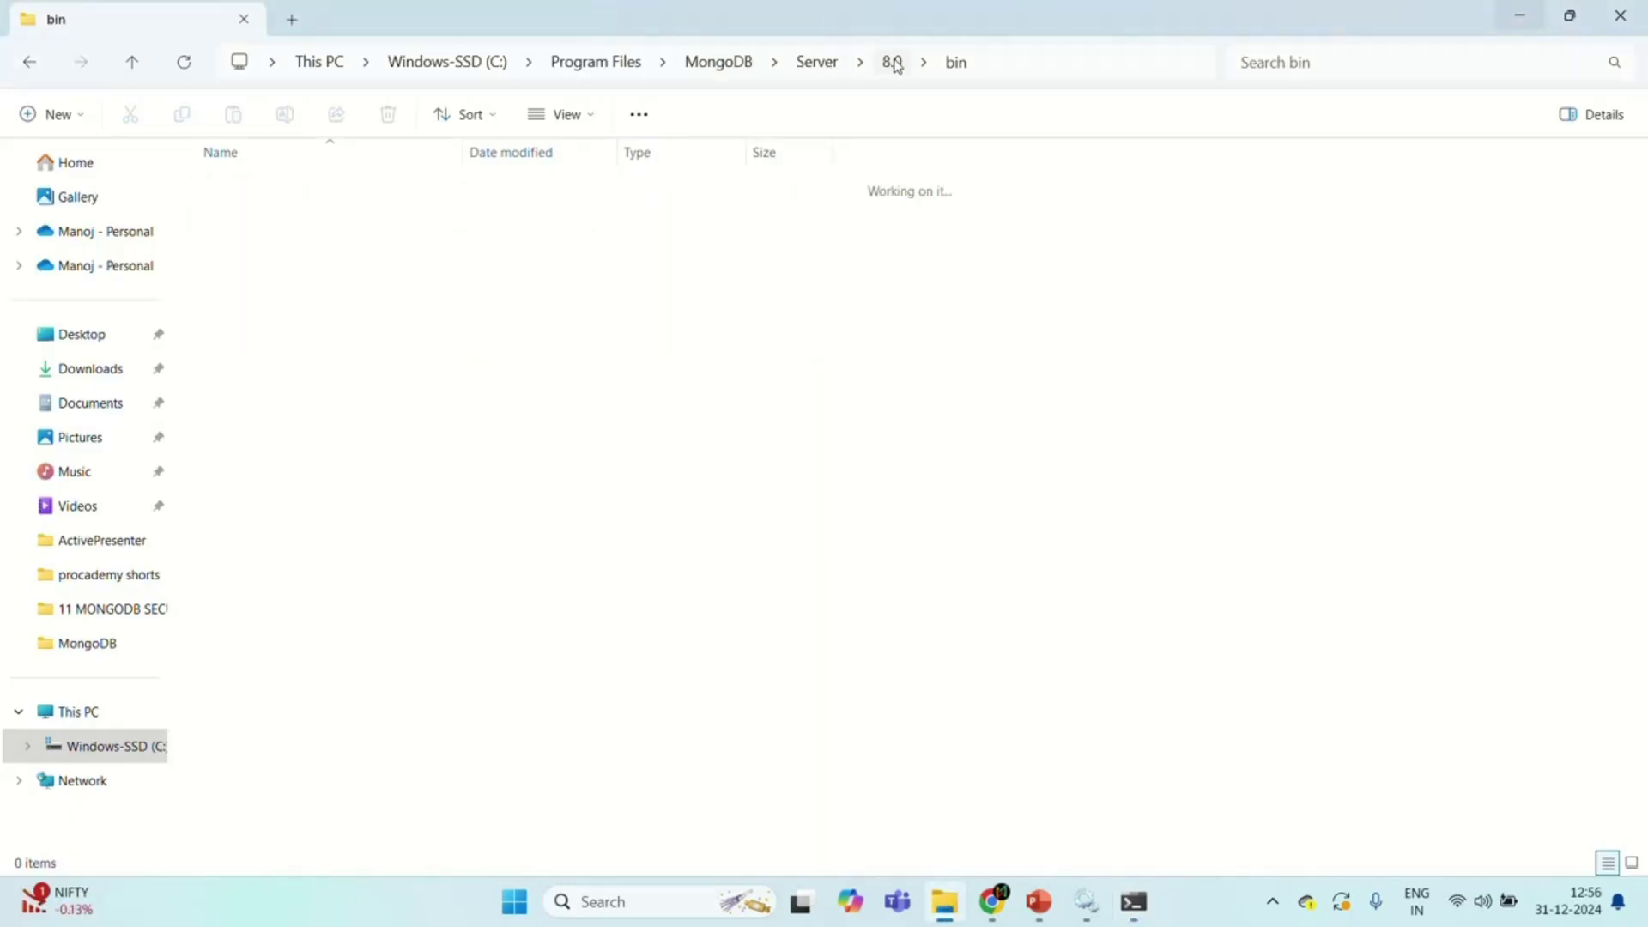
click(310, 225)
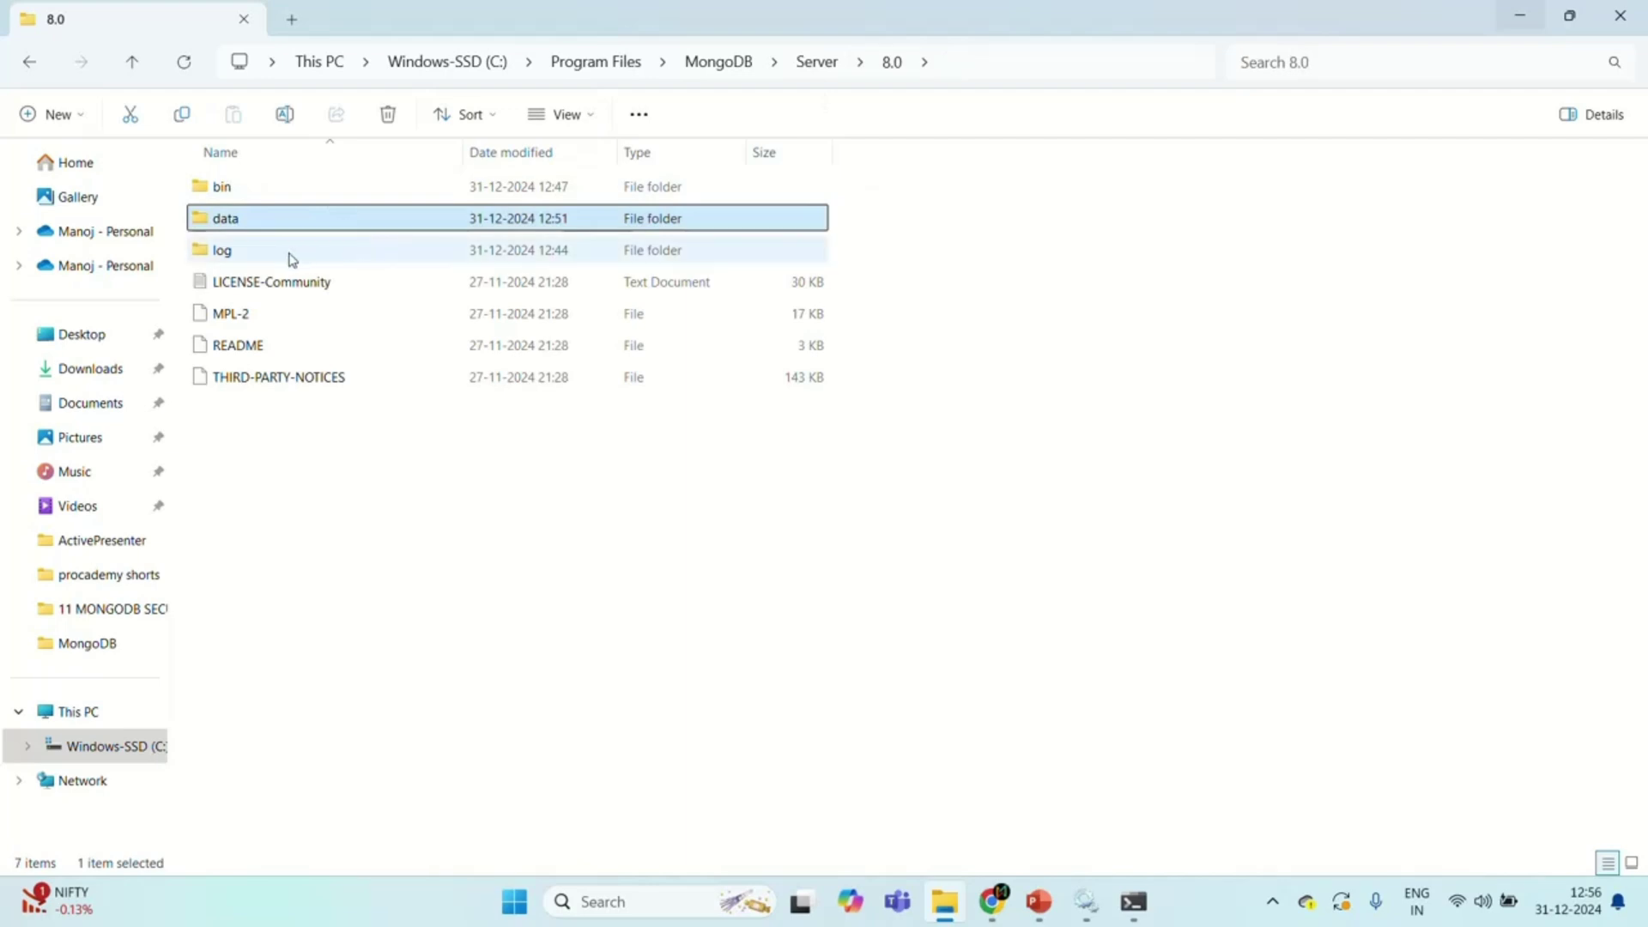
click(292, 259)
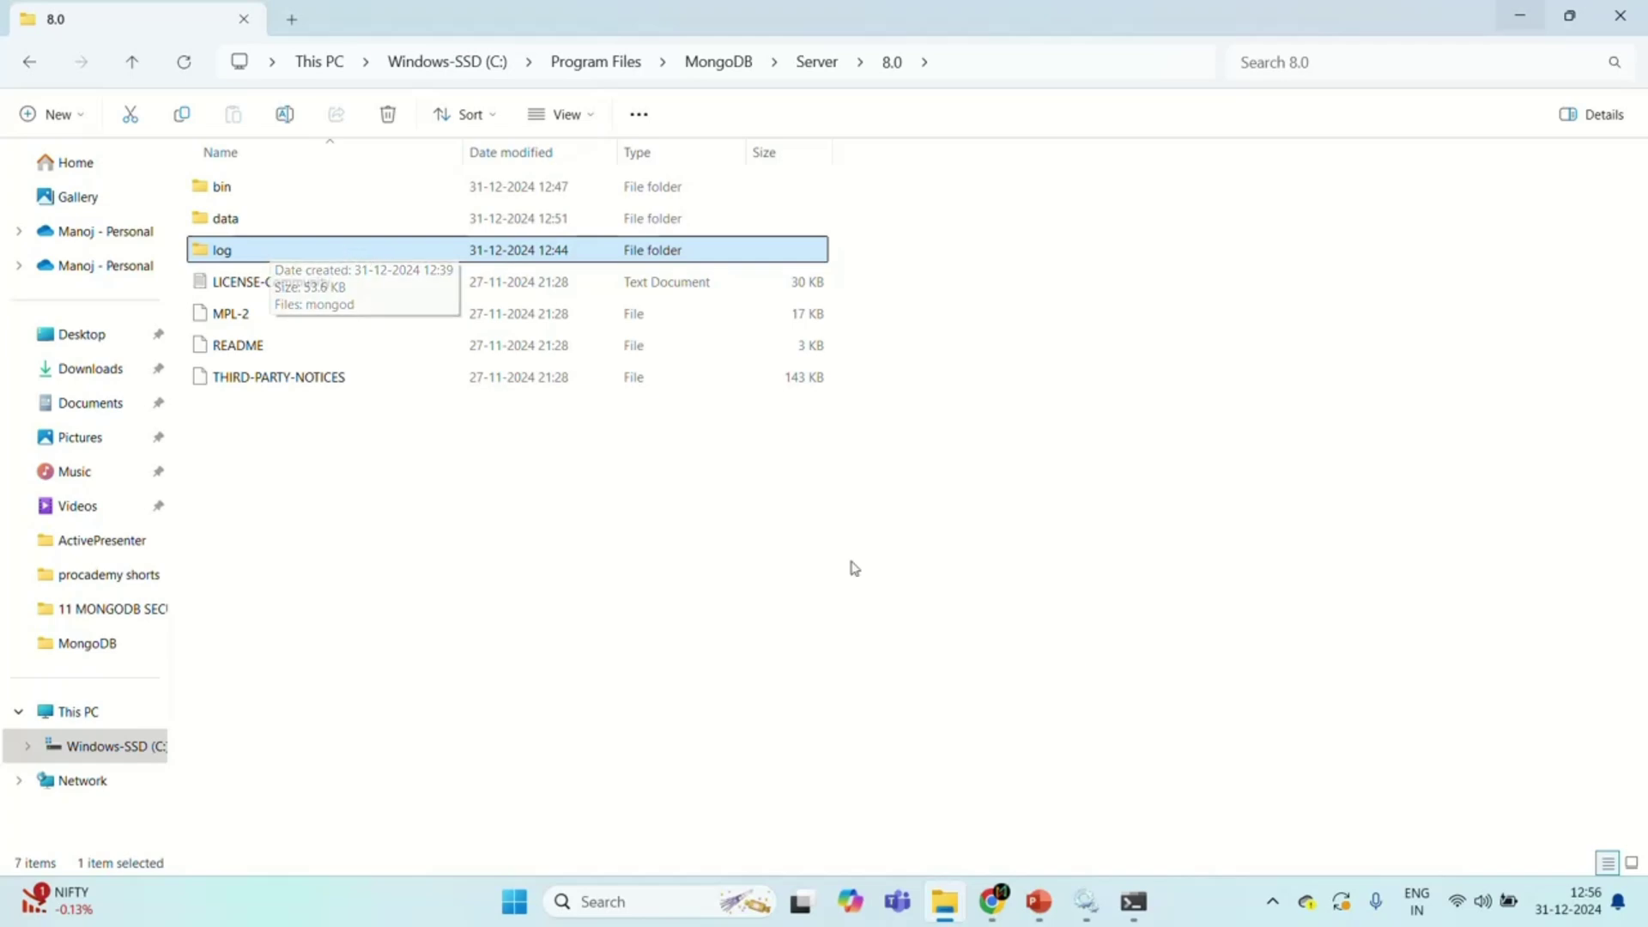
- Switch back to the Command Prompt window and clear the mongod output with cls
click(1133, 902)
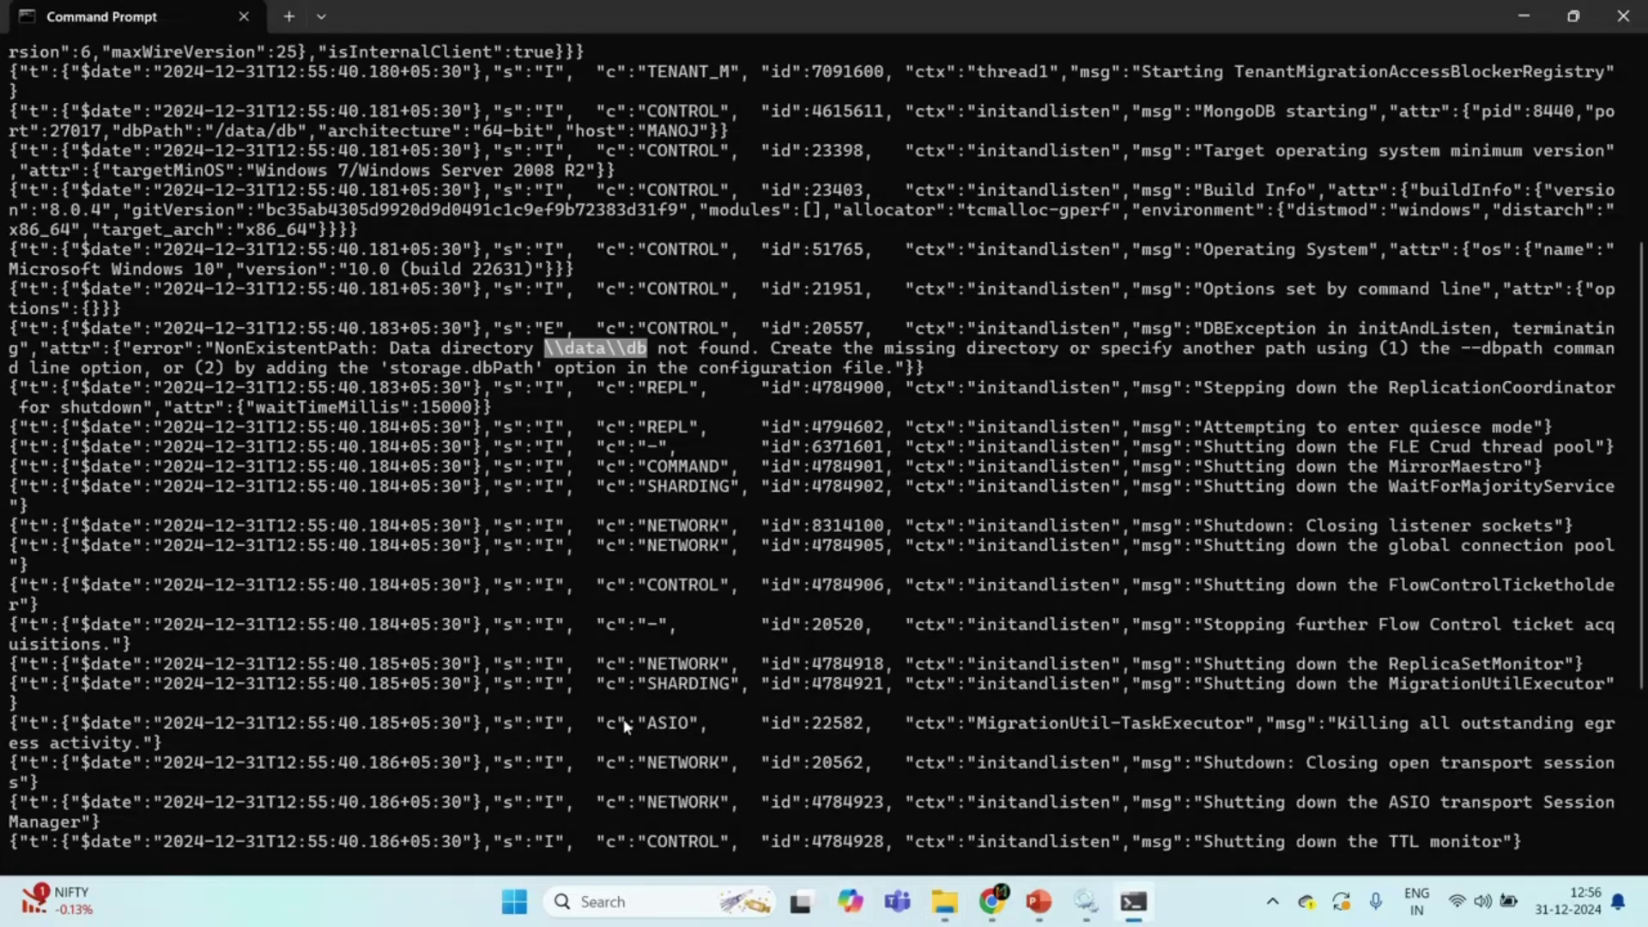
scroll(627, 726, down, 5)
text(cls)
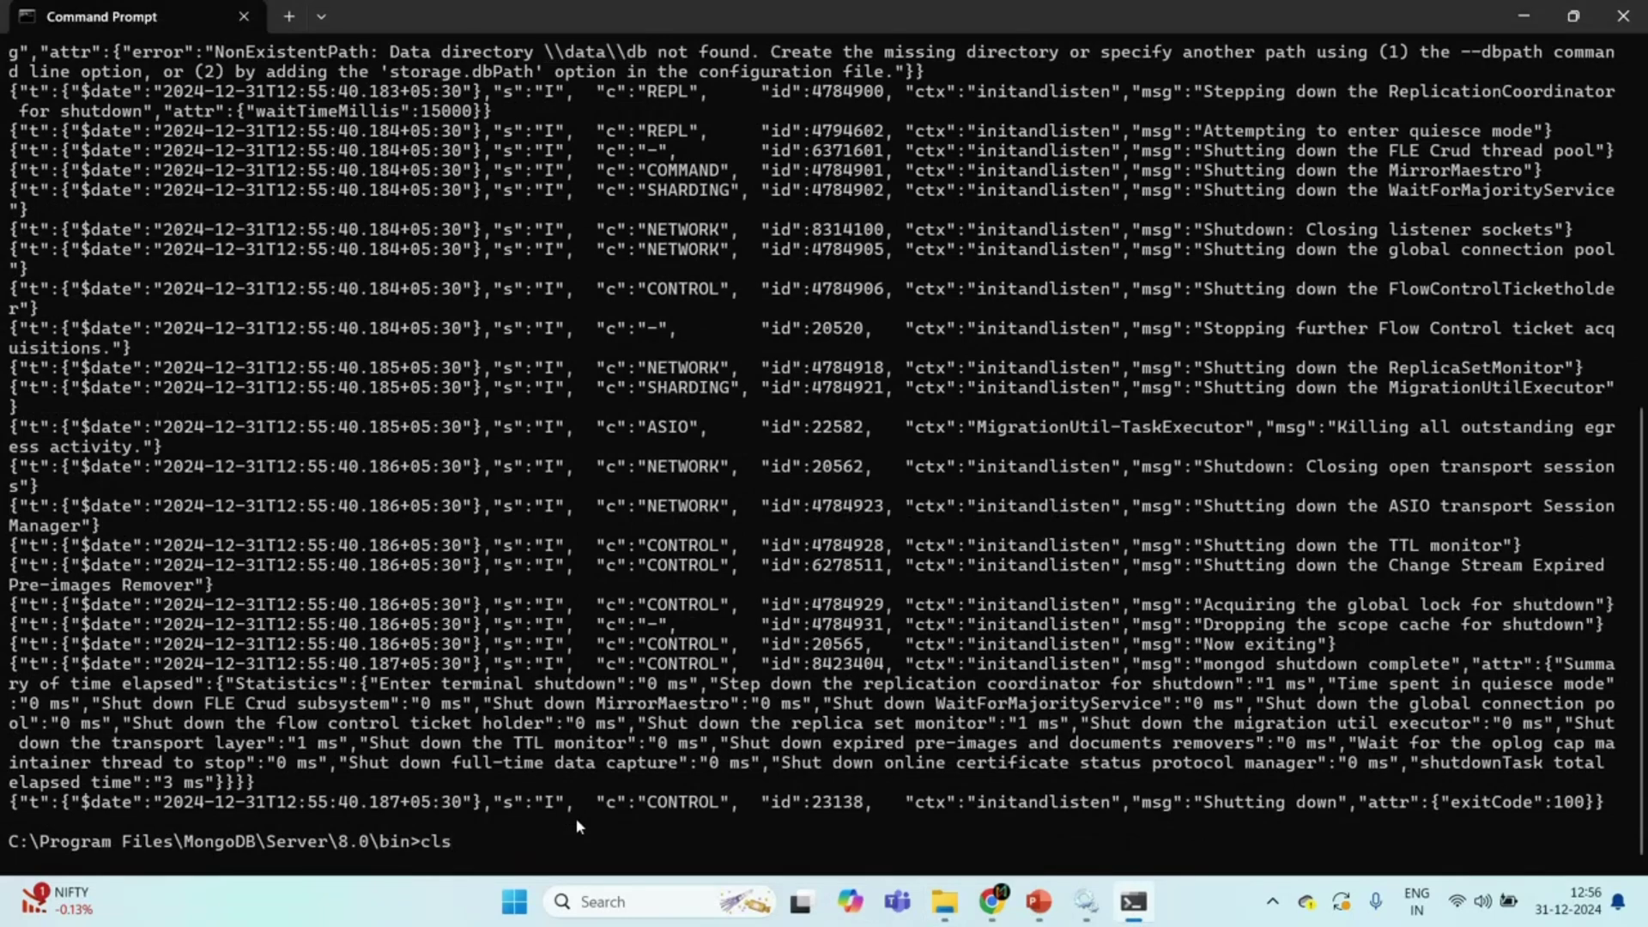
key(Return)
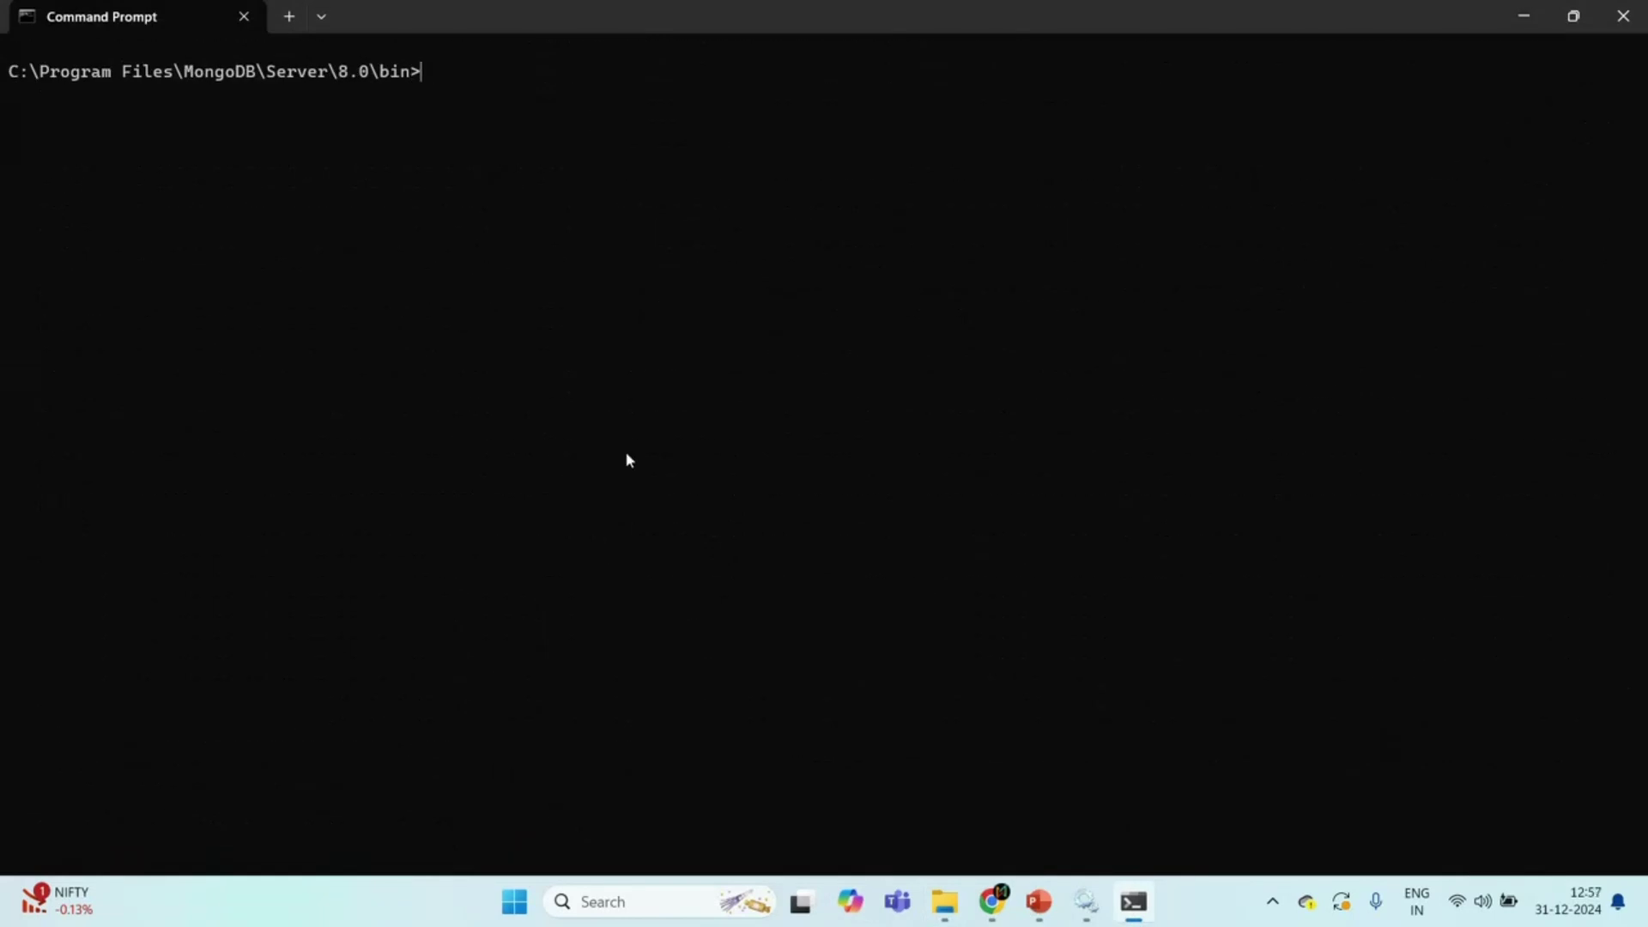
- Enter mongod --dbpath at the prompt, followed by the copied data folder path C:\Program Files\MongoDB\Server\8.0\data, without running it
text(mongod --dbpath)
click(945, 901)
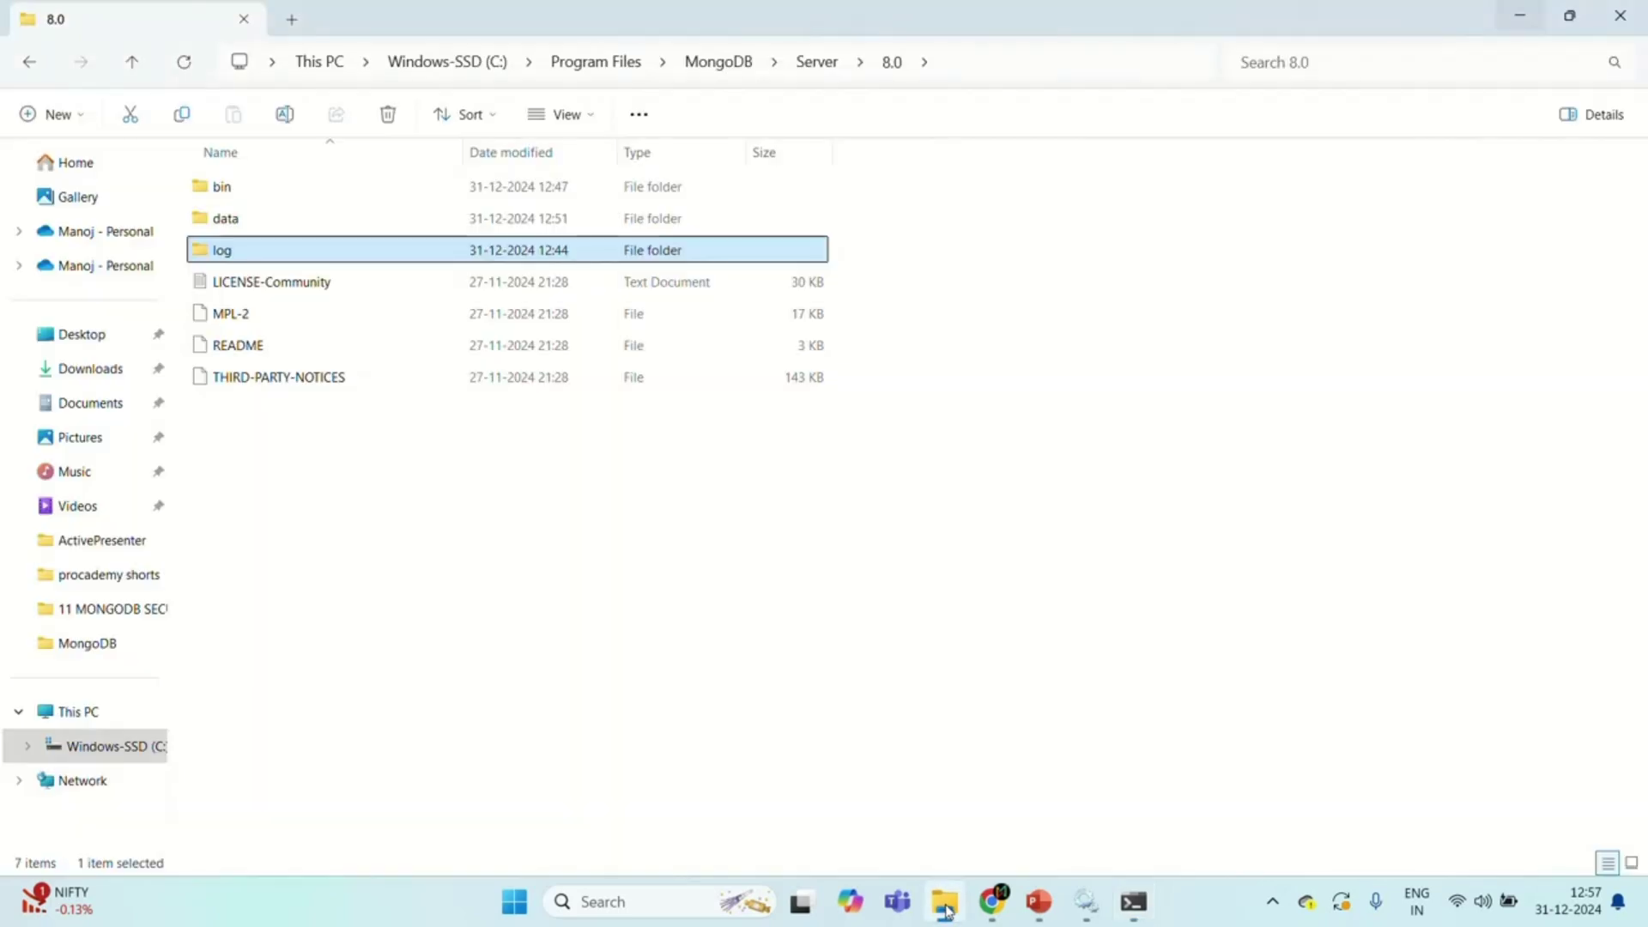
double_click(289, 220)
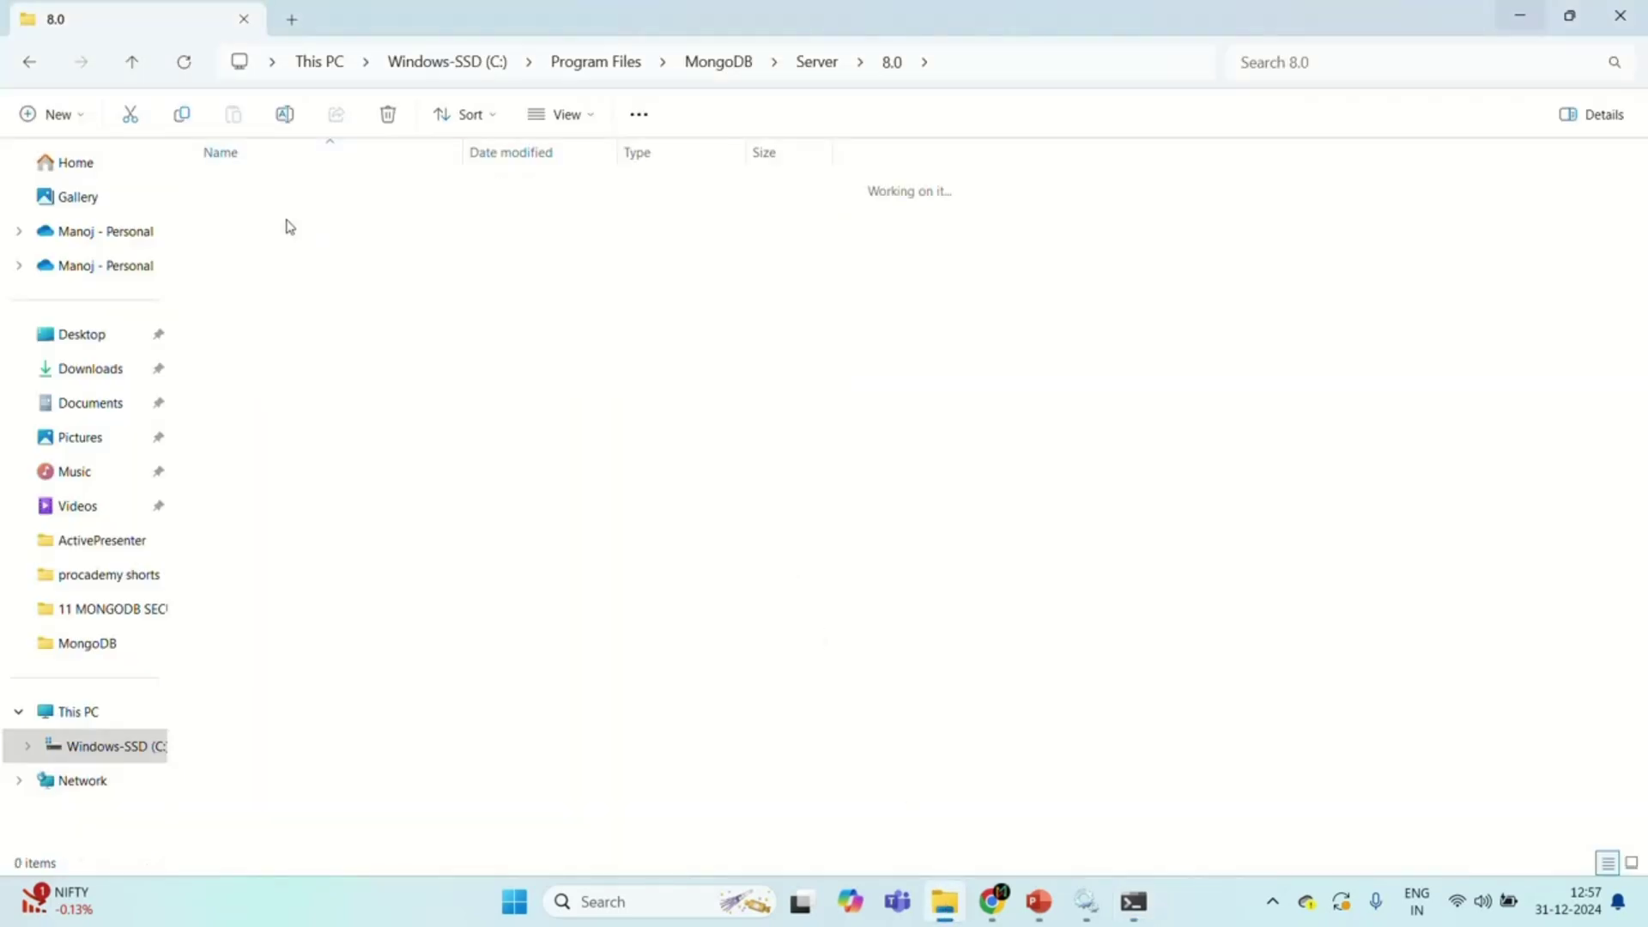
click(1038, 54)
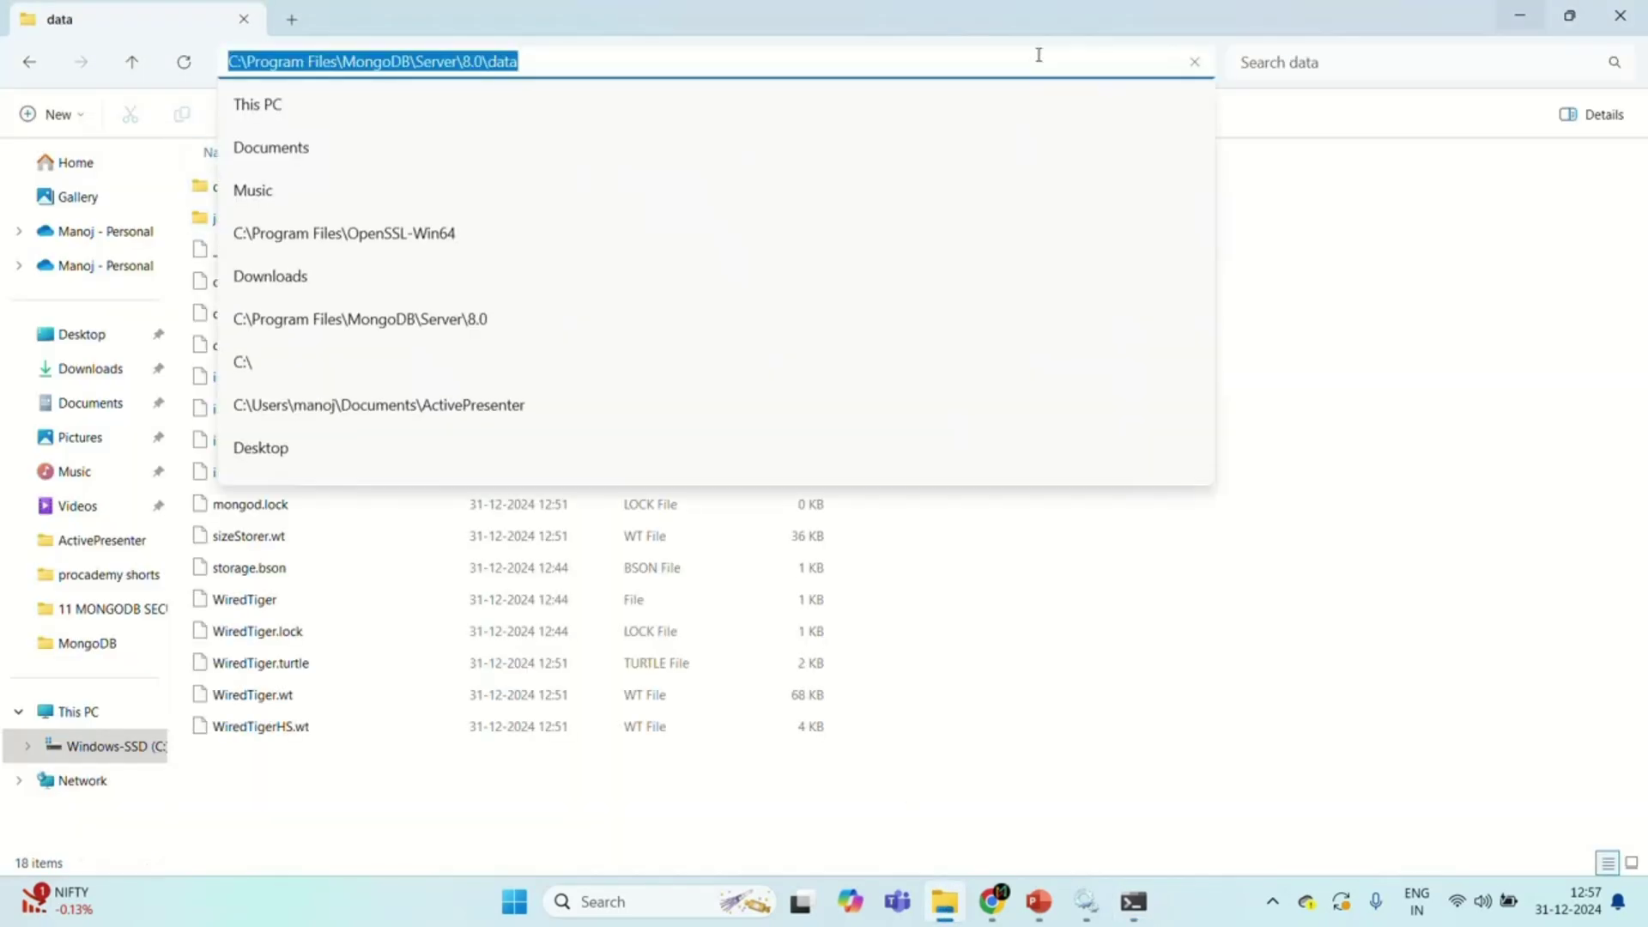
key(ctrl+c)
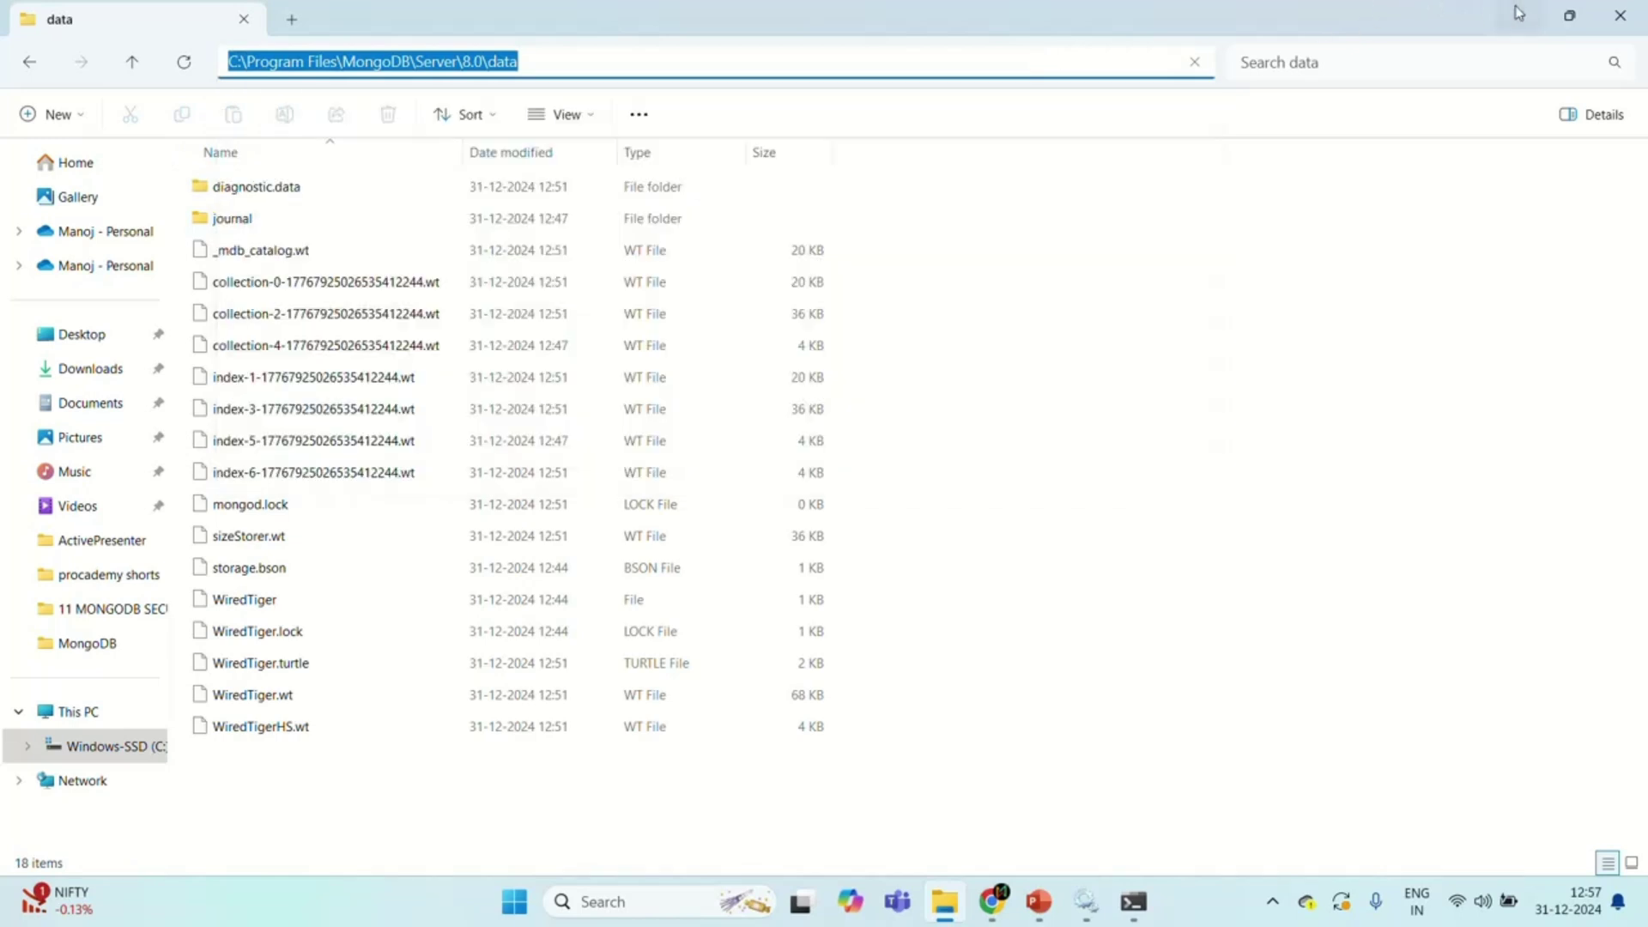
key(alt+Tab)
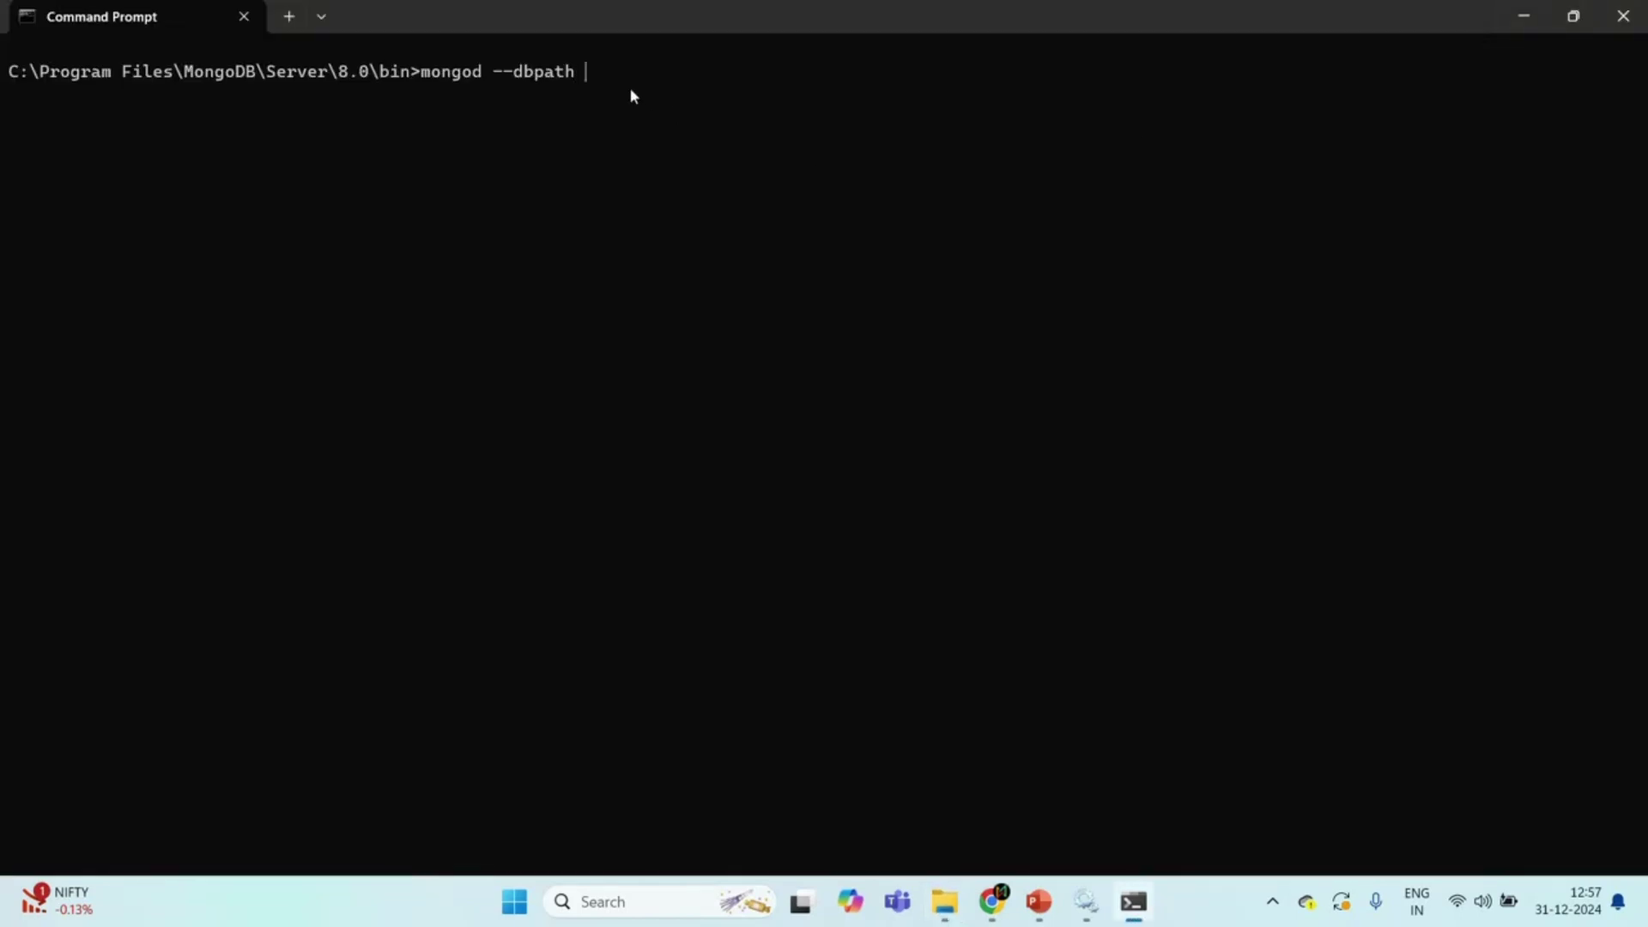
key(ctrl+v)
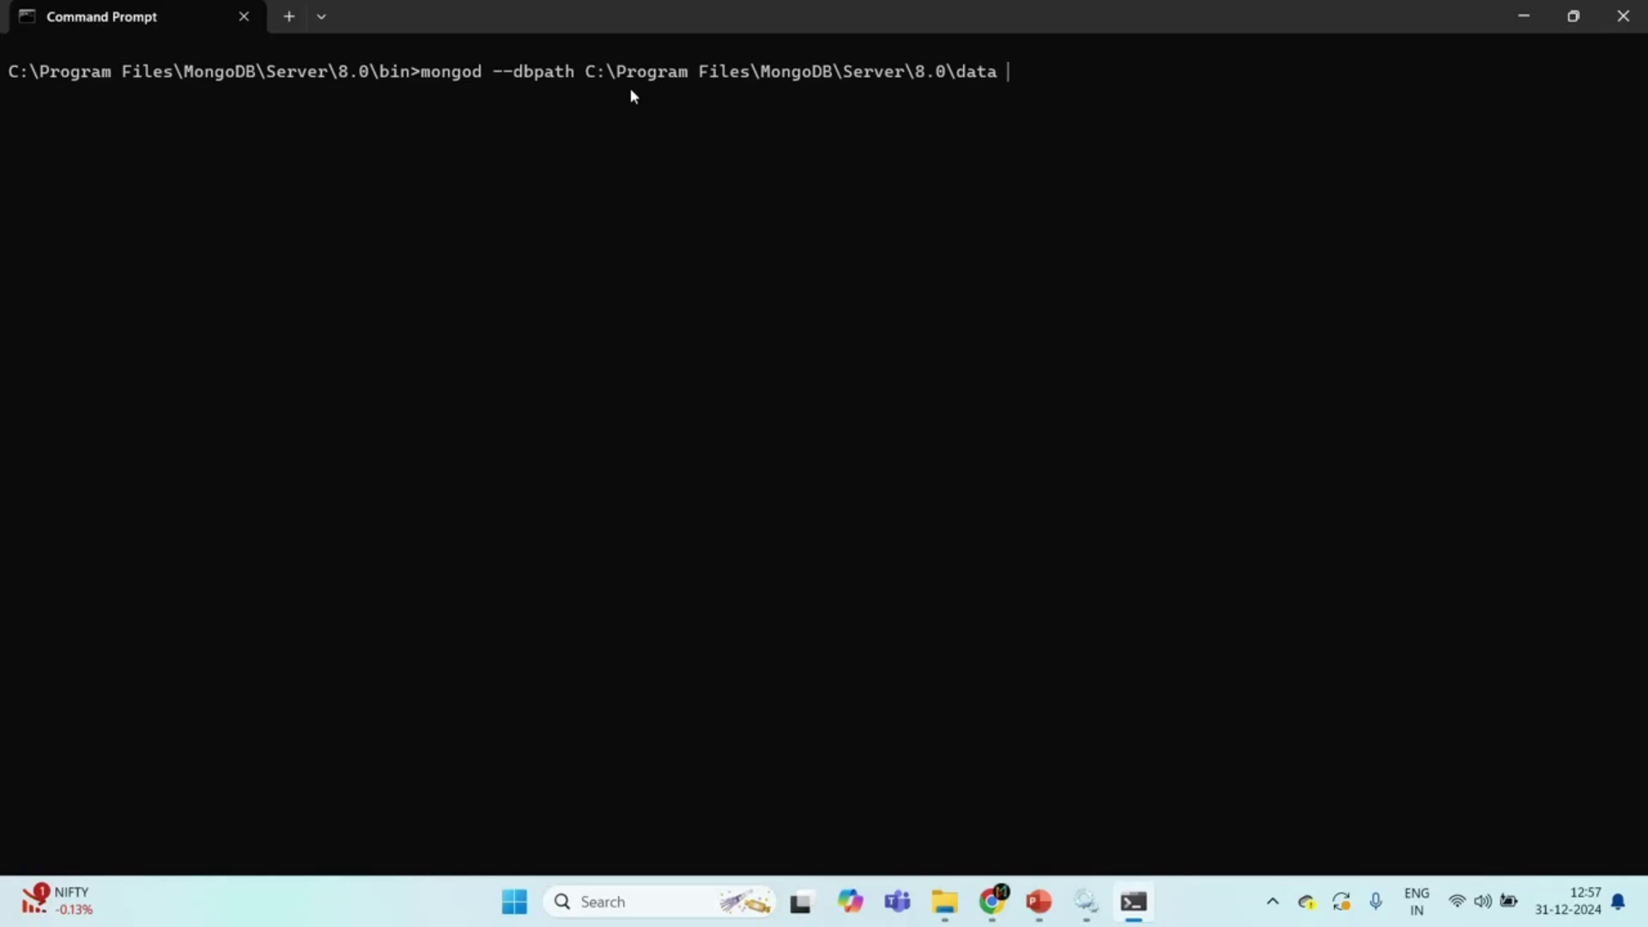
- Add --logpath to the mongod command, followed by the copied log folder path C:\Program Files\MongoDB\Server\8.0\log
text(--logpath)
click(944, 901)
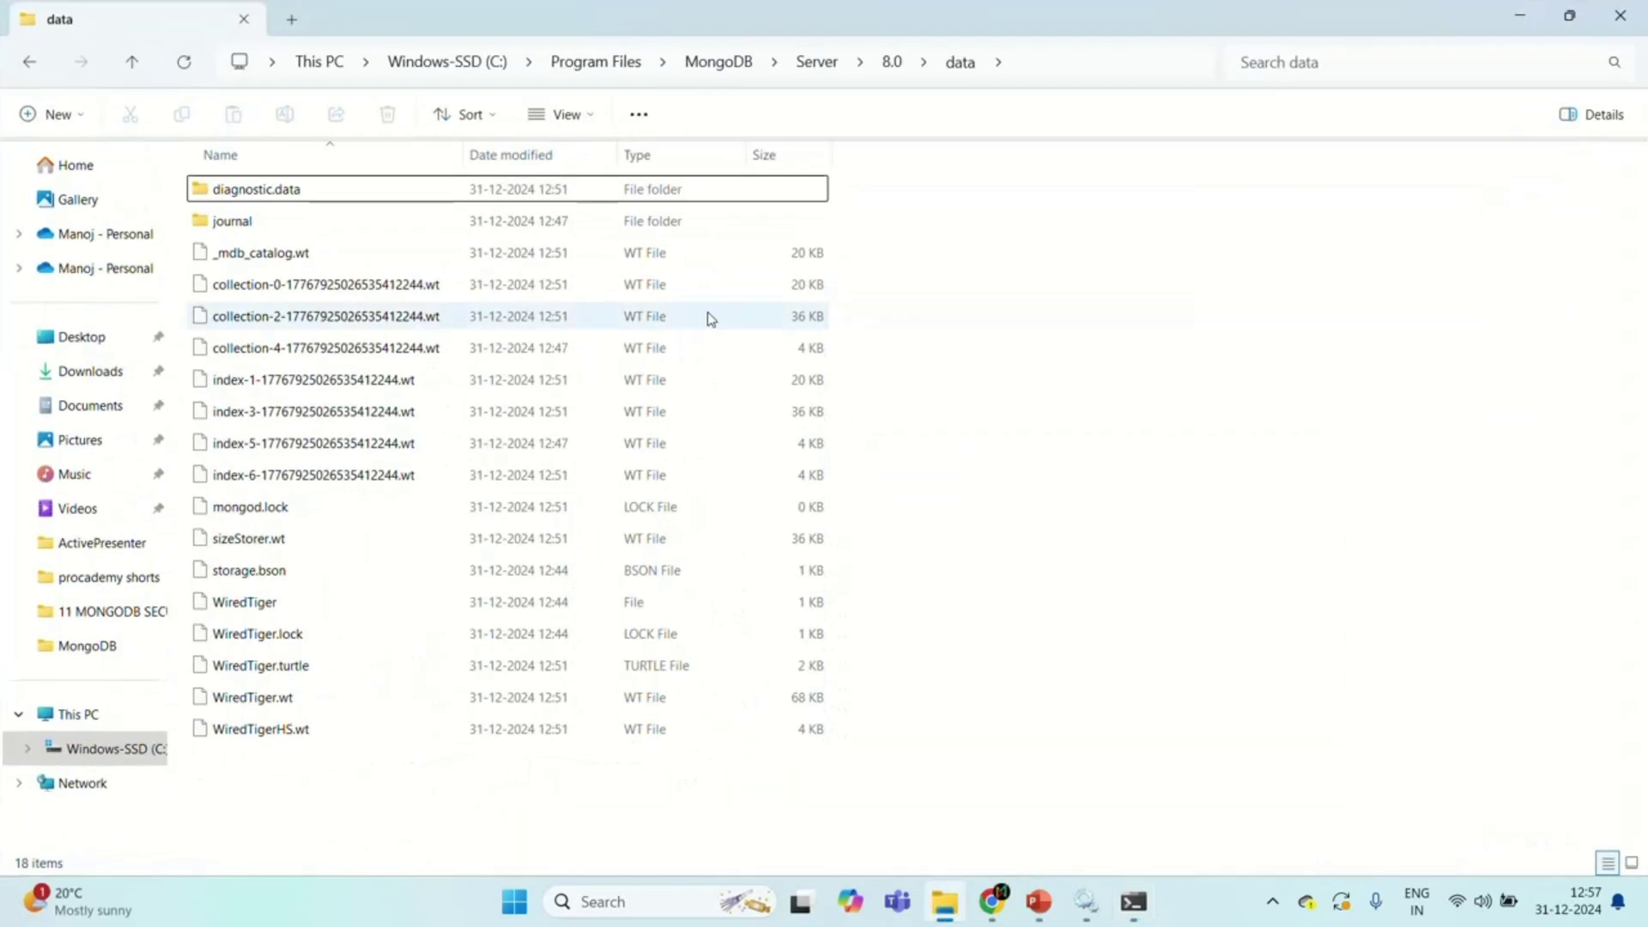
click(886, 66)
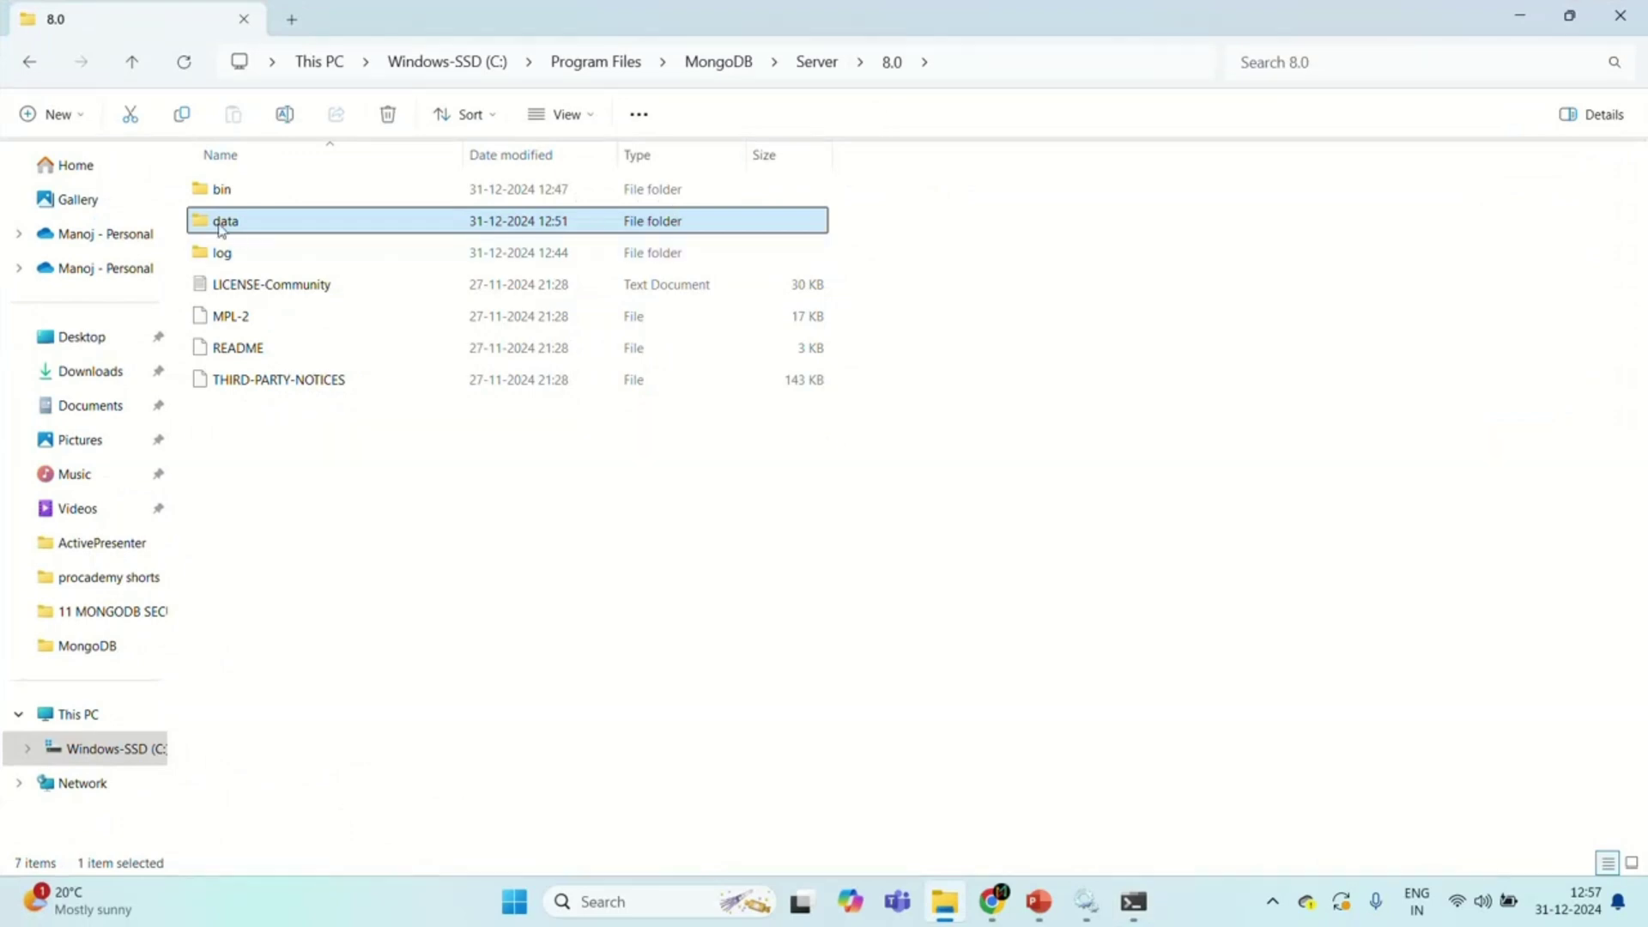
double_click(258, 261)
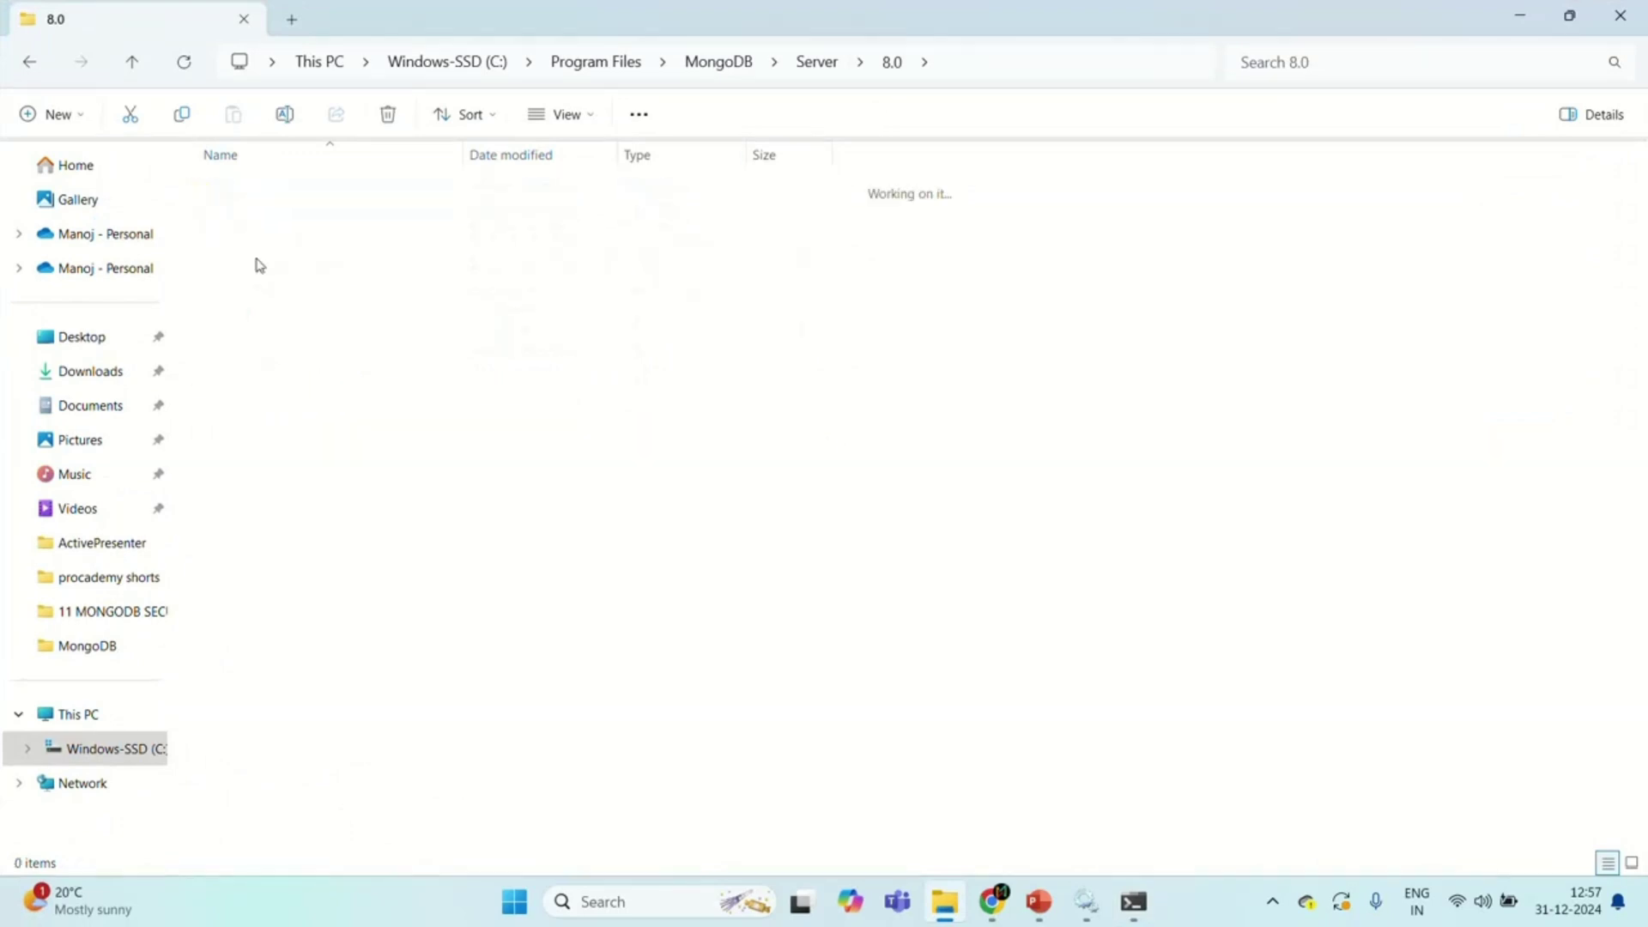
click(996, 66)
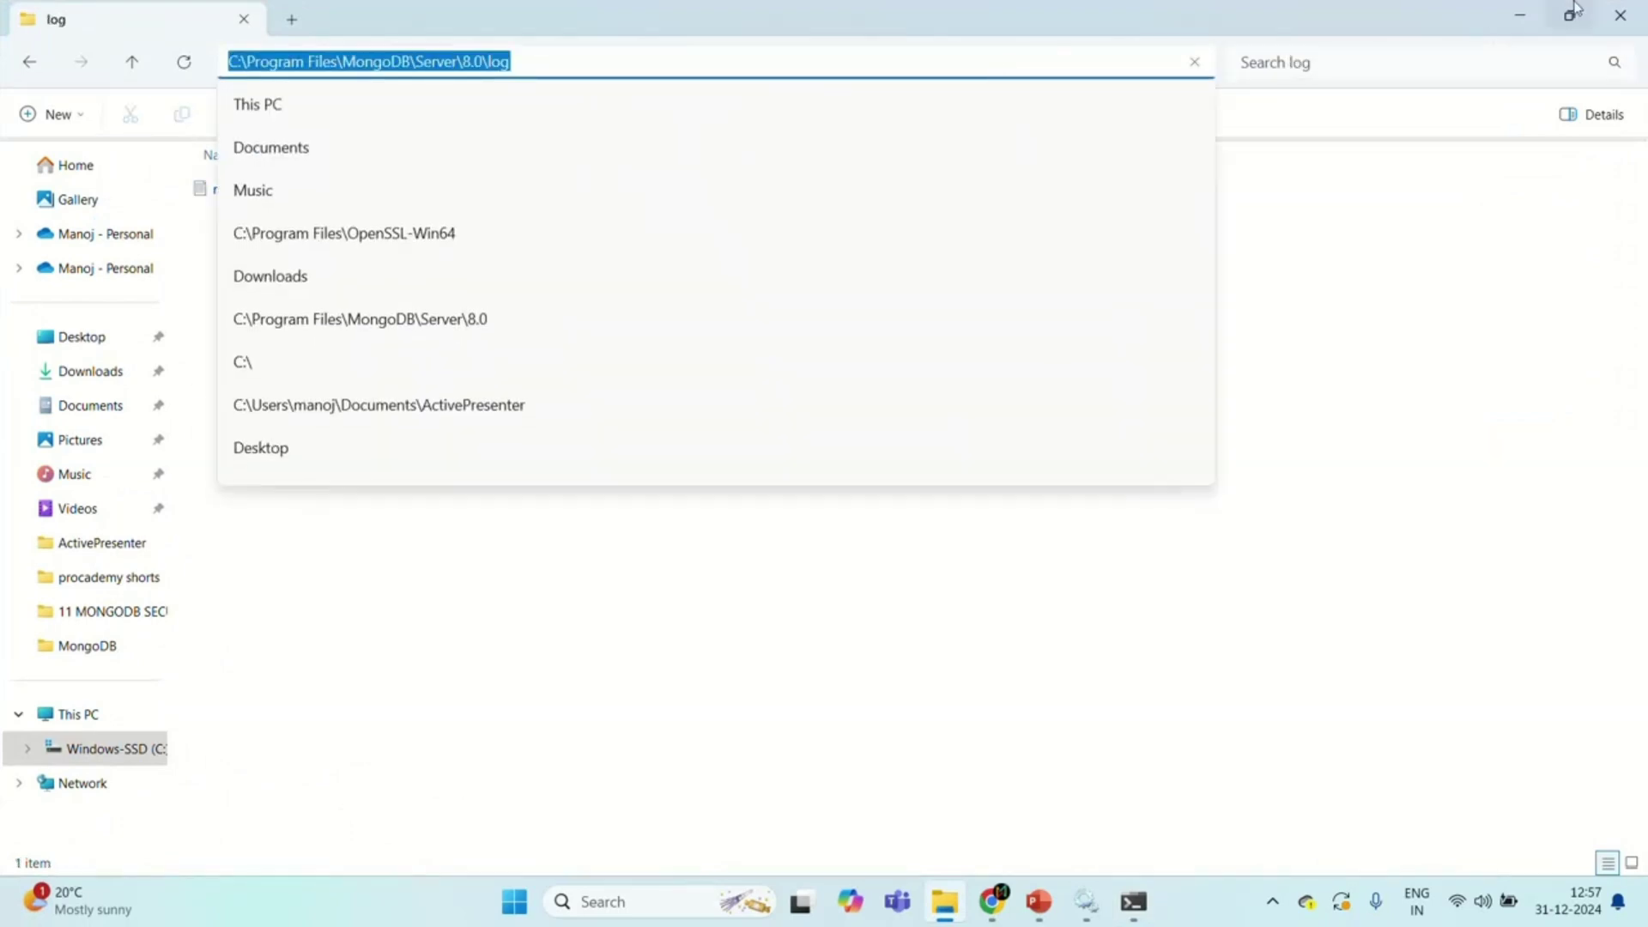
click(1520, 15)
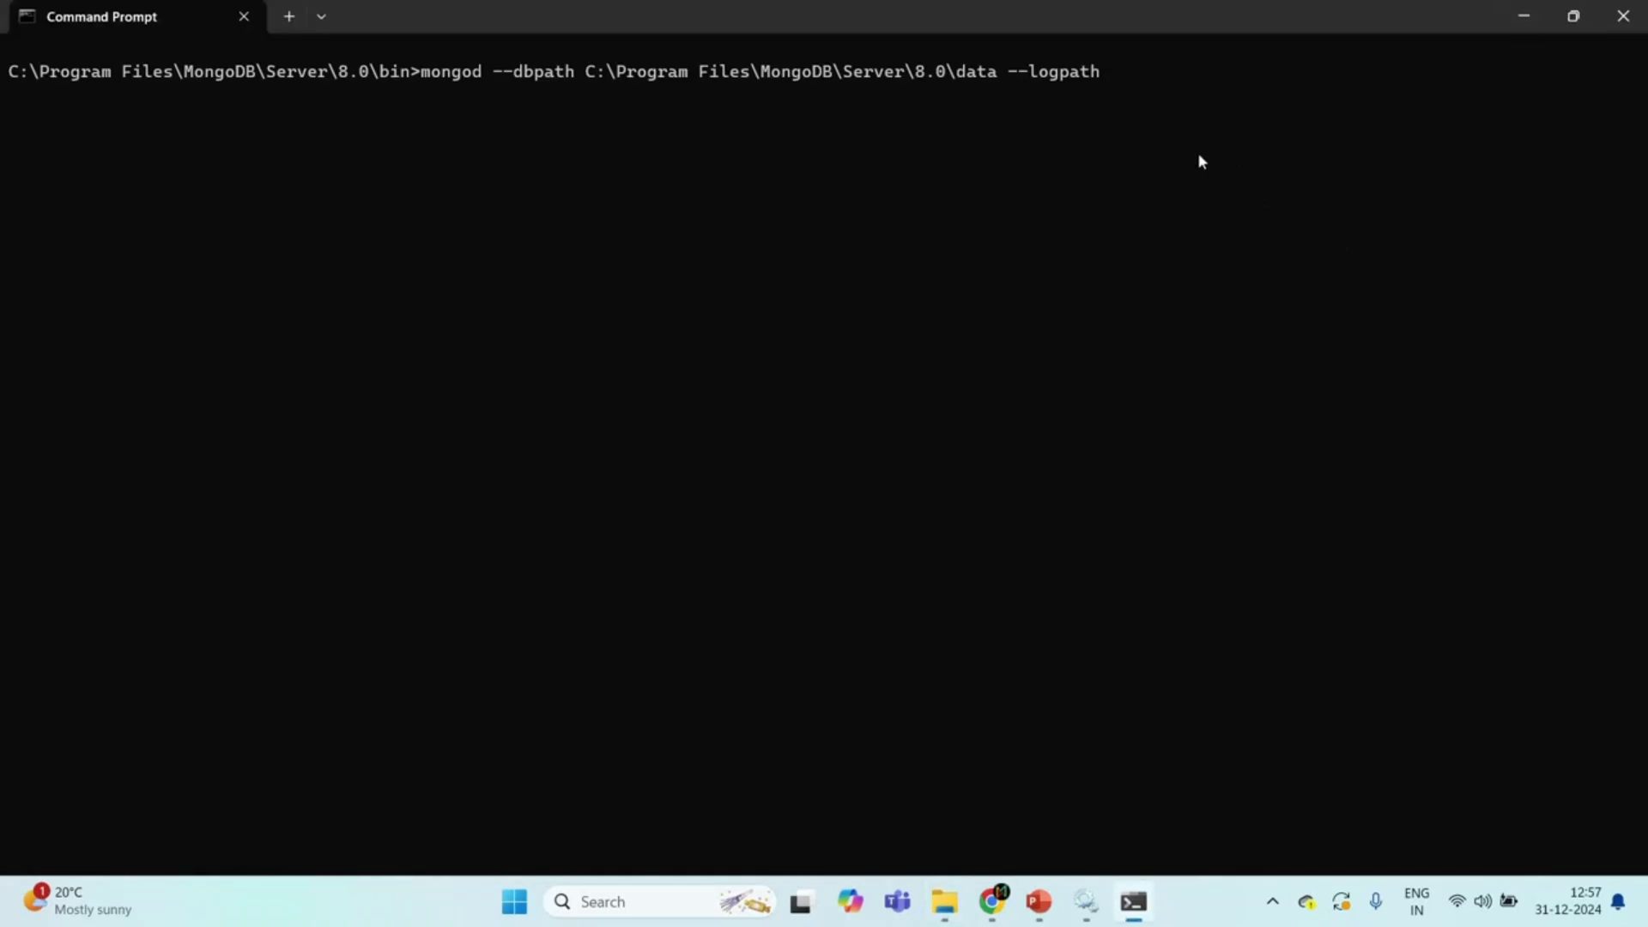
key(ctrl+v)
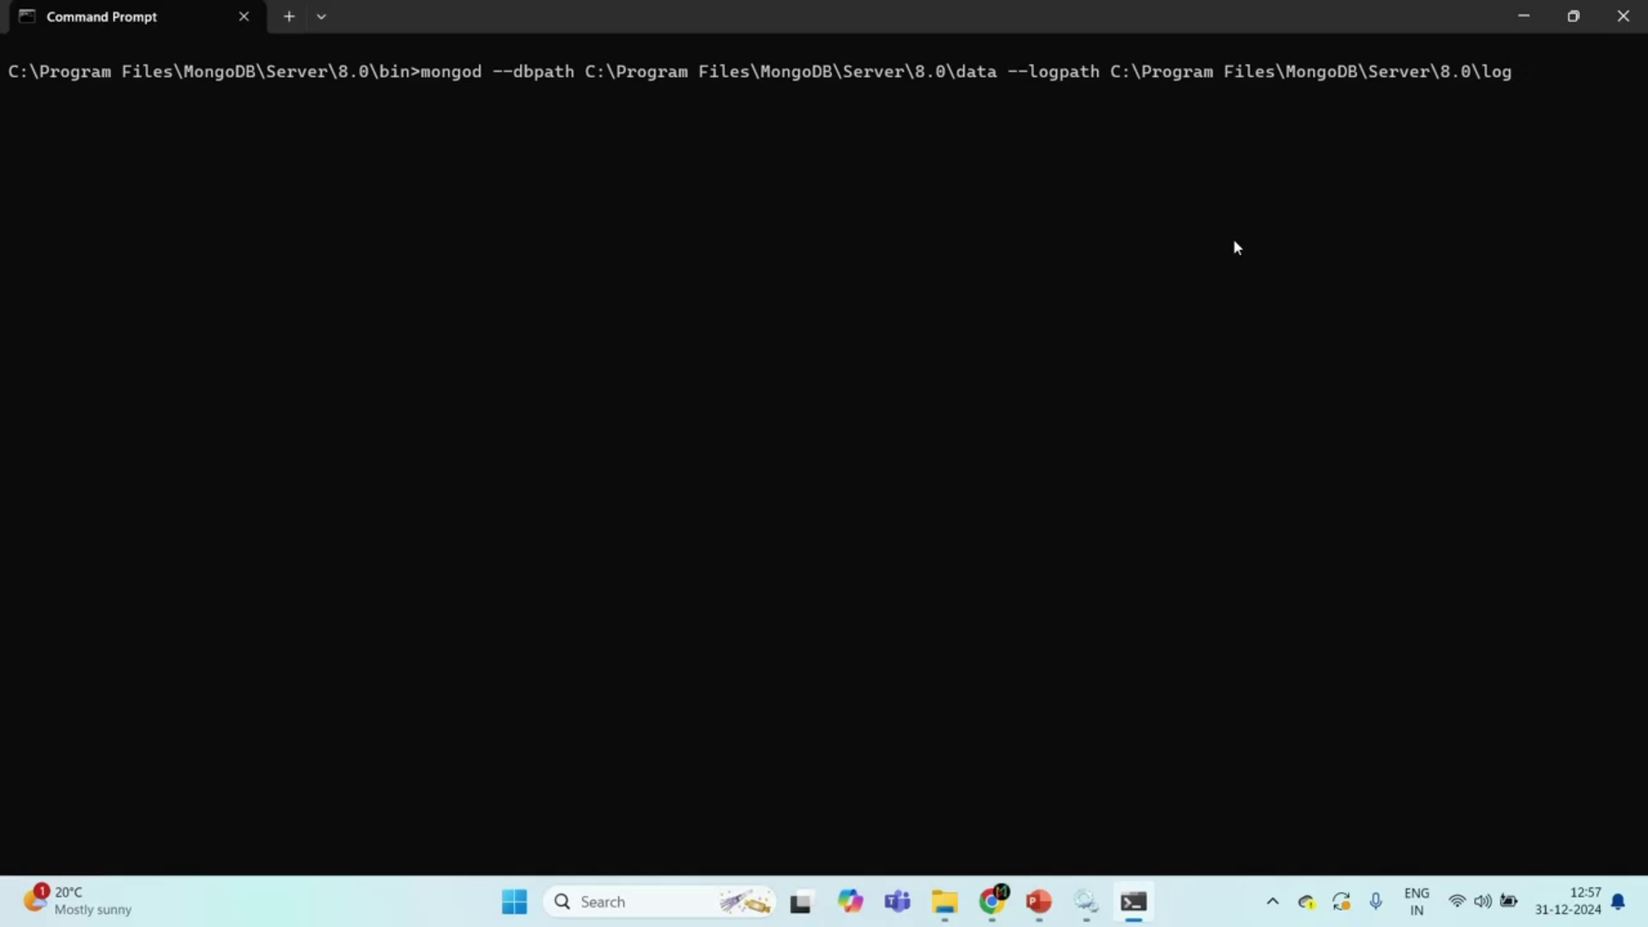
- Append -logappend to the mongod command, try running it with the unquoted paths, and examine the path named in the error
text(-logappend)
key(Return)
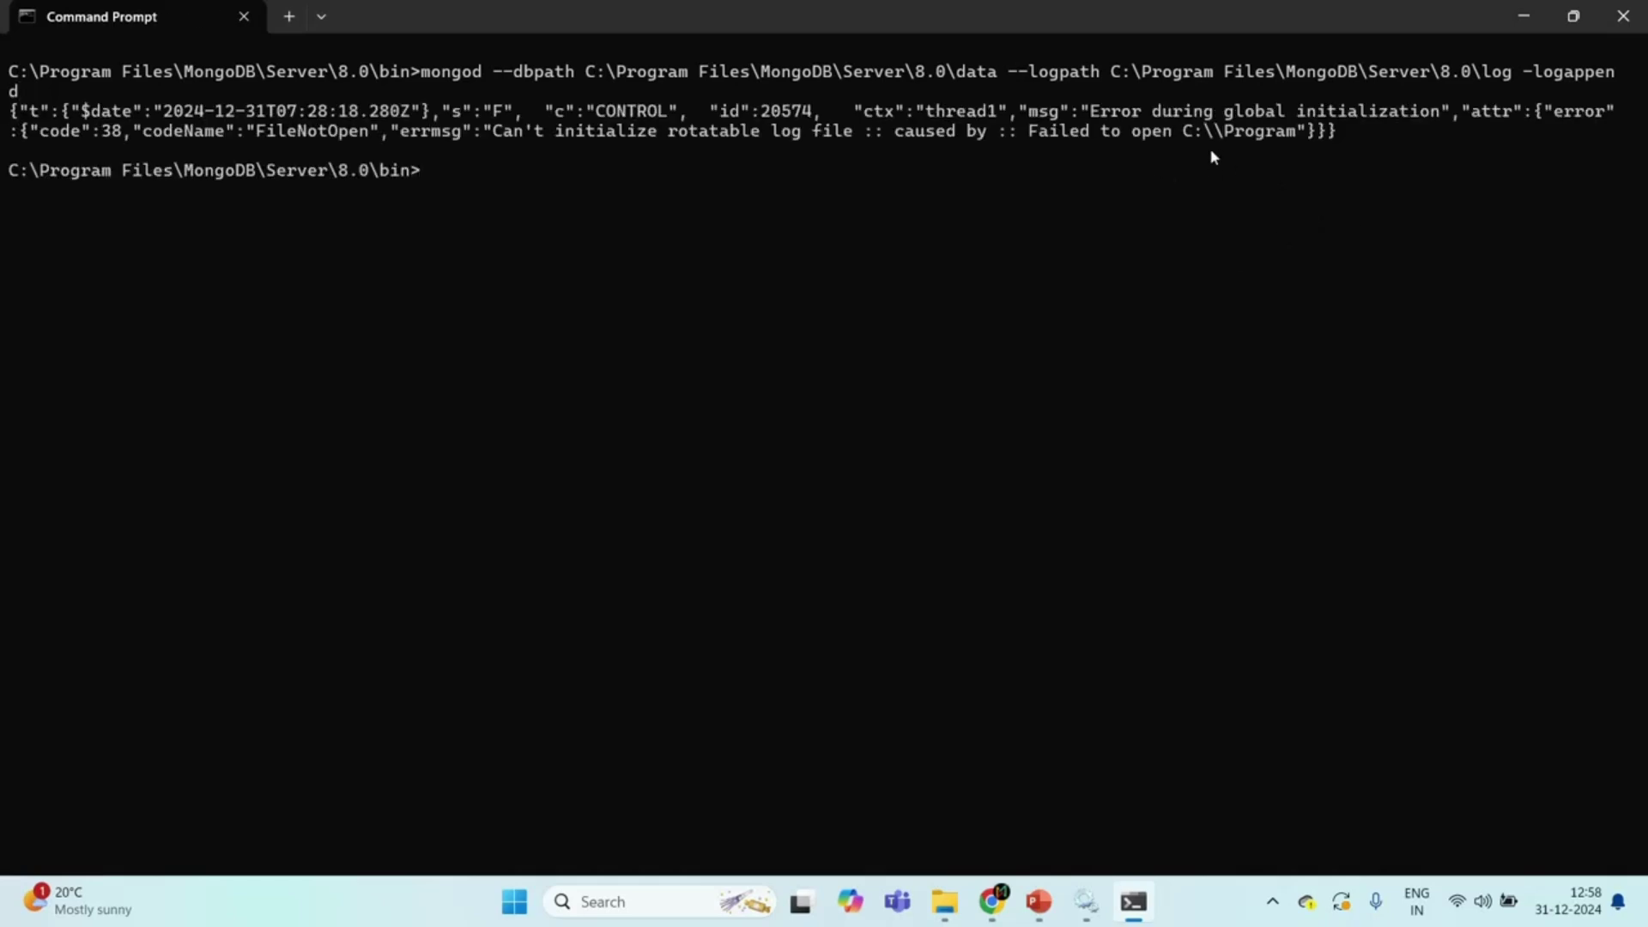
drag(1173, 133, 1306, 136)
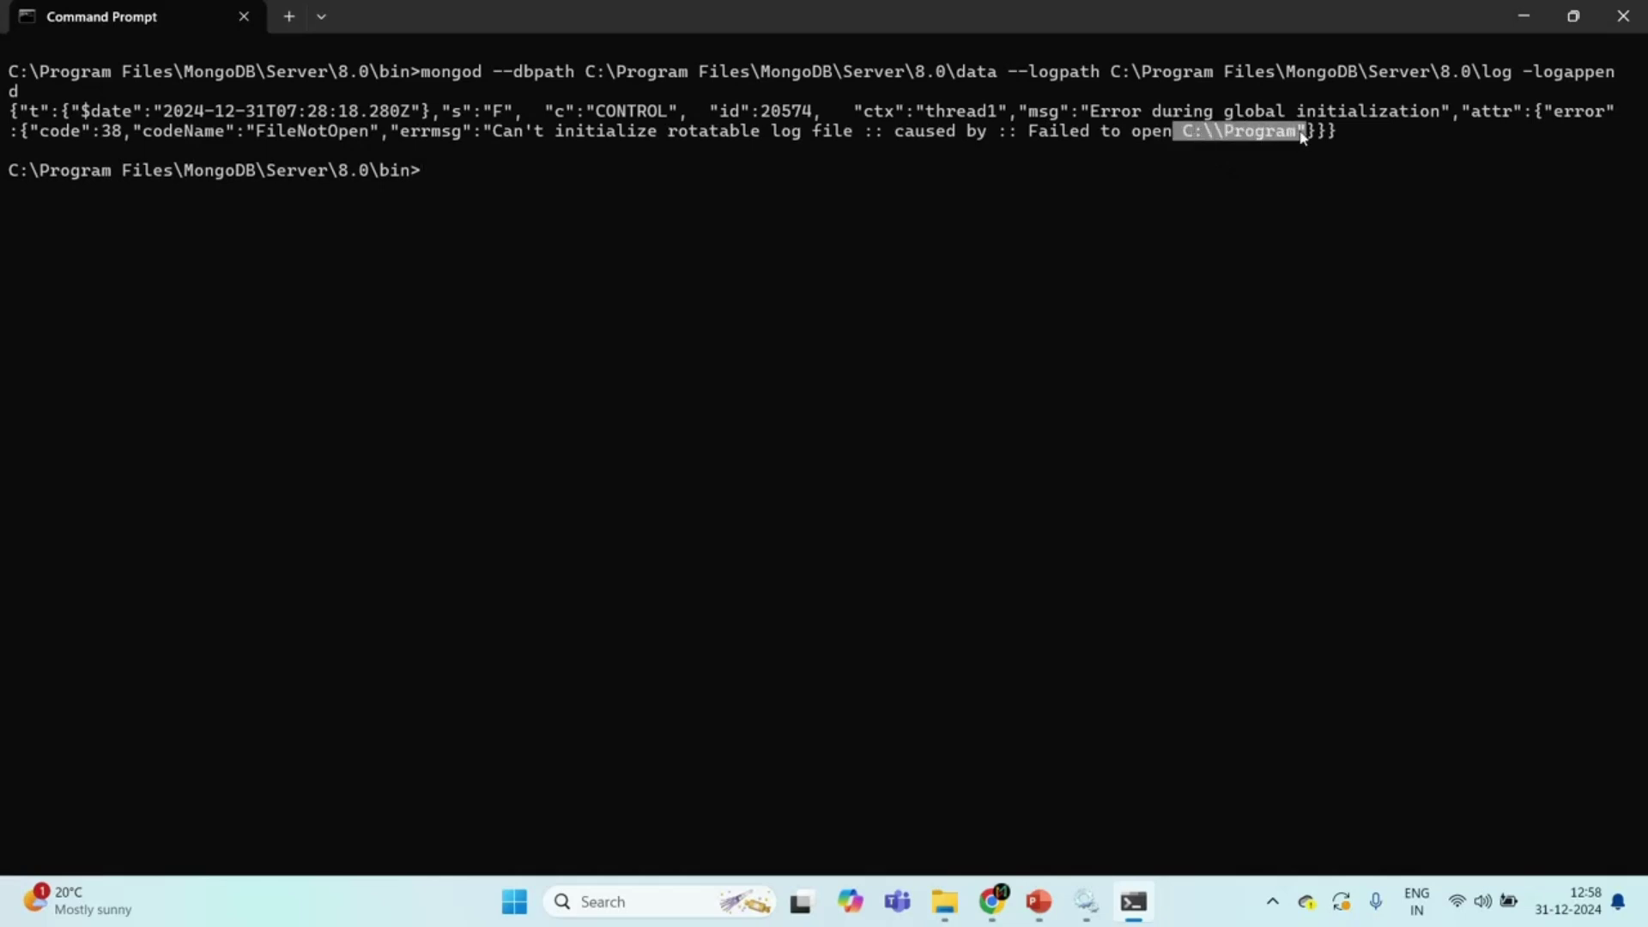
key(ctrl+c)
- Recall the mongod command, enclose both the data path and the log path in double quotes, and try running it again
key(Up)
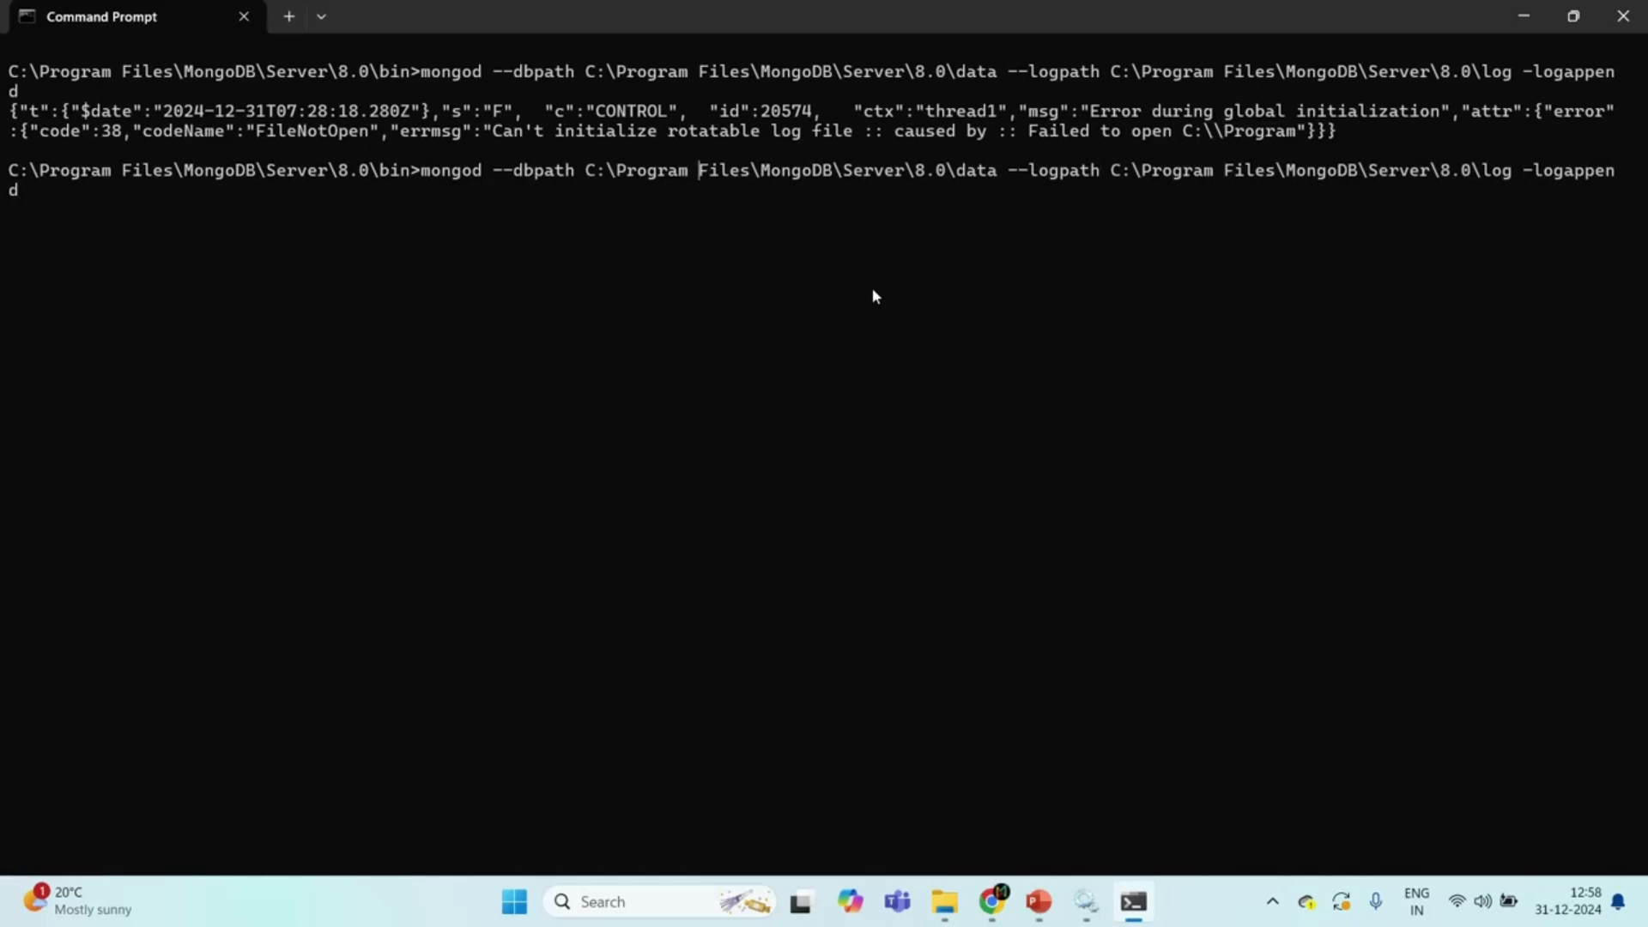
key(Left)
key(Left)
key(Left)
key(Left)
key(Left)
key(Left)
key(Left)
key(Left)
key(Left)
key(Left)
key(Left)
text(")
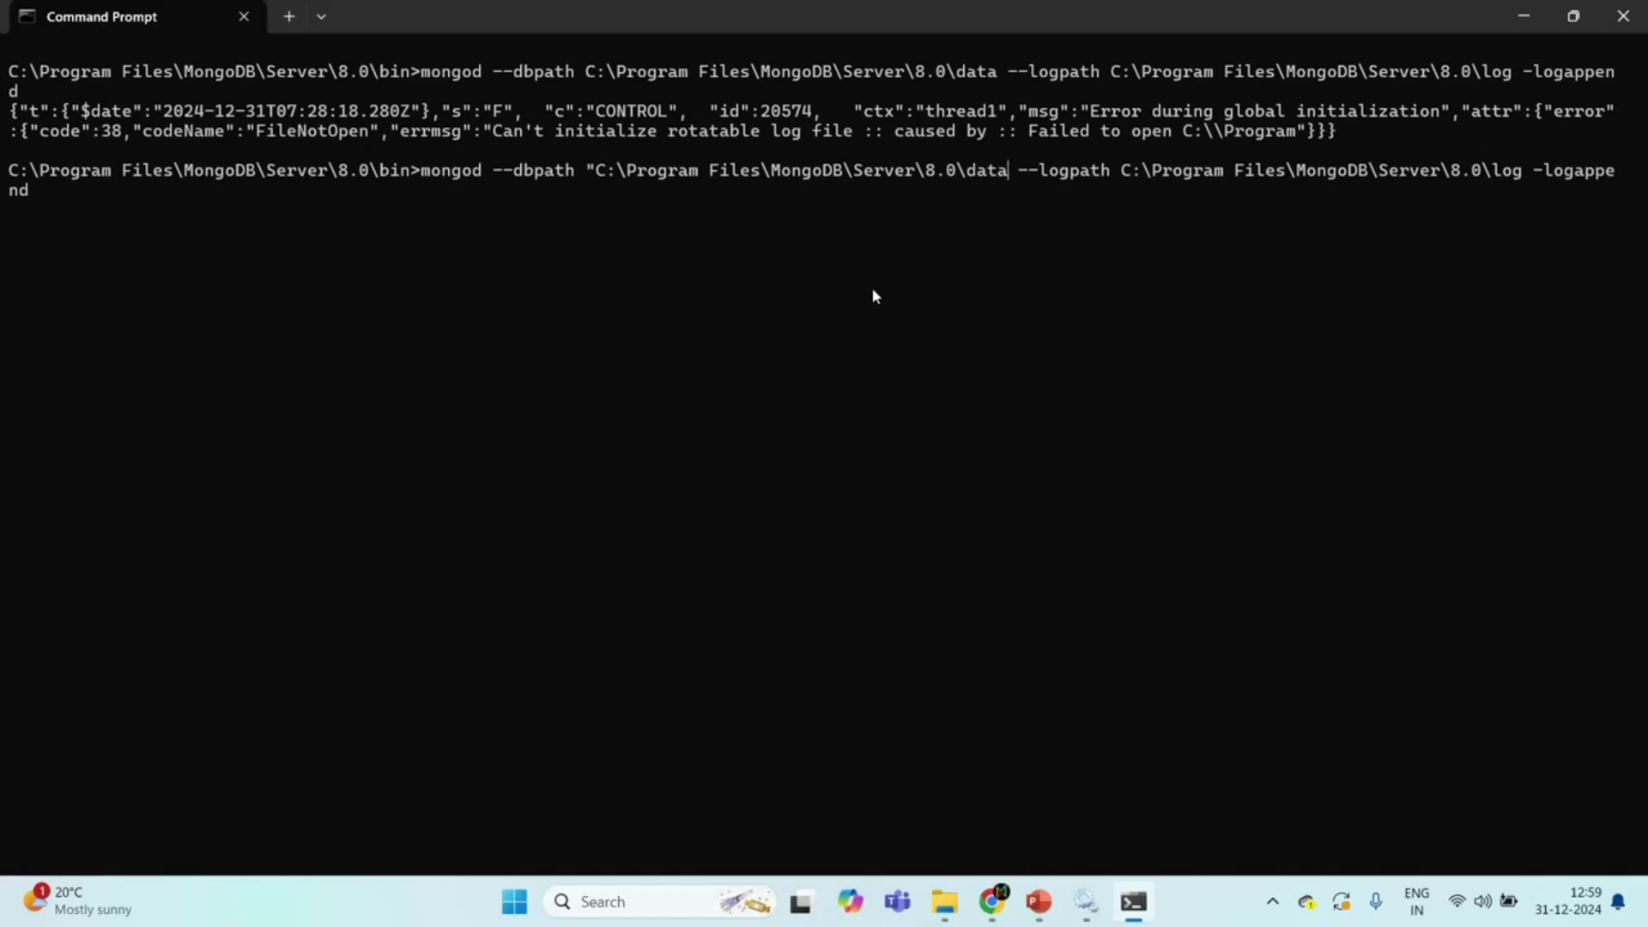
text(")
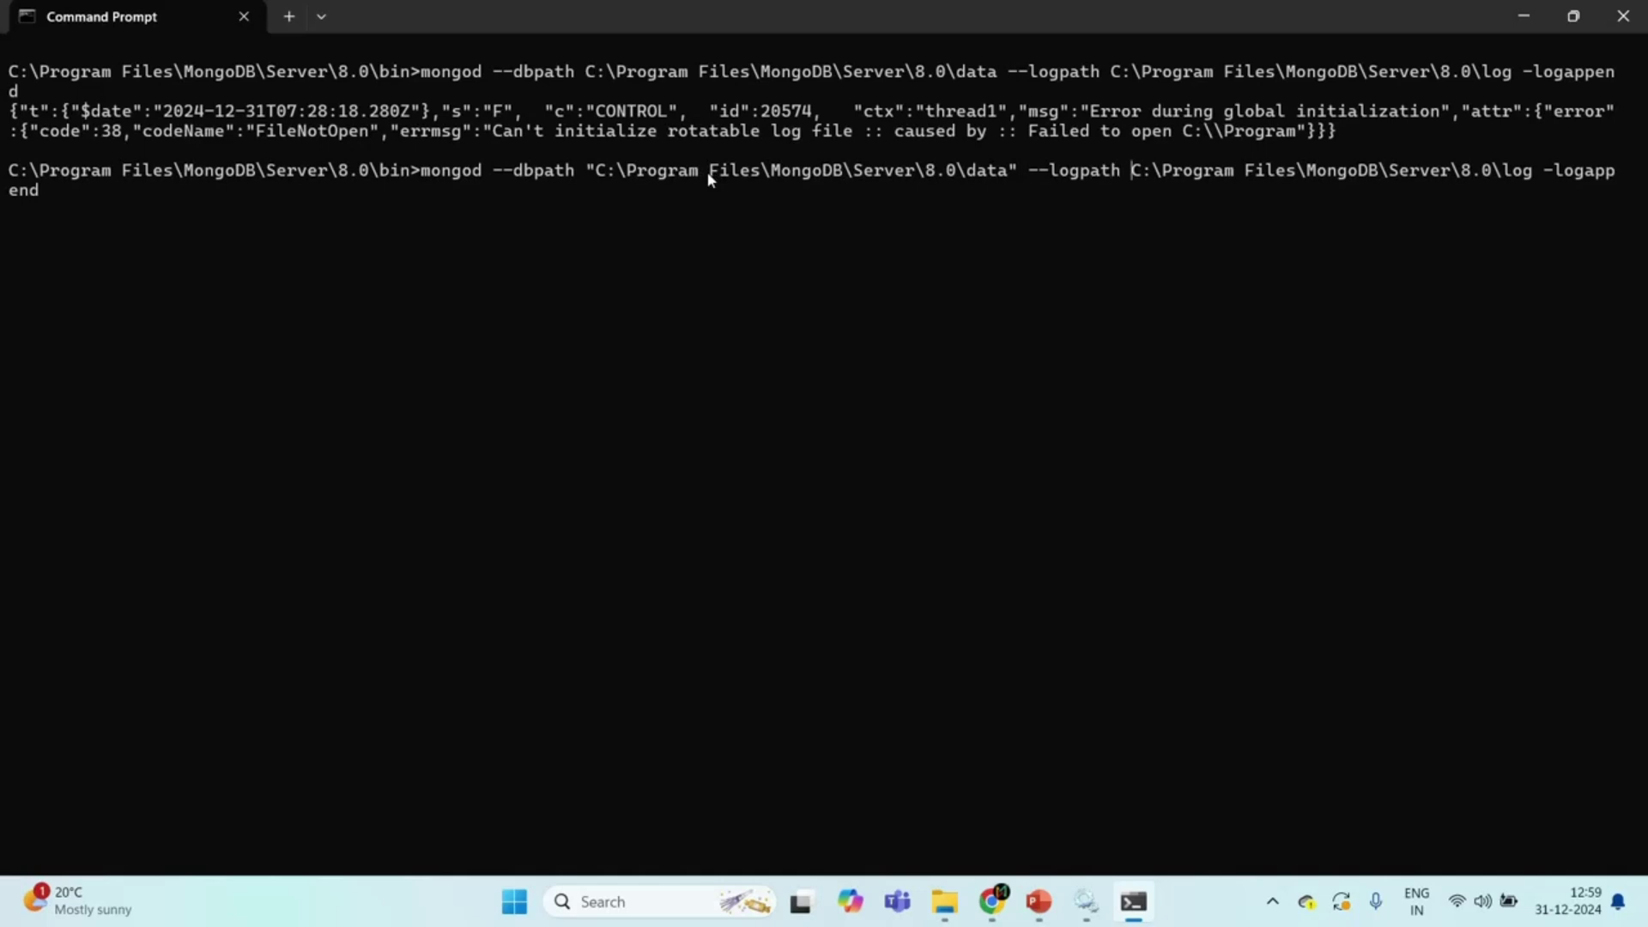
text(")
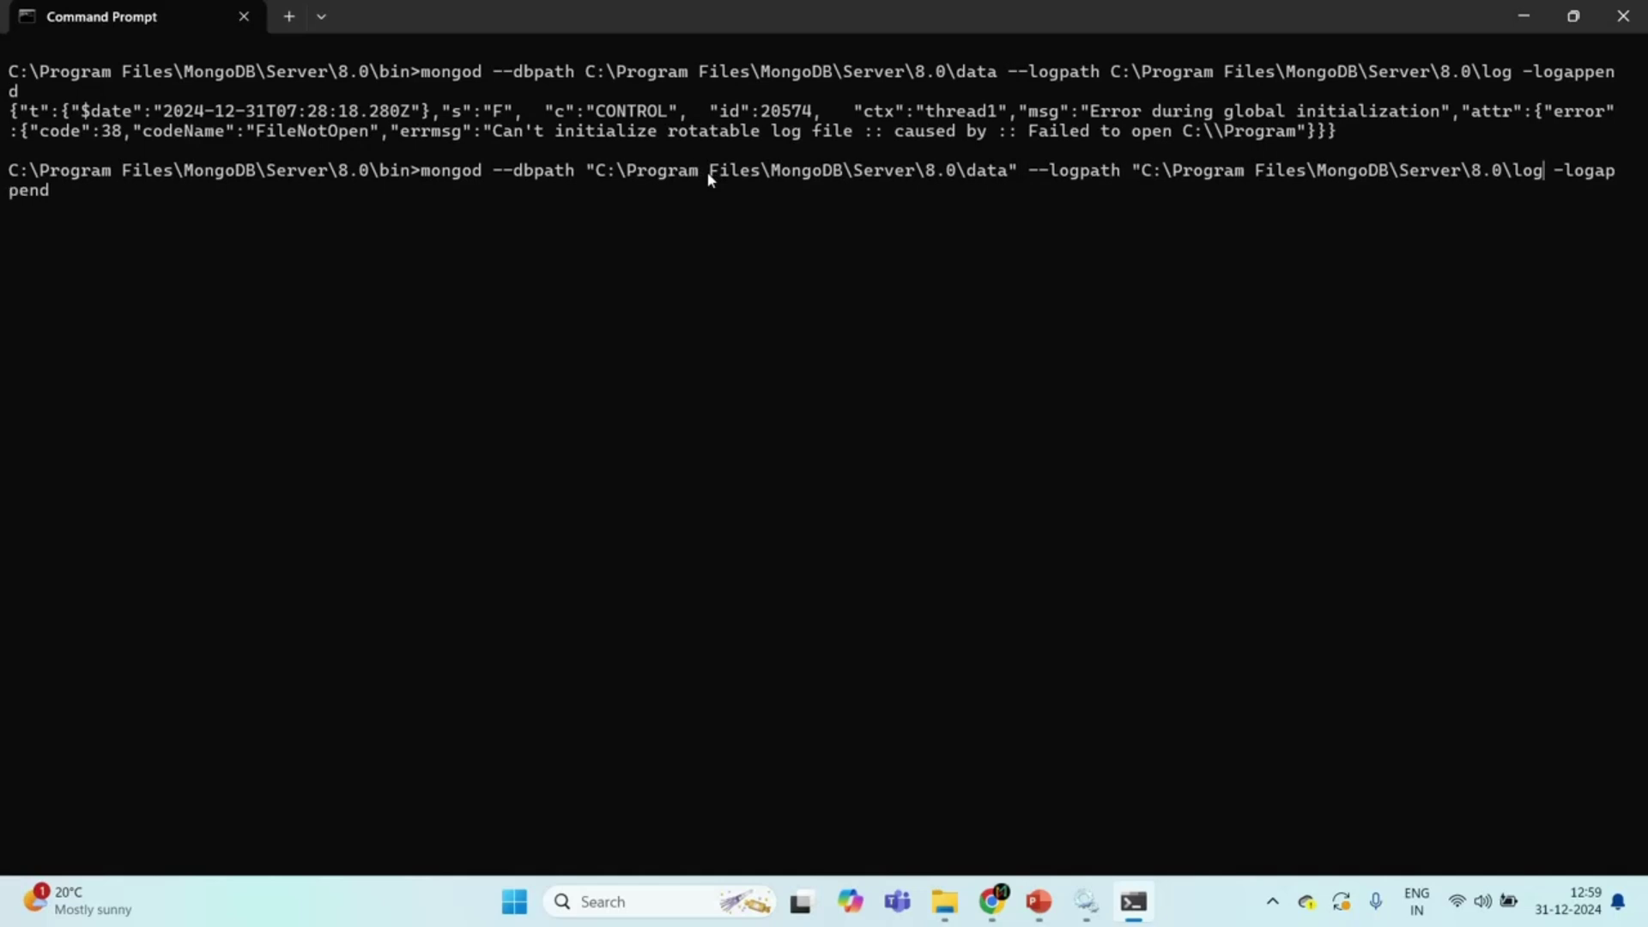
text(")
key(Return)
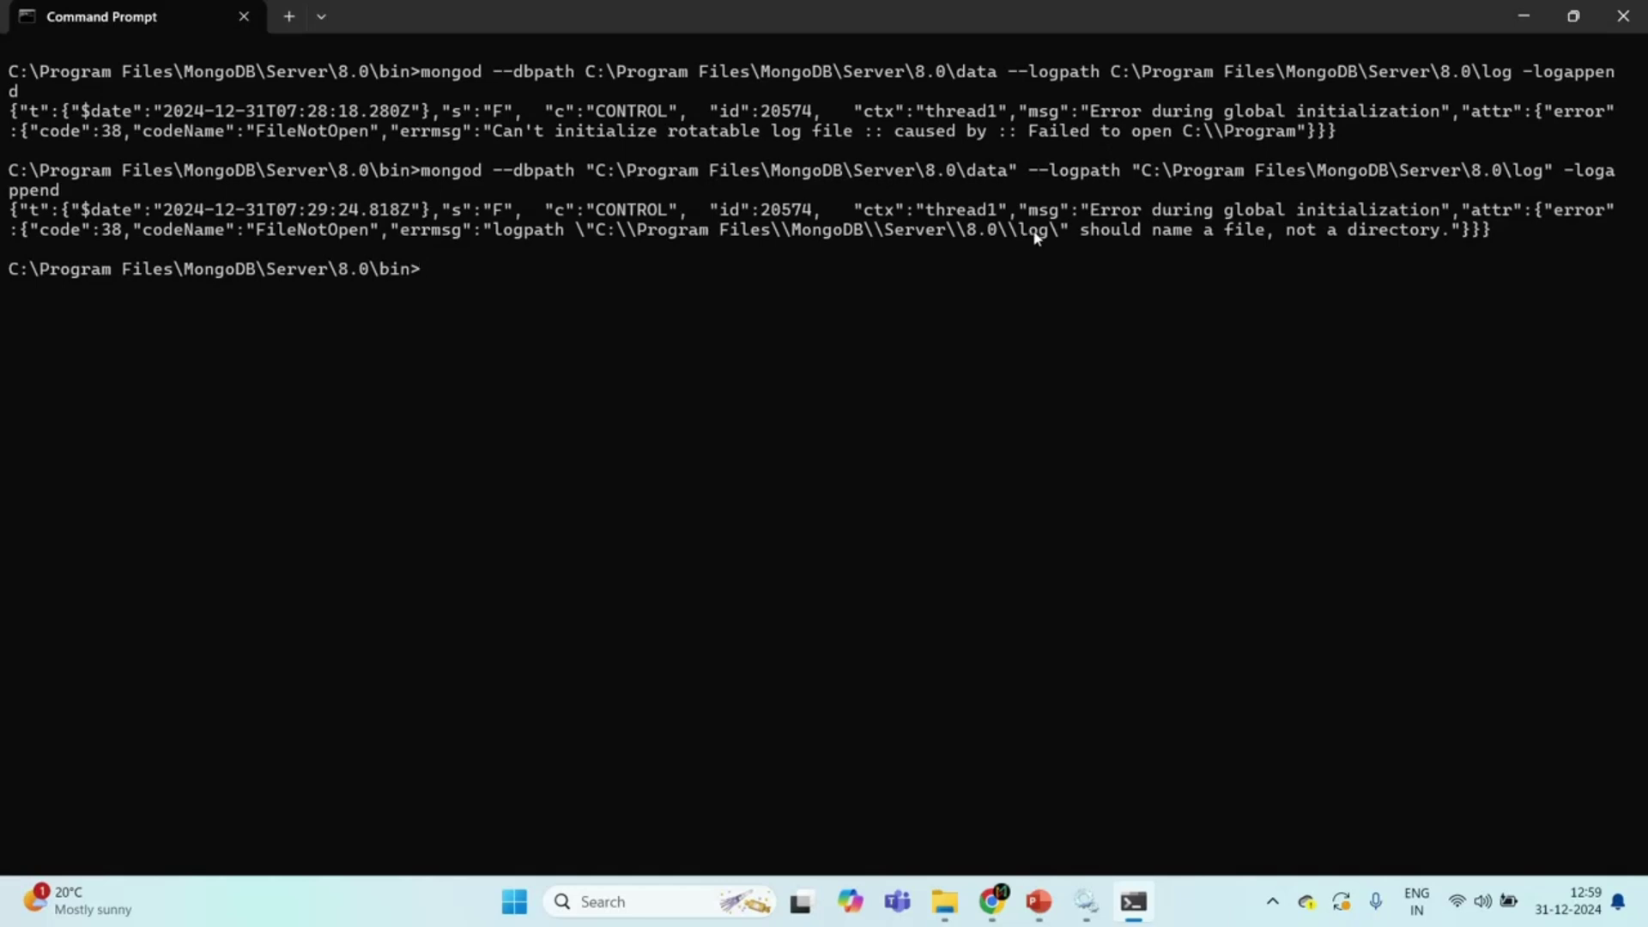
- Extend the log path with \mongod.log, try running the mongod command again, and examine the error code name
key(Up)
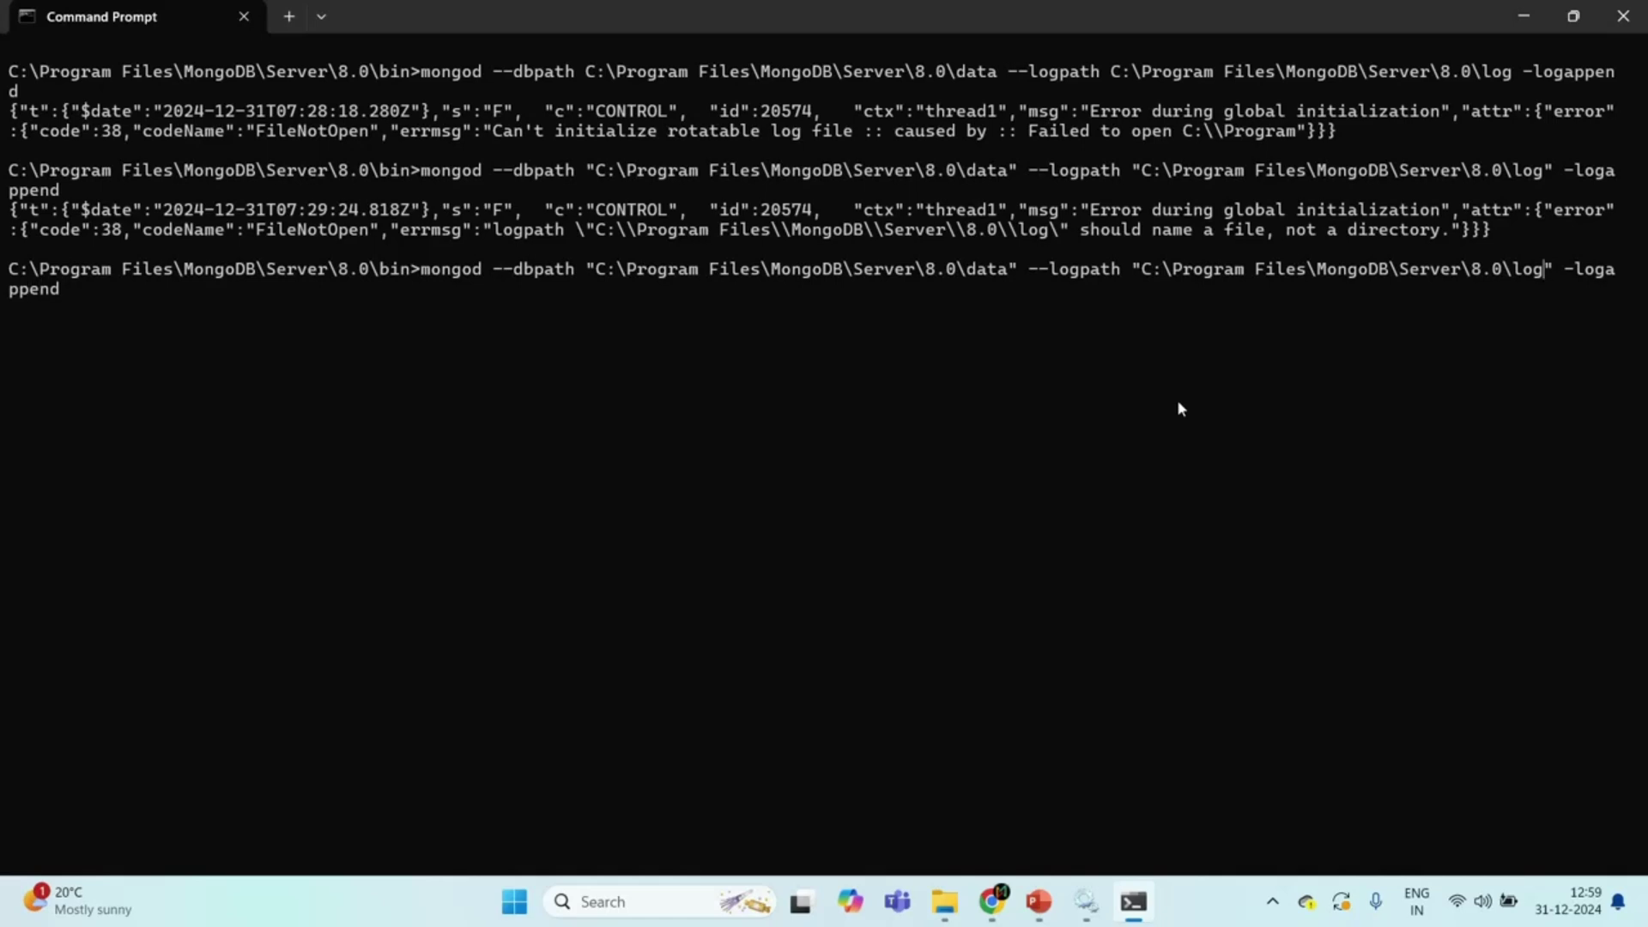
text(\mongod.log)
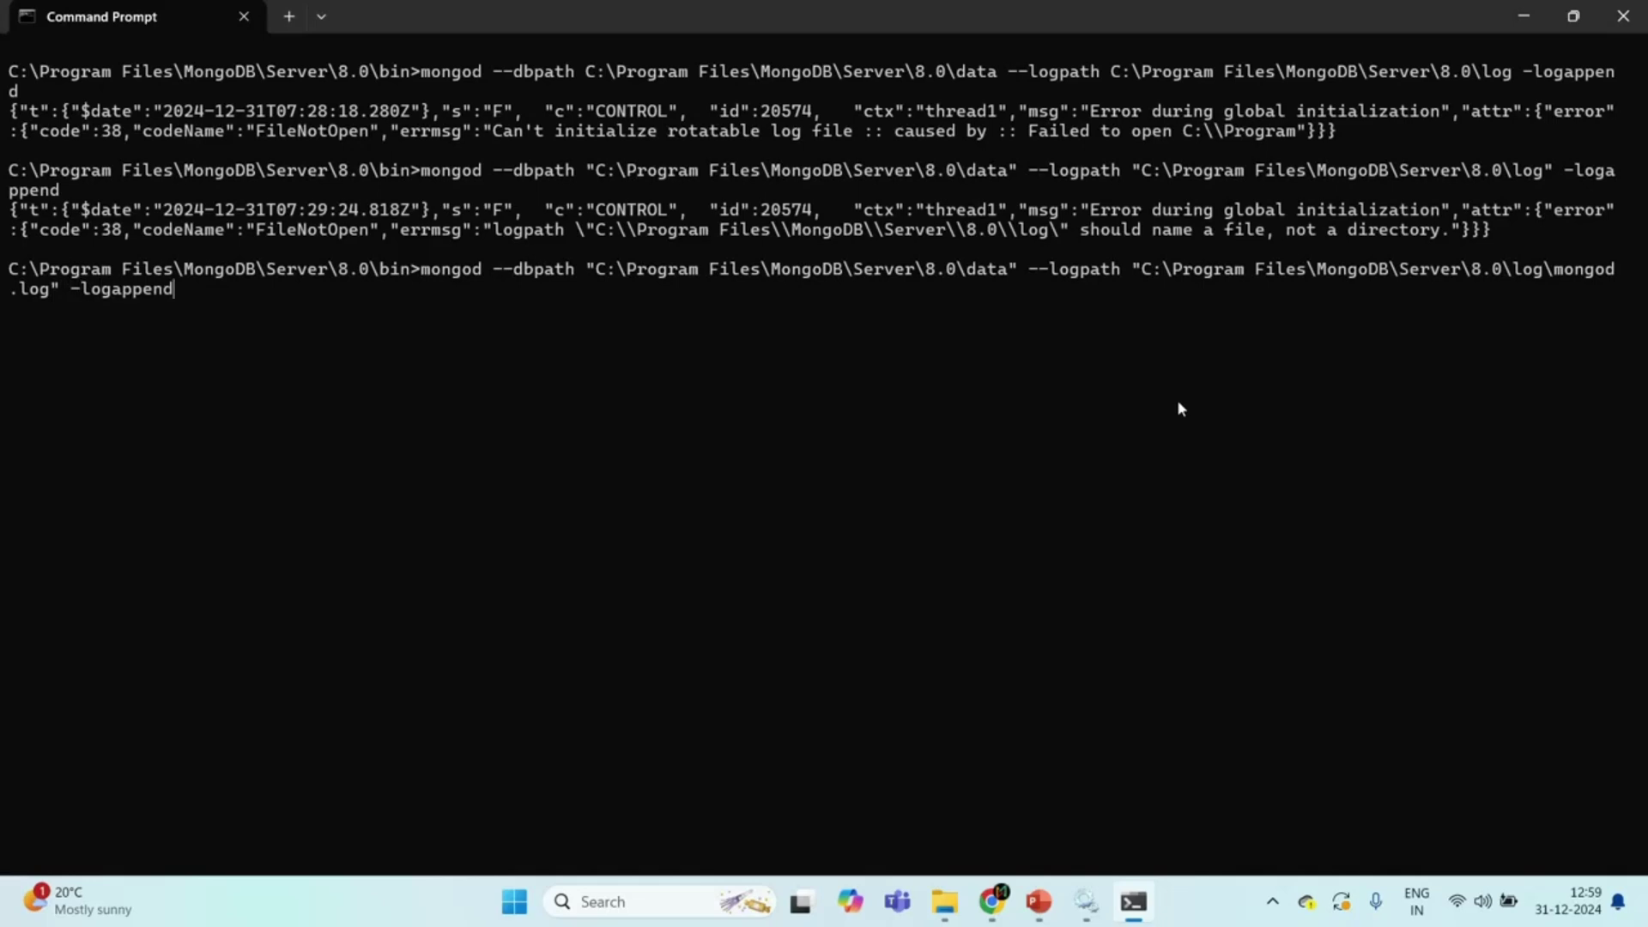
key(Return)
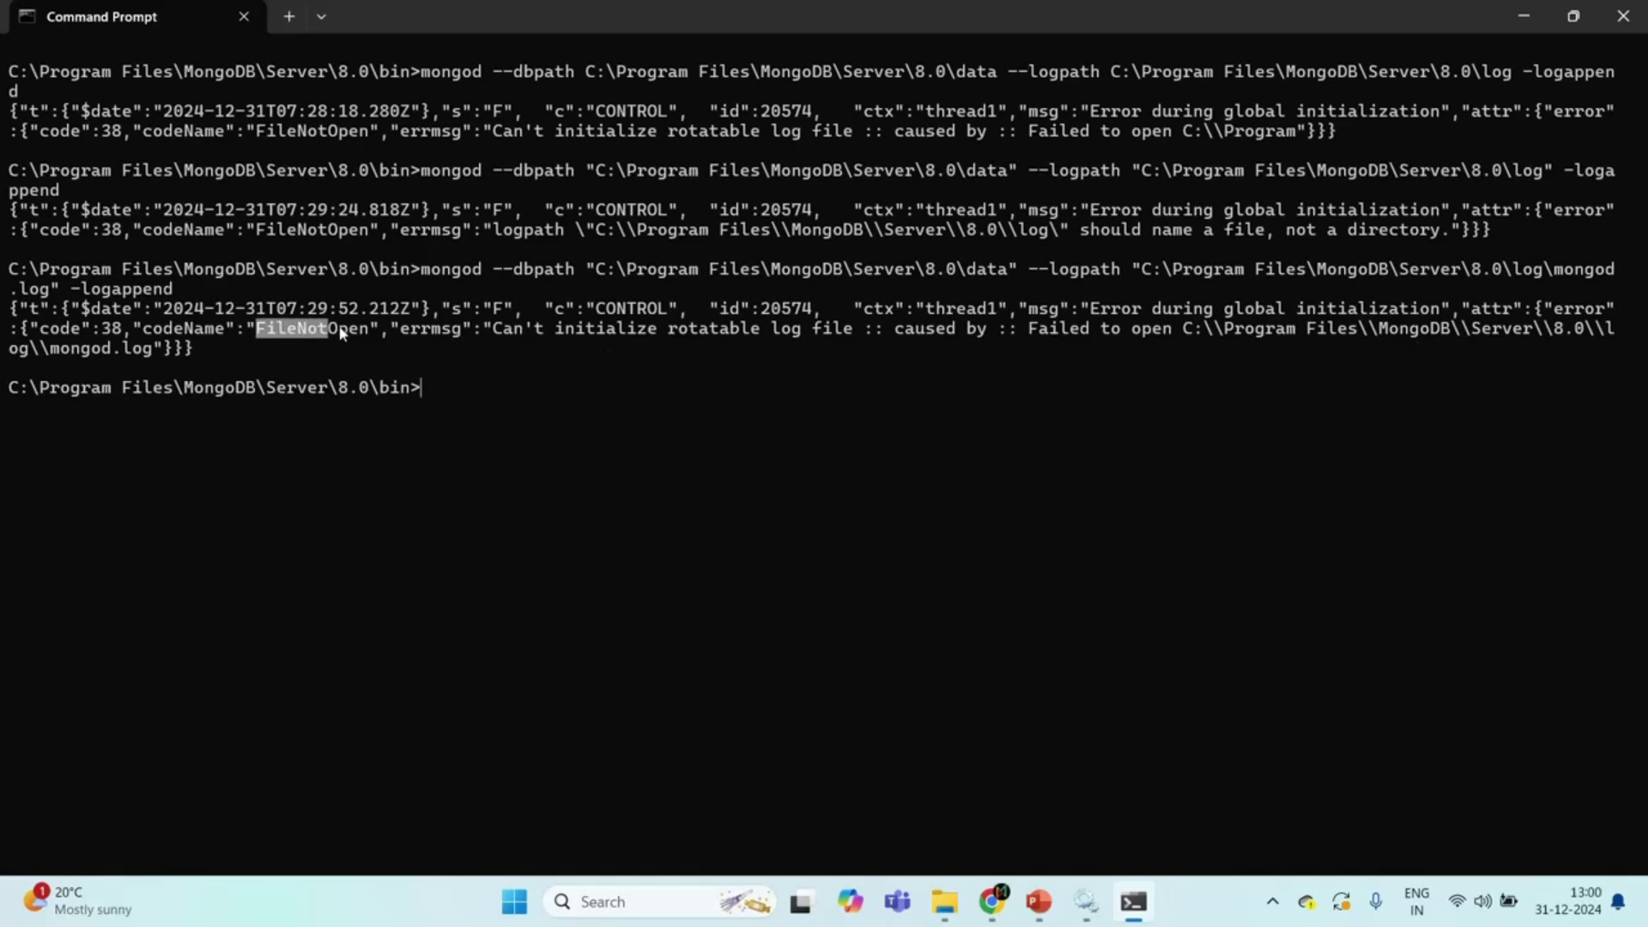
drag(256, 329, 375, 341)
- Close the current Command Prompt window and open a new Command Prompt as administrator
key(Up)
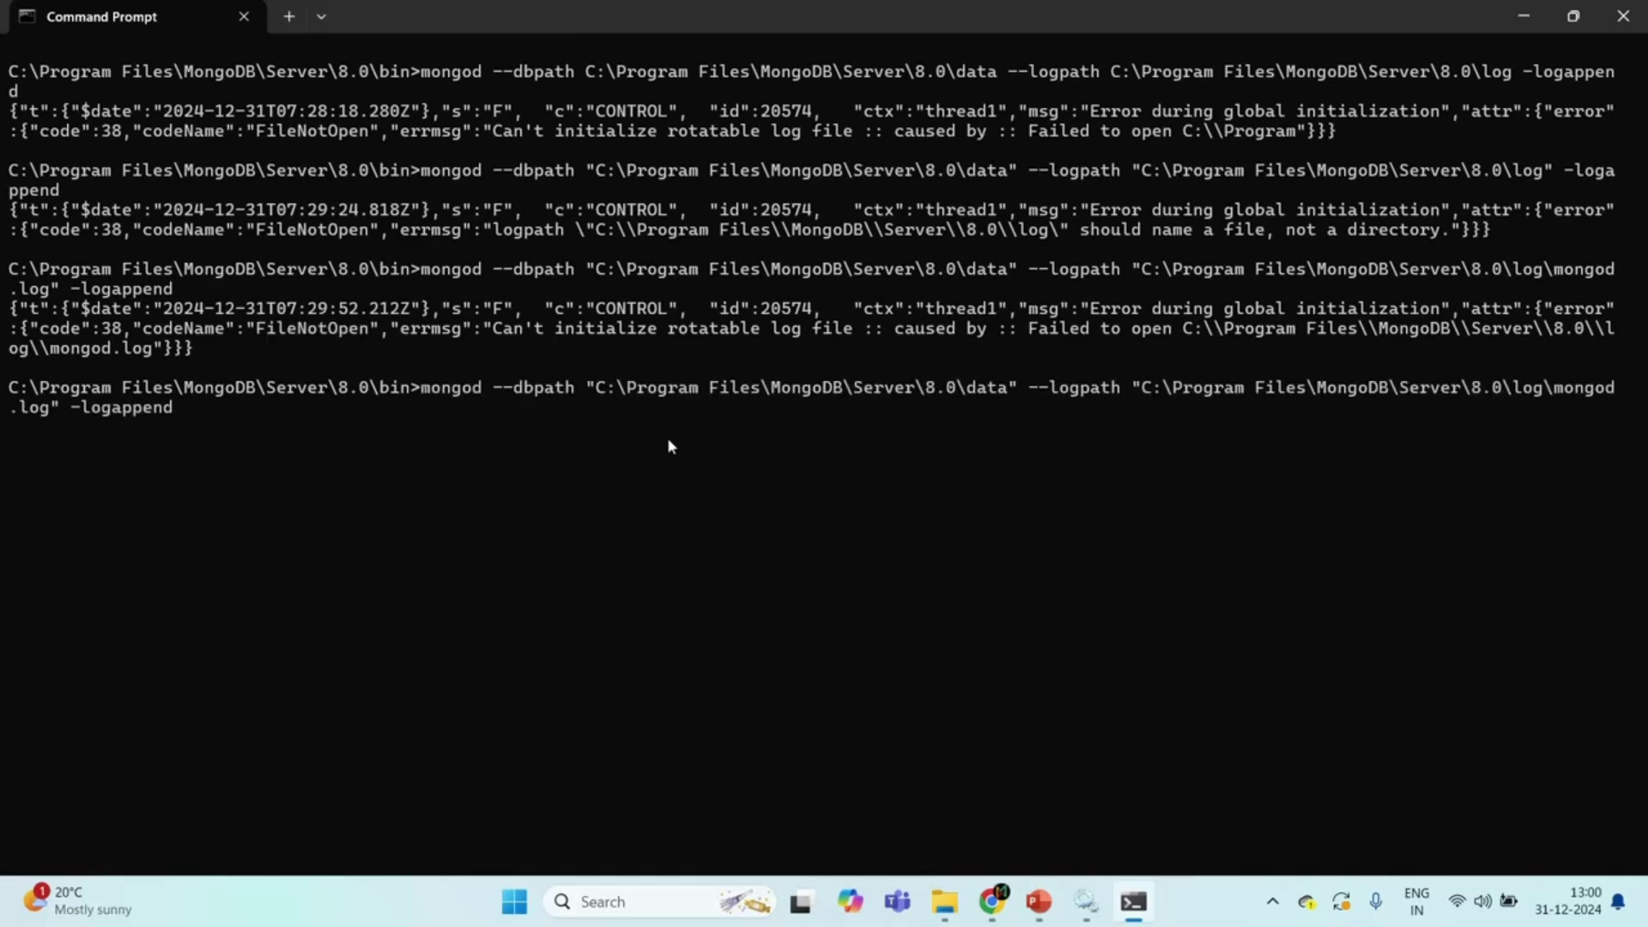
click(1622, 15)
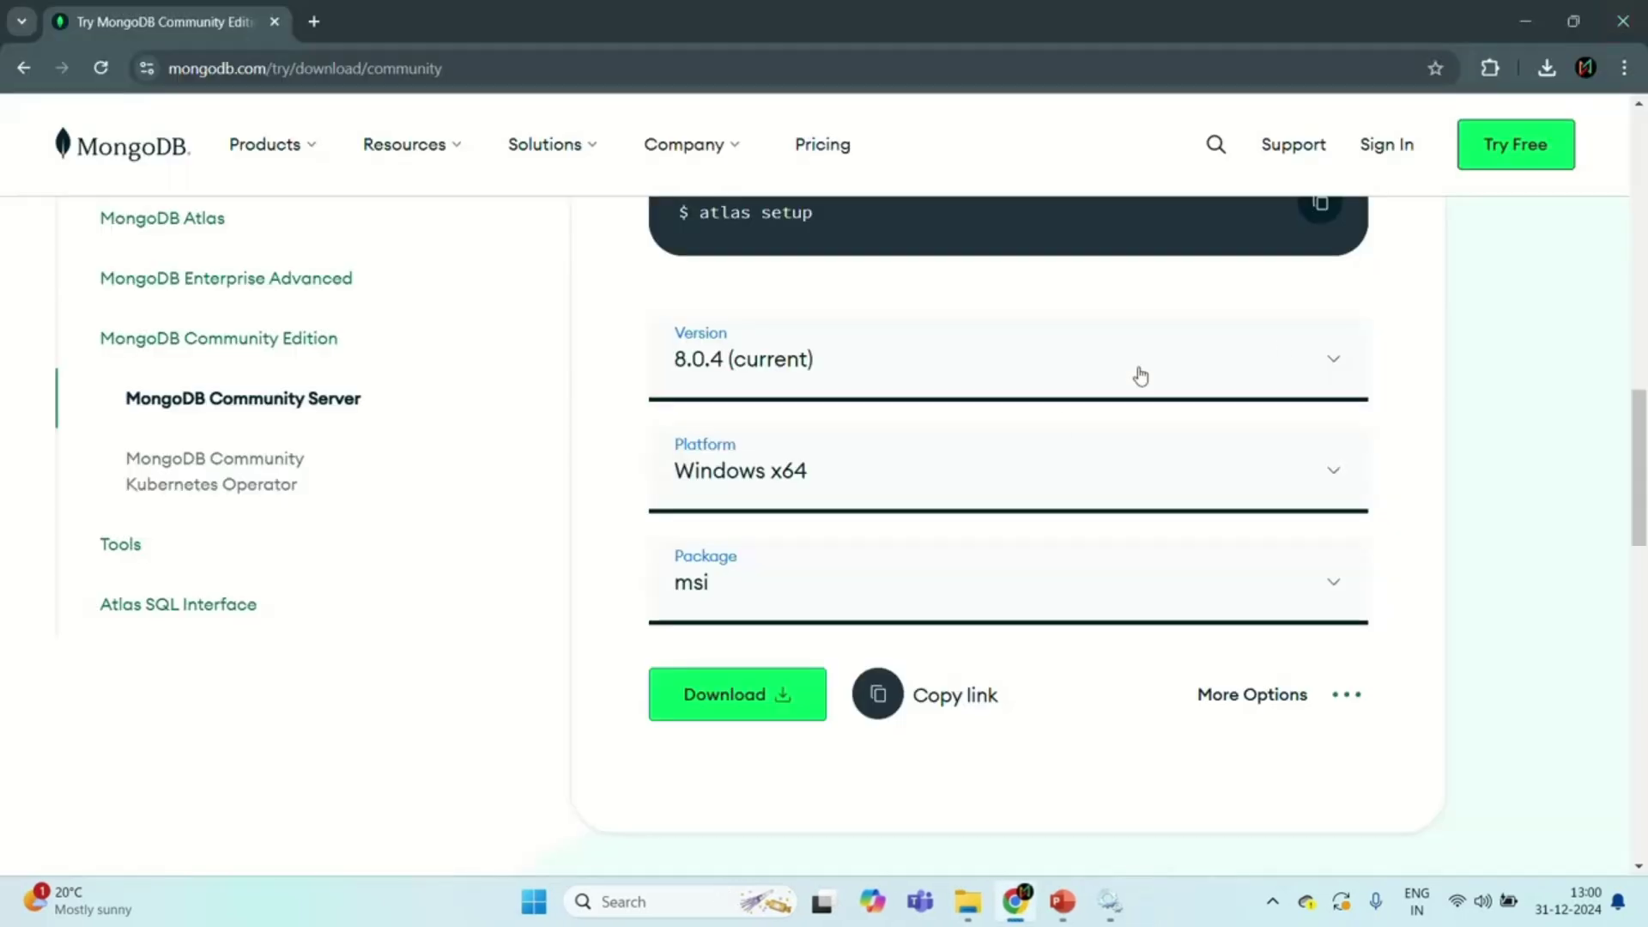
click(647, 900)
text(qmd)
right_click(755, 231)
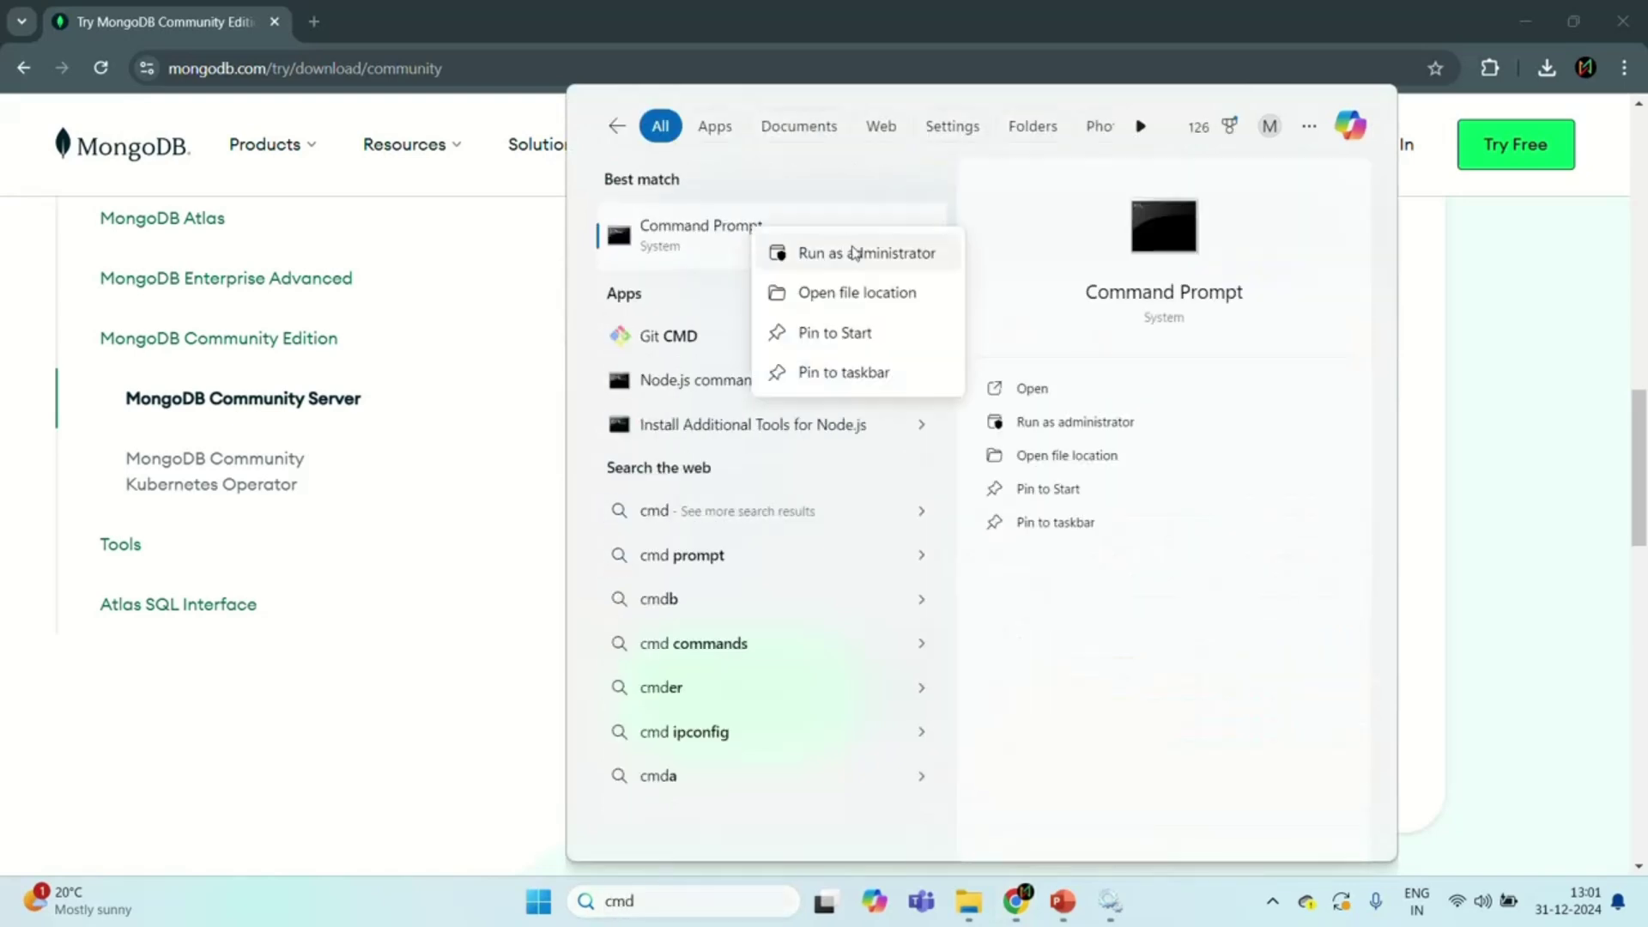
click(867, 251)
- Copy the bin folder path from File Explorer and change the directory to C:\Program Files\MongoDB\Server\8.0\bin
text(cd)
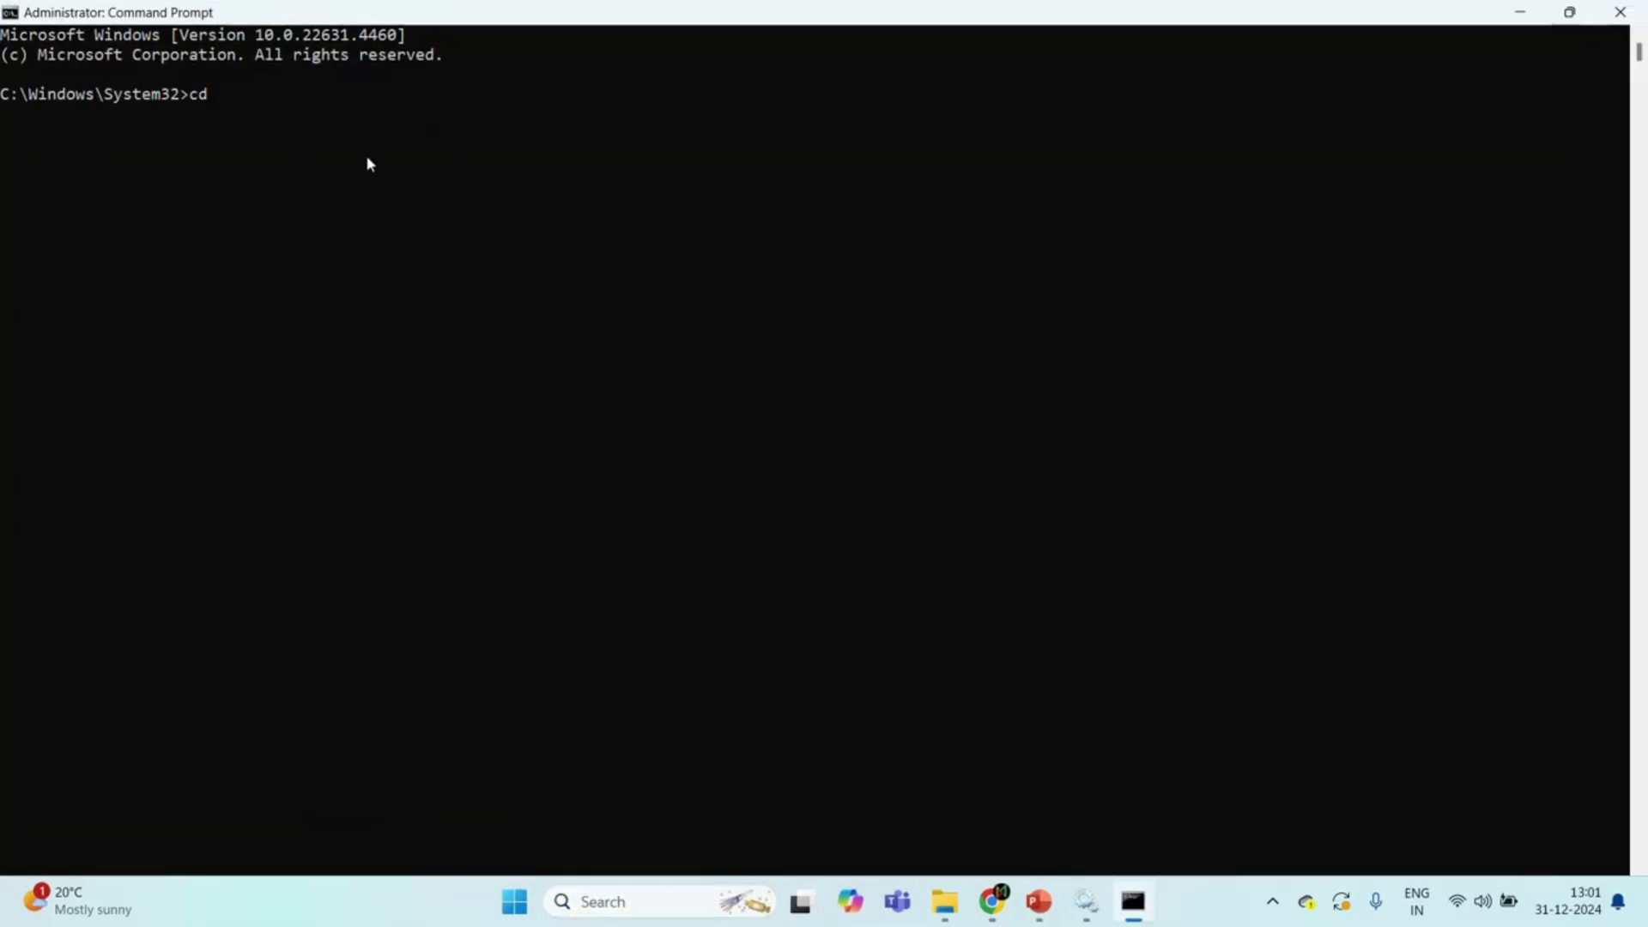
click(948, 903)
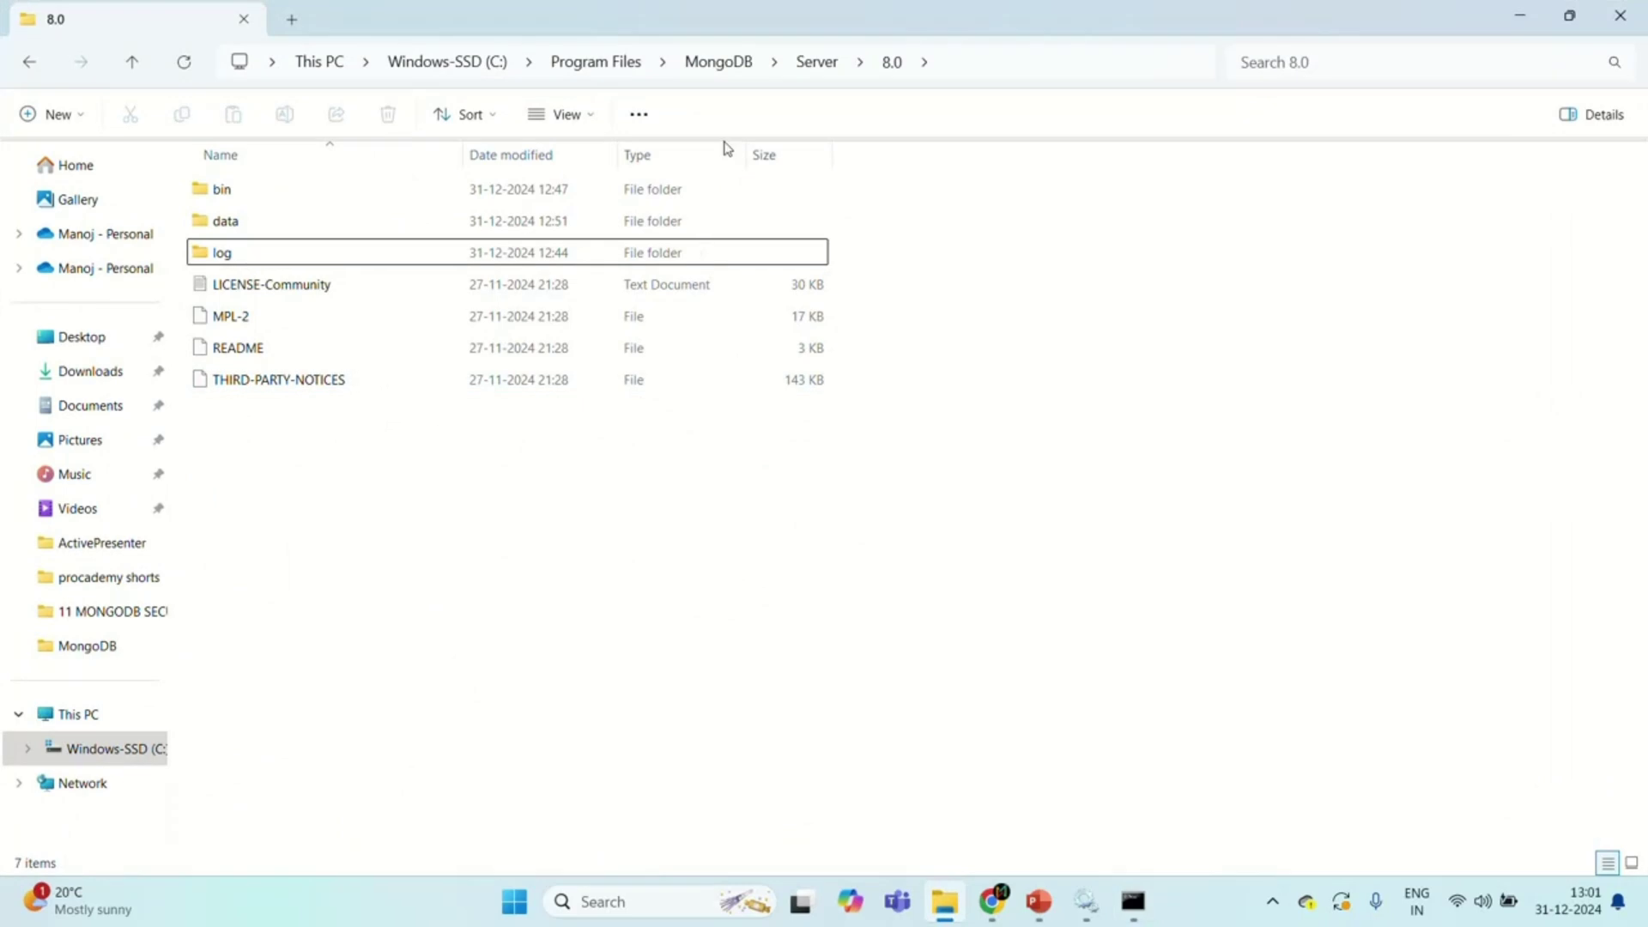
double_click(355, 190)
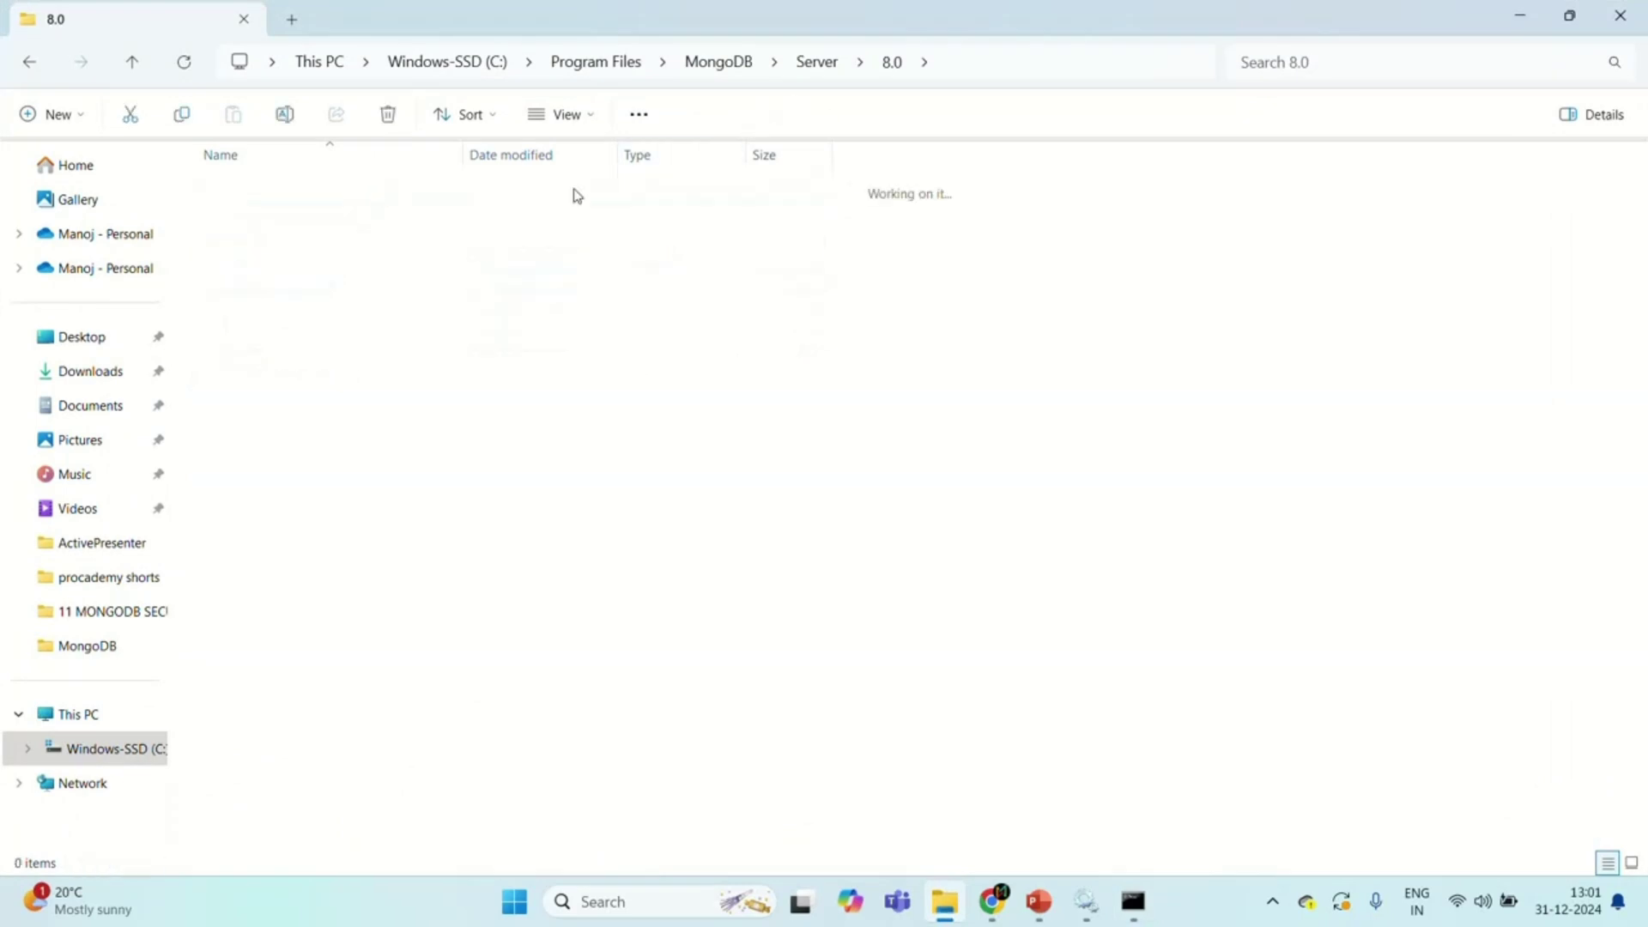
click(989, 66)
key(ctrl+c)
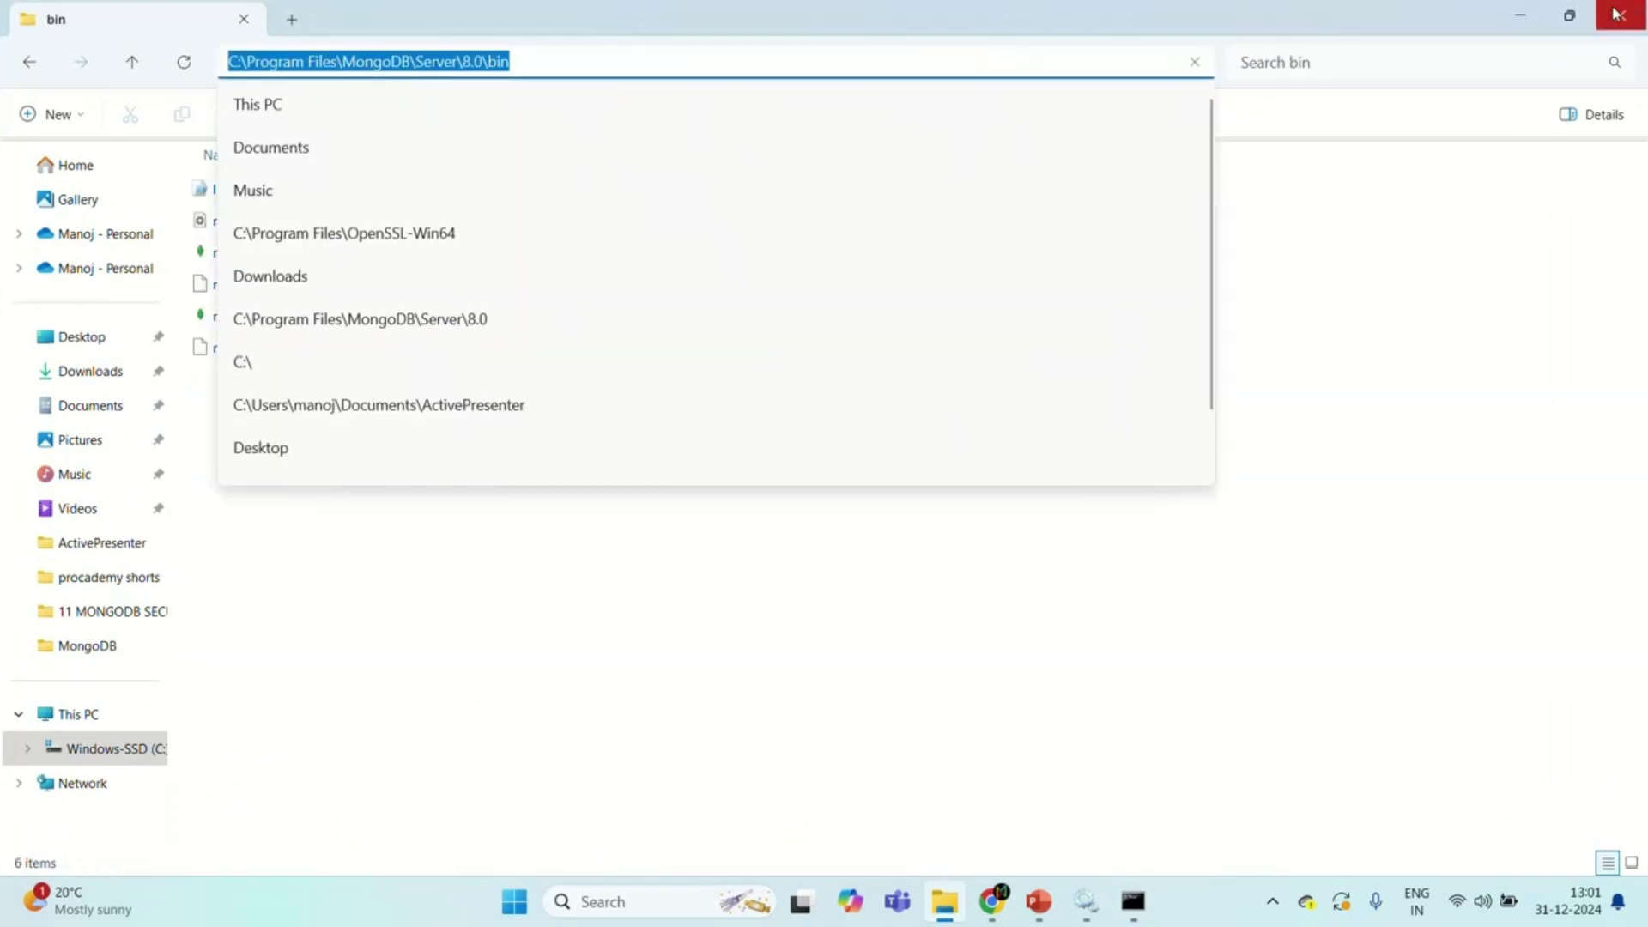
key(alt+Tab)
key(ctrl+v)
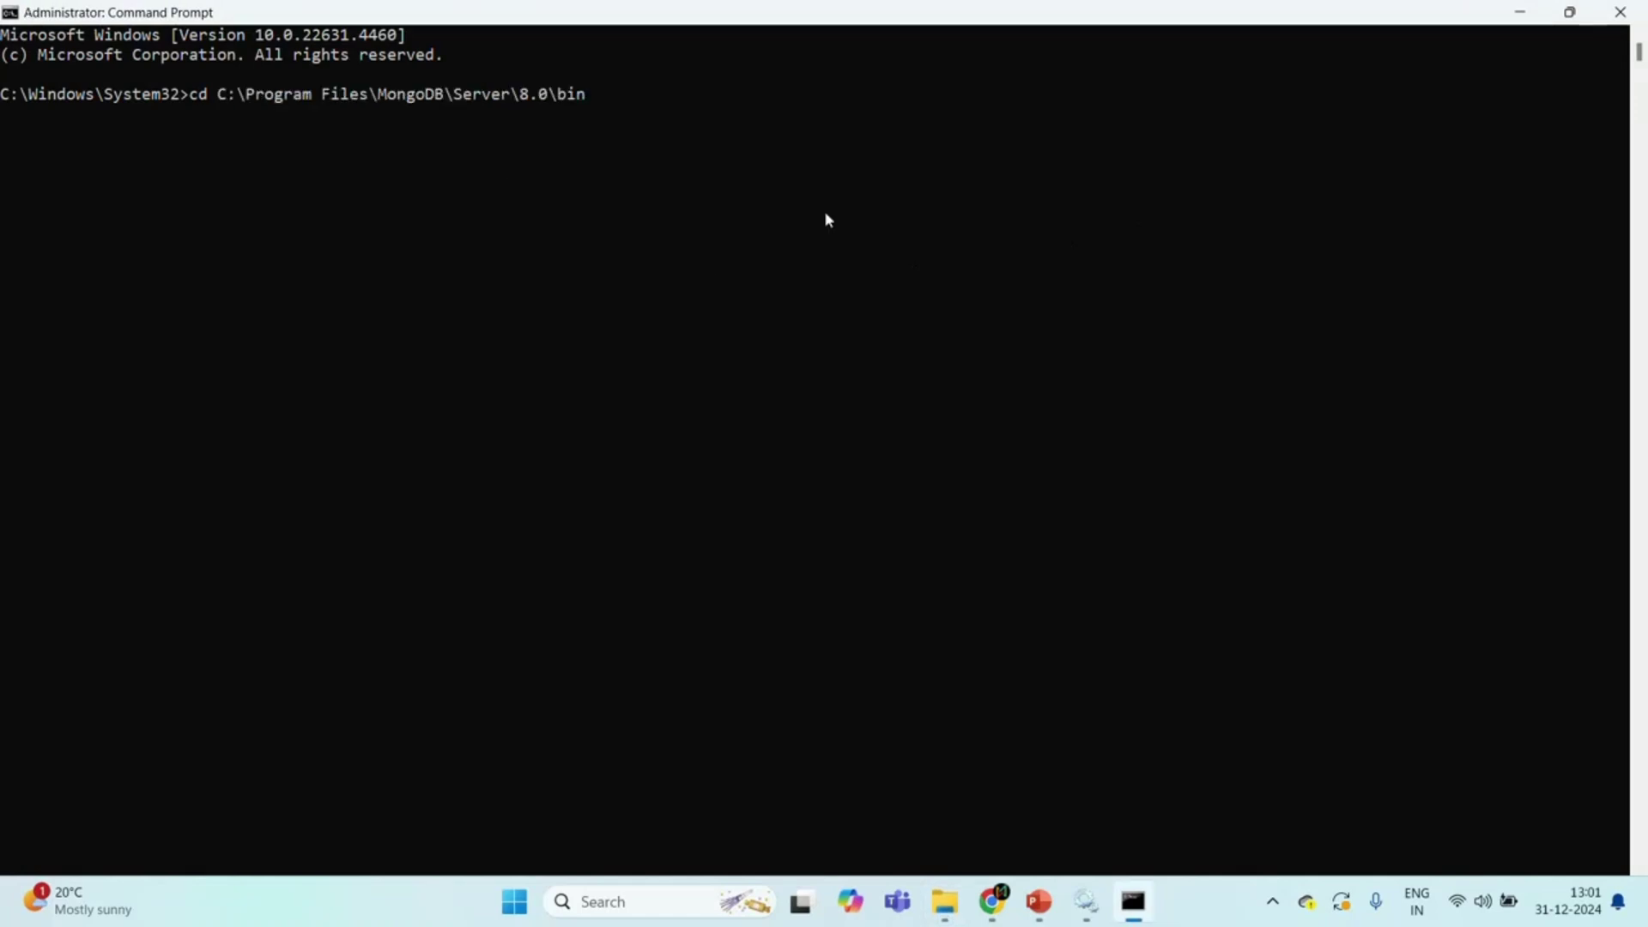
key(Return)
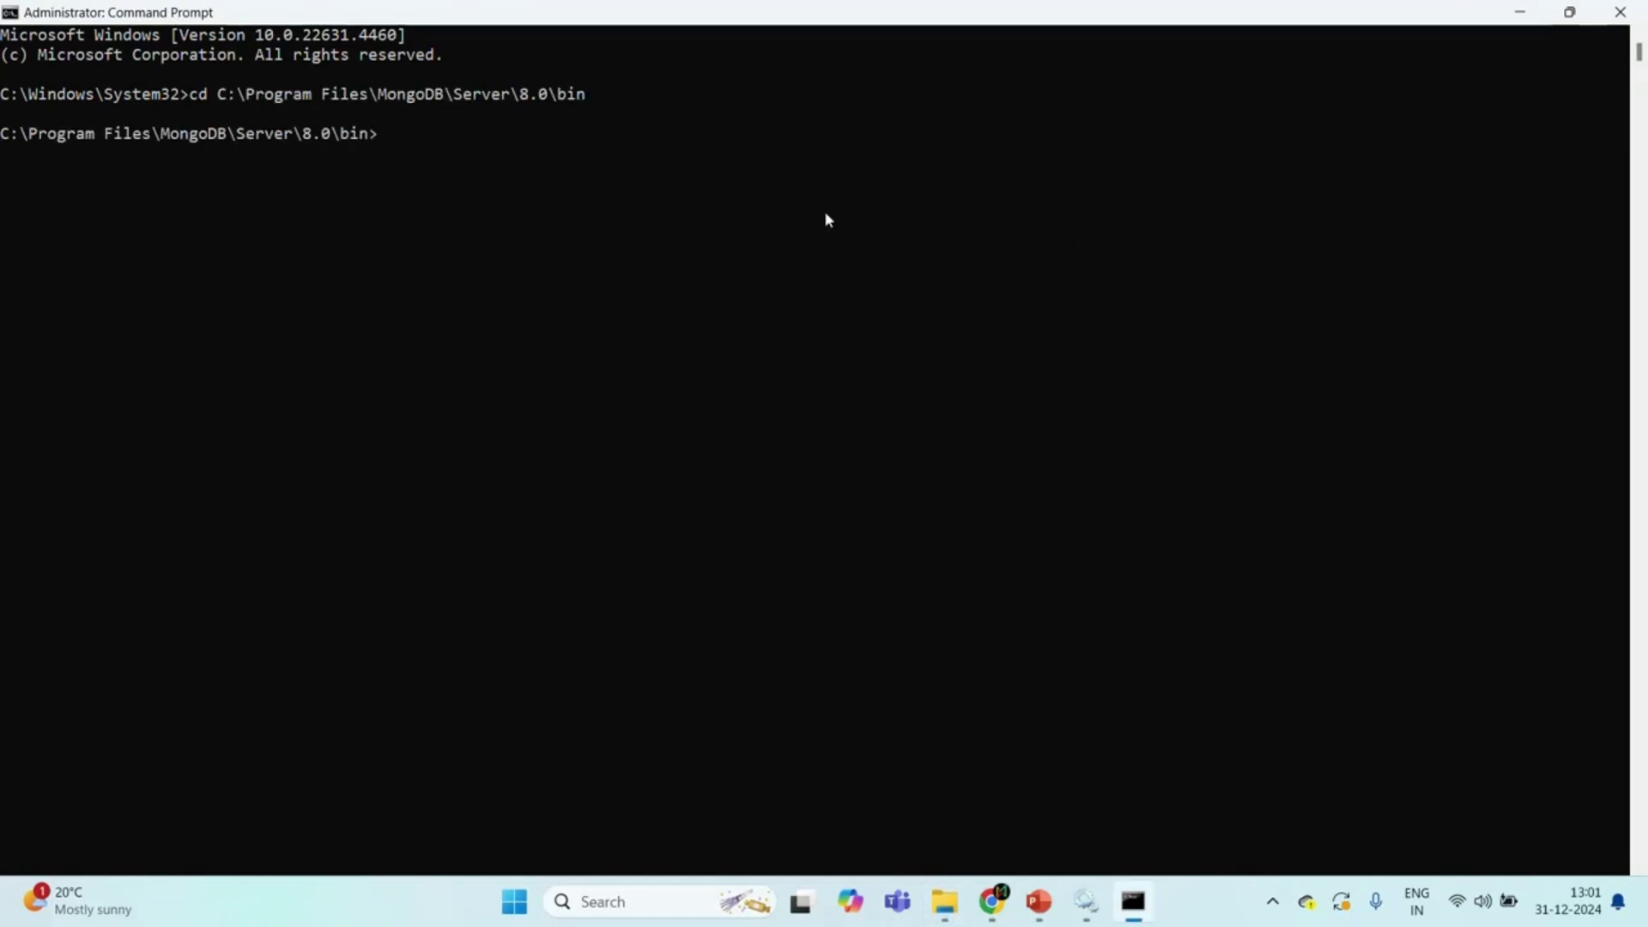
- Run mongod --dbpath "C:\Program Files\MongoDB\Server\8.0\data" --logpath "C:\Program Files\MongoDB\Server\8.0\log\mongod.log" -logappend
text(mongod --dbpath ")
text(C:\Program Files\MongoDB\Server\8.0\data)
text(" --logpath ")
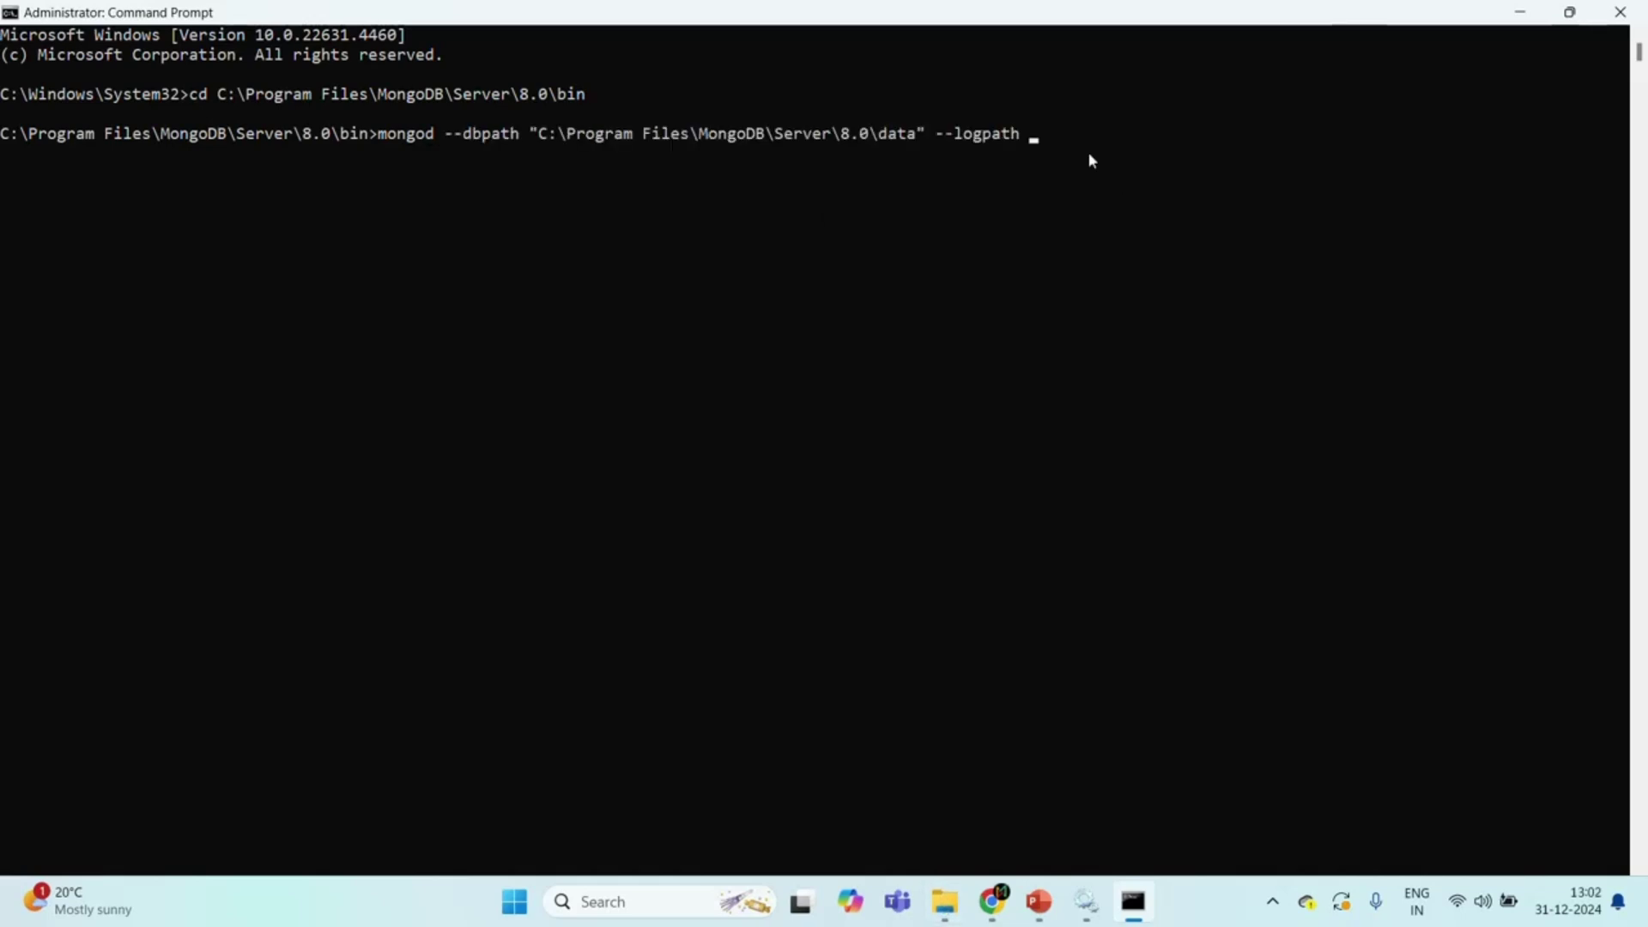
text(C:\Program Files\MongoDB\Server\8.0\log\mongod.log)
text(" -logappend)
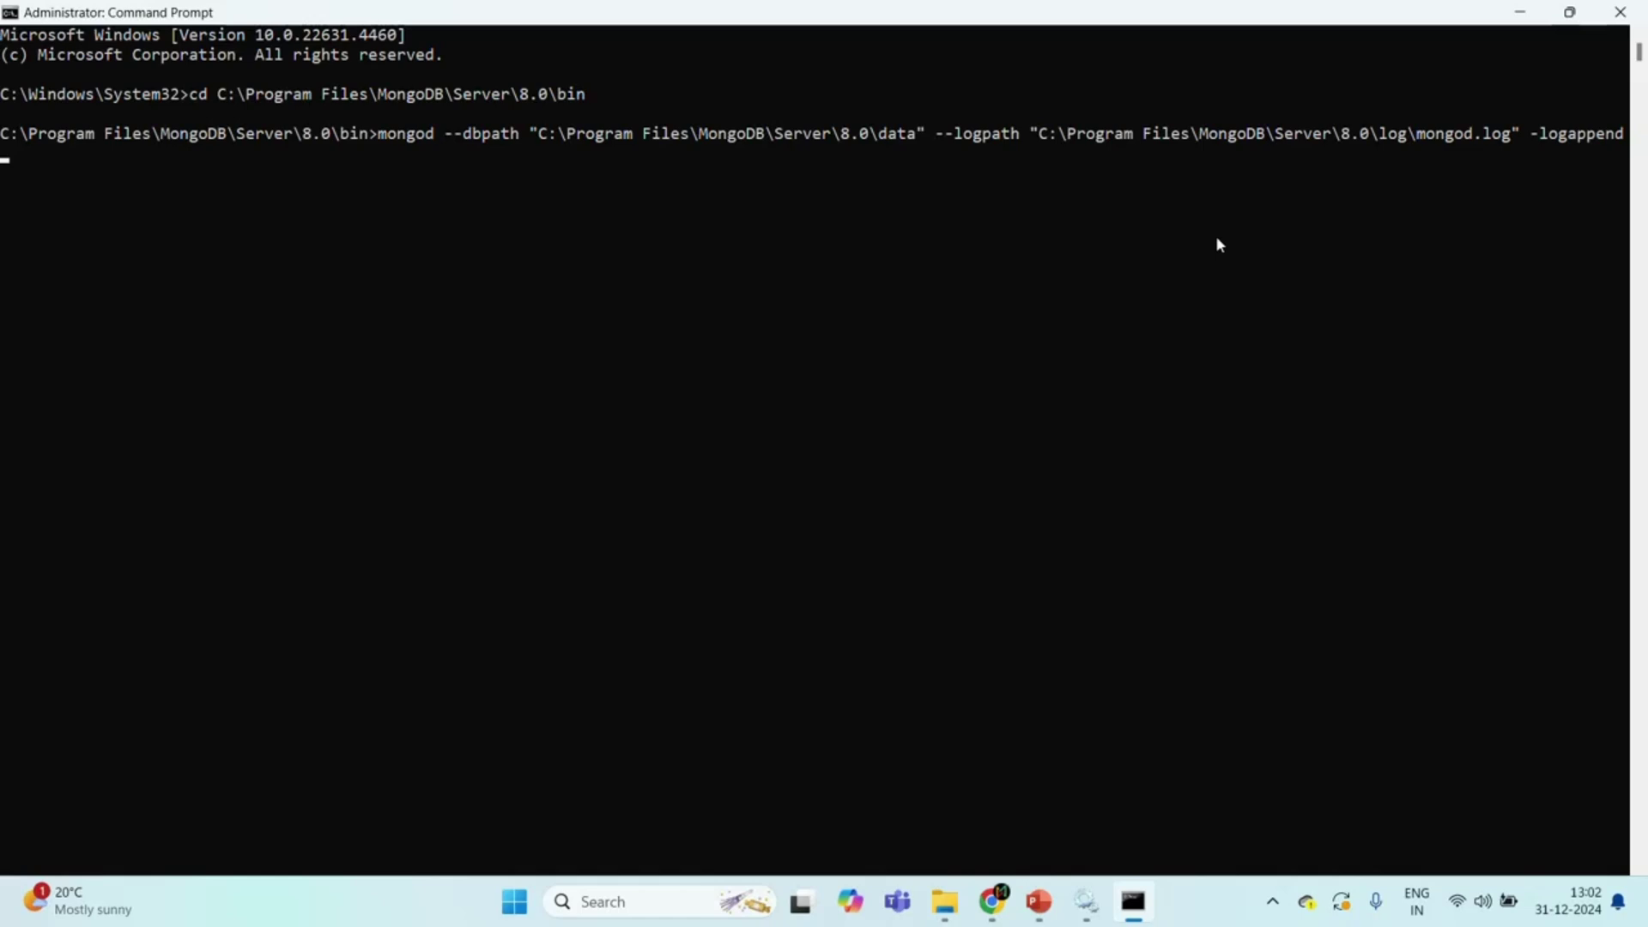
key(Return)
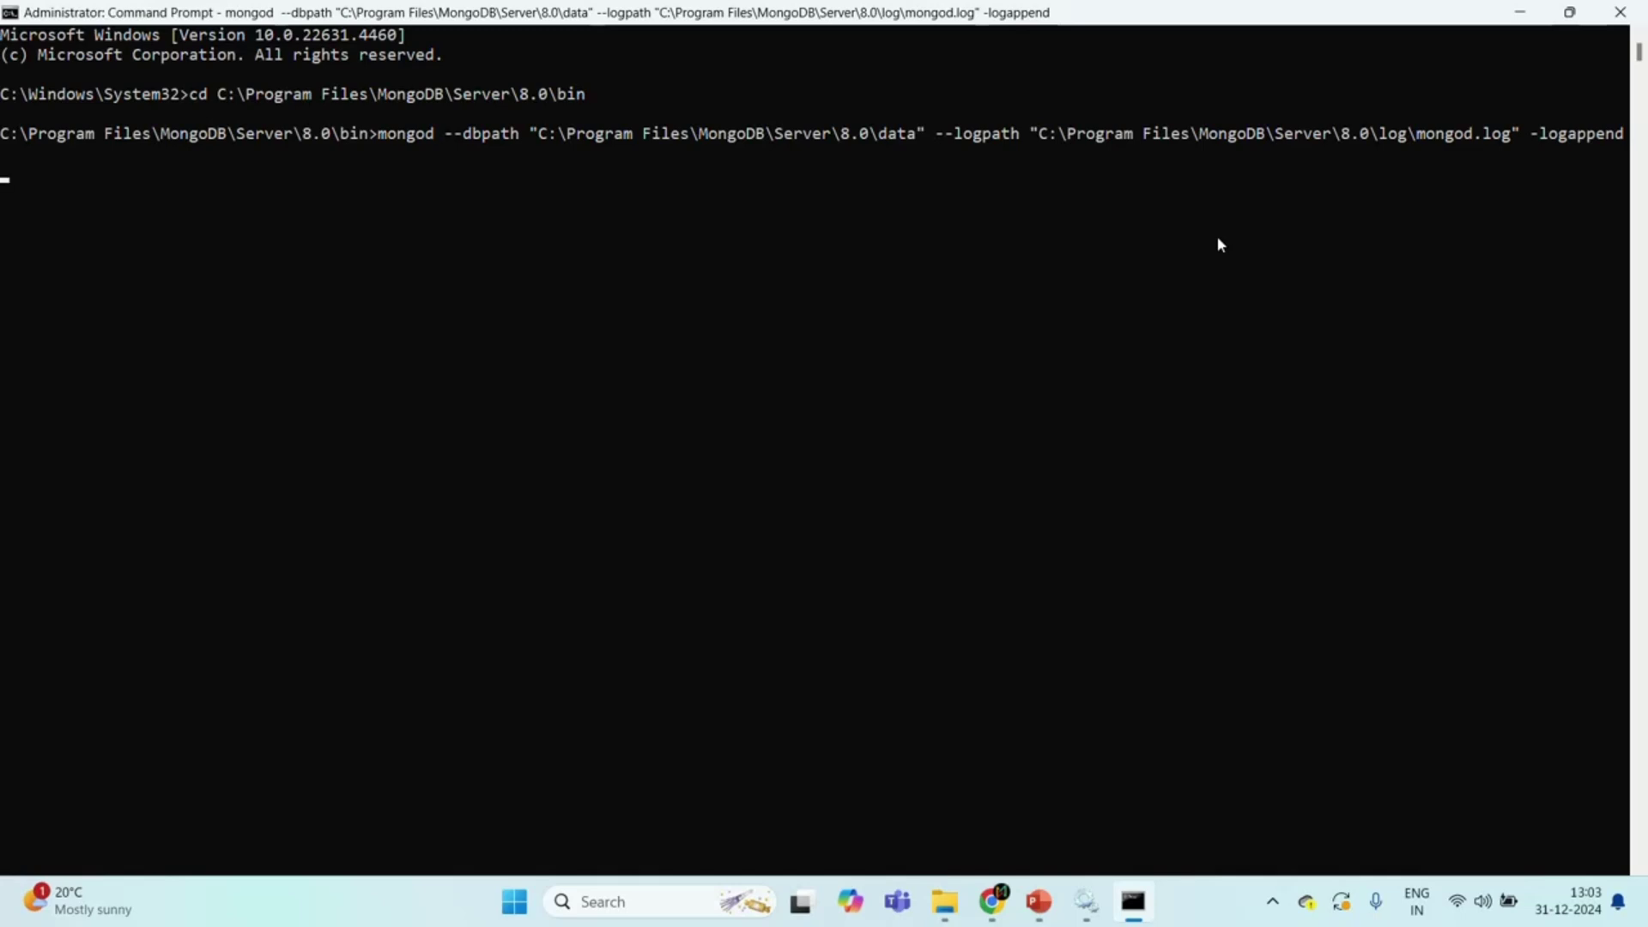
- Stop the running mongod process and close the administrator Command Prompt window
key(ctrl+c)
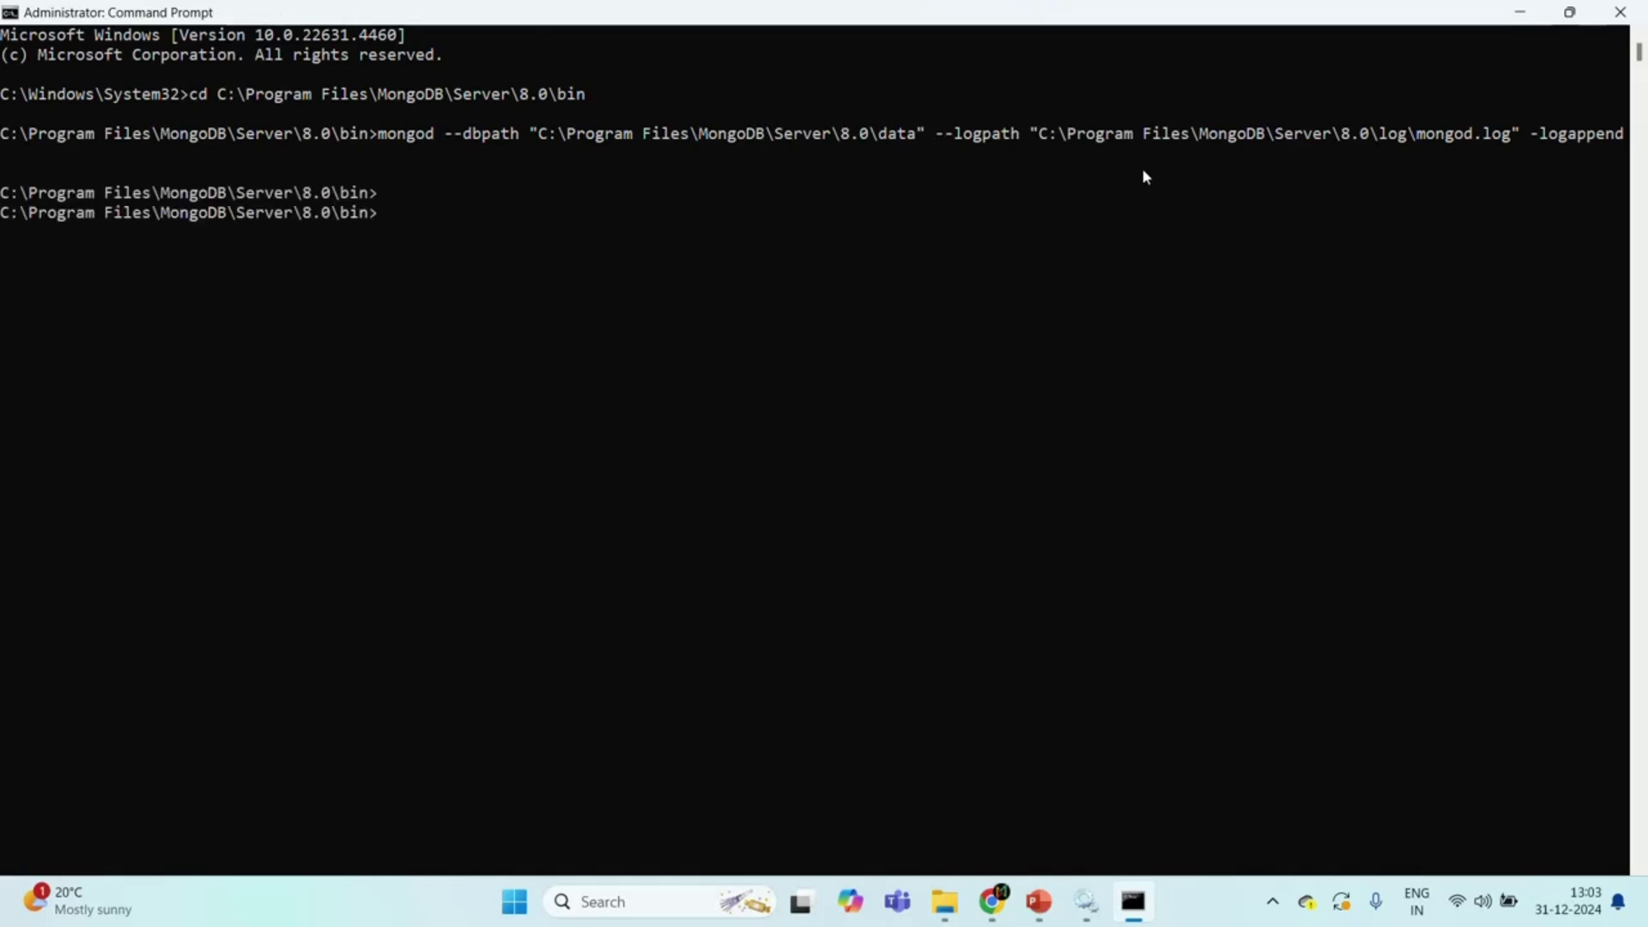
click(1637, 13)
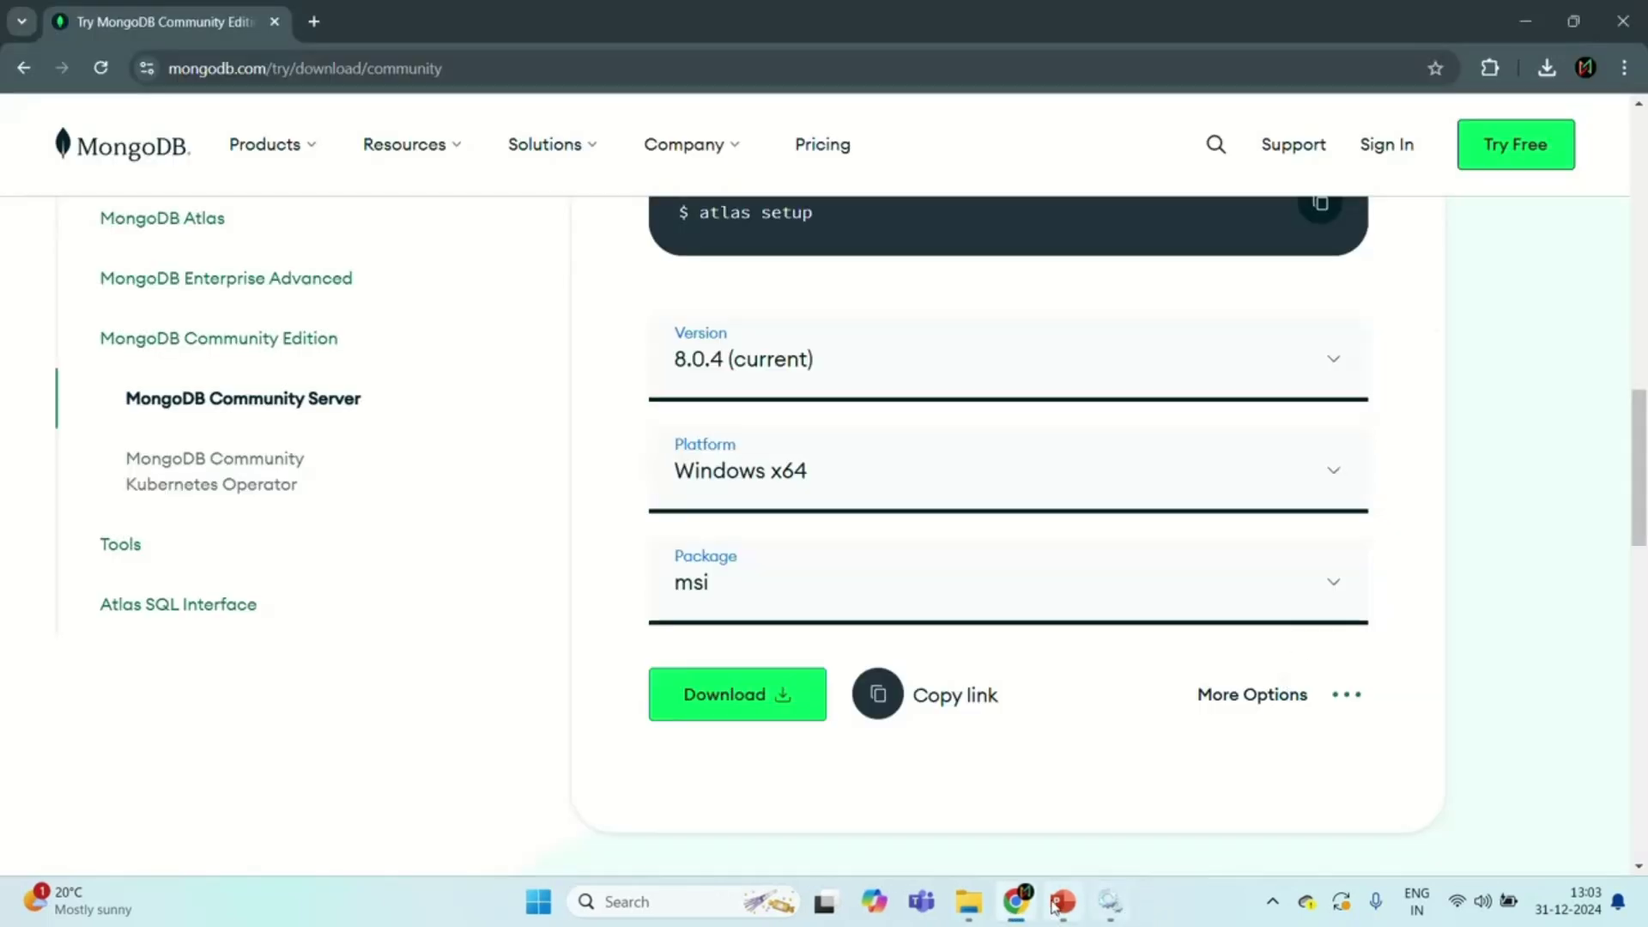
- Switch to the Services window, start the MongoDB Server (MongoDB) service, and minimize the window
click(1110, 902)
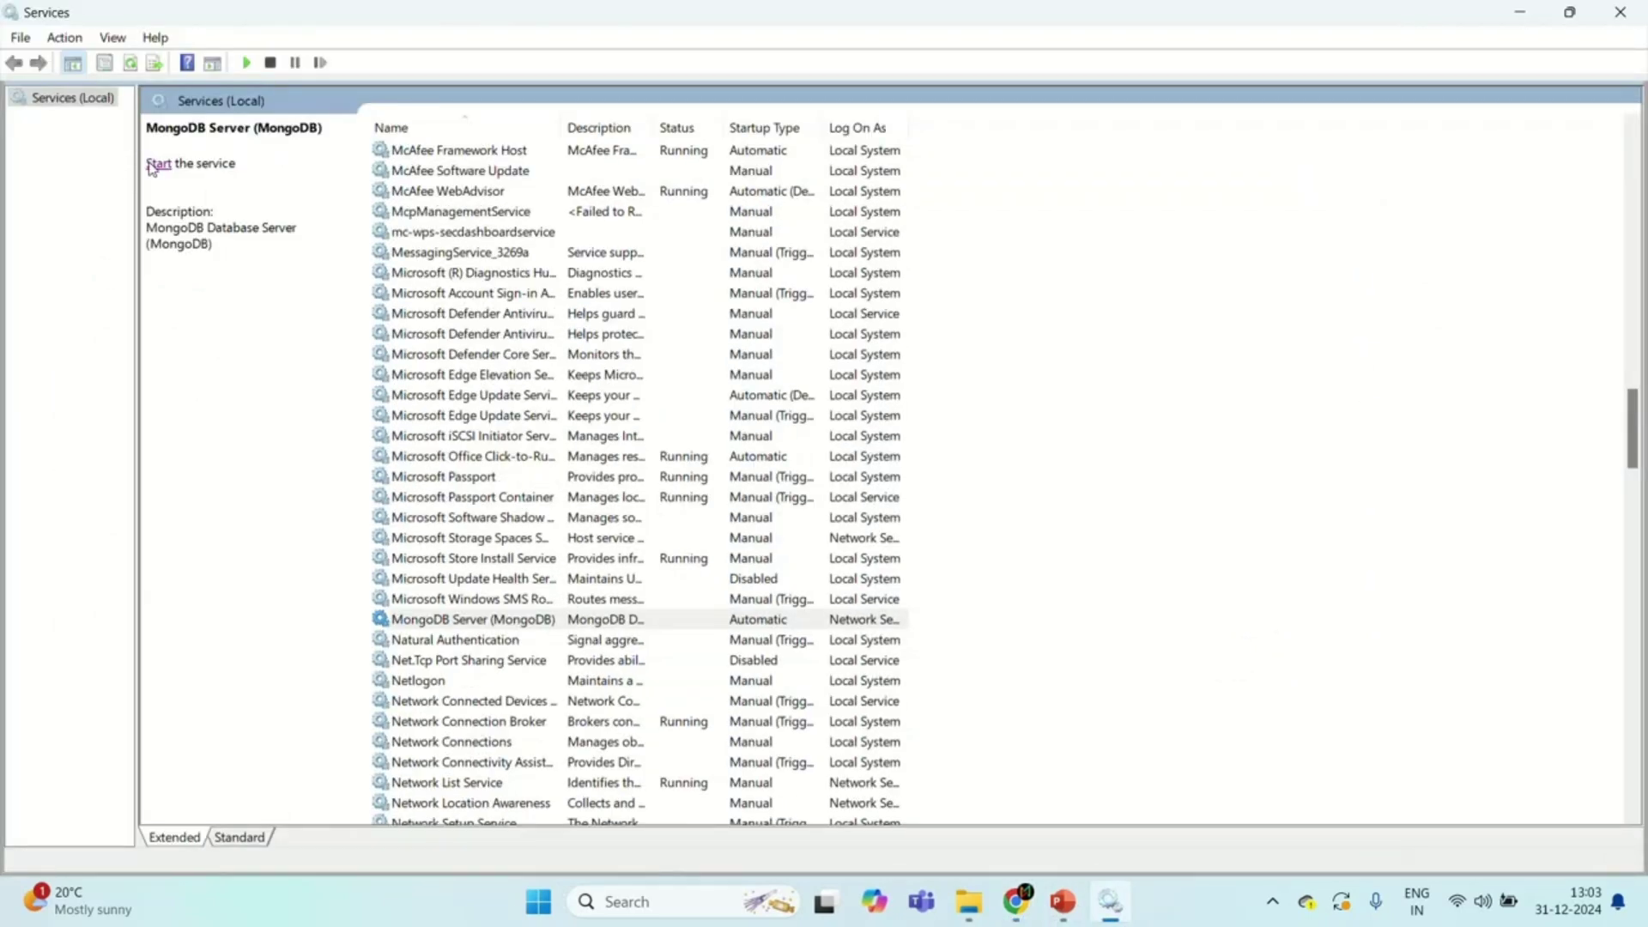
click(481, 623)
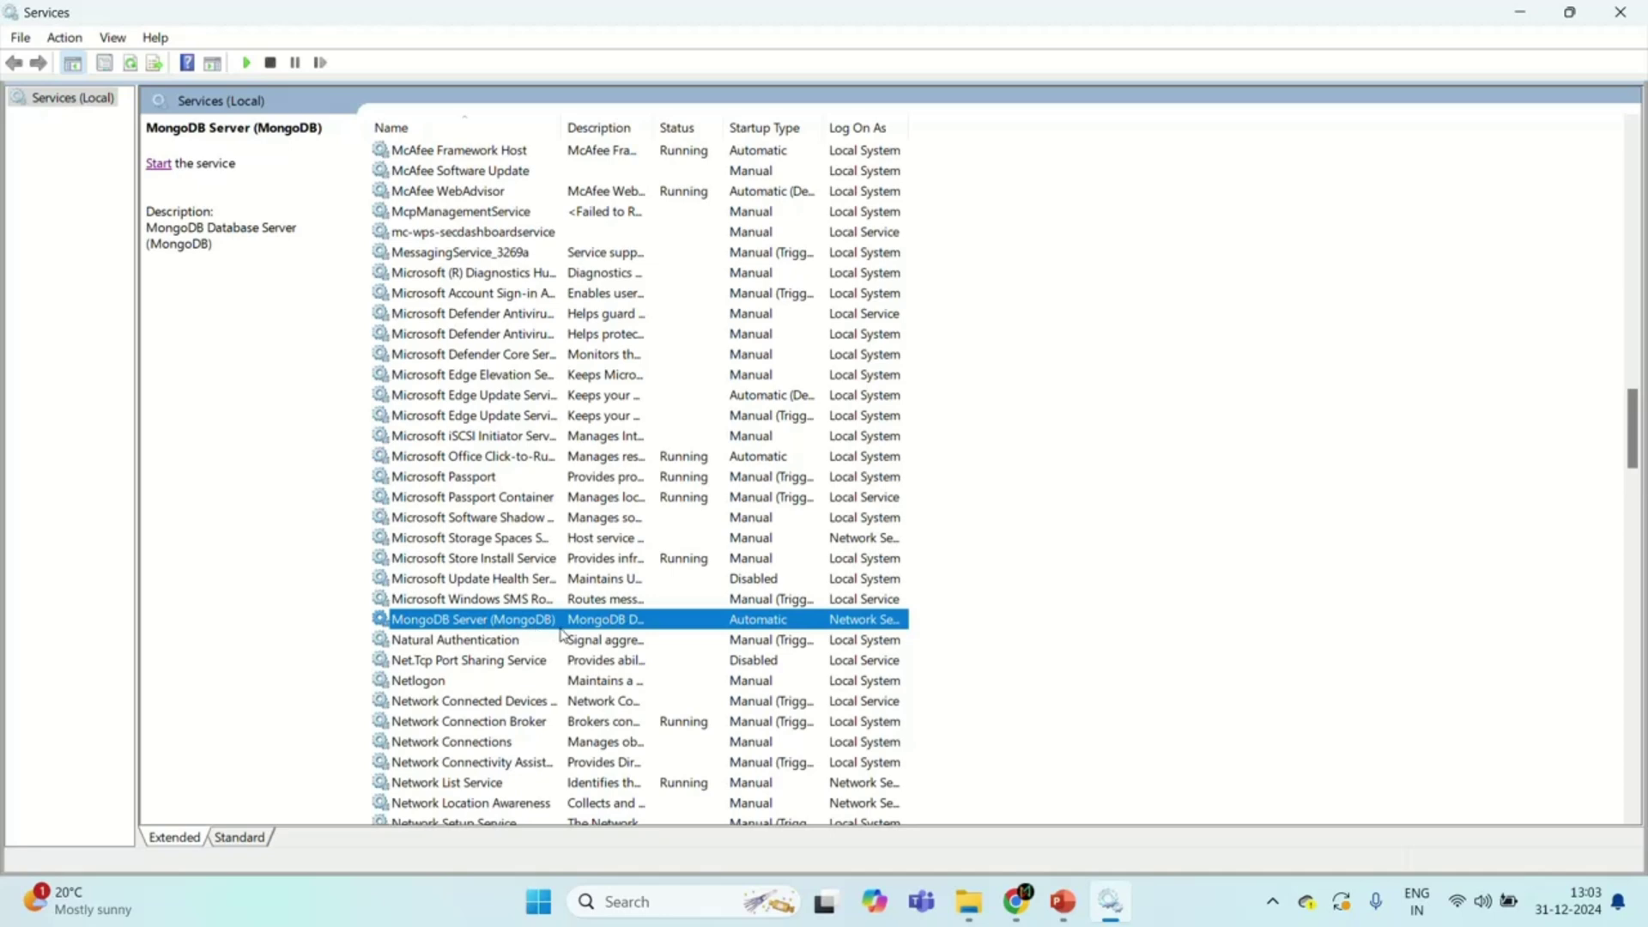
click(163, 166)
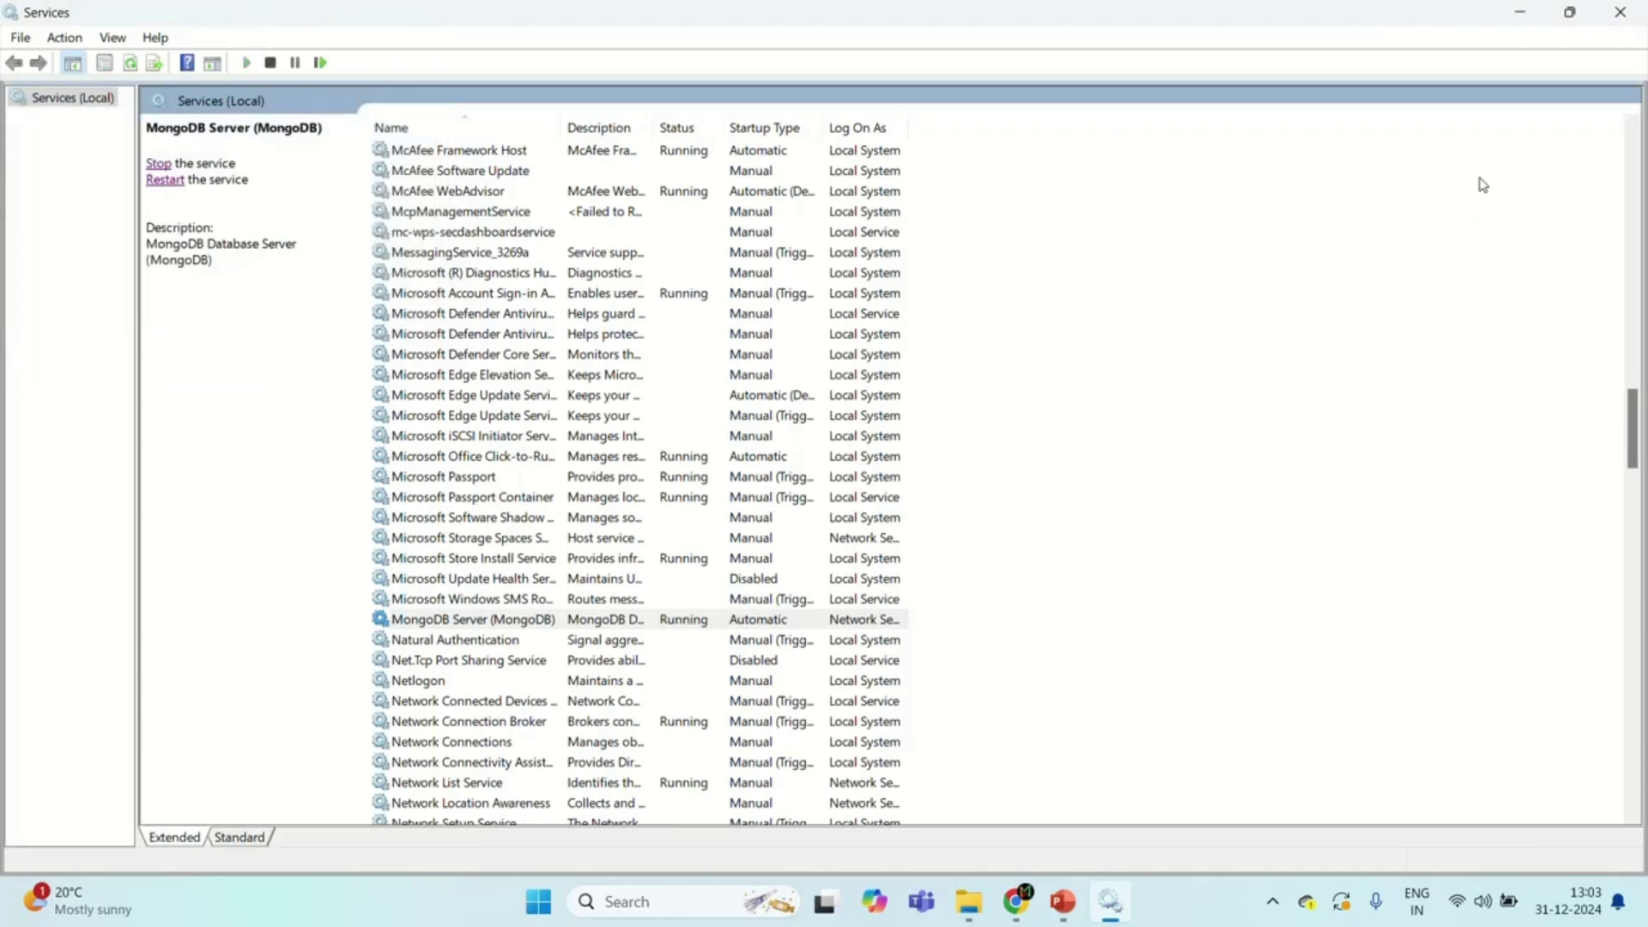
click(1517, 19)
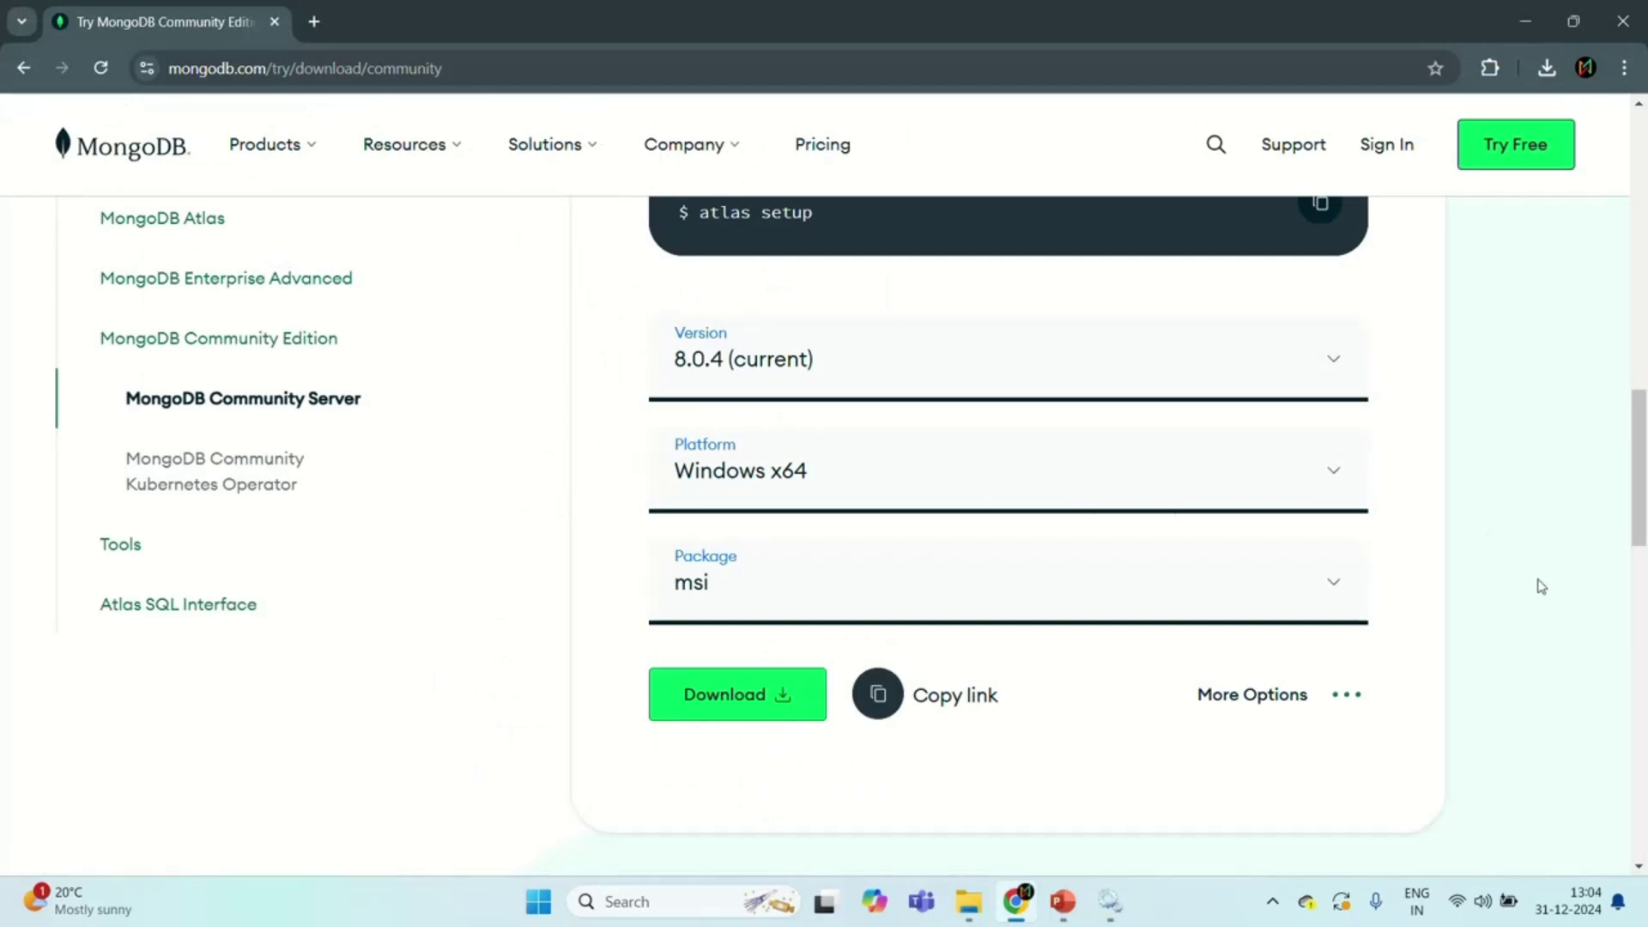
scroll(1517, 681, up, 5)
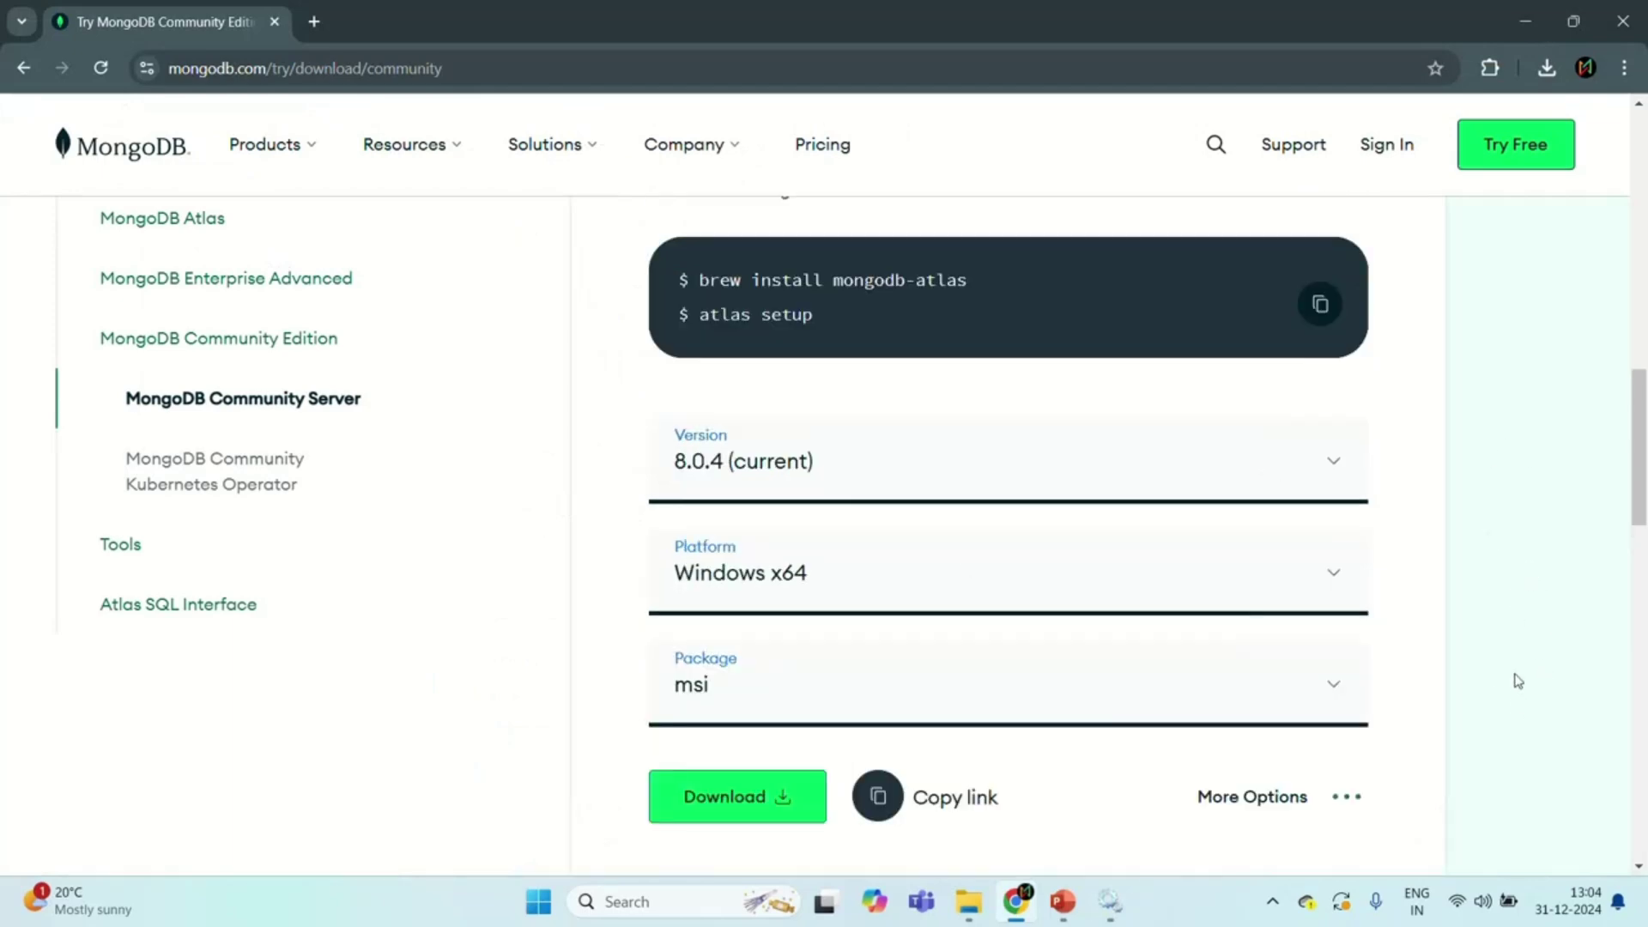
scroll(1517, 681, up, 3)
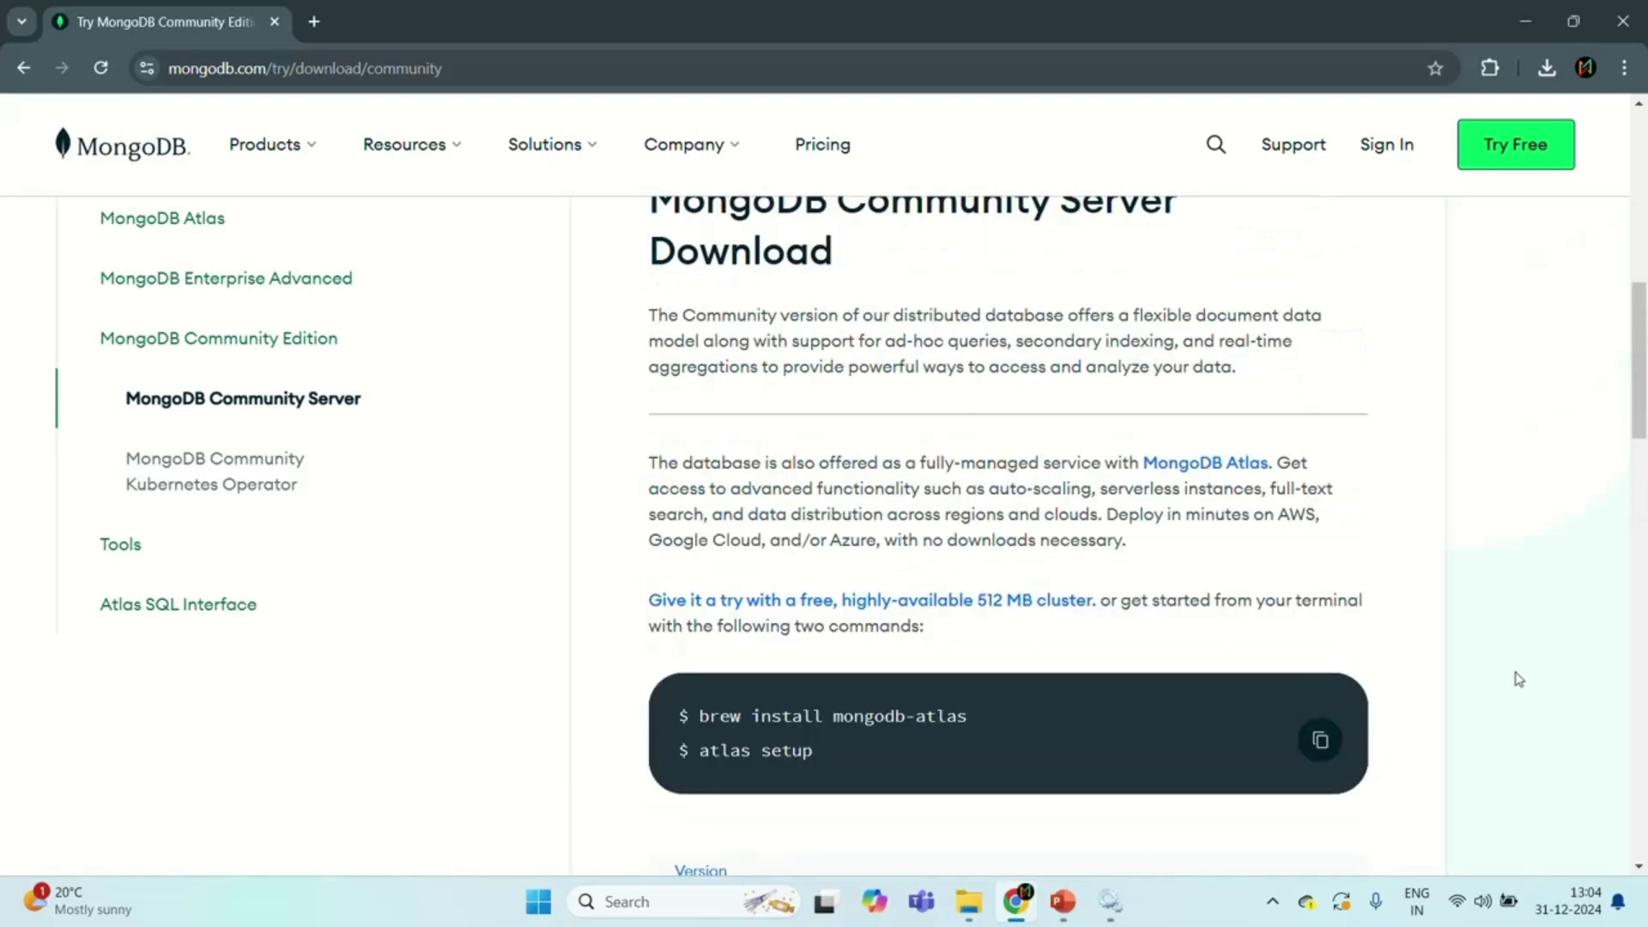